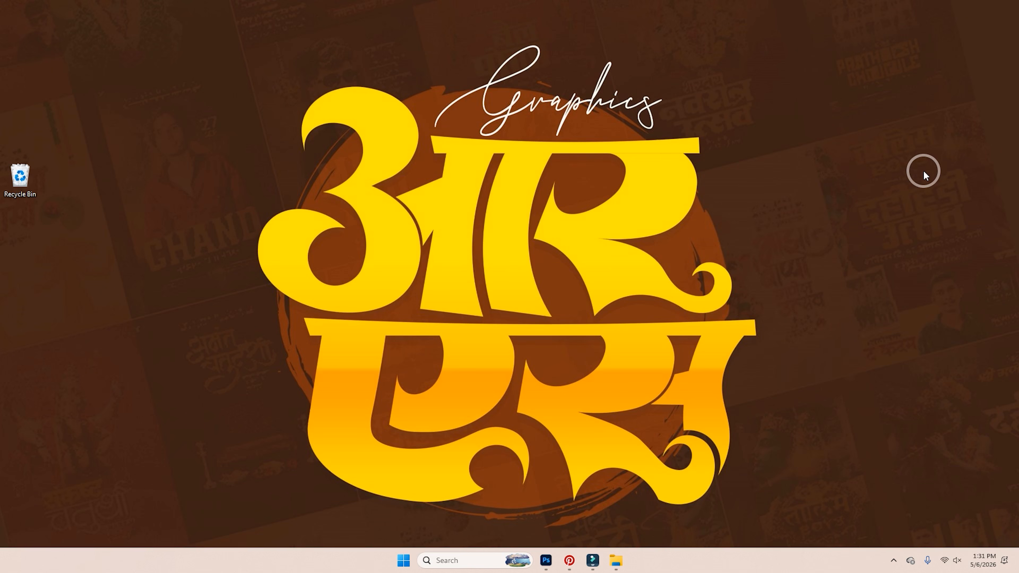
# Bring the invitation PSD forward and toggle Layer 27's visibility to check its effect.
pyautogui.click(545, 562)
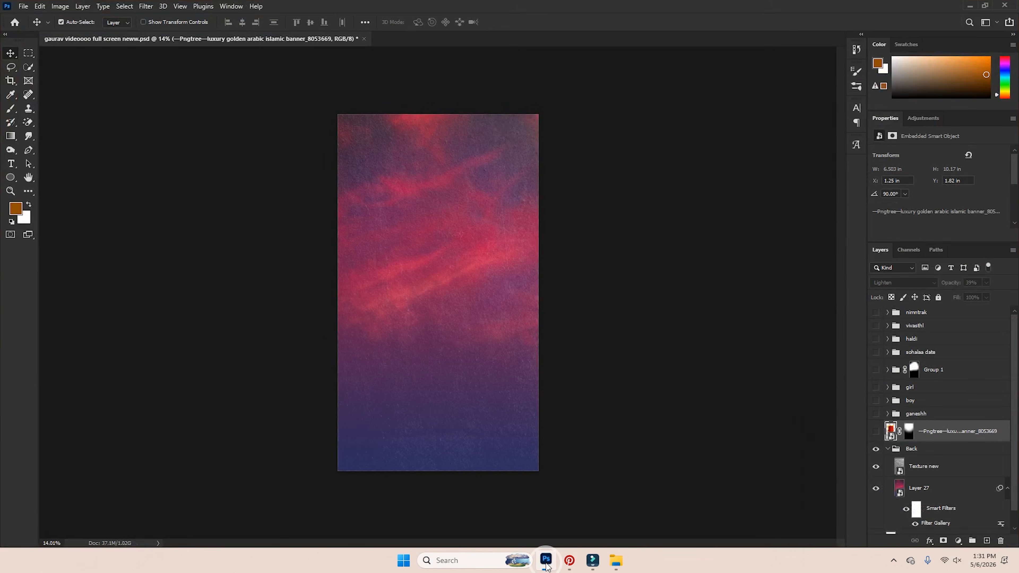
pyautogui.scroll(10, 466, 300)
pyautogui.scroll(-9, 455, 293)
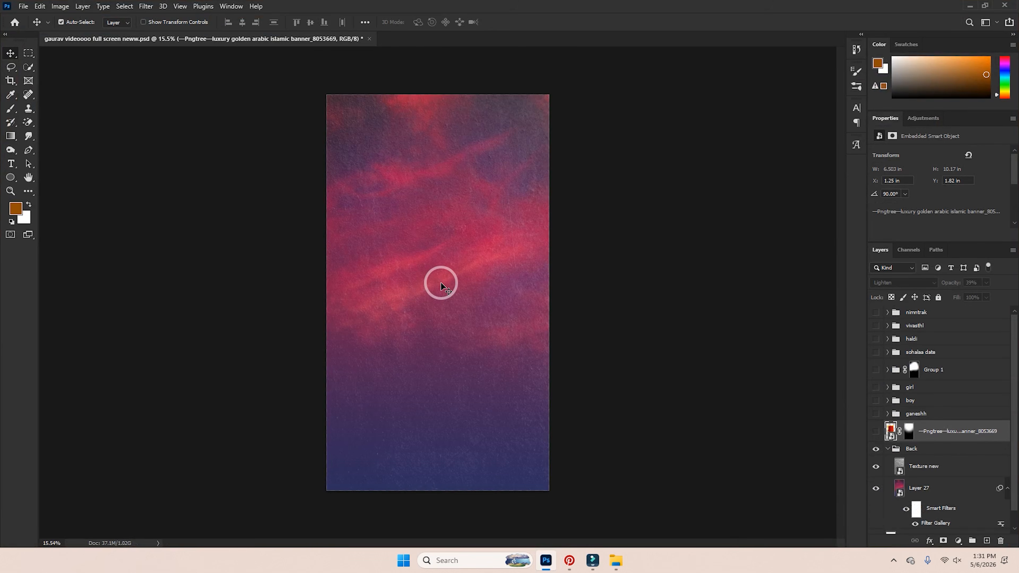
pyautogui.scroll(-1, 933, 428)
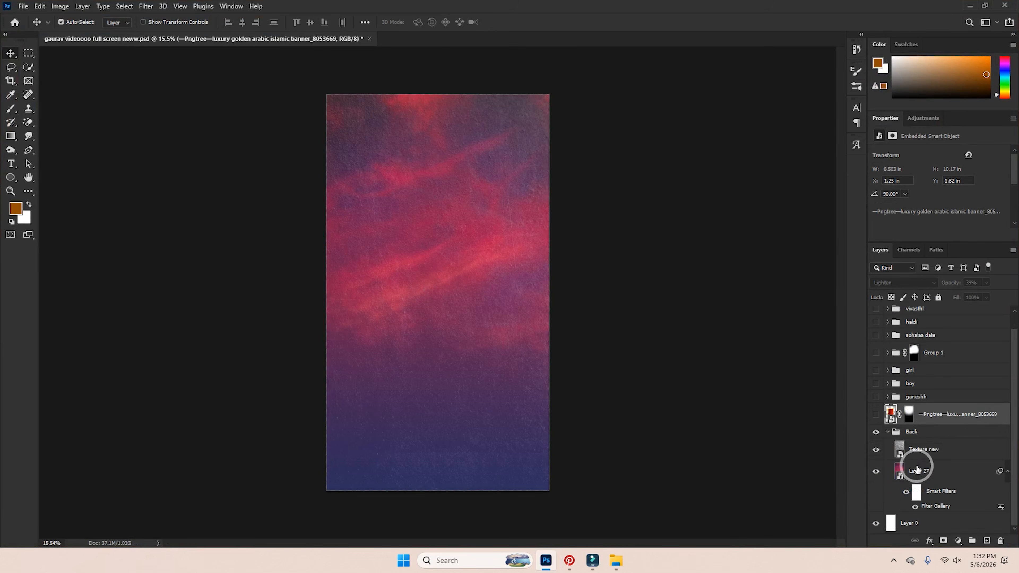
pyautogui.click(887, 474)
pyautogui.click(878, 472)
pyautogui.click(878, 472)
# Lower the Texture new layer's opacity from 33% to 27%.
pyautogui.click(881, 449)
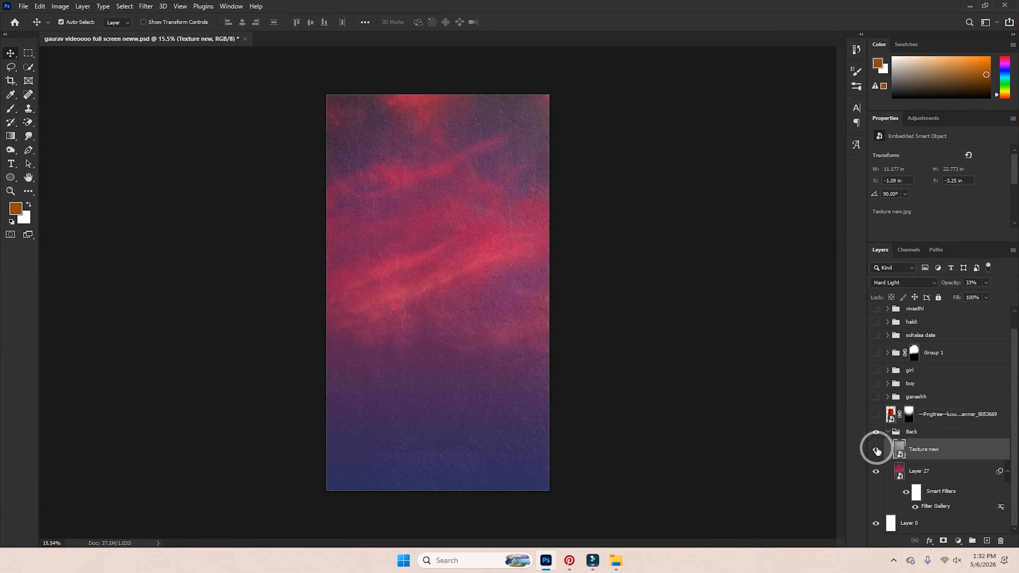
pyautogui.doubleClick(899, 450)
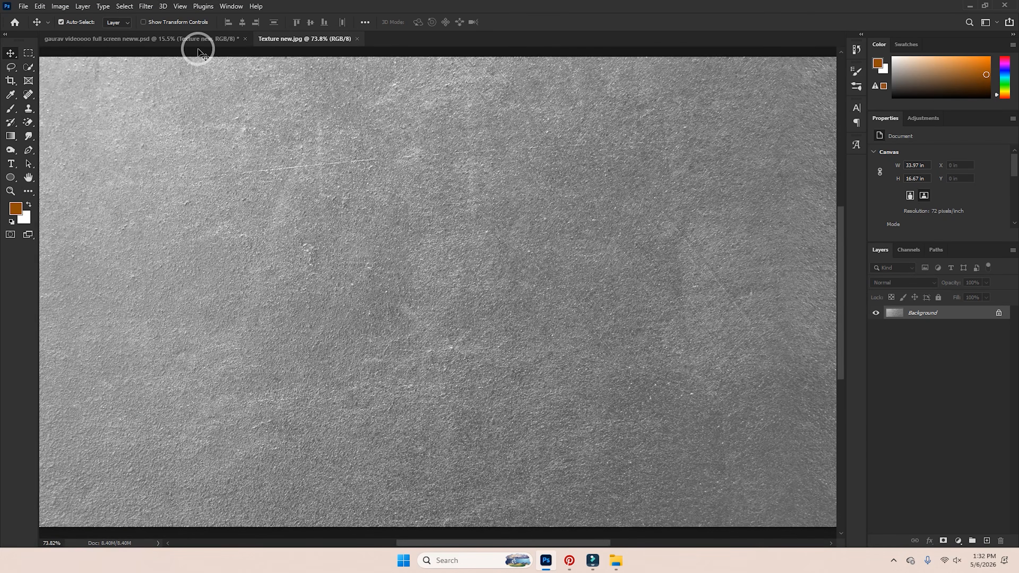
pyautogui.click(198, 48)
pyautogui.scroll(5, 489, 346)
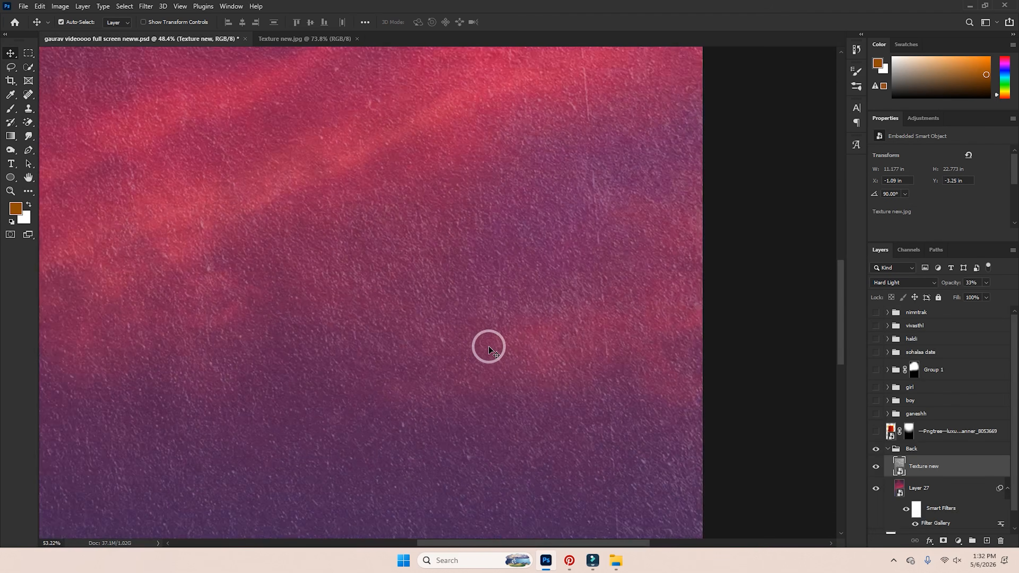
pyautogui.scroll(-4, 489, 346)
pyautogui.scroll(-1, 651, 404)
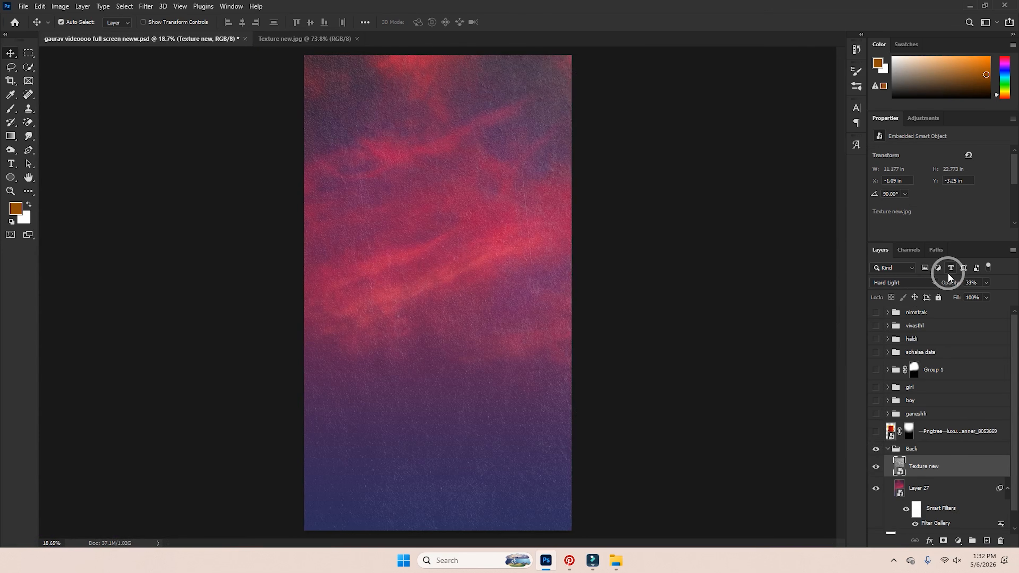
pyautogui.moveTo(952, 281); pyautogui.dragTo(949, 285)
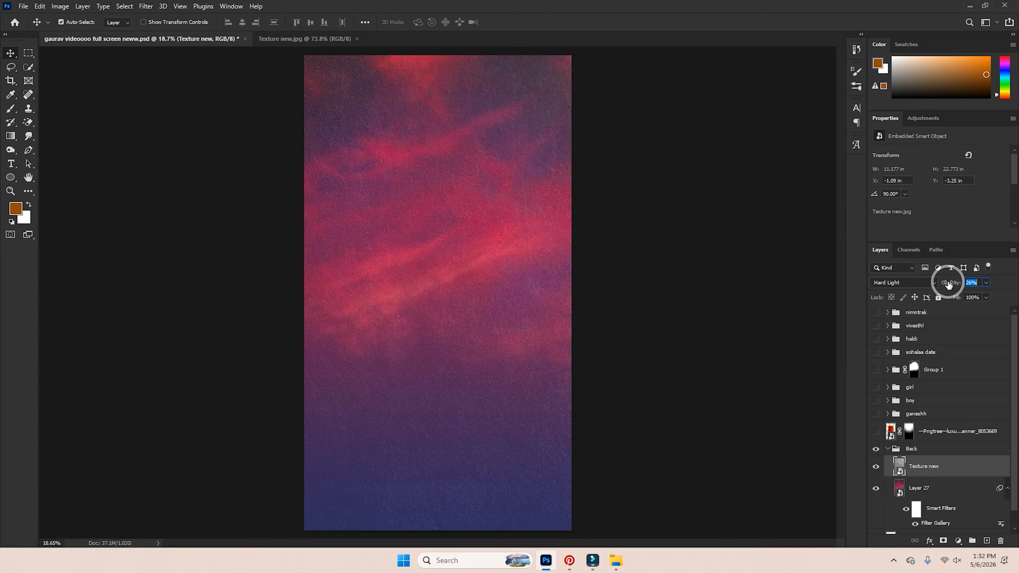
# Open Layer 27's smart object to compare its clouds, then close it and collapse the Back group.
pyautogui.click(900, 488)
pyautogui.doubleClick(899, 488)
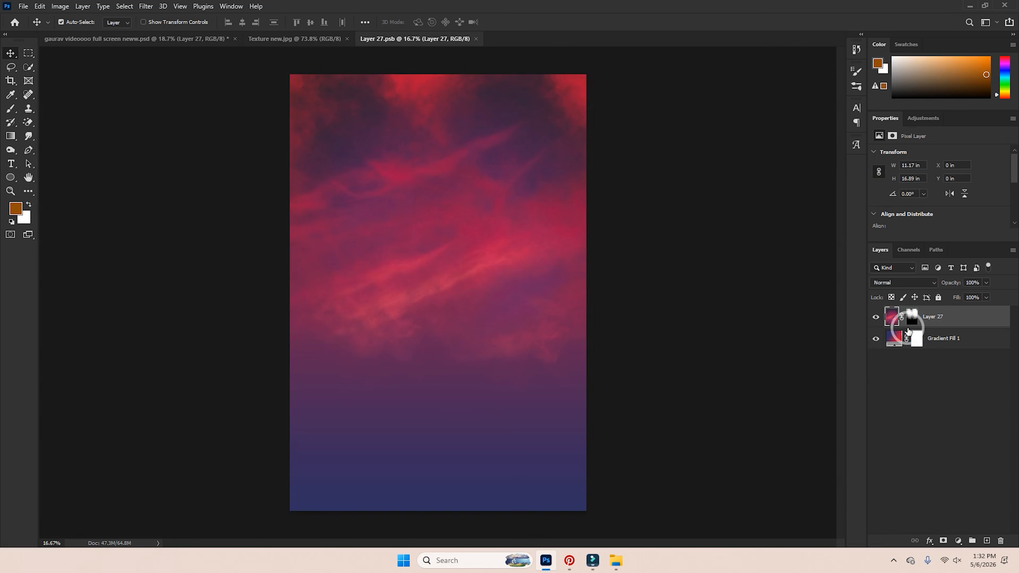
pyautogui.click(876, 317)
pyautogui.click(876, 318)
pyautogui.click(878, 320)
pyautogui.click(877, 321)
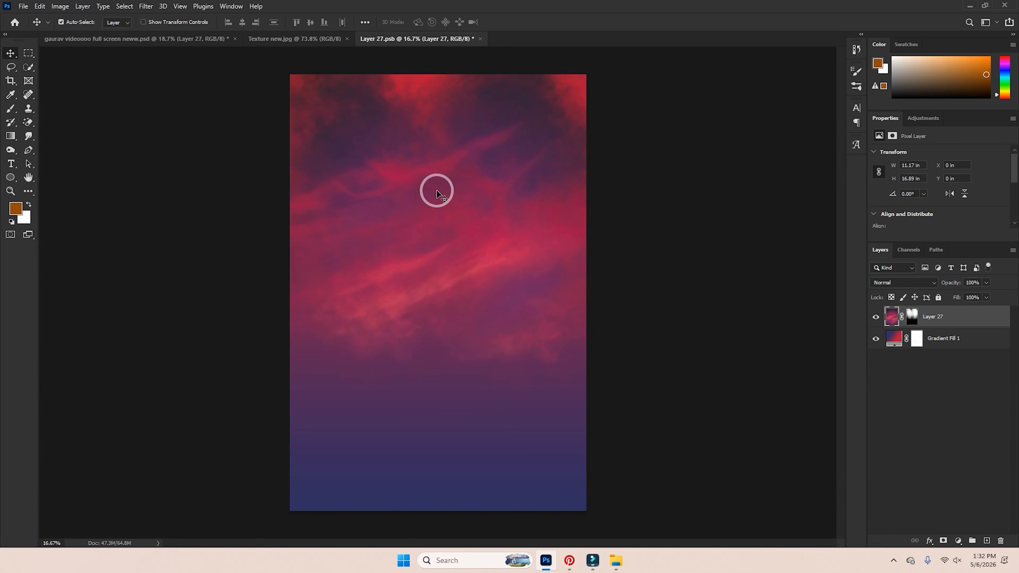
pyautogui.scroll(4, 451, 217)
pyautogui.click(911, 317)
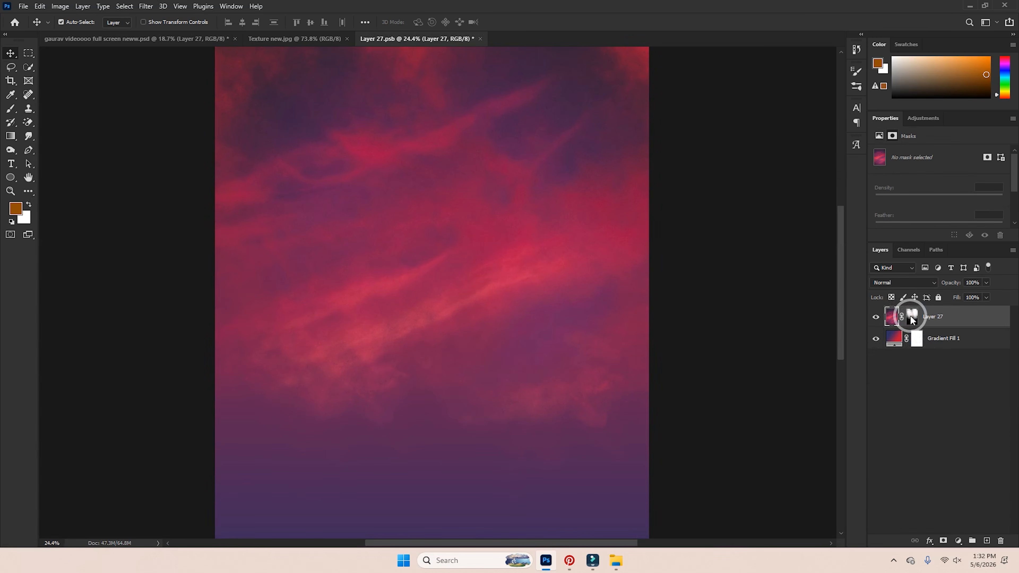
pyautogui.click(480, 38)
pyautogui.click(507, 208)
pyautogui.click(889, 449)
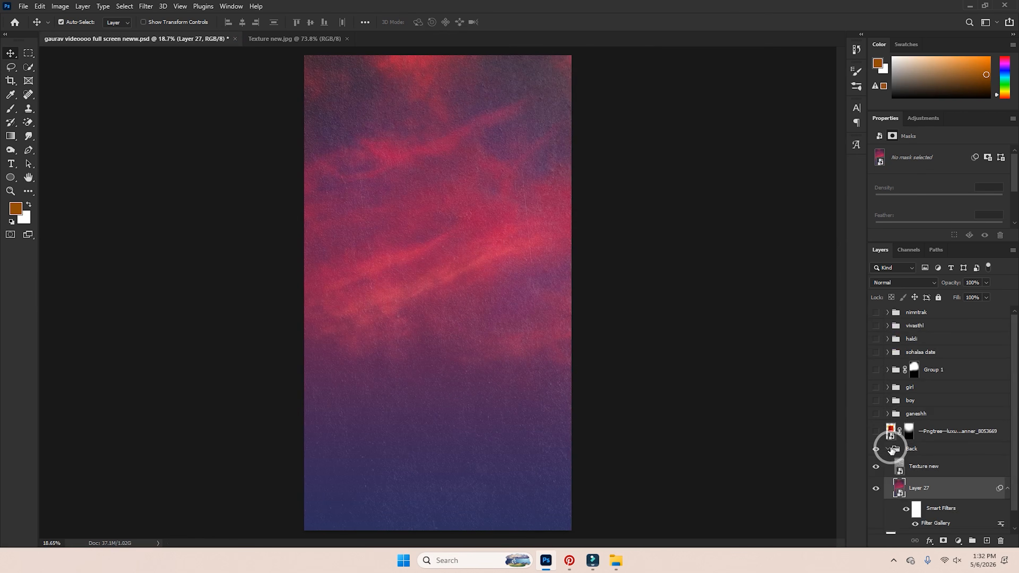
pyautogui.click(876, 432)
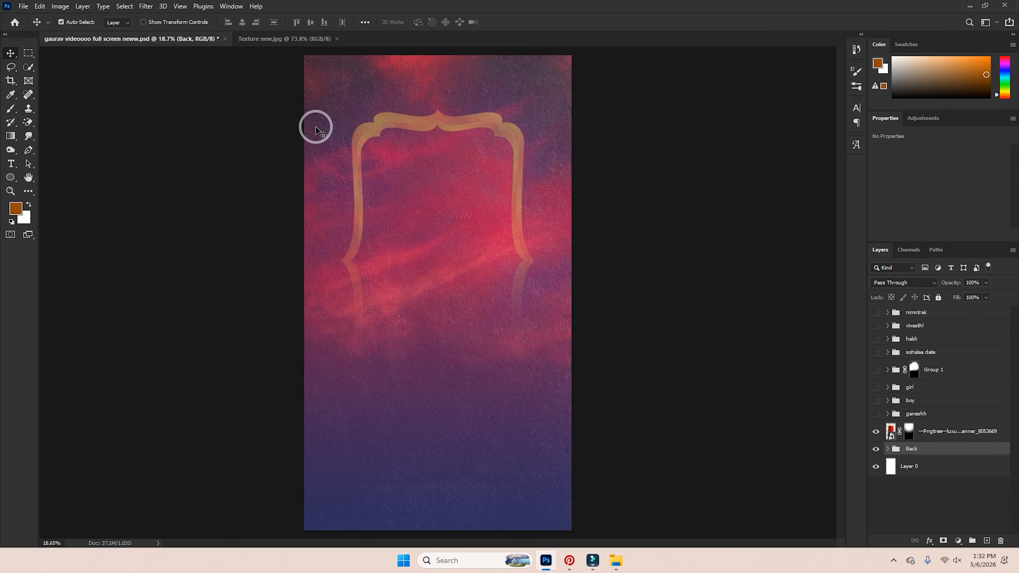
pyautogui.keyDown('shift'); pyautogui.click(909, 432); pyautogui.keyUp('shift')
pyautogui.click(891, 284)
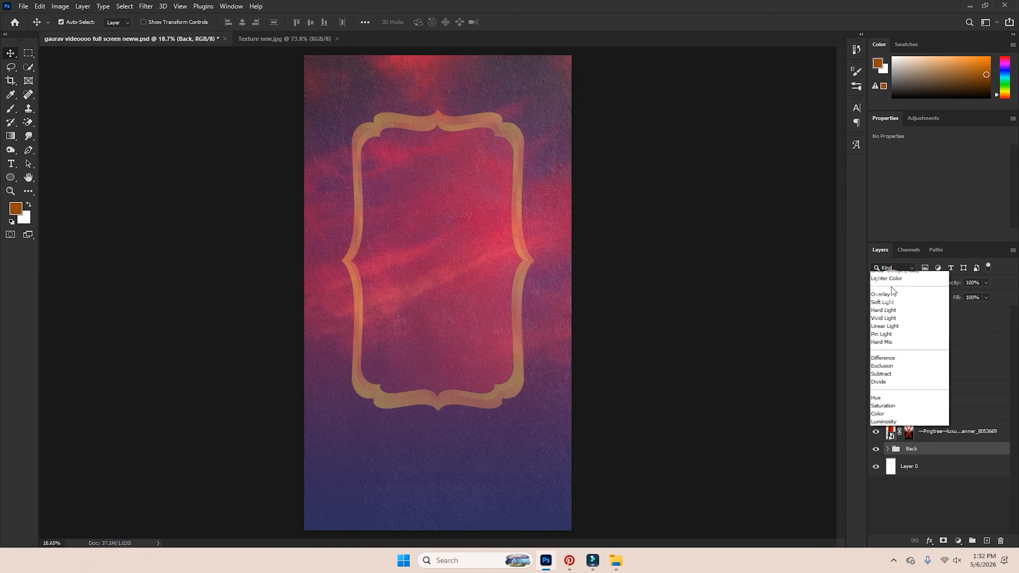
pyautogui.click(885, 292)
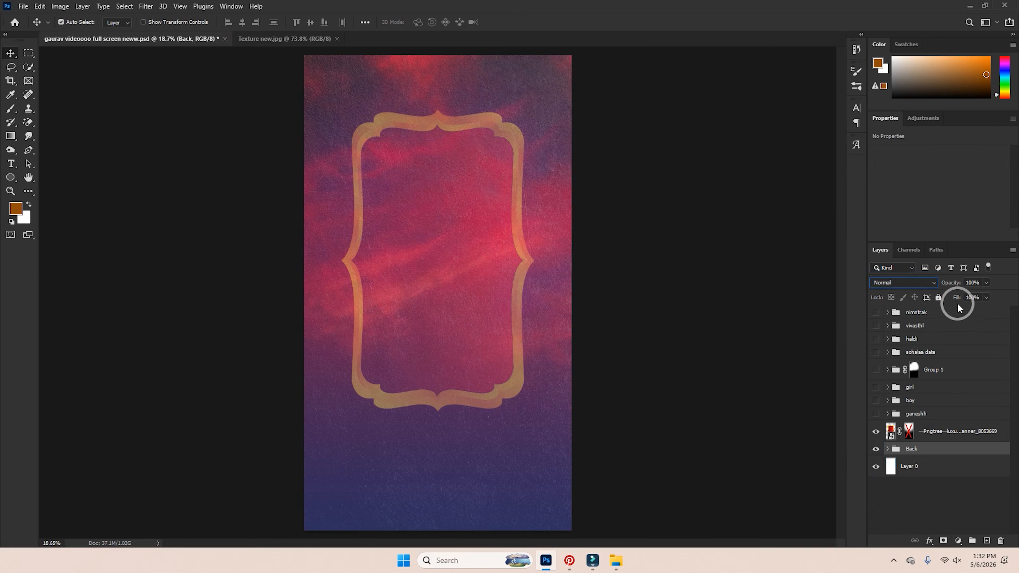
pyautogui.click(933, 433)
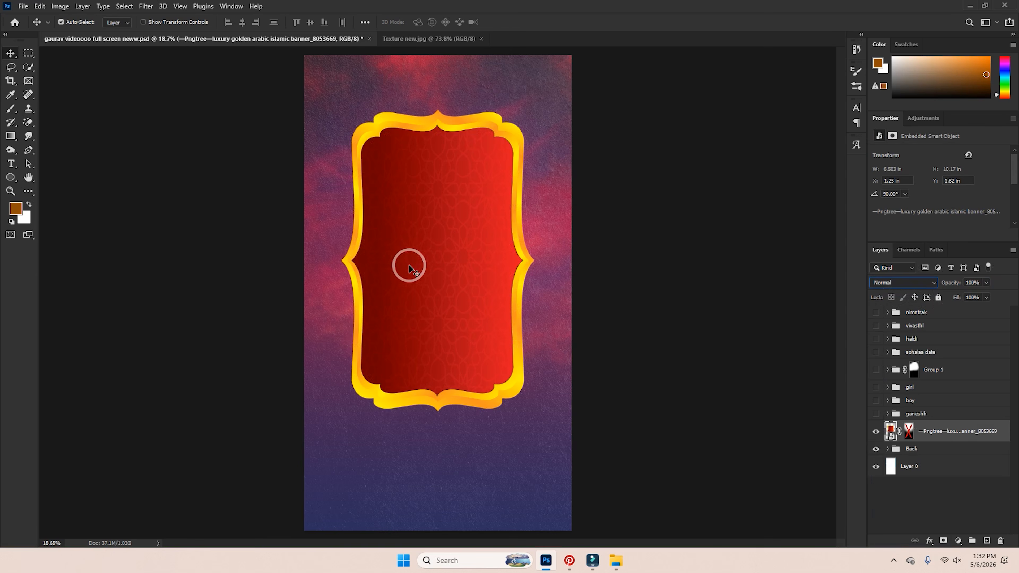
pyautogui.hotkey('ctrl', 'z')
pyautogui.hotkey('ctrl', 'z')
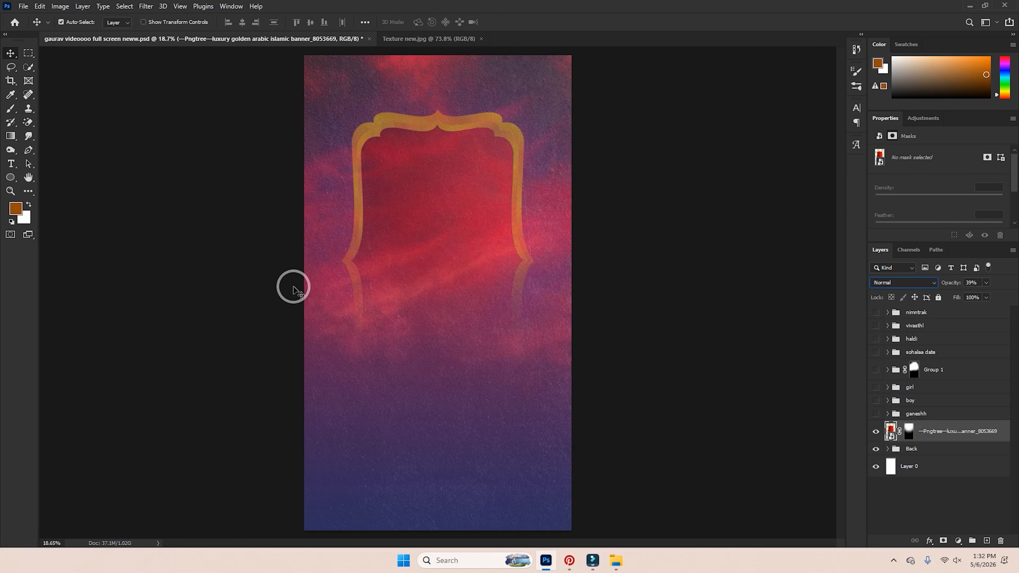
pyautogui.click(876, 432)
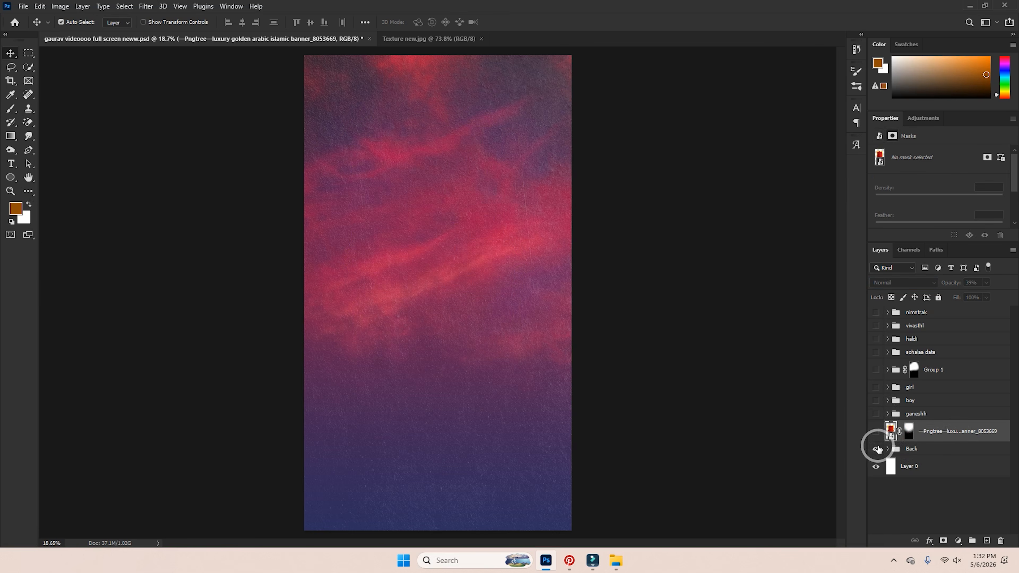
pyautogui.click(888, 448)
pyautogui.click(897, 450)
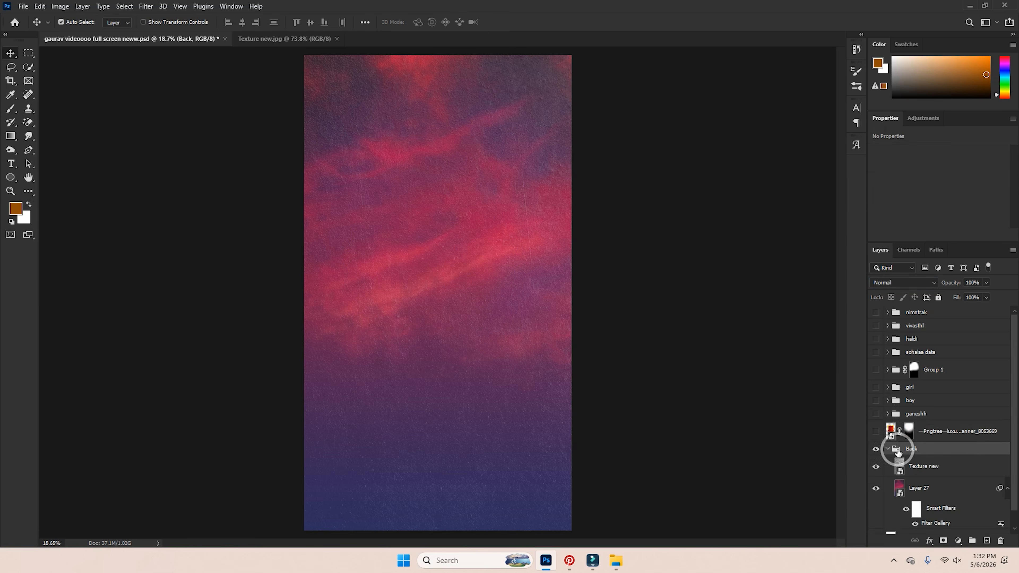
pyautogui.click(887, 448)
pyautogui.click(876, 432)
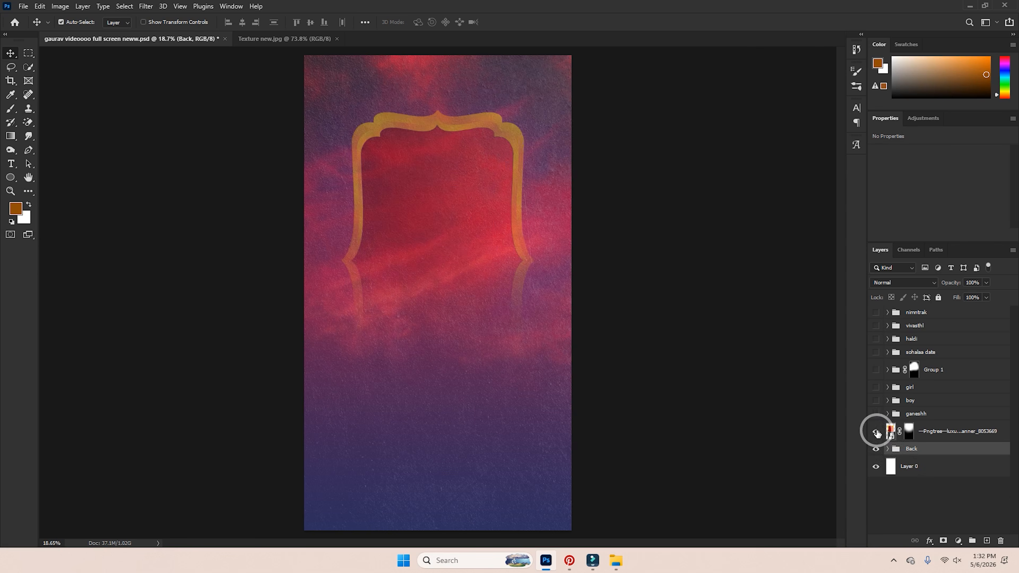
pyautogui.click(876, 432)
pyautogui.scroll(4, 919, 416)
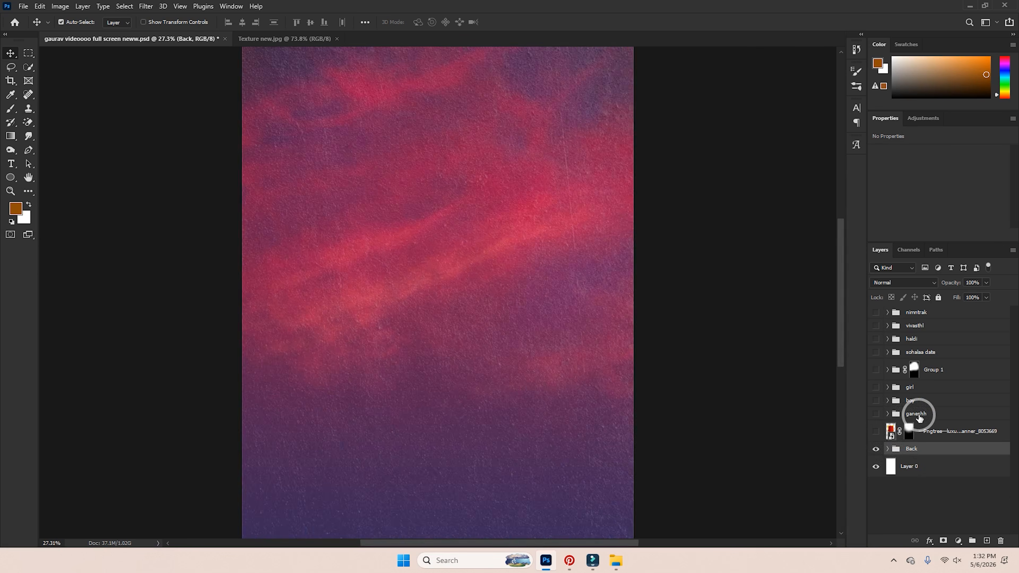
pyautogui.scroll(-5, 917, 416)
pyautogui.click(917, 418)
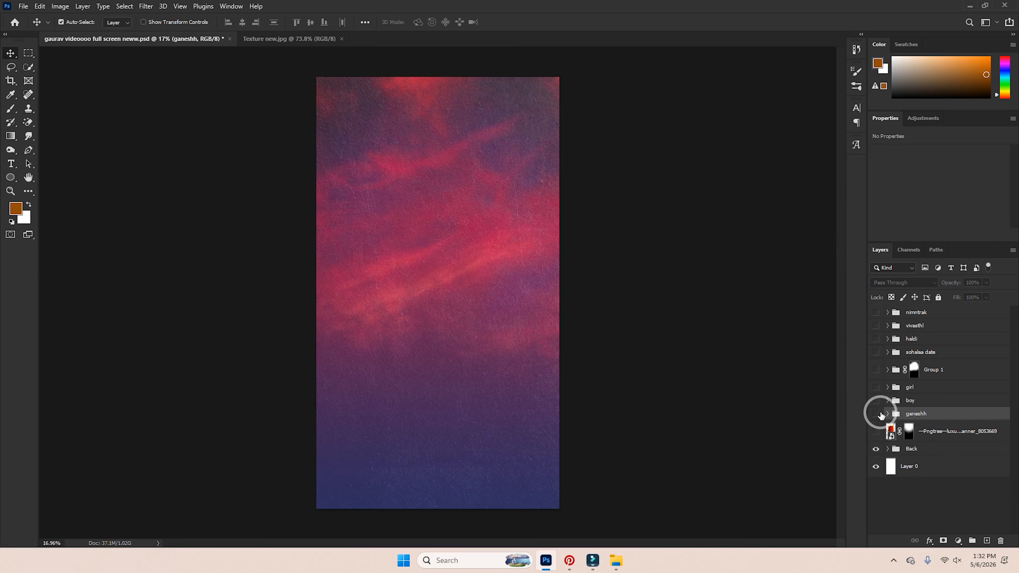
# Check the Ganesh, groom and bride page groups, leaving all three hidden.
pyautogui.click(876, 413)
pyautogui.scroll(-2, 542, 276)
pyautogui.scroll(2, 522, 277)
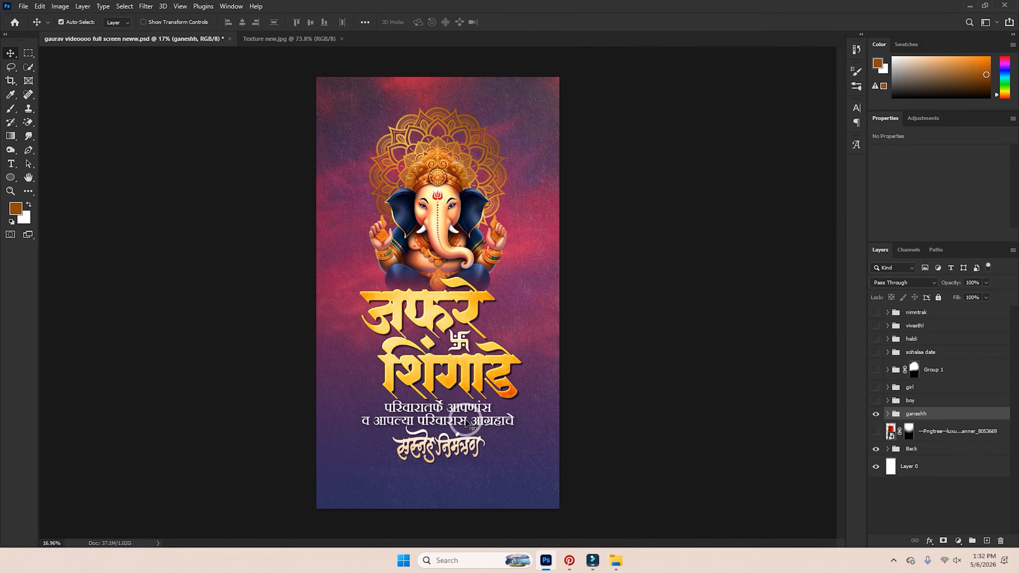
pyautogui.click(876, 414)
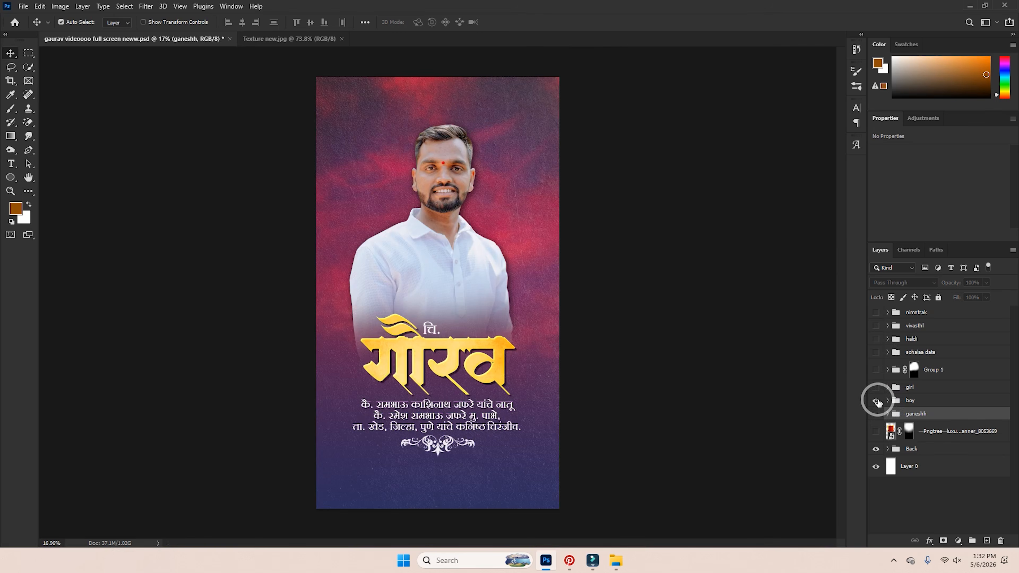
pyautogui.click(877, 401)
pyautogui.click(877, 388)
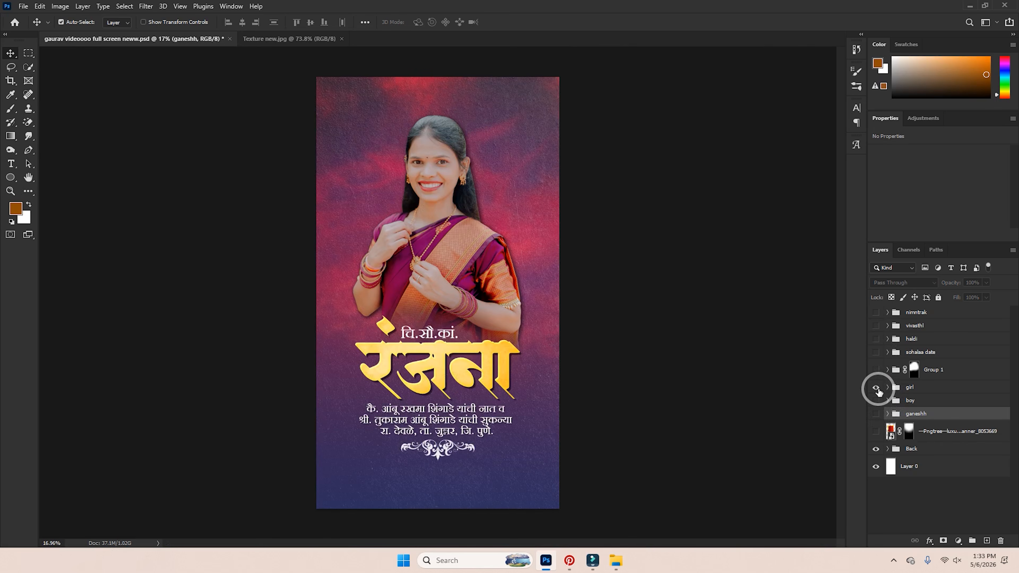
pyautogui.click(877, 388)
pyautogui.click(878, 388)
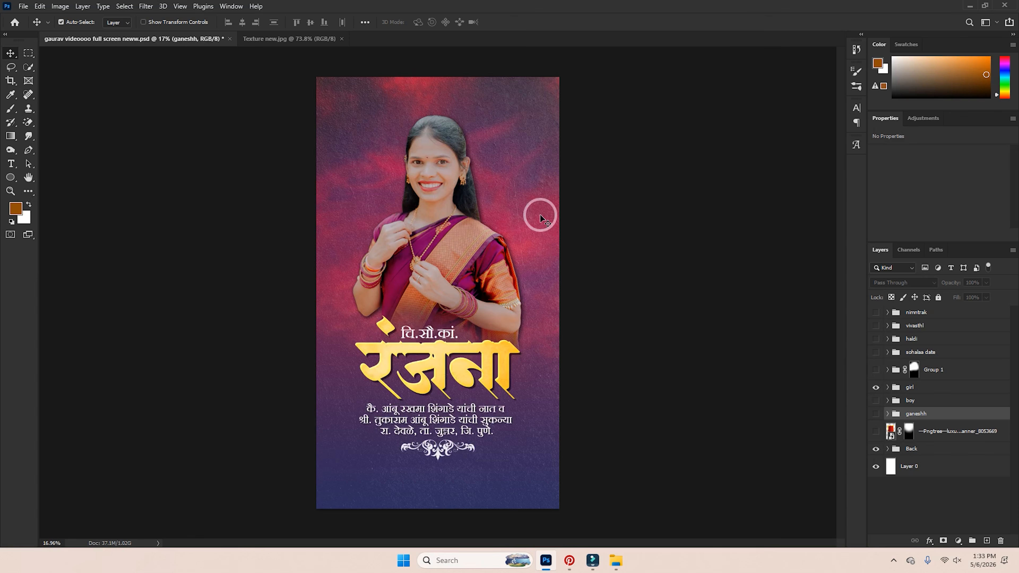
pyautogui.scroll(3, 474, 151)
pyautogui.scroll(2, 474, 149)
pyautogui.scroll(-2, 485, 214)
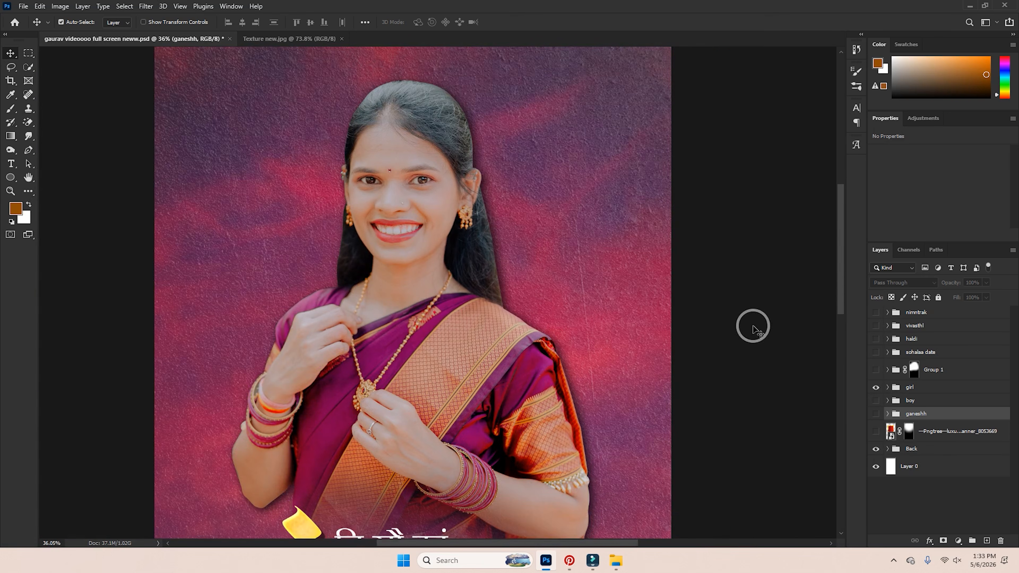
pyautogui.click(876, 387)
# Check the couple photo, wedding date, haldi and vivasthl pages, then hide them.
pyautogui.click(876, 370)
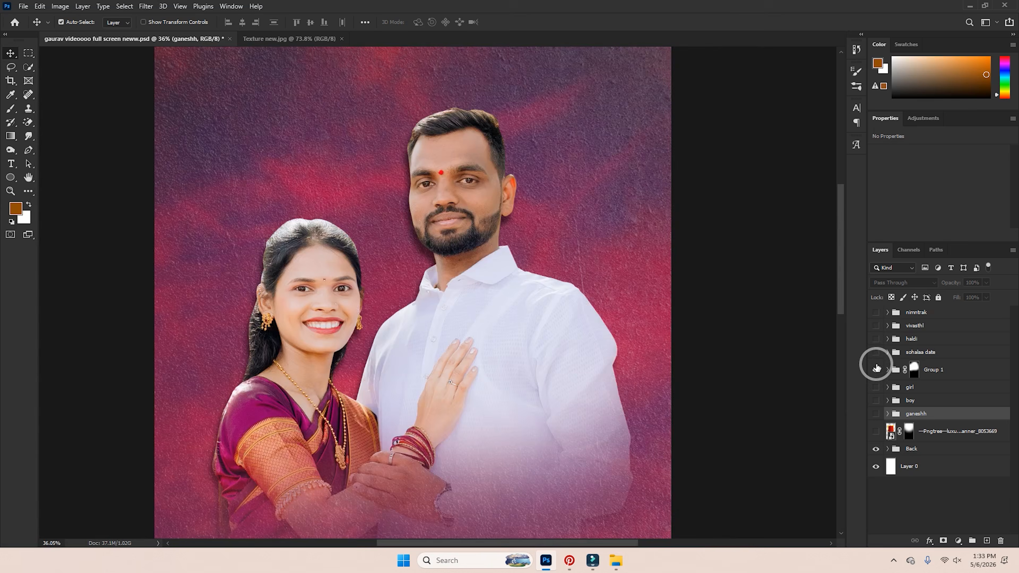
pyautogui.scroll(-2, 610, 331)
pyautogui.scroll(-3, 610, 332)
pyautogui.click(876, 352)
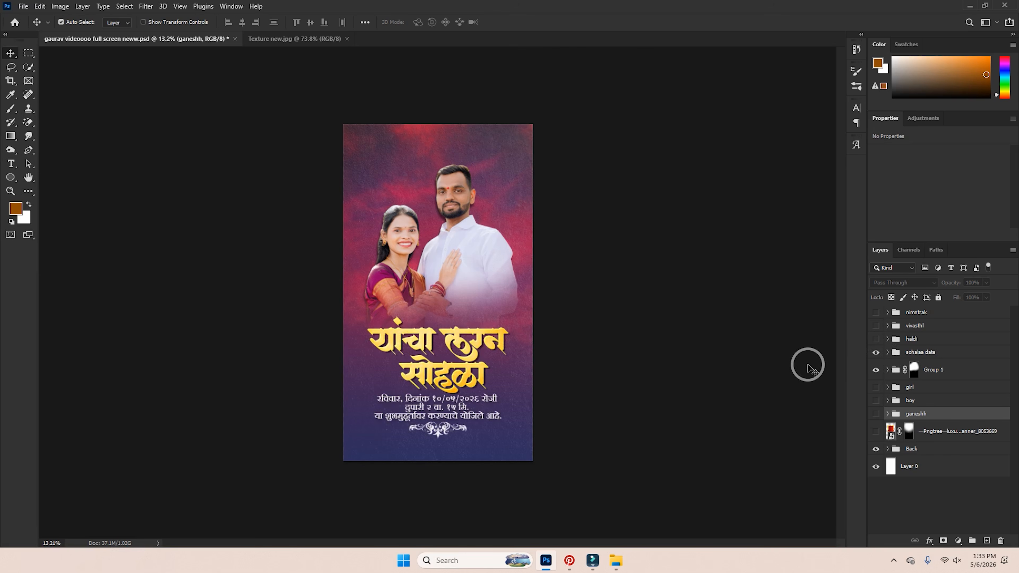
pyautogui.click(876, 352)
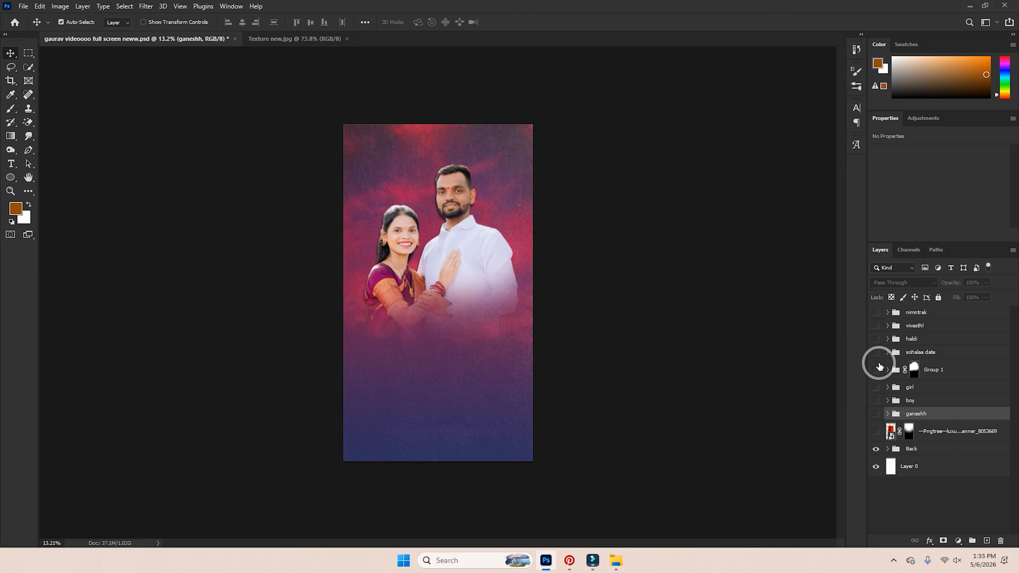
pyautogui.click(876, 369)
pyautogui.click(876, 339)
pyautogui.scroll(2, 388, 234)
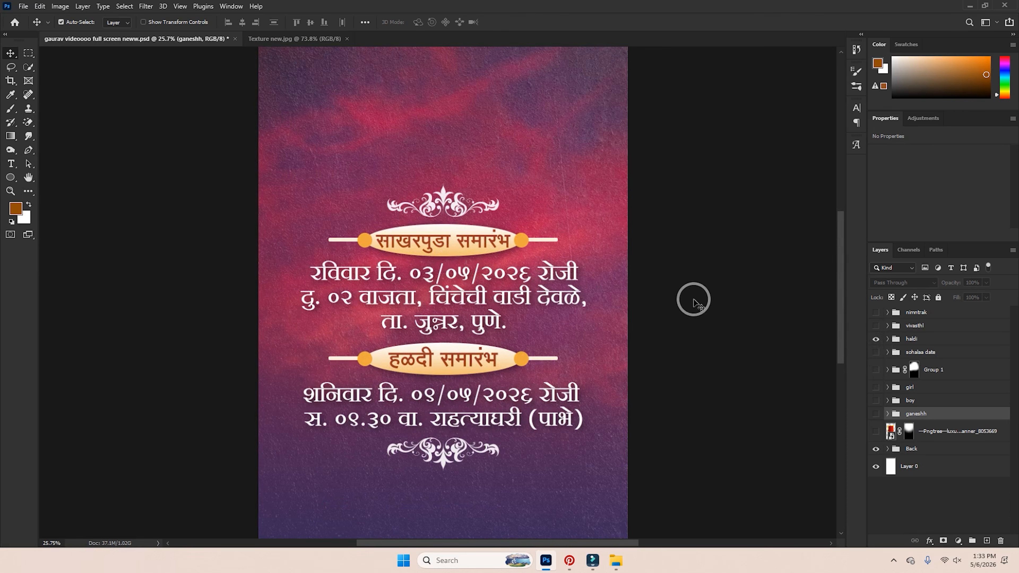
pyautogui.click(875, 338)
pyautogui.click(876, 326)
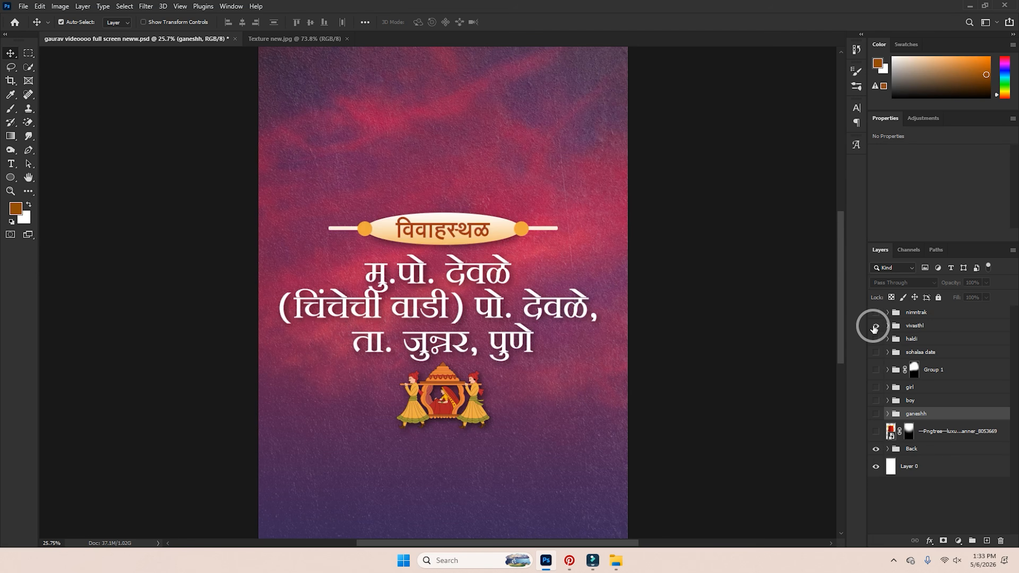
pyautogui.click(876, 326)
# Hide the nimntrak invitation group and zoom out to fit the whole page.
pyautogui.click(876, 313)
pyautogui.click(876, 313)
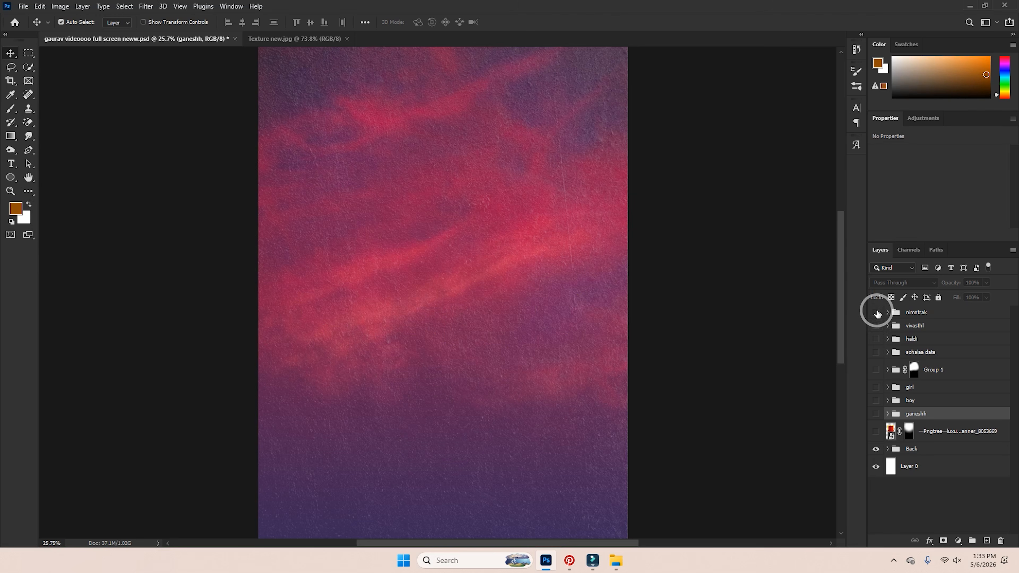
pyautogui.hotkey('ctrl', '-')
pyautogui.click(916, 312)
pyautogui.hotkey('ctrl', '-')
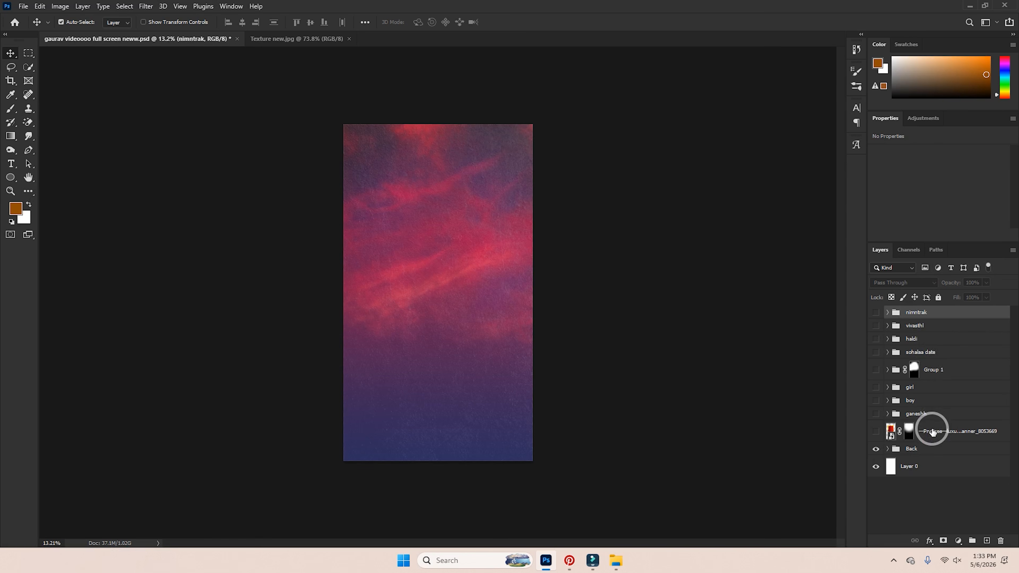
# Select the Back group and open Export As with Alt+Shift+Ctrl+W.
pyautogui.click(919, 436)
pyautogui.click(905, 450)
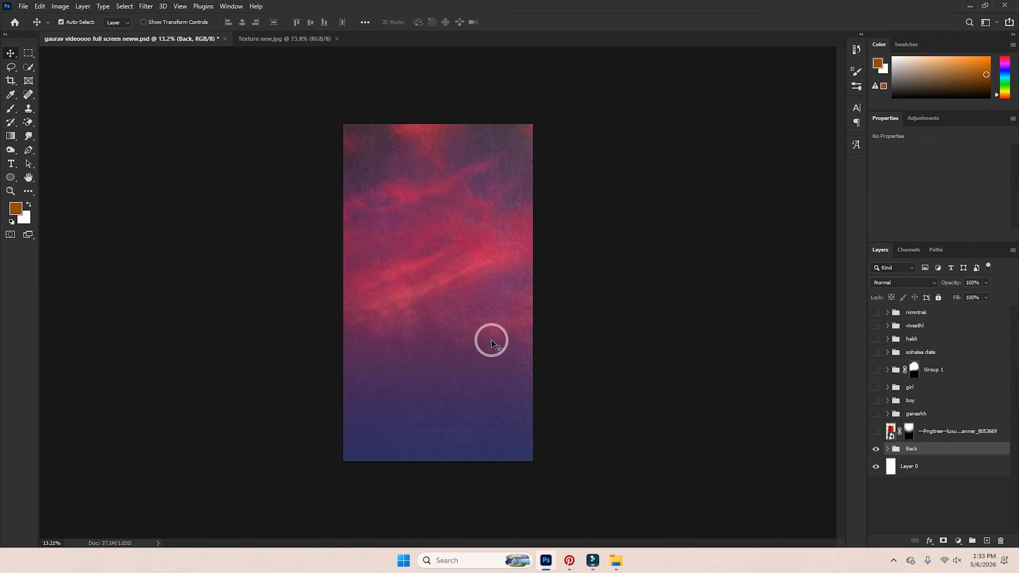
pyautogui.press('ctrl')
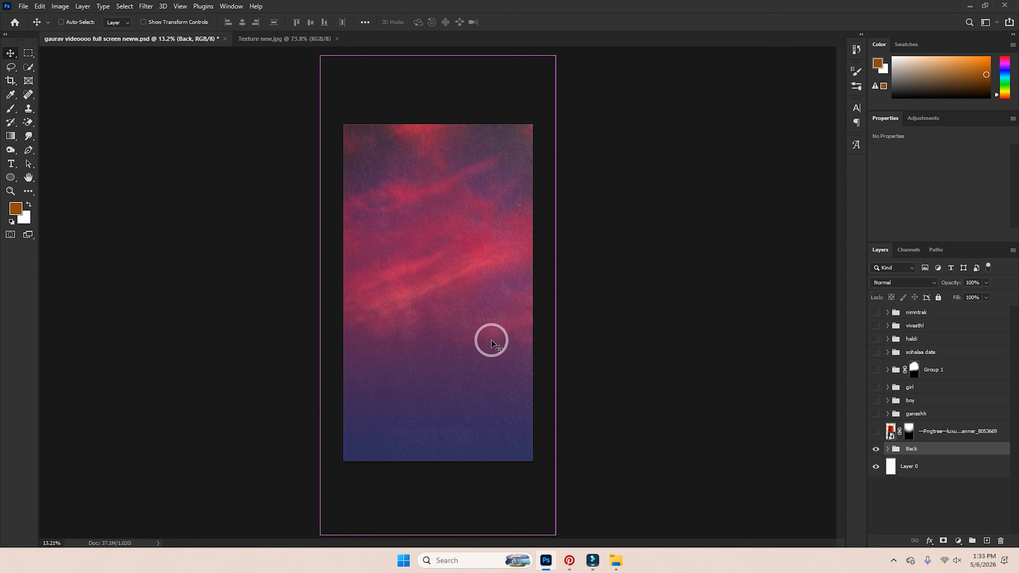
pyautogui.hotkey('ctrl', 'alt', 'shift', 'w')
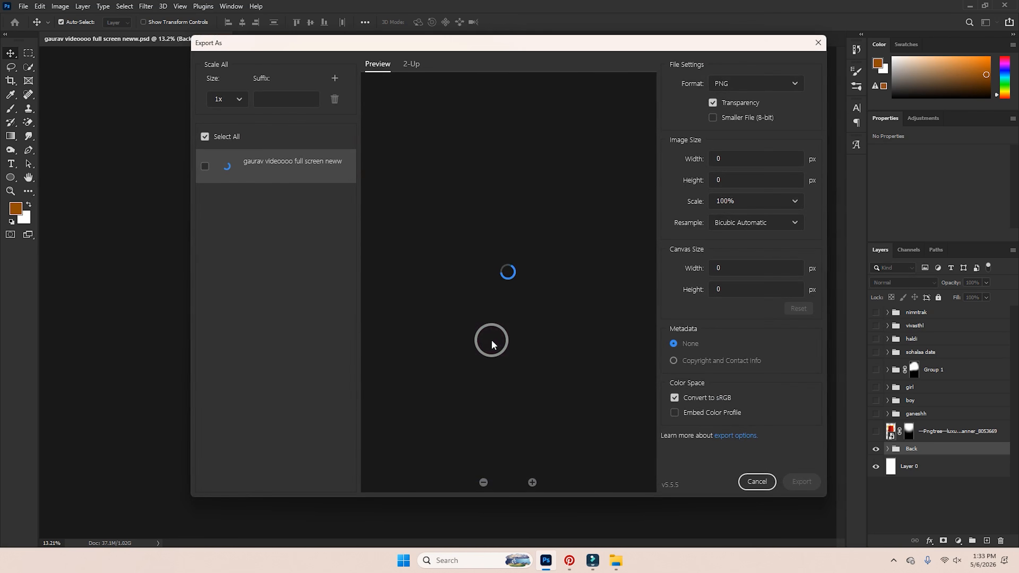
# Switch the export format from PNG to JPG and export the 2700 × 4800 background.
pyautogui.click(780, 96)
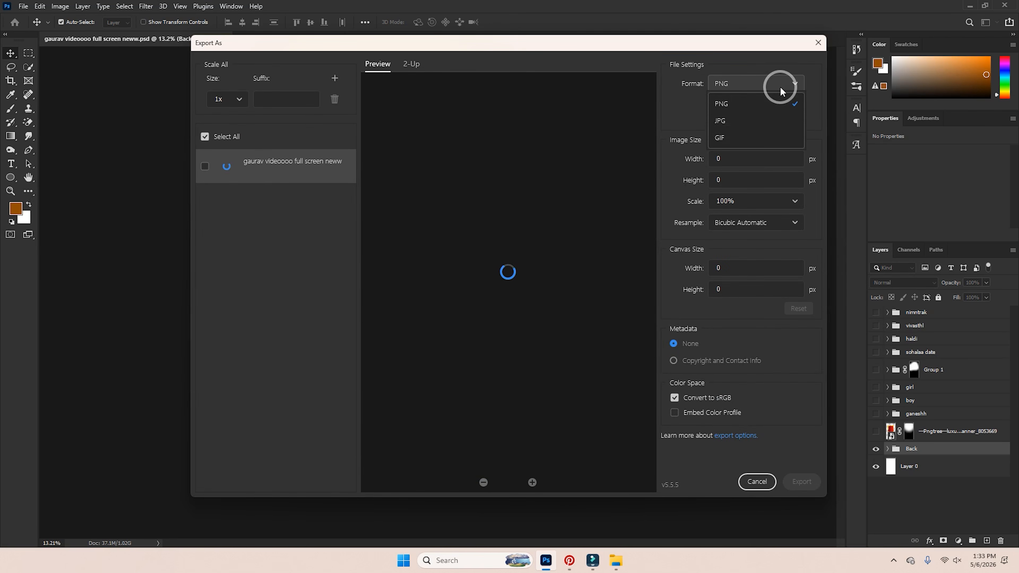
pyautogui.click(742, 122)
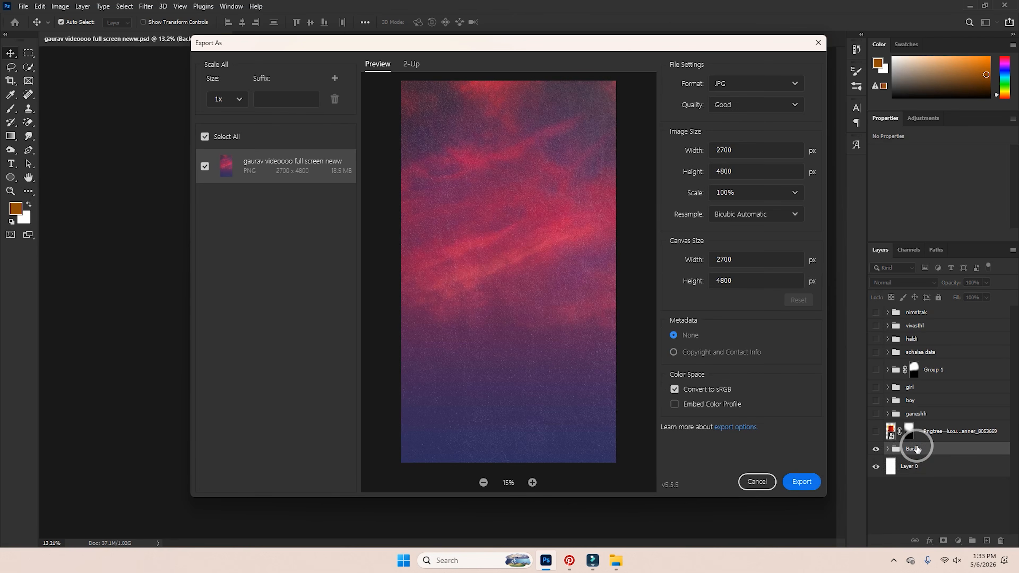
pyautogui.click(820, 484)
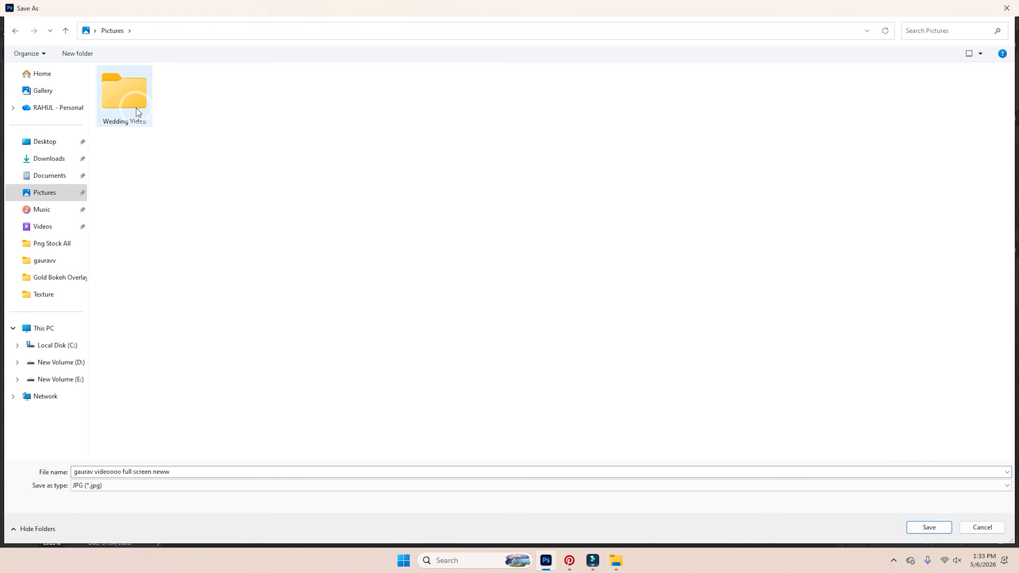
# Open the Wedding Video folder and save the JPG under the name 'back'.
pyautogui.click(131, 112)
pyautogui.doubleClick(130, 112)
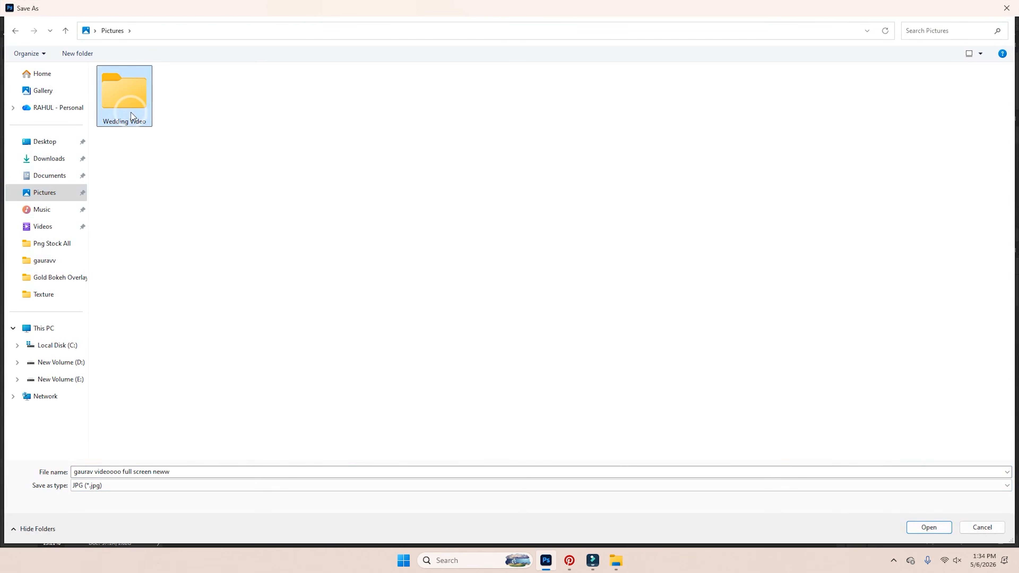
pyautogui.click(191, 469)
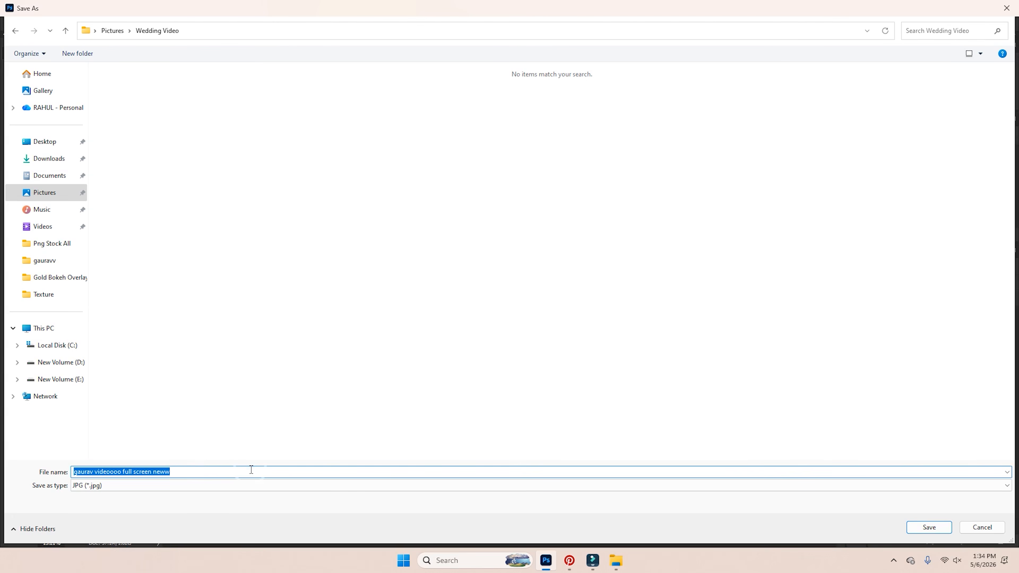
pyautogui.write('back')
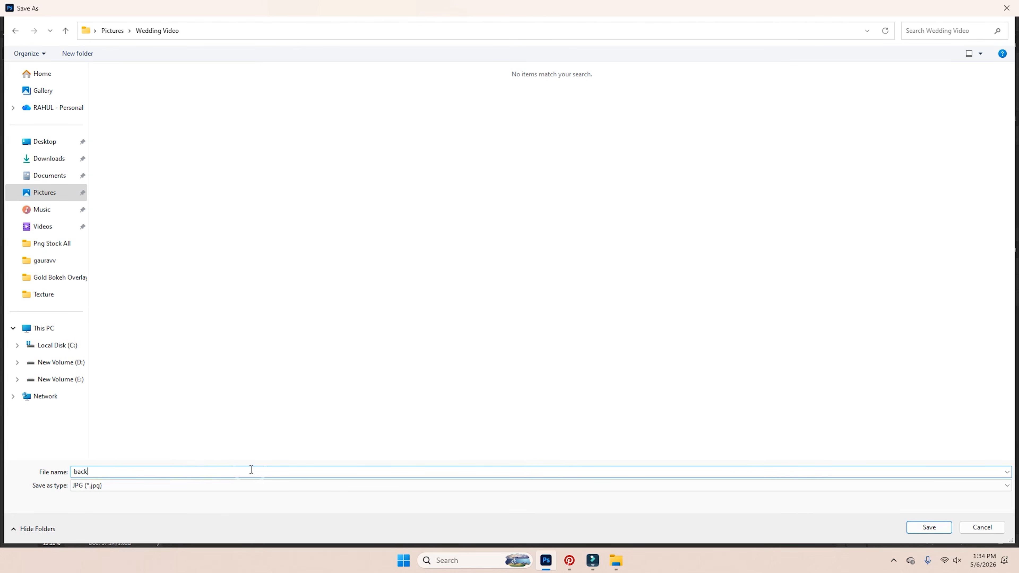
pyautogui.press('Return')
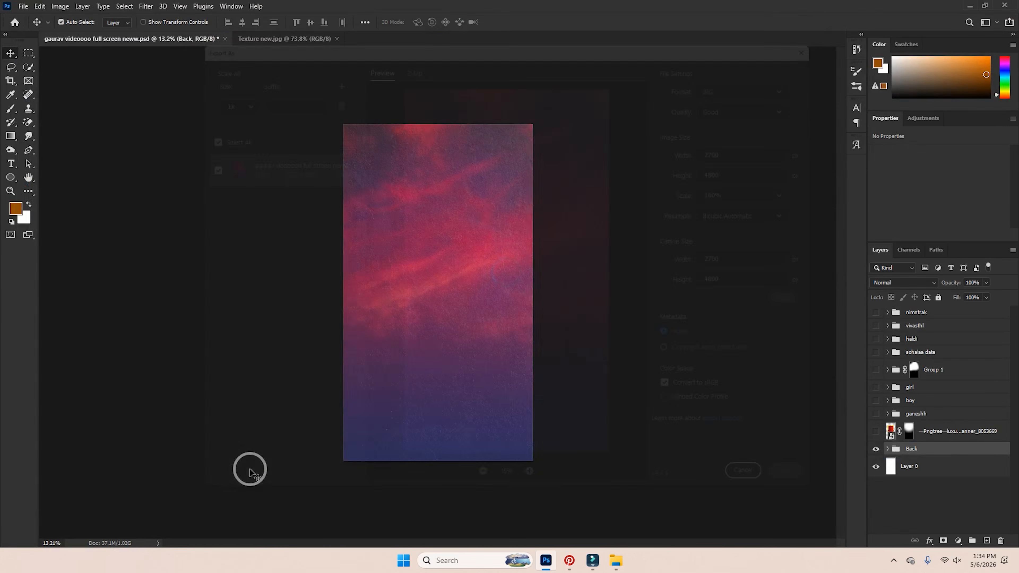
# Hide the Back group and Layer 0 and turn on the ganeshh group for a transparent Ganesh page.
pyautogui.click(876, 449)
pyautogui.click(877, 467)
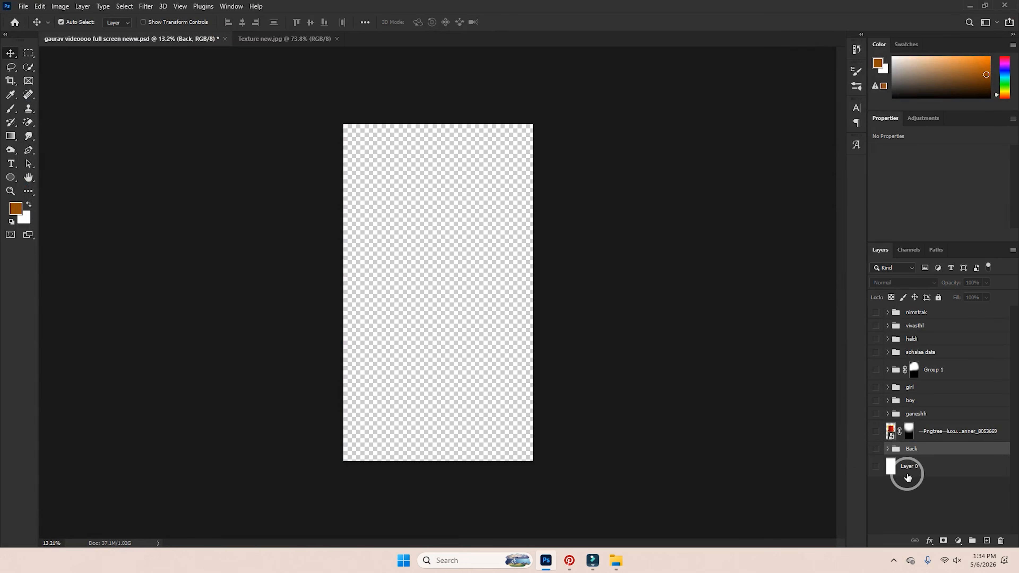
pyautogui.click(876, 467)
pyautogui.click(876, 414)
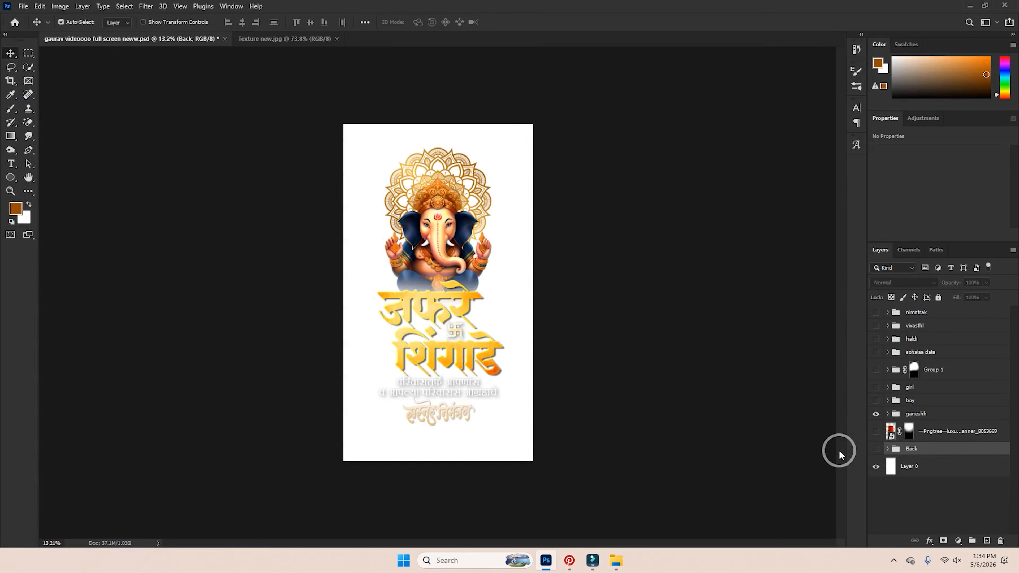
pyautogui.click(901, 467)
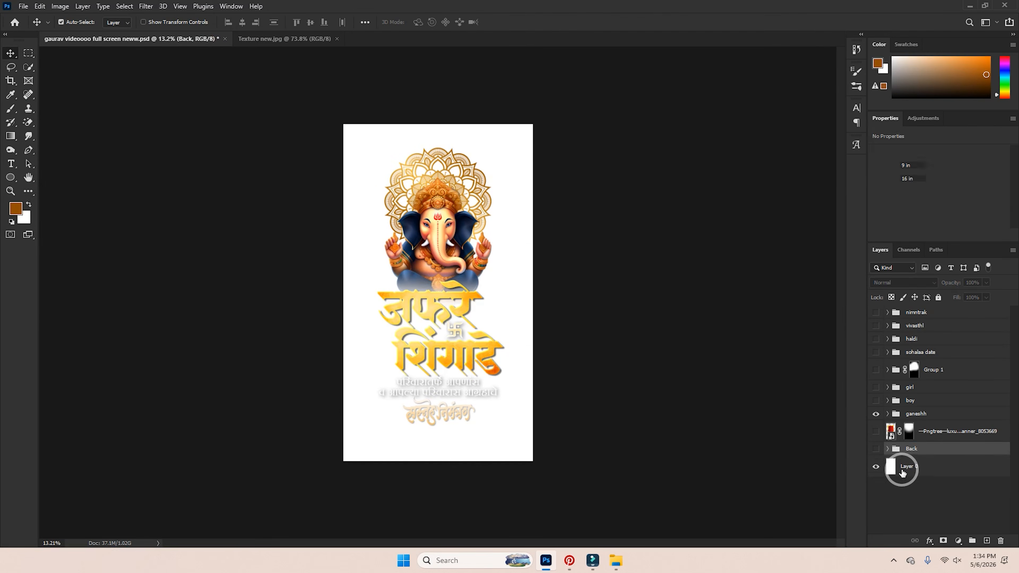
pyautogui.click(876, 467)
pyautogui.scroll(4, 528, 189)
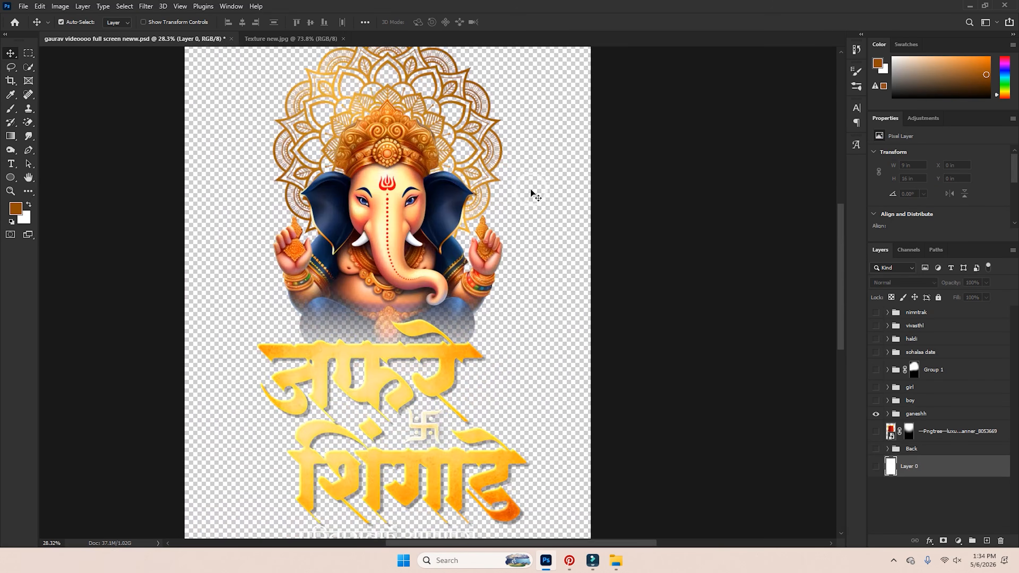
pyautogui.scroll(-3, 531, 190)
pyautogui.scroll(2, 510, 233)
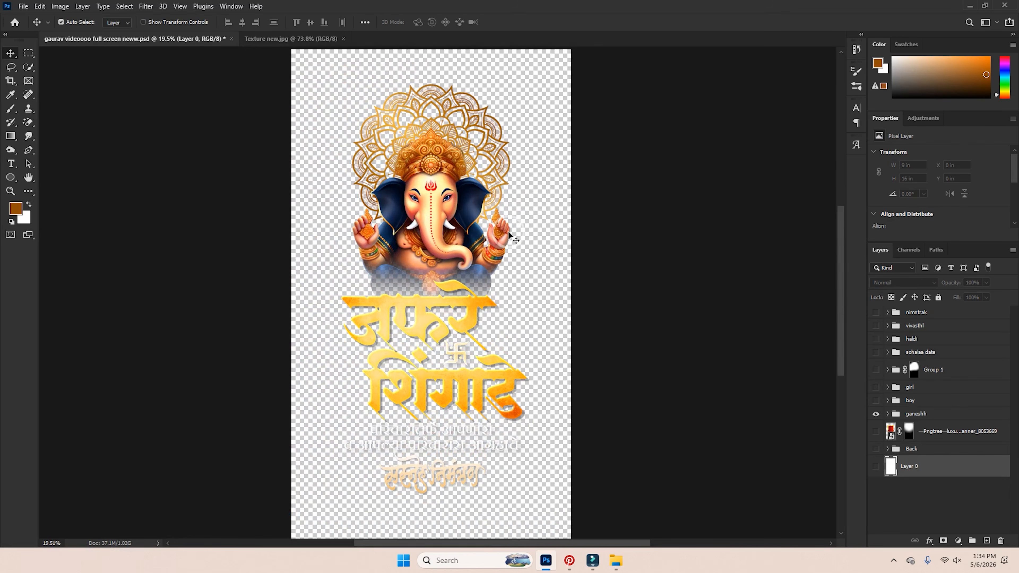
pyautogui.click(53, 8)
pyautogui.moveTo(36, 10)
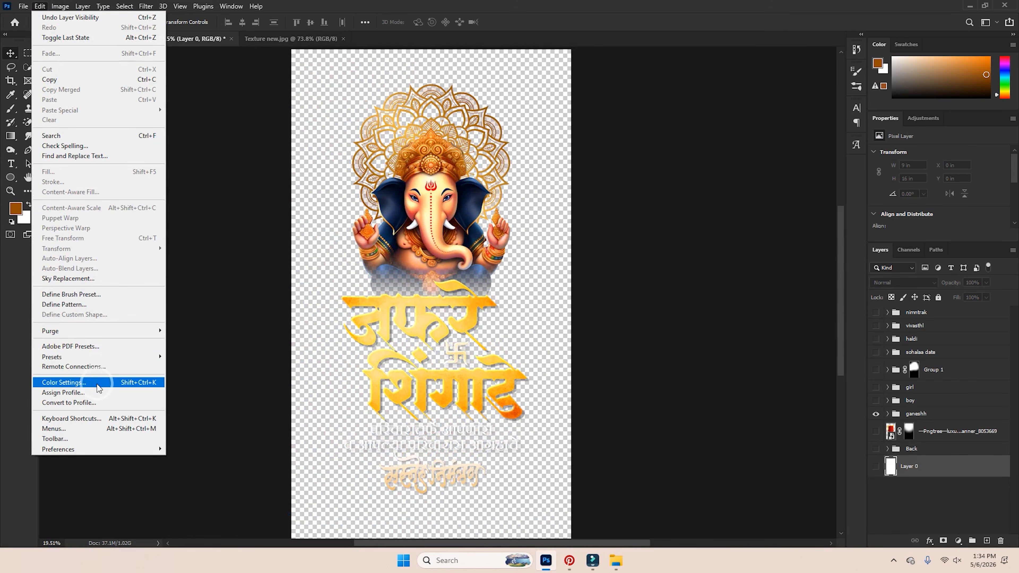
pyautogui.moveTo(79, 449)
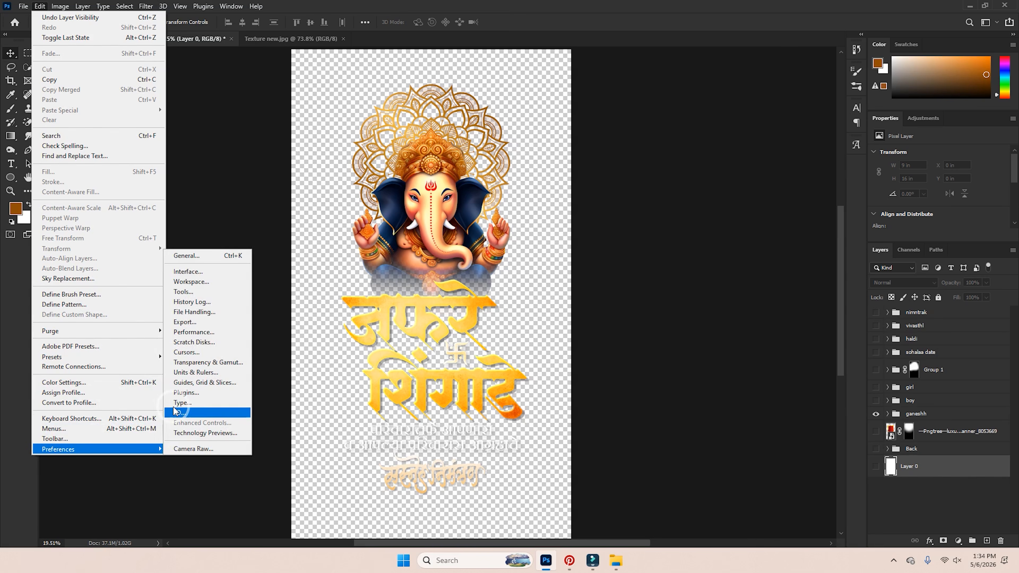
pyautogui.click(199, 363)
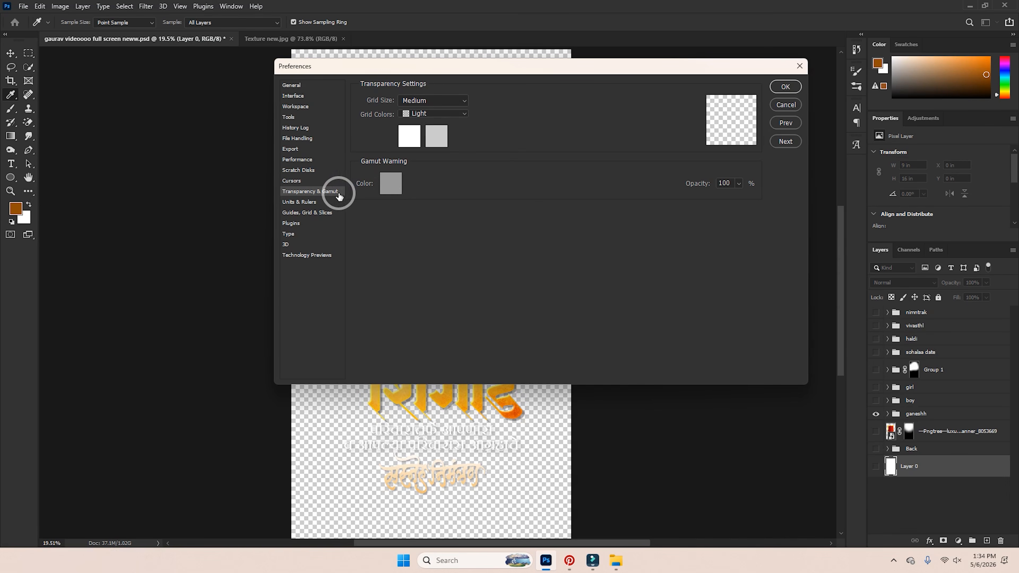
pyautogui.click(439, 113)
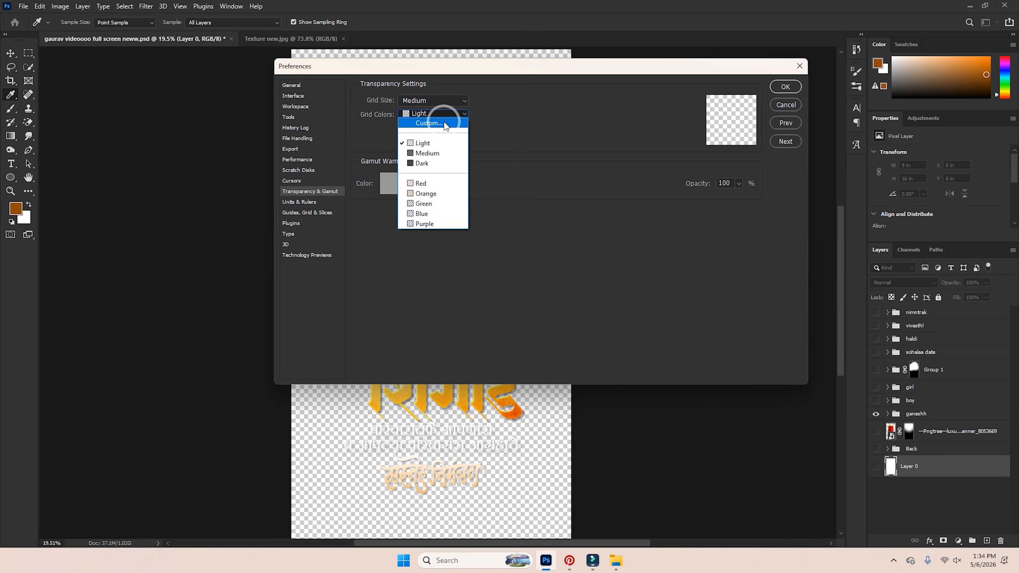
pyautogui.click(443, 123)
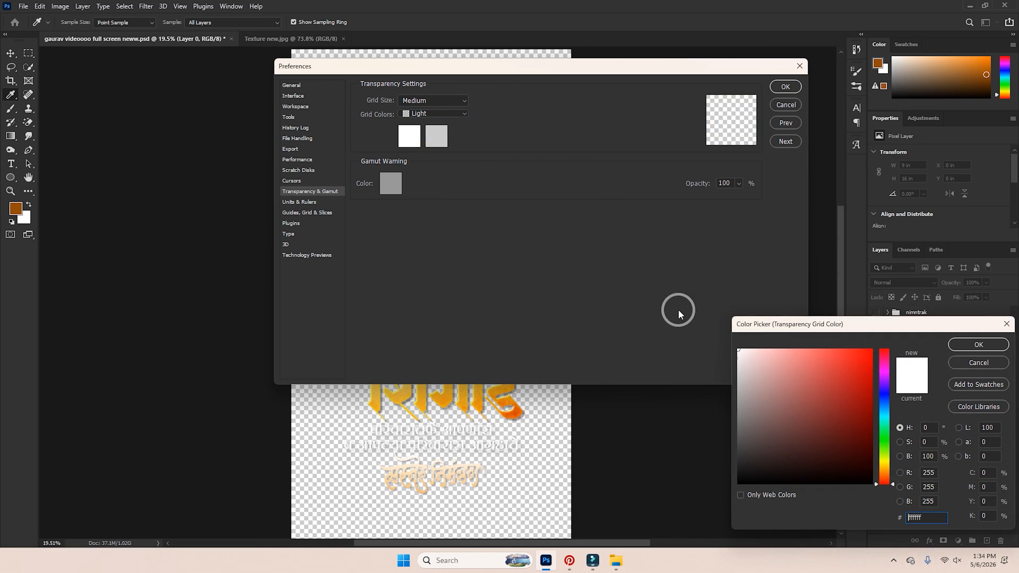
pyautogui.click(966, 361)
pyautogui.click(786, 86)
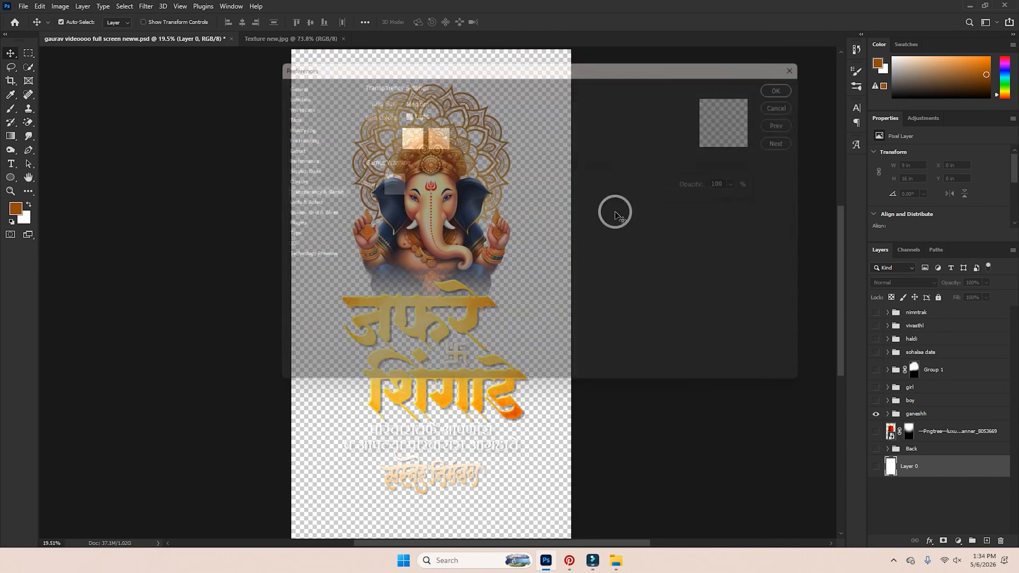
pyautogui.hotkey('ctrl', '-')
pyautogui.click(945, 415)
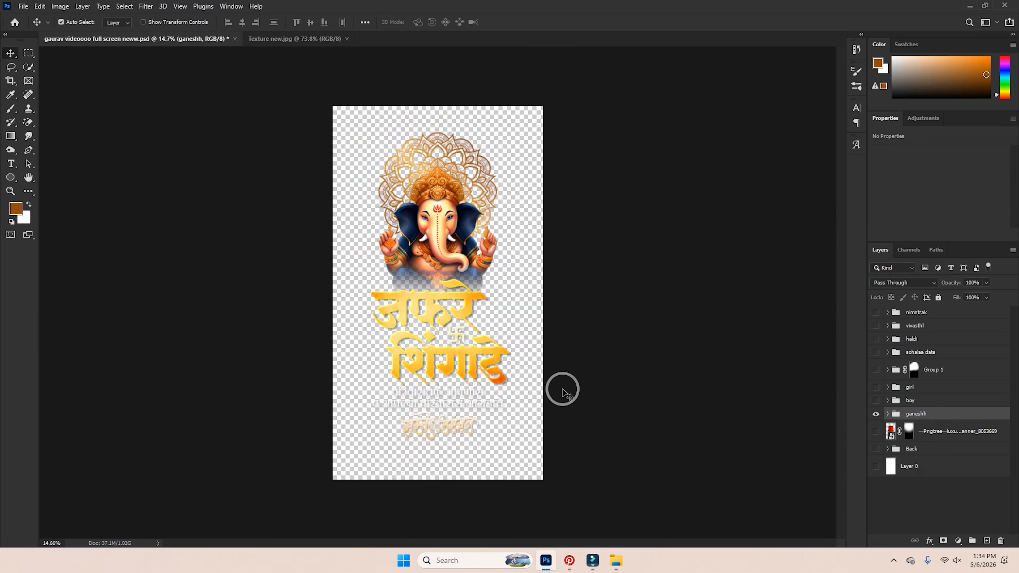
# Export the Ganesh page in PNG format and save it as '02'.
pyautogui.hotkey('ctrl', '+')
pyautogui.hotkey('ctrl', 'alt', 'shift', 'w')
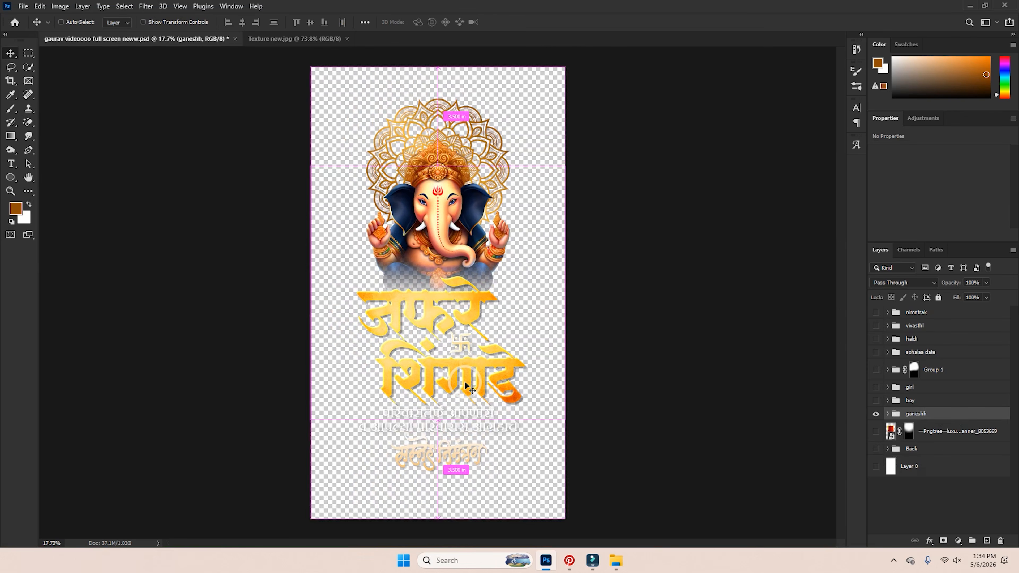
pyautogui.click(758, 82)
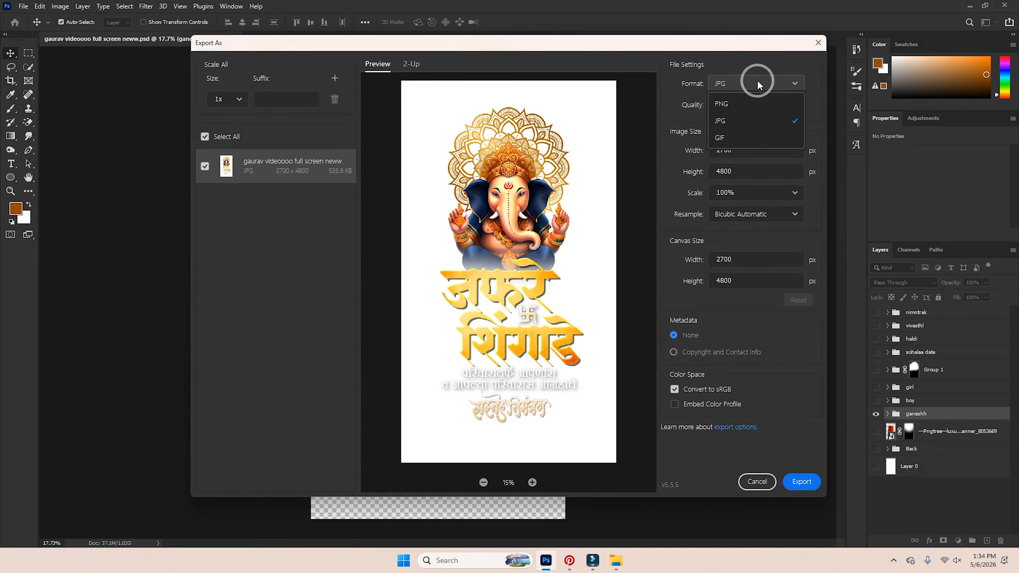
pyautogui.click(741, 108)
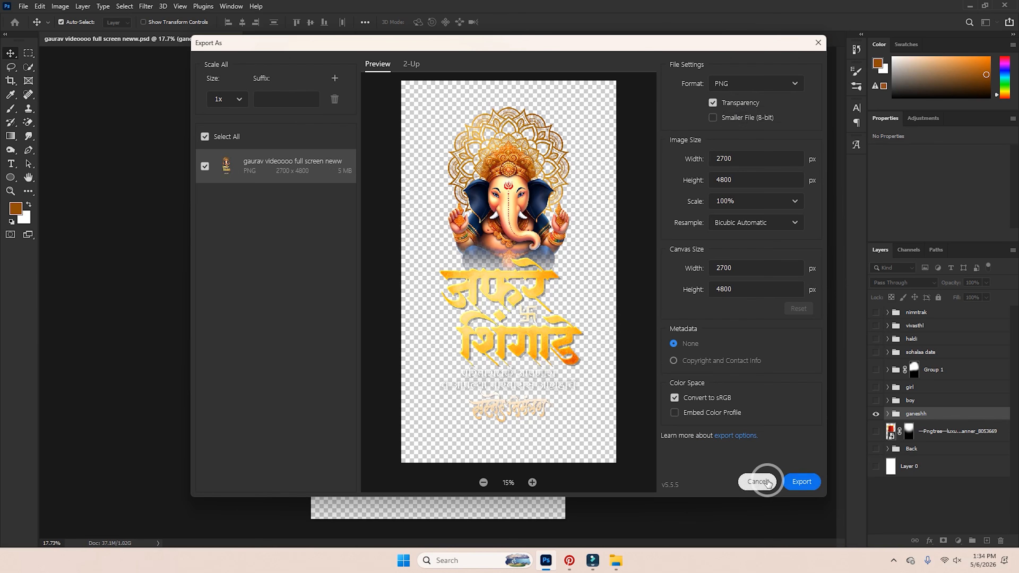
pyautogui.click(801, 481)
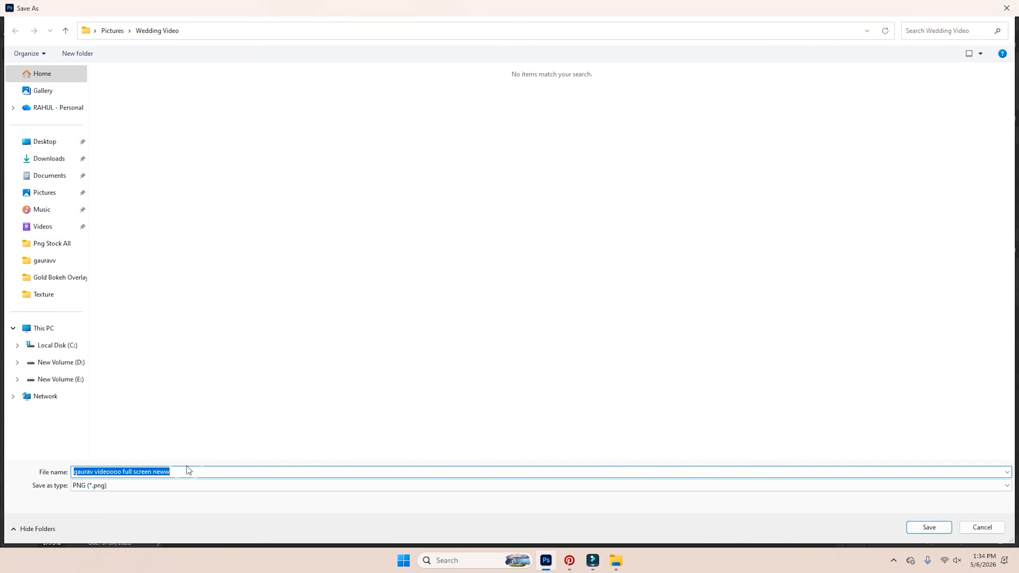
pyautogui.write('02')
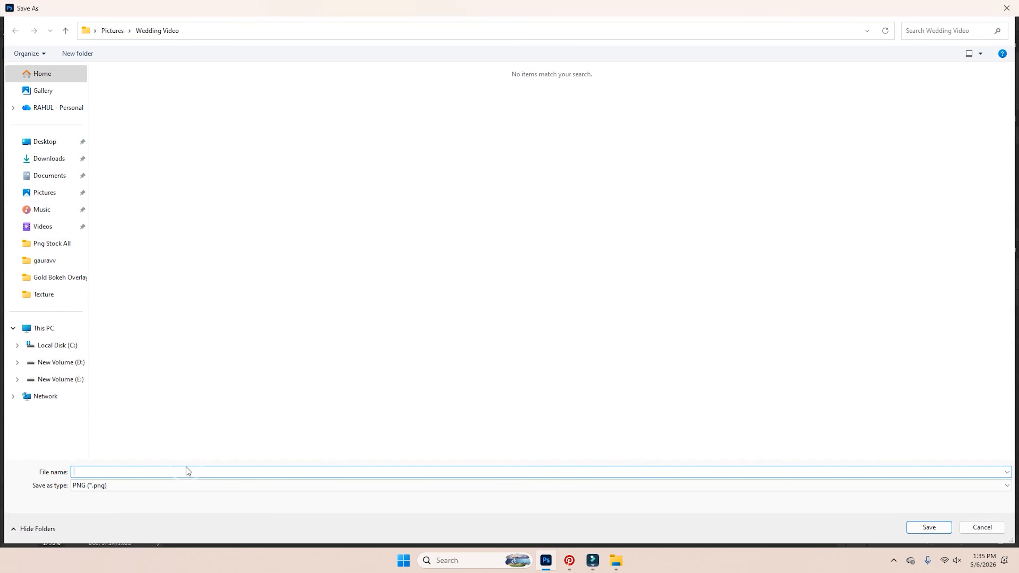
pyautogui.press('Return')
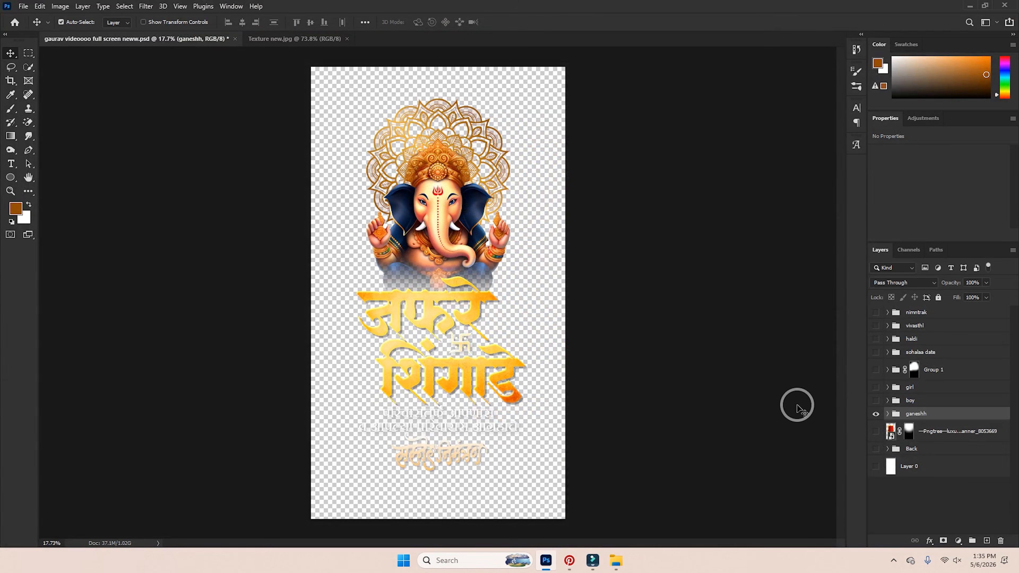
# Swap the ganeshh group for the boy group and export it as PNG named '2'.
pyautogui.click(876, 414)
pyautogui.click(876, 400)
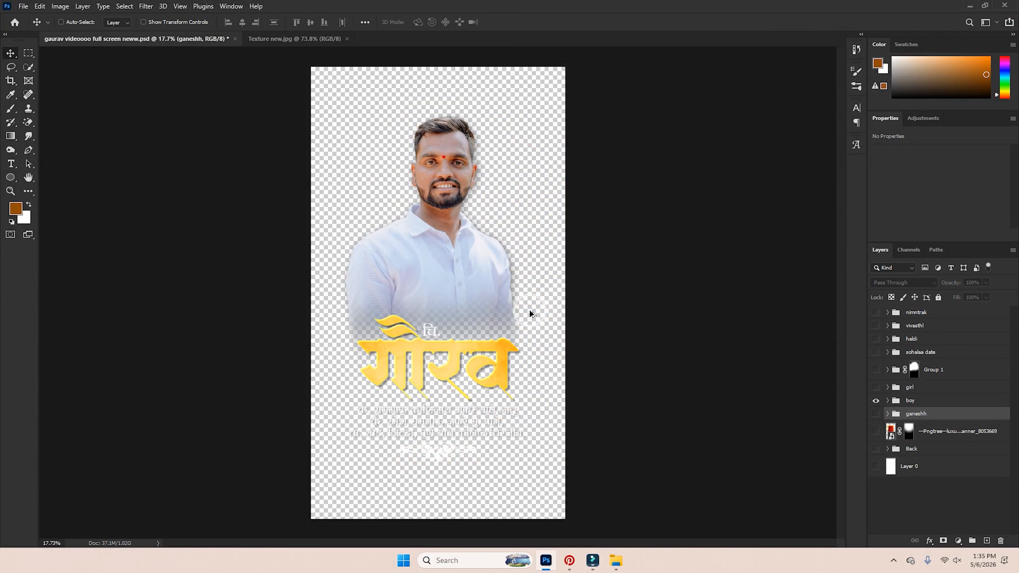
pyautogui.hotkey('ctrl', 'alt', 'shift', 'w')
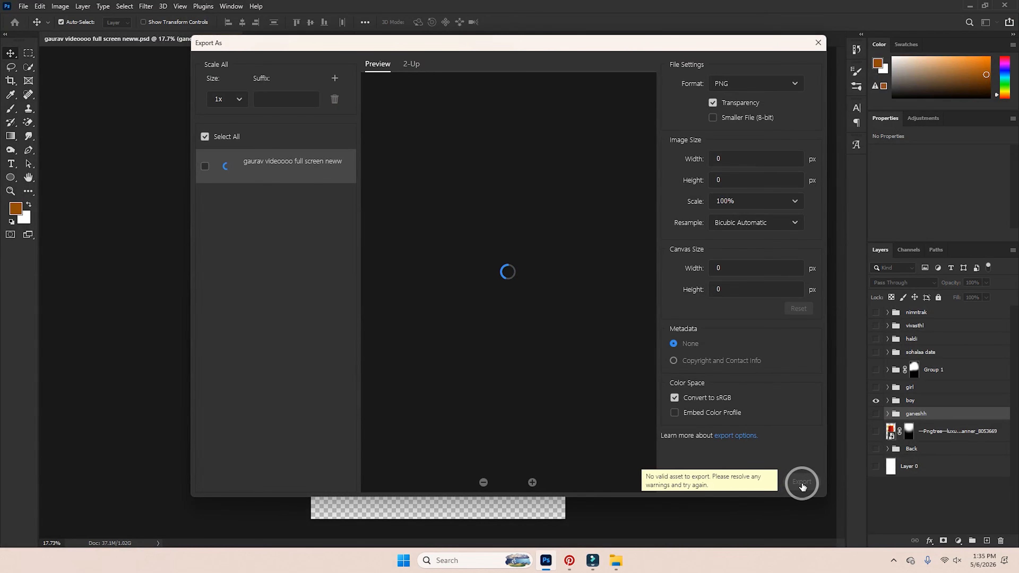
pyautogui.click(802, 483)
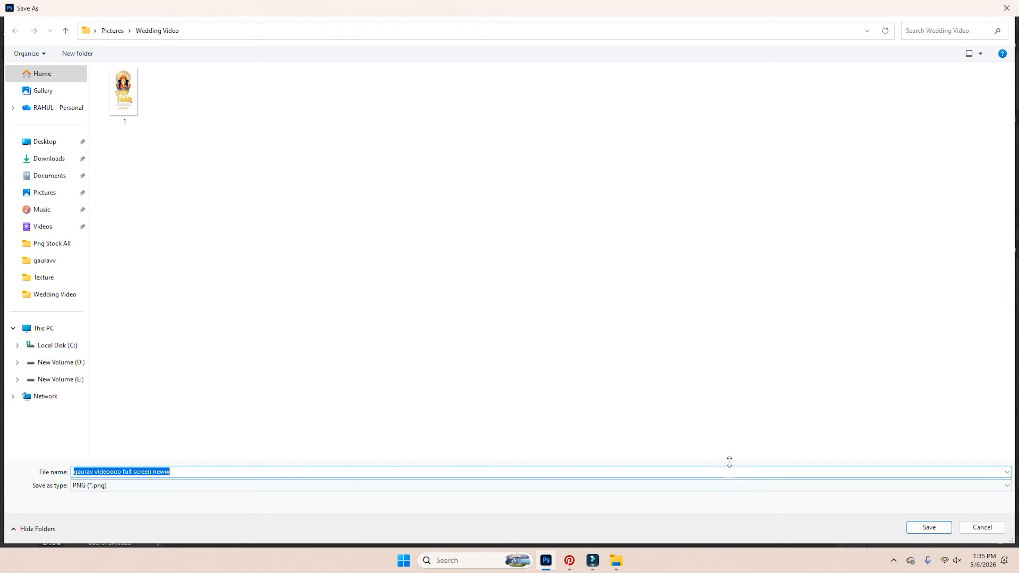
pyautogui.write('2')
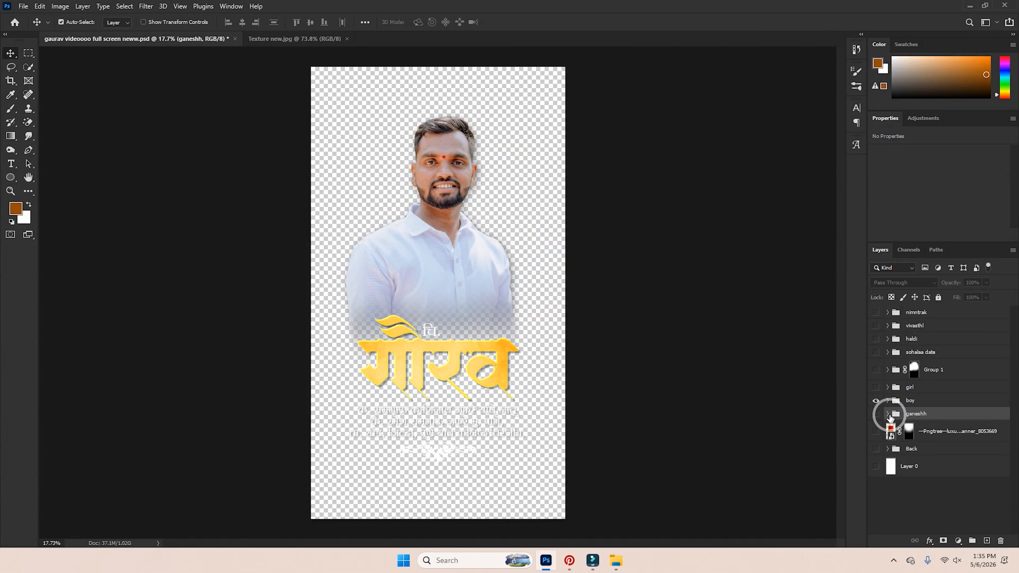
# Expand the boy group and turn on the Back background to check the text.
pyautogui.click(888, 401)
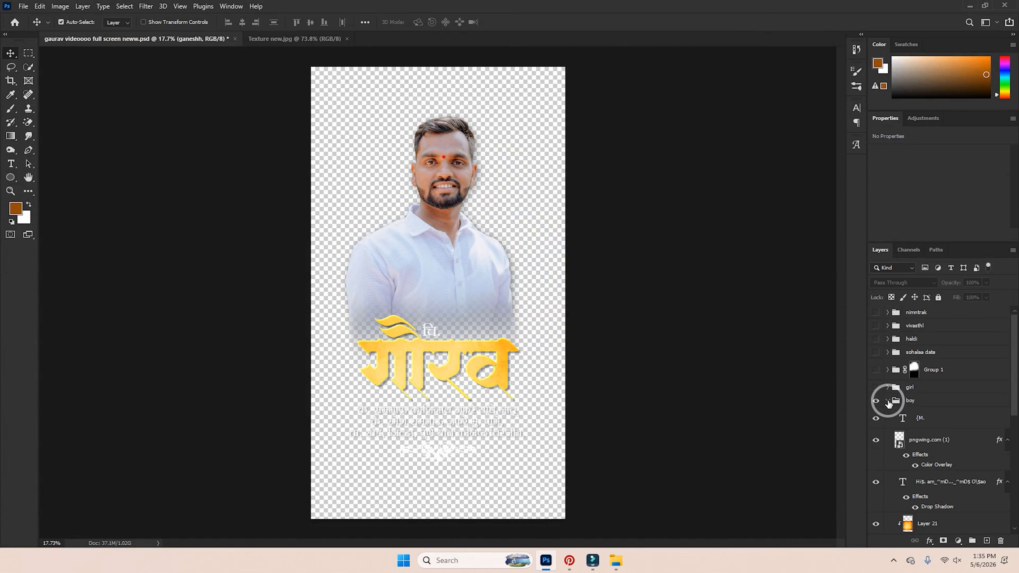
pyautogui.click(467, 427)
pyautogui.scroll(3, 467, 426)
pyautogui.scroll(-6, 937, 507)
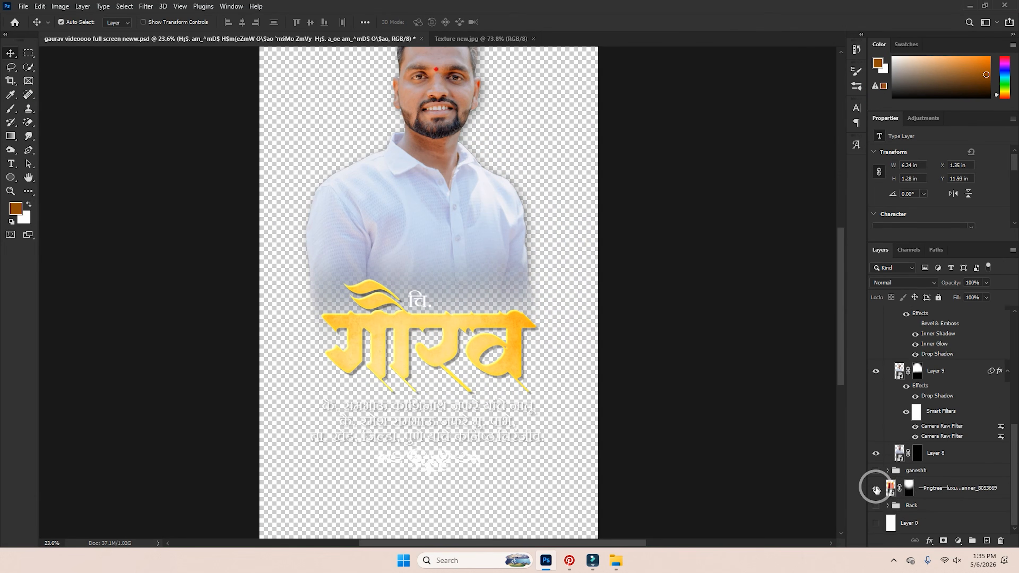
pyautogui.click(876, 489)
pyautogui.click(876, 489)
pyautogui.click(876, 506)
pyautogui.scroll(4, 460, 393)
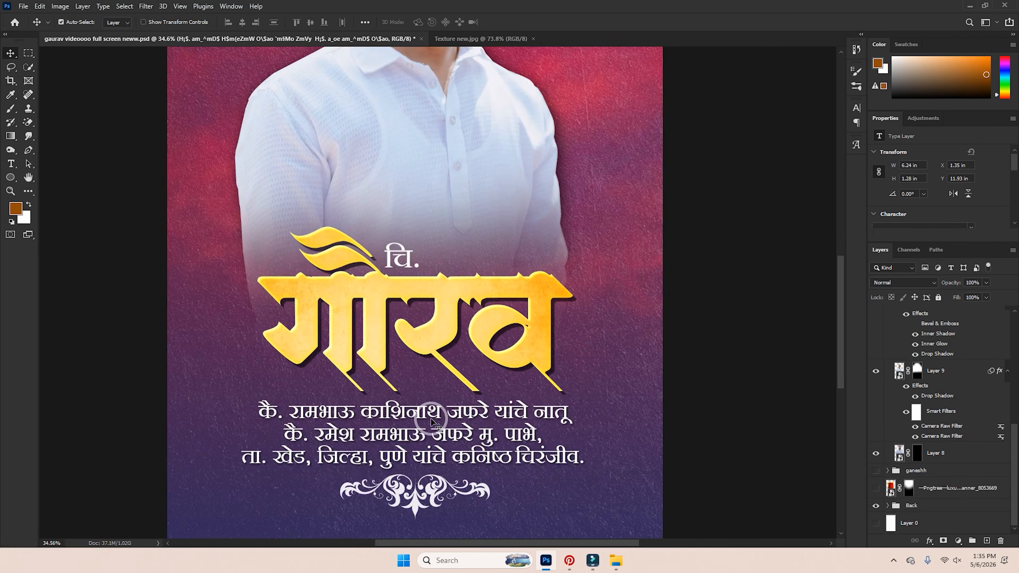
# Hide the three-line Marathi paragraph layer, fit the page and collapse the boy group.
pyautogui.doubleClick(433, 420)
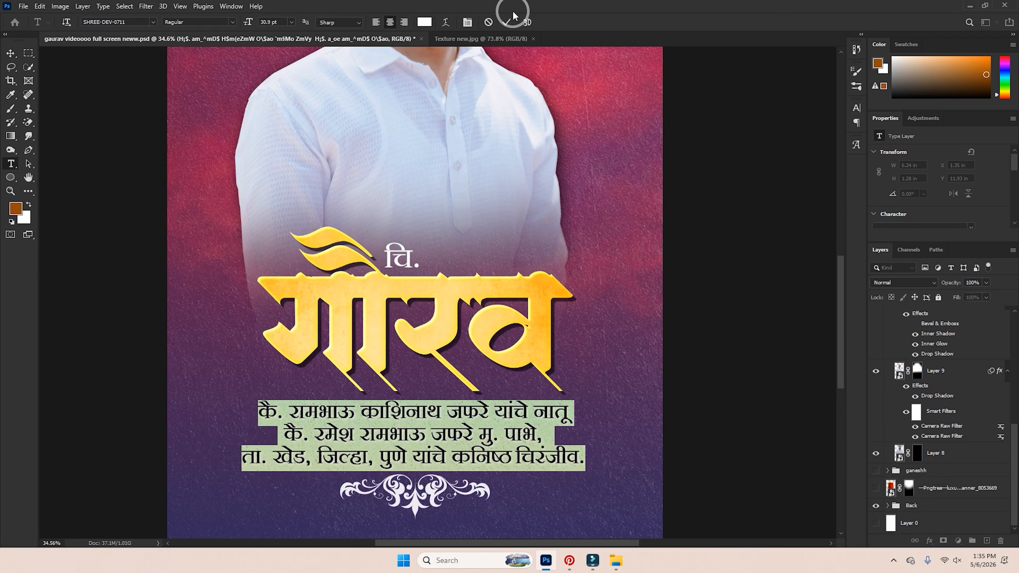
pyautogui.click(510, 21)
pyautogui.press('v')
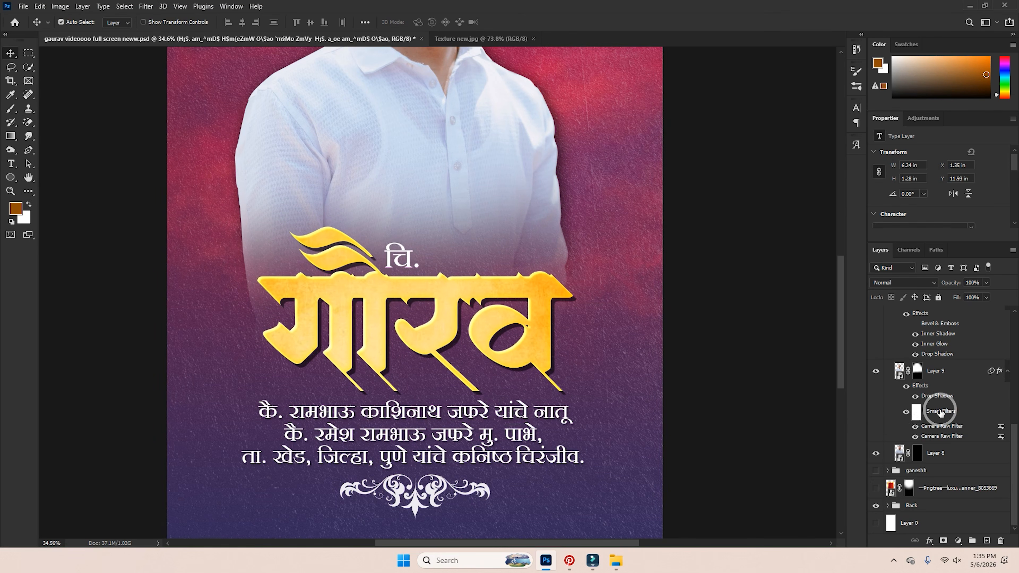
pyautogui.scroll(3, 923, 414)
pyautogui.click(878, 369)
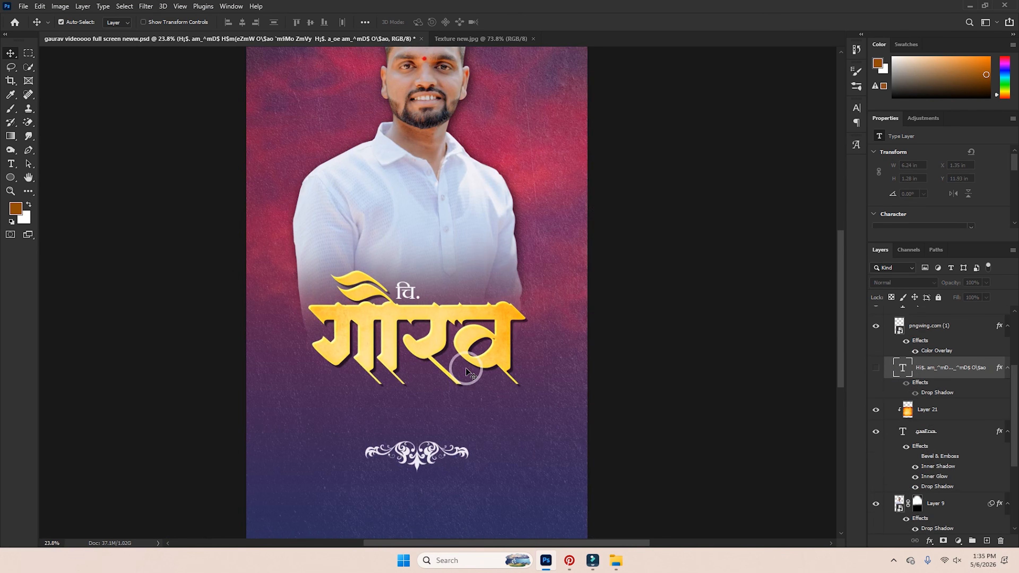
pyautogui.hotkey('ctrl', '0')
pyautogui.scroll(3, 921, 361)
pyautogui.click(888, 394)
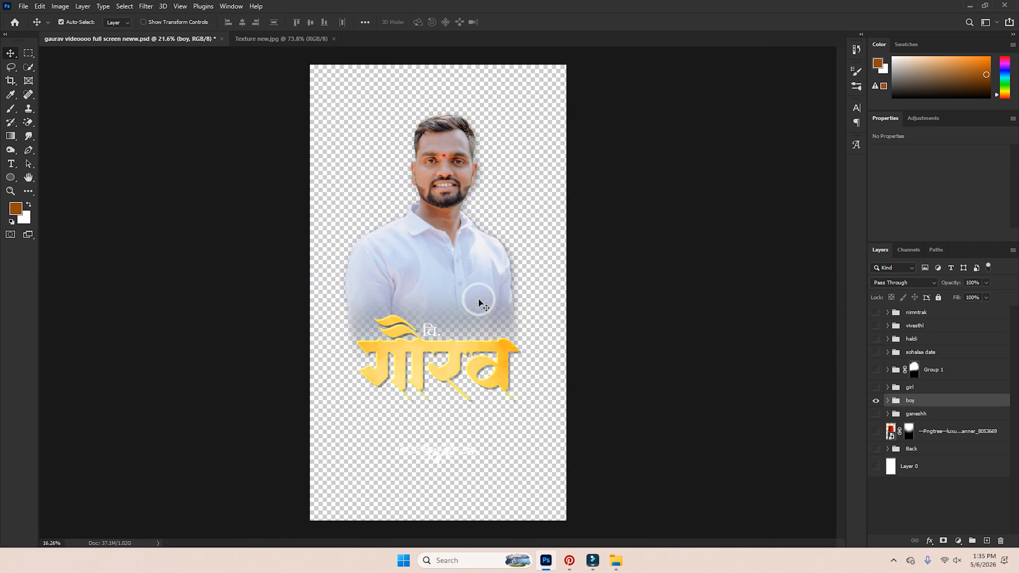
pyautogui.scroll(-2, 480, 303)
# Export the groom page as a PNG via Export As.
pyautogui.hotkey('ctrl', 'alt', 'shift', 'w')
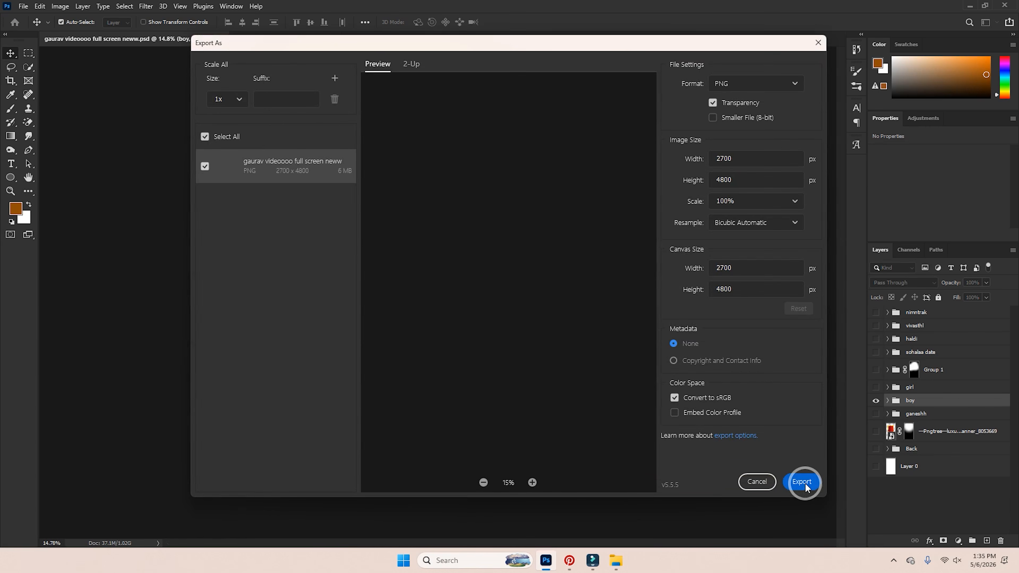
pyautogui.click(804, 482)
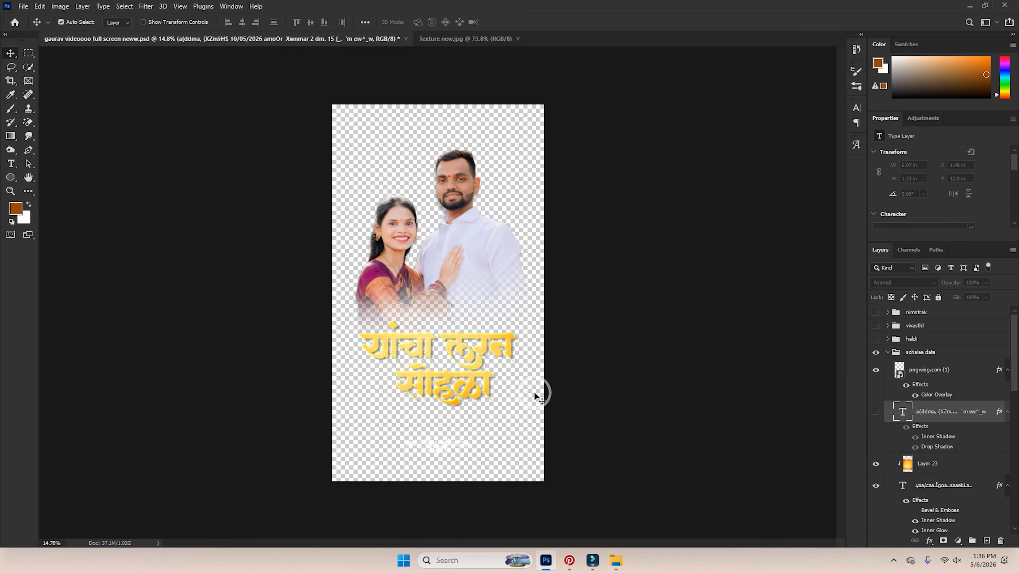
pyautogui.press('ctrl')
# Export the ceremony page as PNG file '4', then bring up Pinterest.
pyautogui.hotkey('ctrl', 'shift', 'alt', 'w')
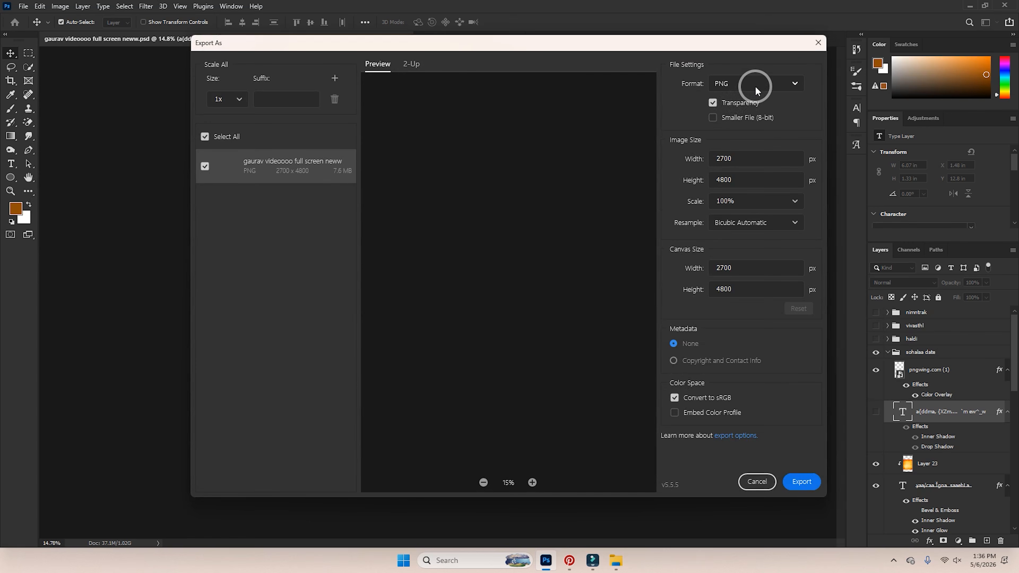
pyautogui.click(812, 482)
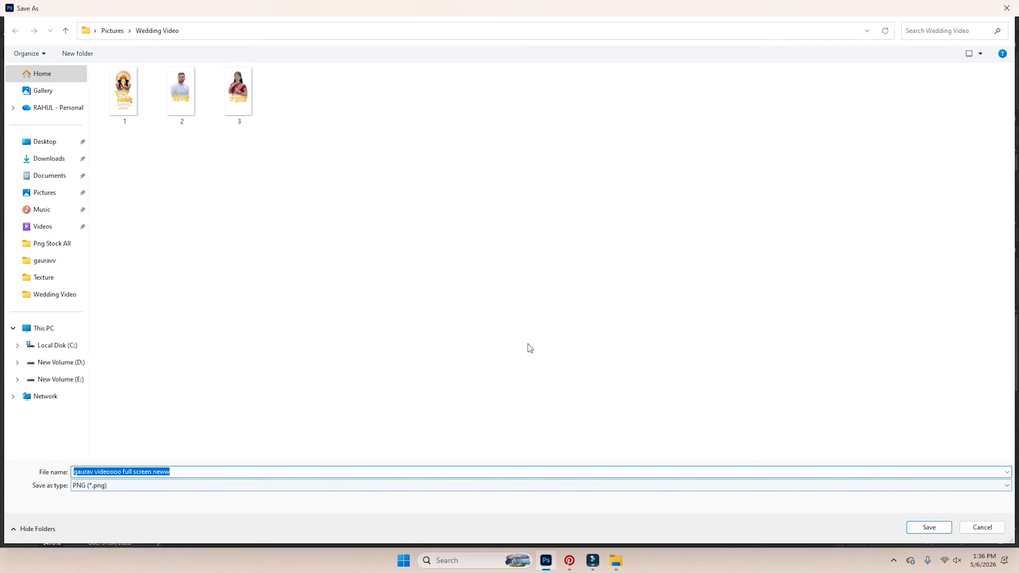
pyautogui.write('4')
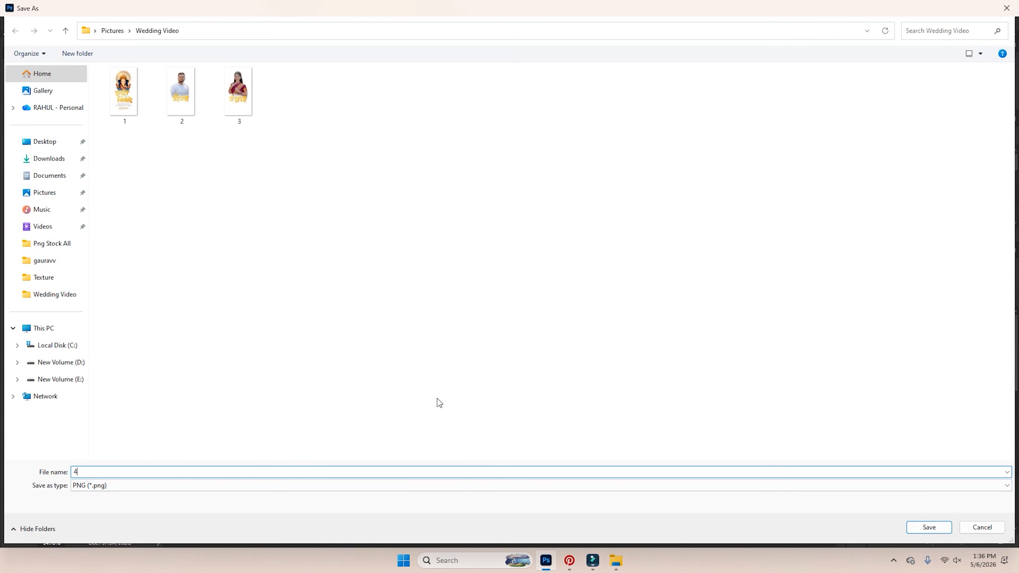
pyautogui.press('Return')
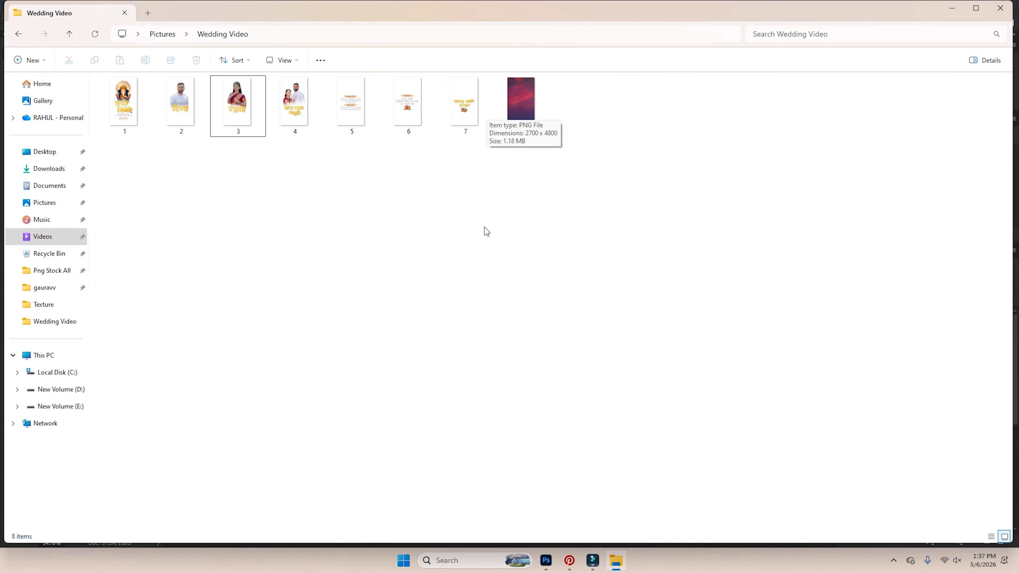
pyautogui.moveTo(598, 567)
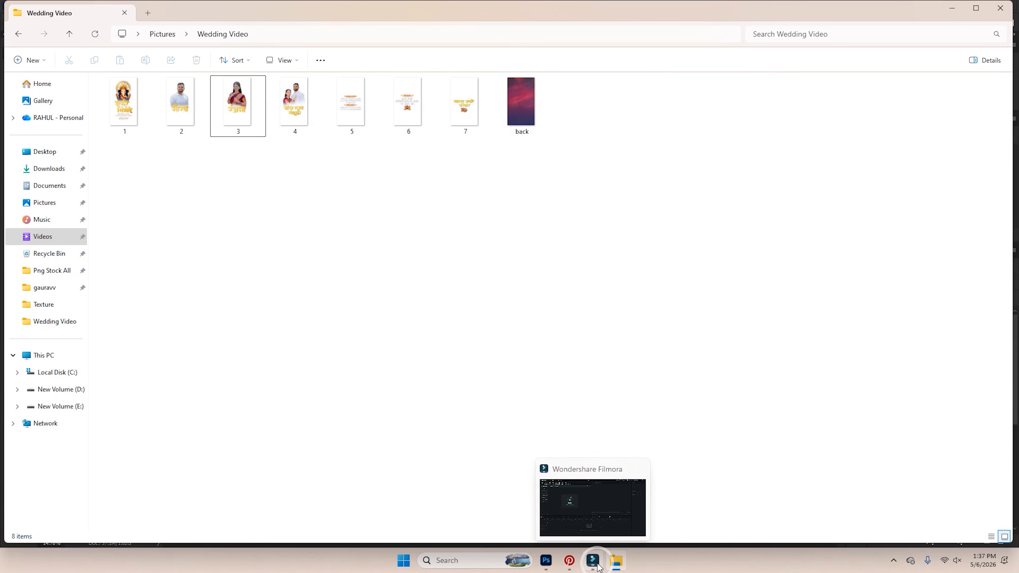
pyautogui.click(571, 561)
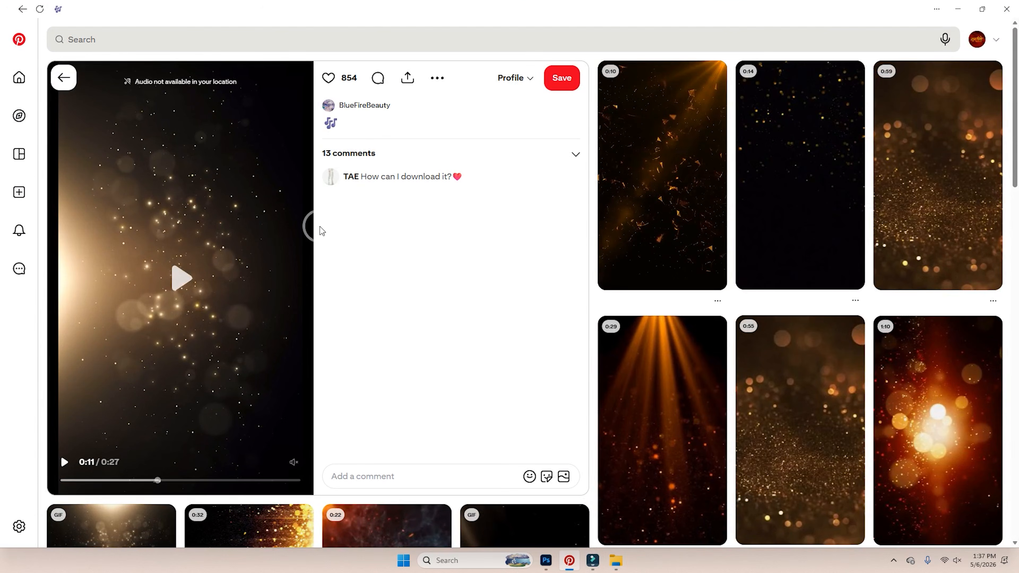
# Rerun the recent 'wedding transitions effect' search on Pinterest and scroll through the results.
pyautogui.click(147, 42)
pyautogui.click(159, 96)
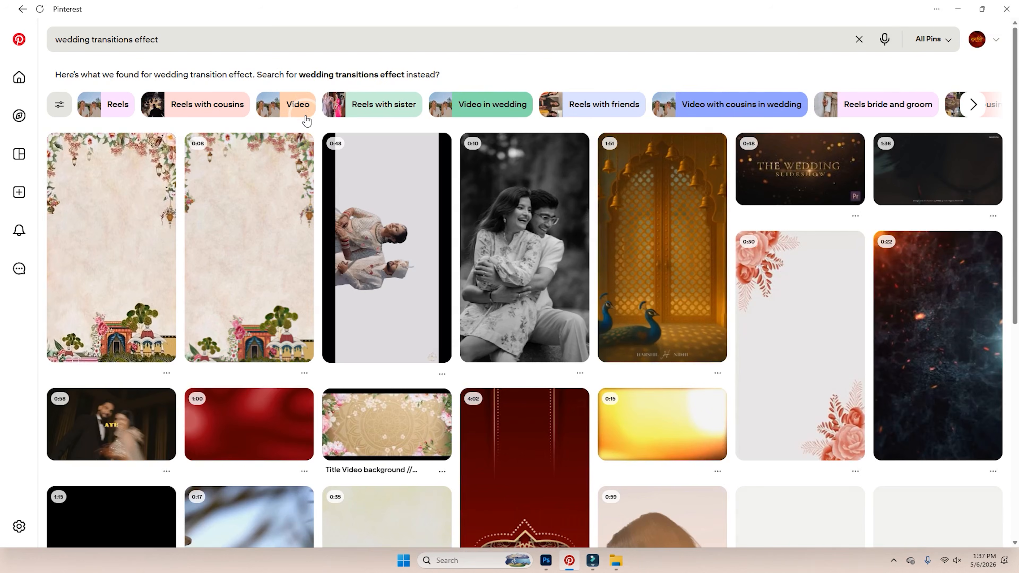
pyautogui.scroll(-10, 306, 114)
pyautogui.scroll(-10, 401, 168)
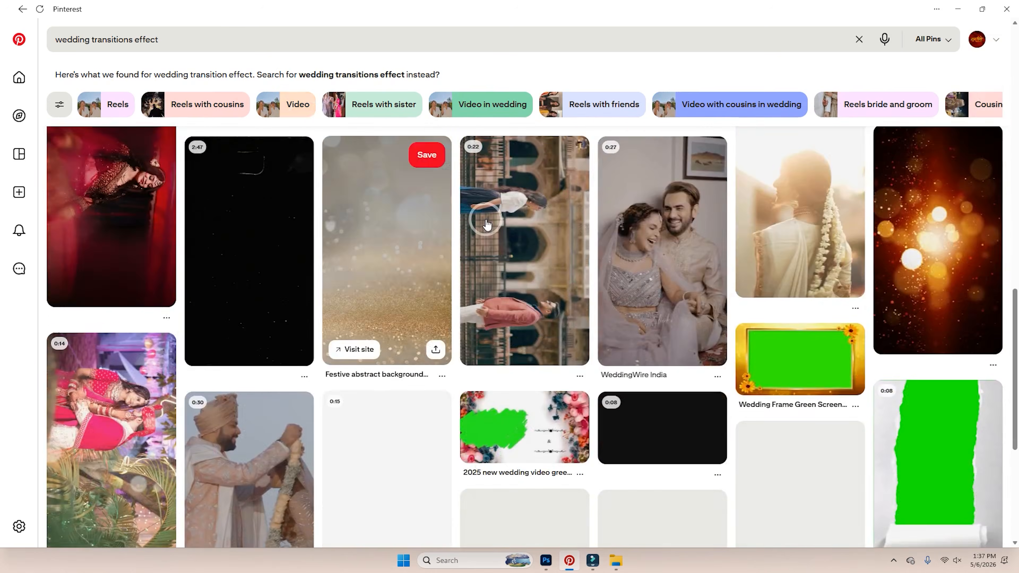
pyautogui.scroll(-5, 562, 322)
pyautogui.scroll(-9, 621, 355)
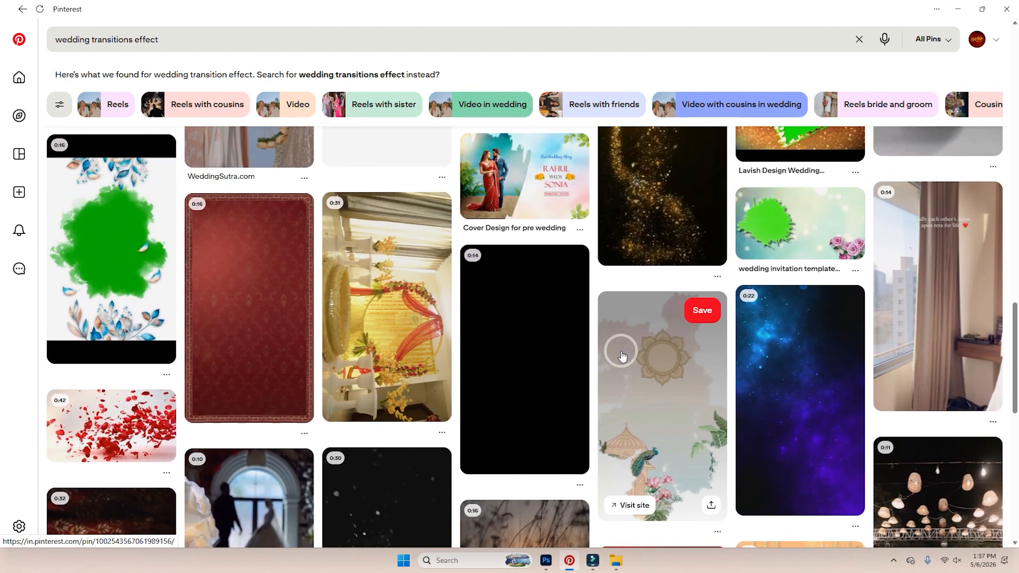
# Open the Deep blue space pin and copy its share link.
pyautogui.click(828, 341)
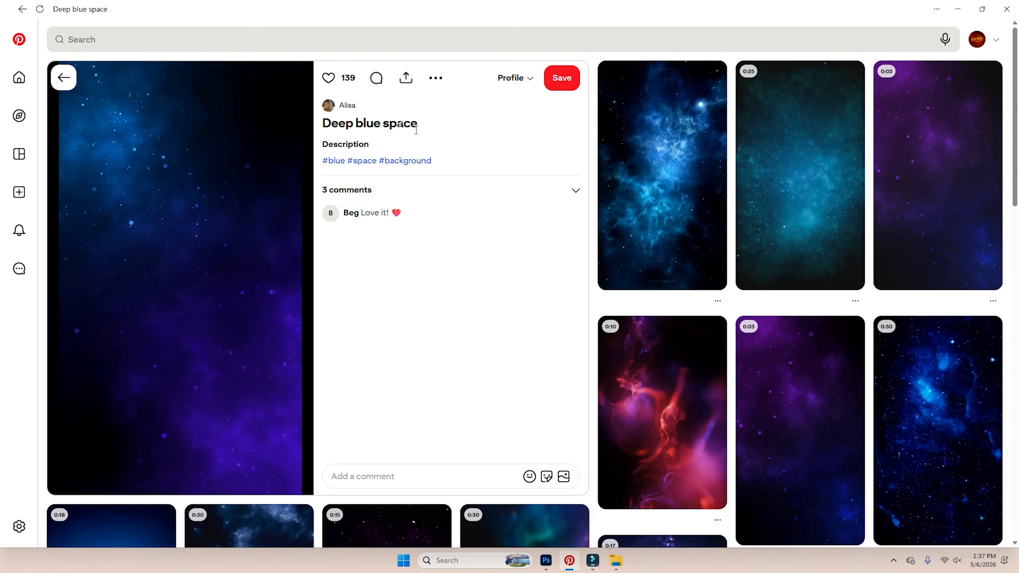
pyautogui.click(436, 78)
pyautogui.click(406, 77)
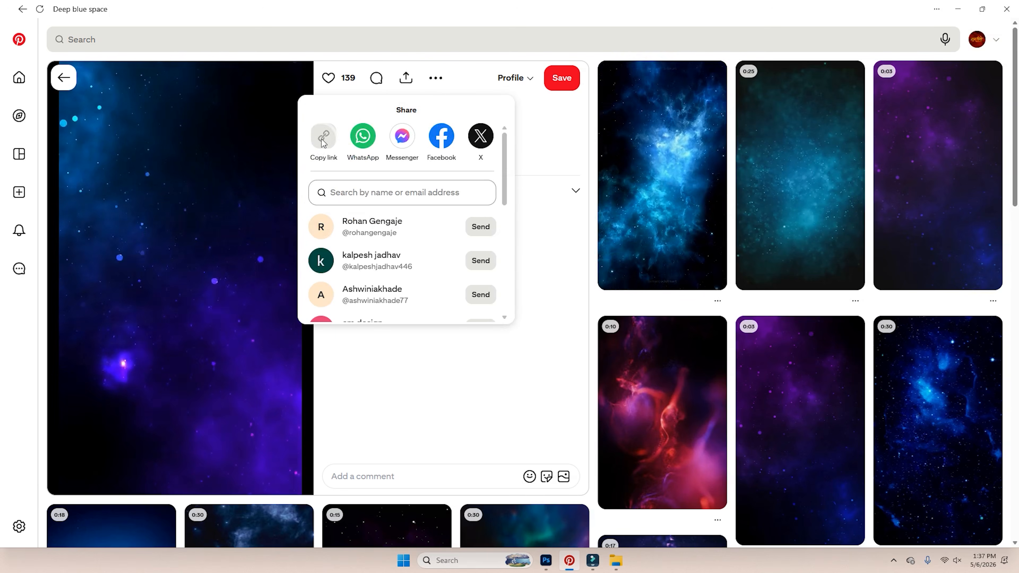
pyautogui.click(317, 154)
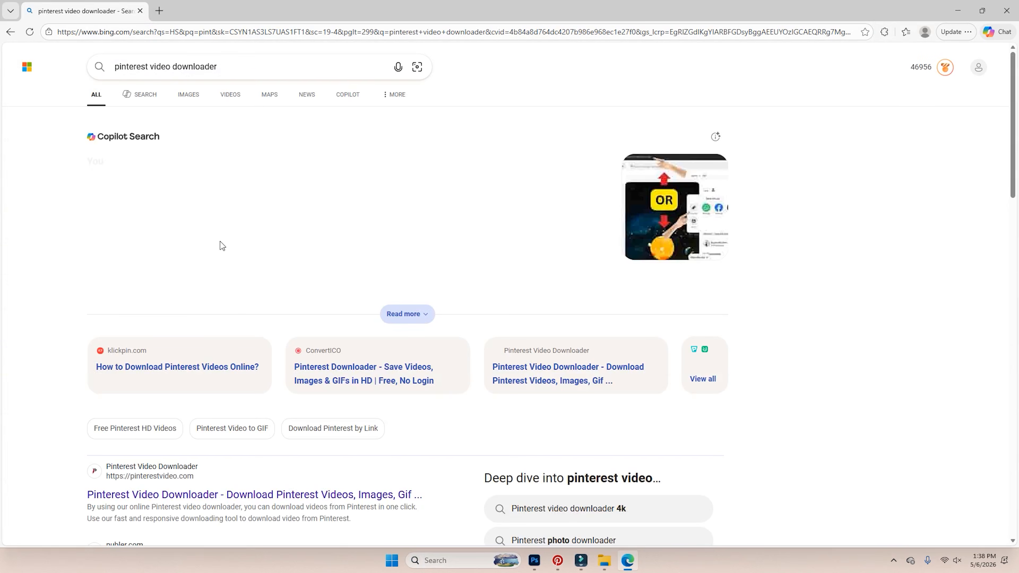
# Paste the pin link into PinterestVideo and download the galaxy clip as an mp4.
pyautogui.click(154, 495)
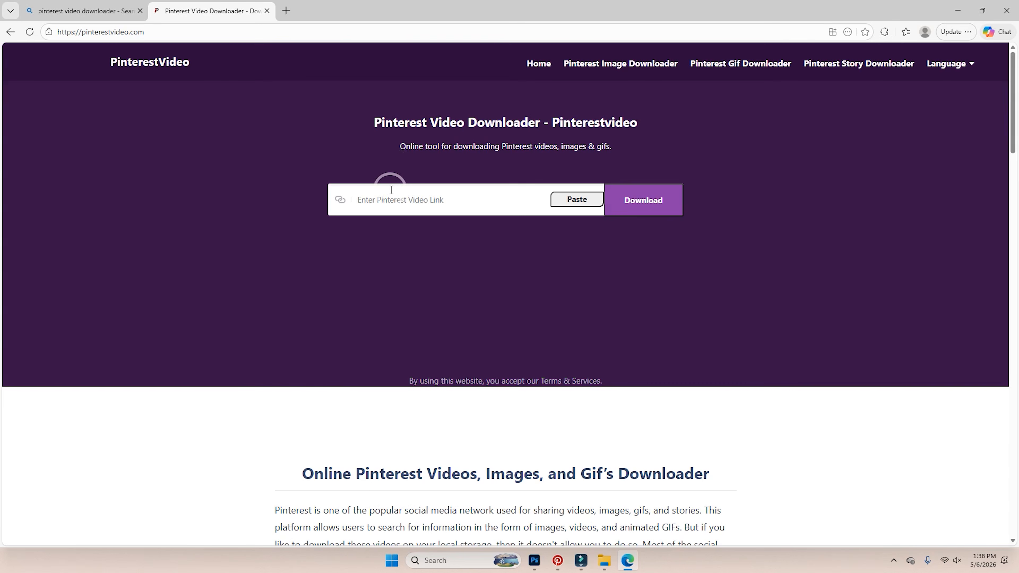
pyautogui.click(393, 199)
pyautogui.click(630, 202)
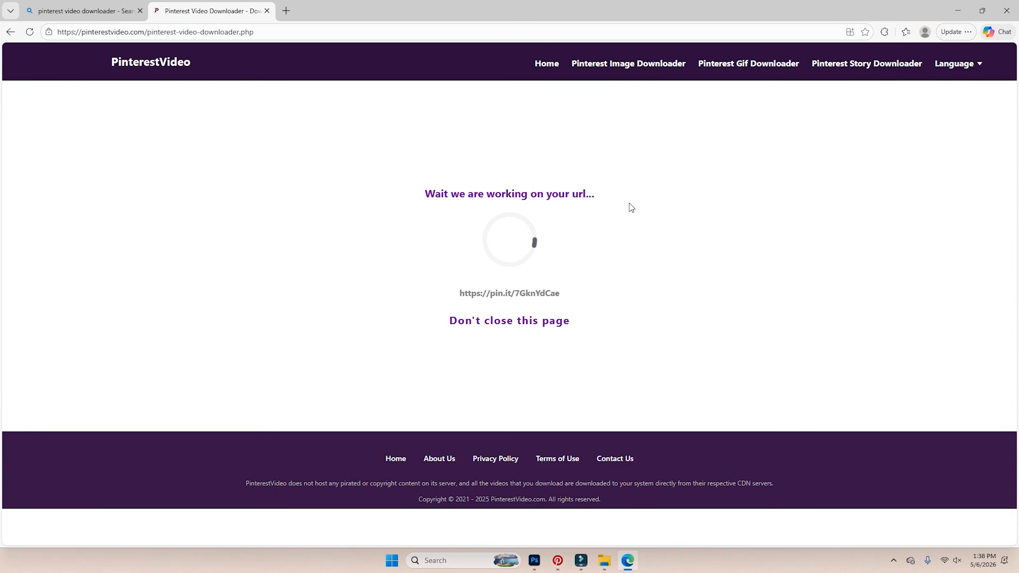
pyautogui.click(516, 480)
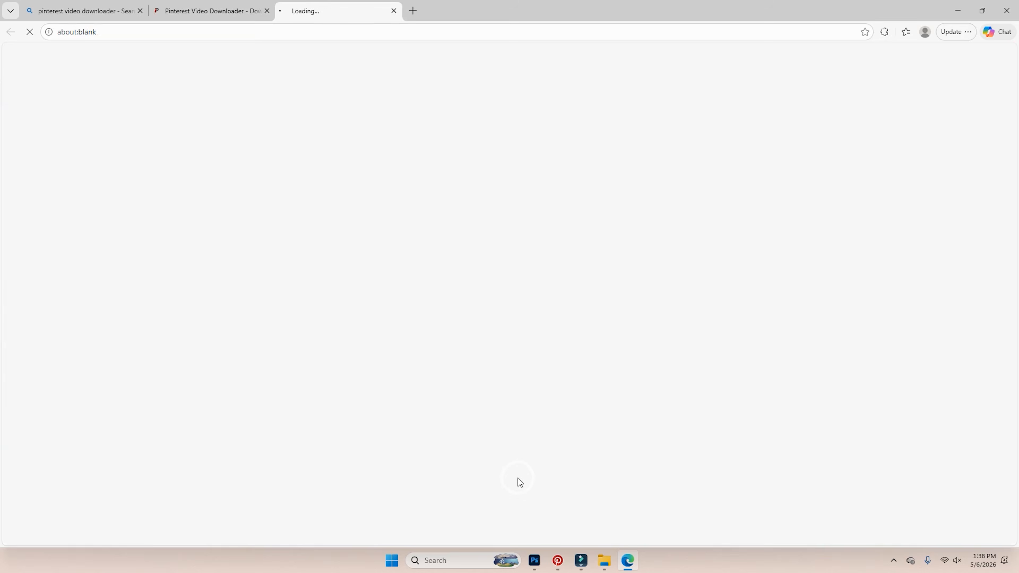
pyautogui.click(573, 353)
pyautogui.click(637, 521)
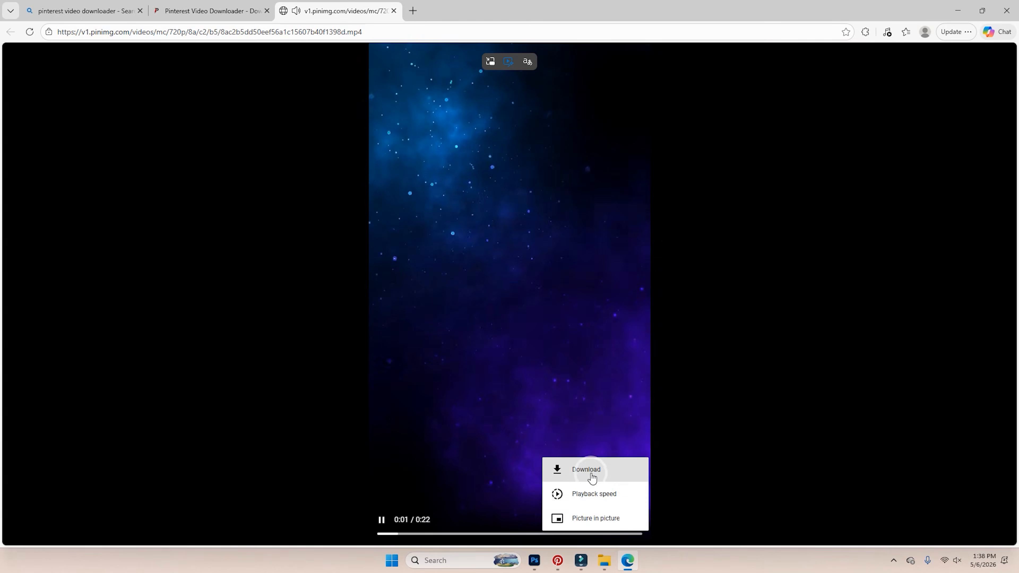
pyautogui.click(591, 477)
# Close the downloads list and return to Pinterest, dismissing the share popup.
pyautogui.click(546, 303)
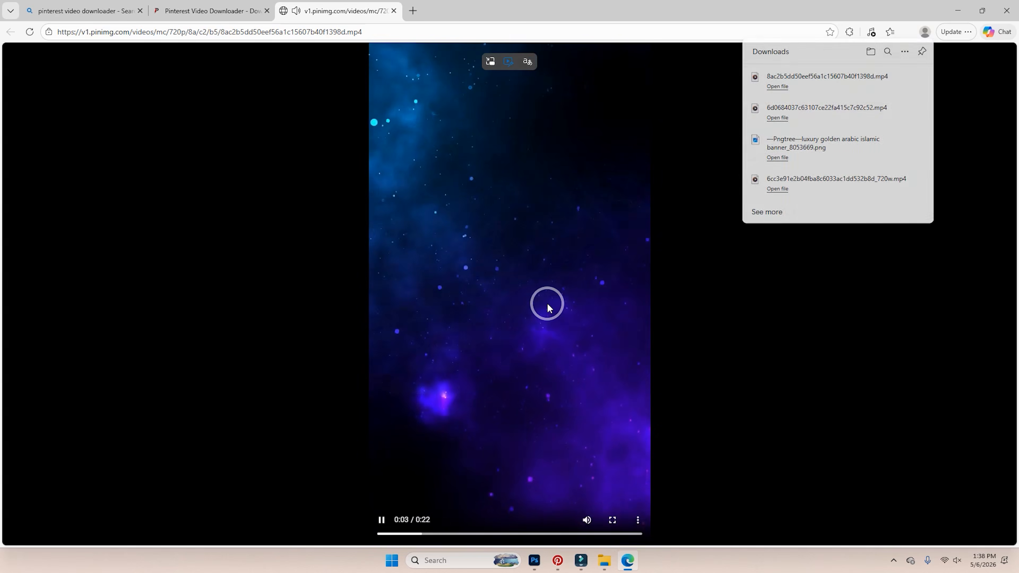
pyautogui.click(557, 562)
pyautogui.click(291, 76)
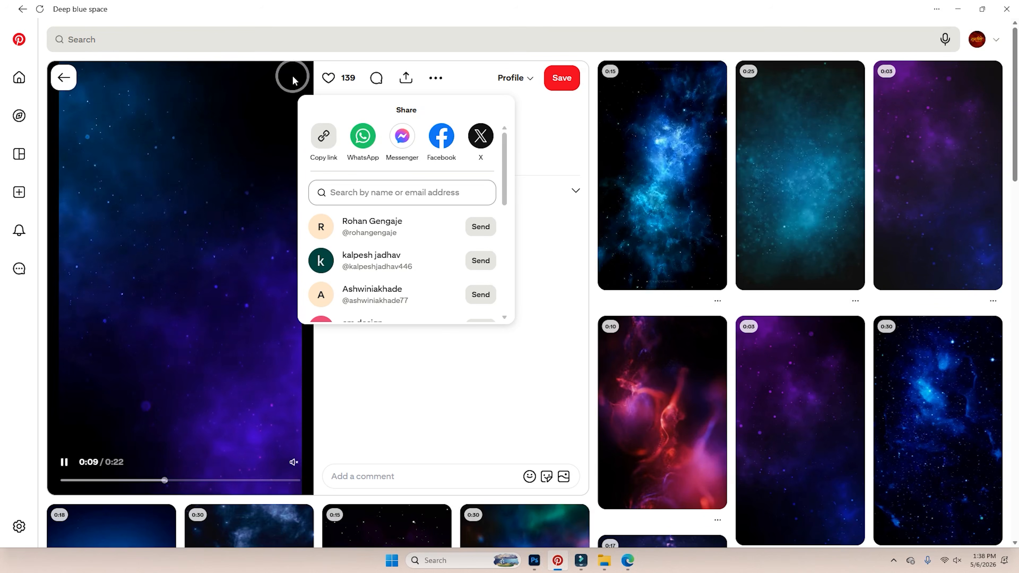
# Scroll through more Deep blue space results on Pinterest, then bring the empty Filmora project forward.
pyautogui.click(207, 251)
pyautogui.click(200, 39)
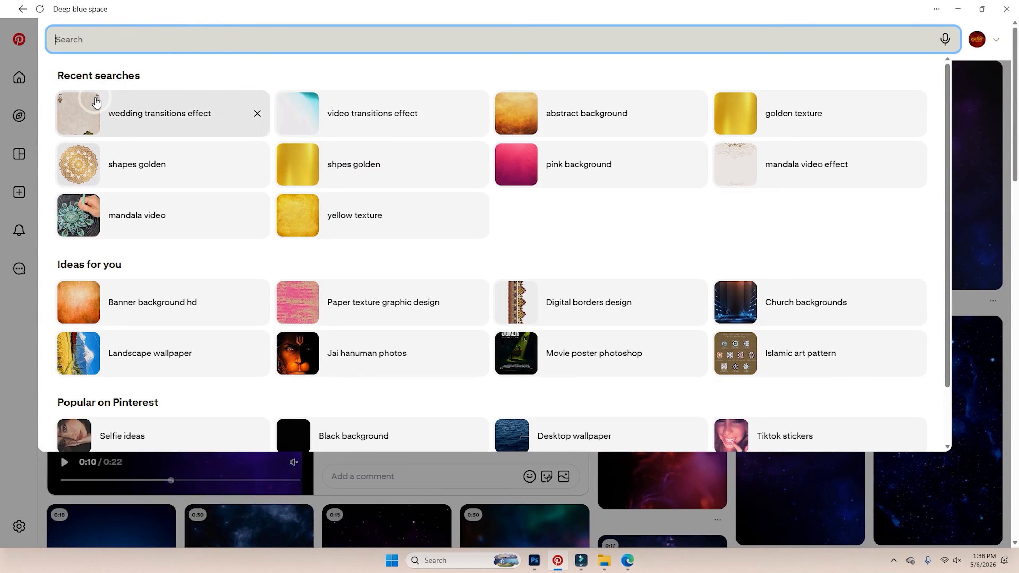
pyautogui.click(1002, 72)
pyautogui.scroll(-15, 562, 195)
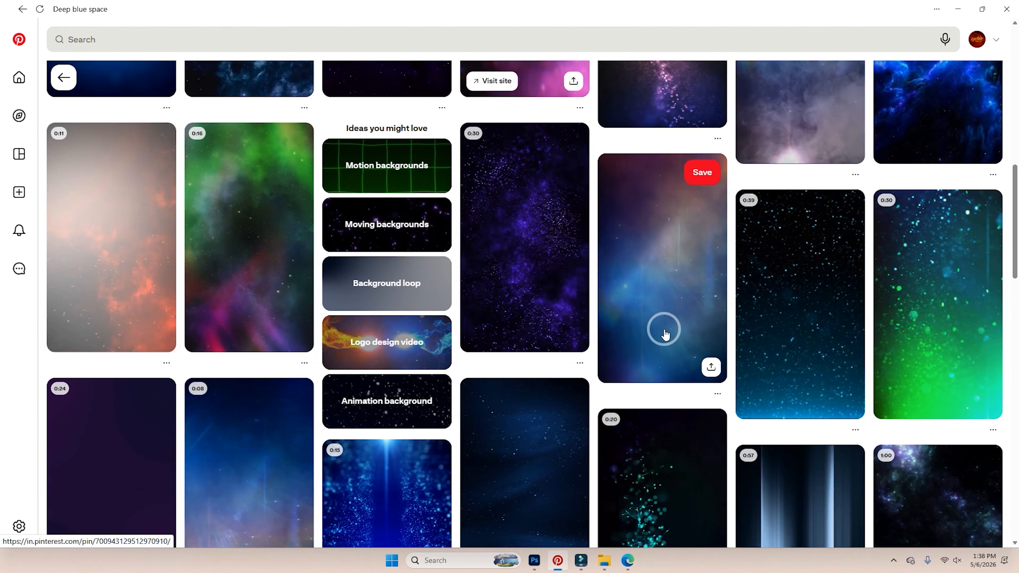
pyautogui.scroll(-3, 665, 333)
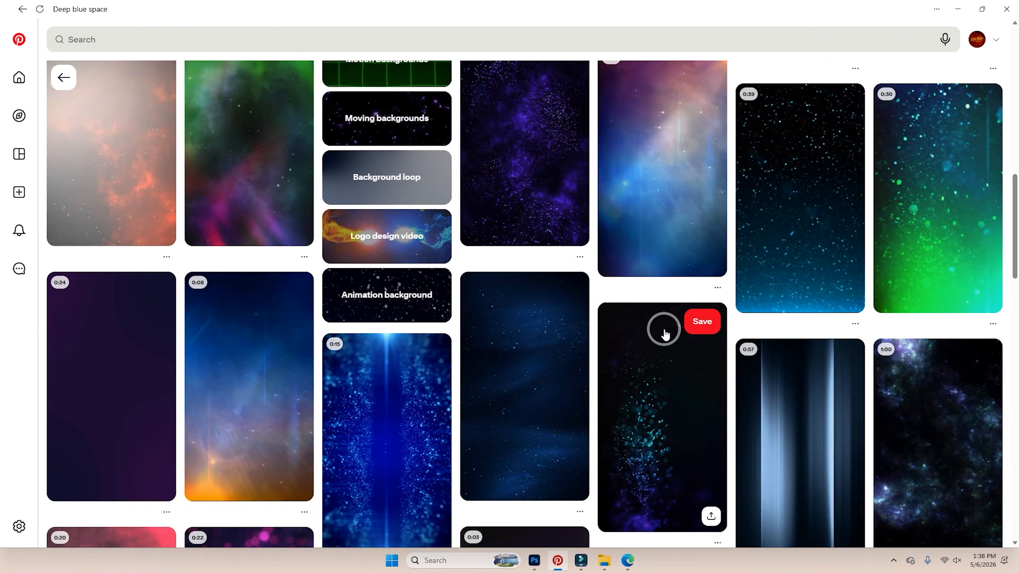
pyautogui.scroll(-1, 665, 333)
pyautogui.click(581, 561)
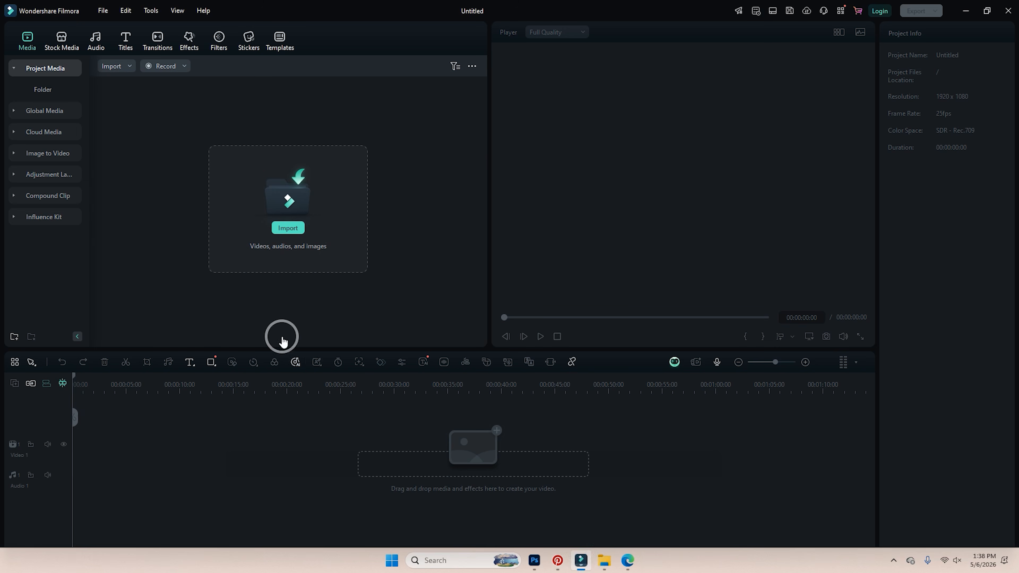
# Import all eight images from Pictures > Wedding Video into the project media.
pyautogui.click(292, 236)
pyautogui.click(618, 4)
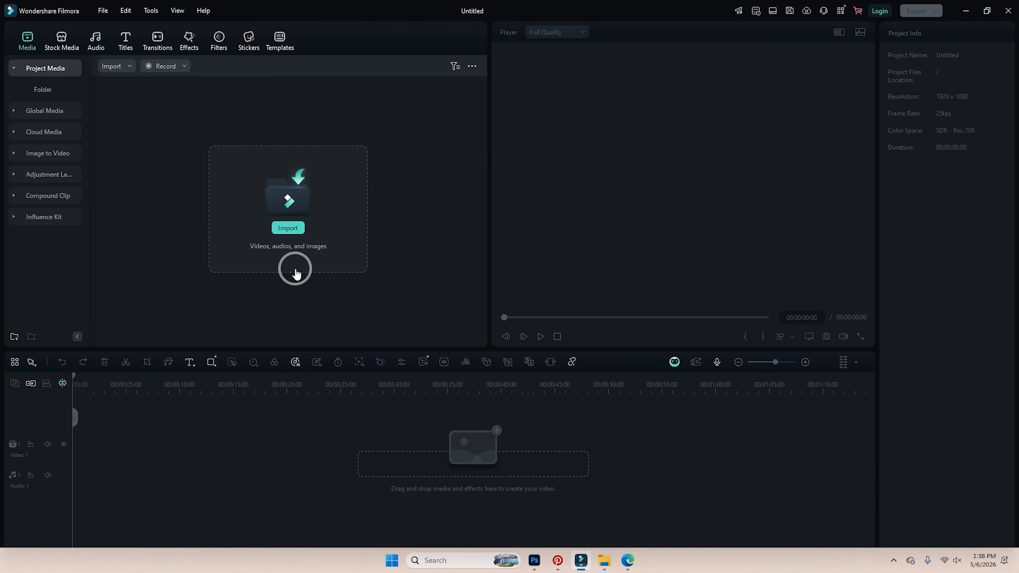
pyautogui.click(297, 231)
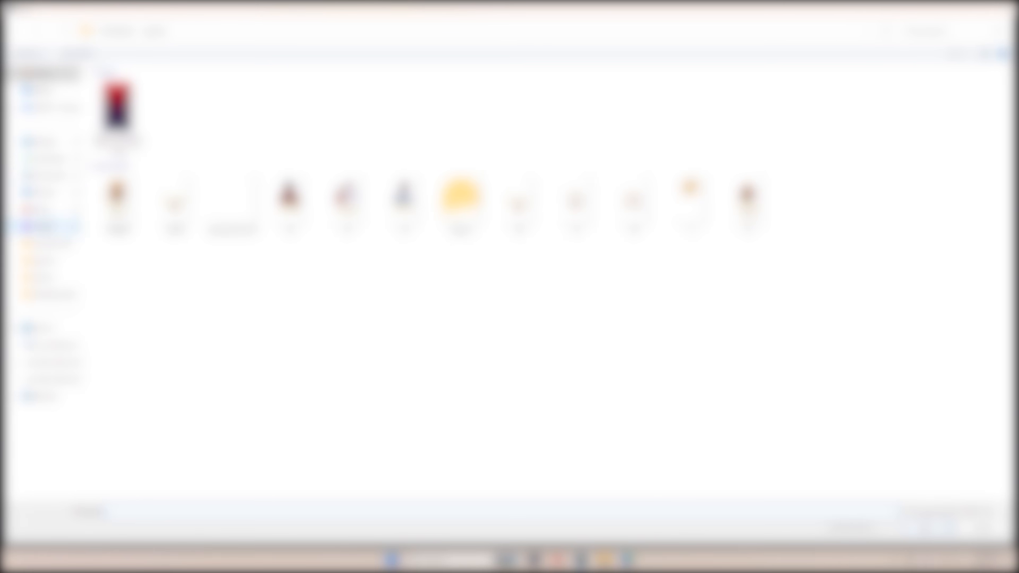
pyautogui.click(48, 193)
pyautogui.doubleClick(123, 105)
pyautogui.moveTo(122, 158); pyautogui.dragTo(549, 66)
pyautogui.click(918, 522)
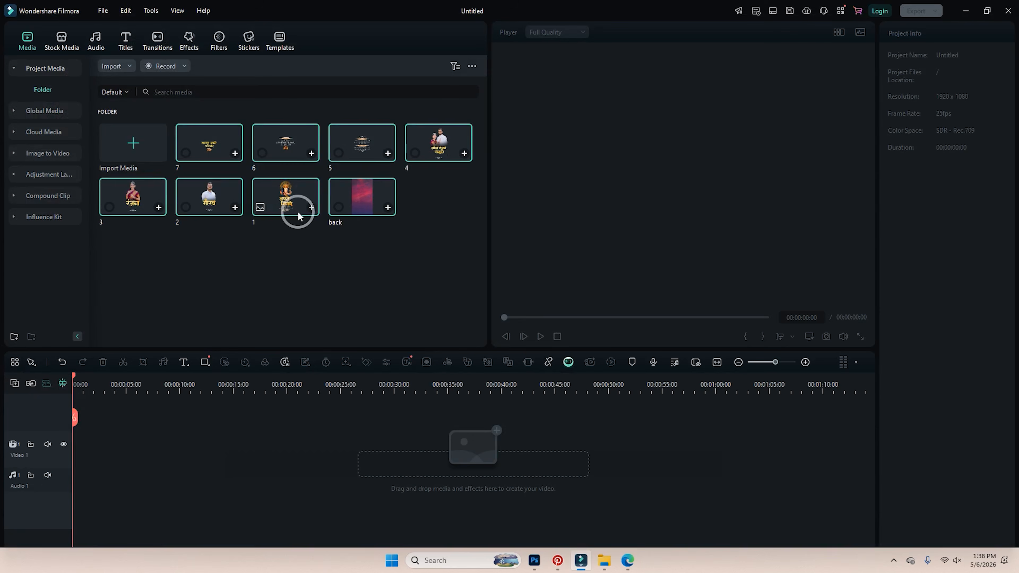
# Import the three downloaded background clips, including the orange one, from Downloads.
pyautogui.rightClick(300, 268)
pyautogui.click(317, 281)
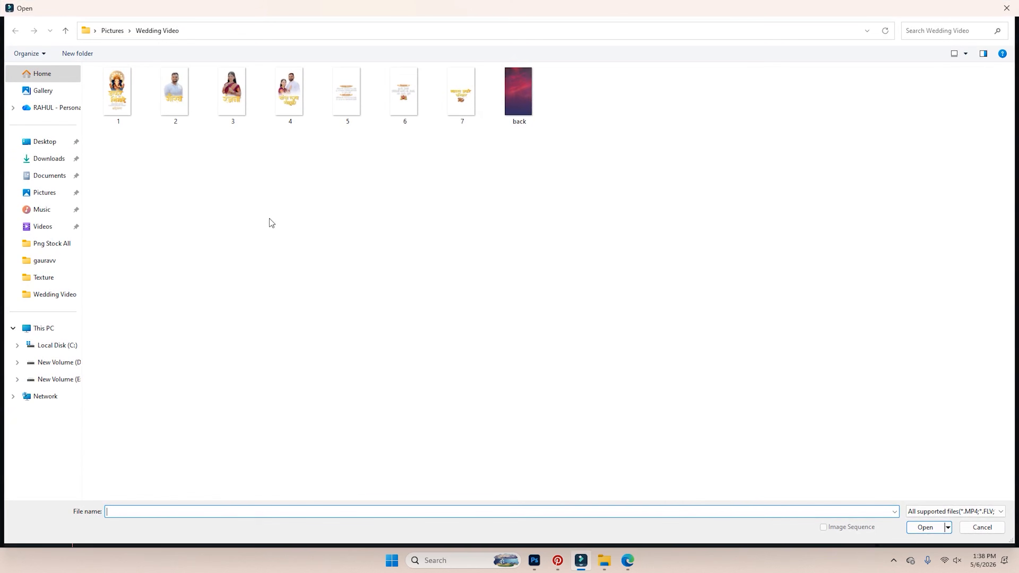
pyautogui.click(48, 159)
pyautogui.click(122, 132)
pyautogui.keyDown('ctrl'); pyautogui.click(167, 119); pyautogui.keyUp('ctrl')
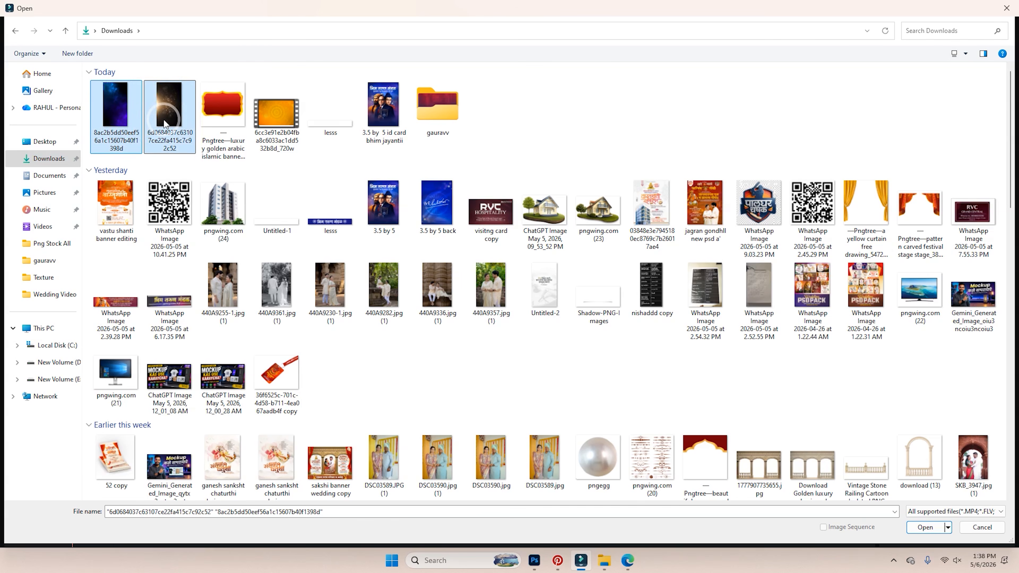
pyautogui.keyDown('ctrl'); pyautogui.click(292, 119); pyautogui.keyUp('ctrl')
pyautogui.click(912, 527)
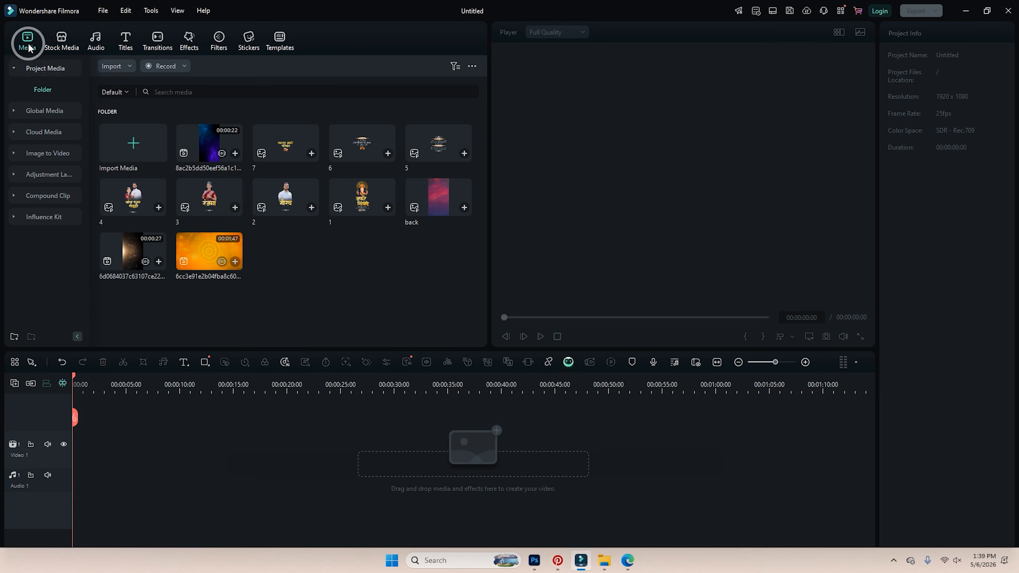
pyautogui.click(65, 45)
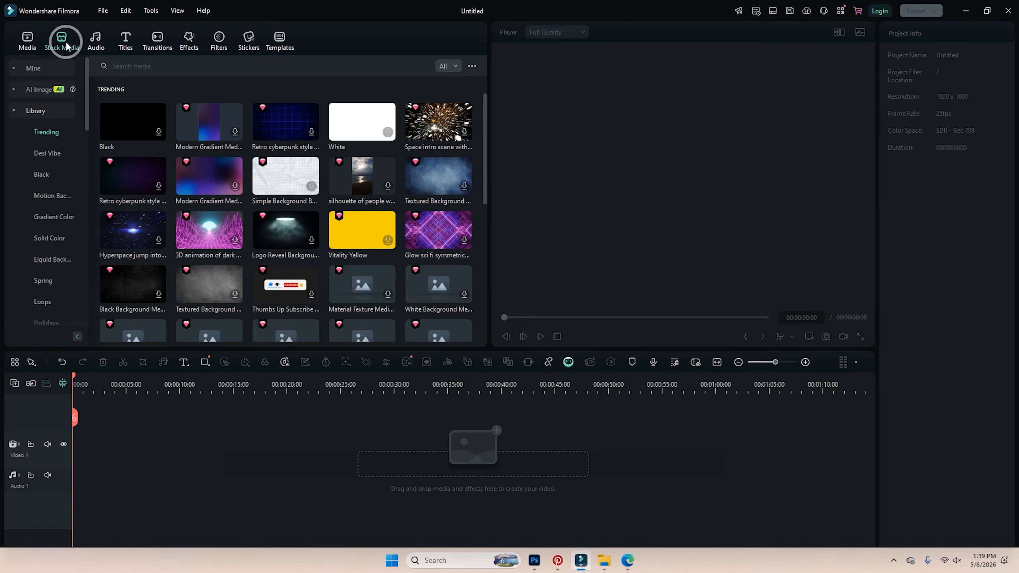
pyautogui.scroll(-3, 288, 204)
pyautogui.scroll(3, 311, 203)
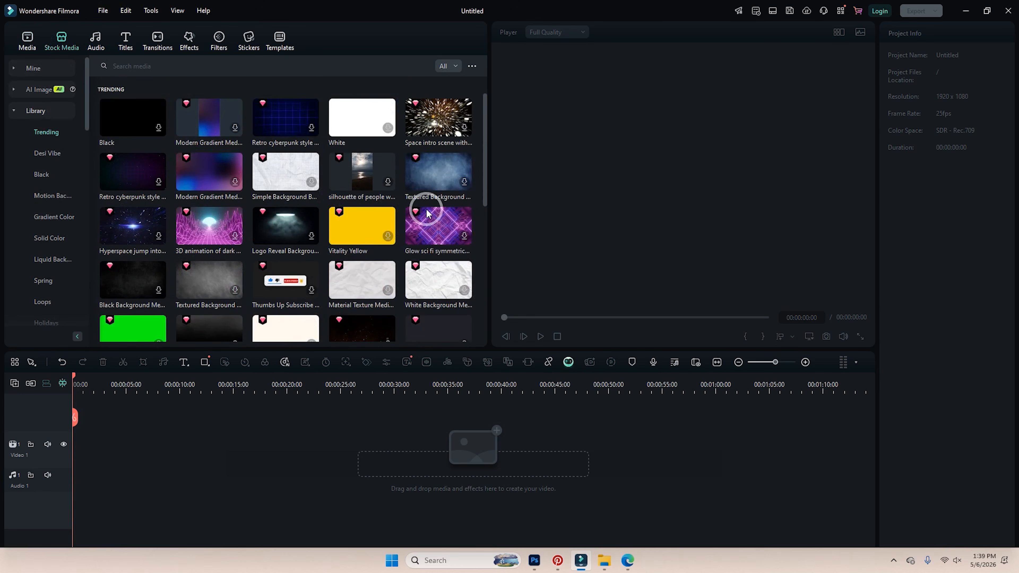
pyautogui.click(109, 46)
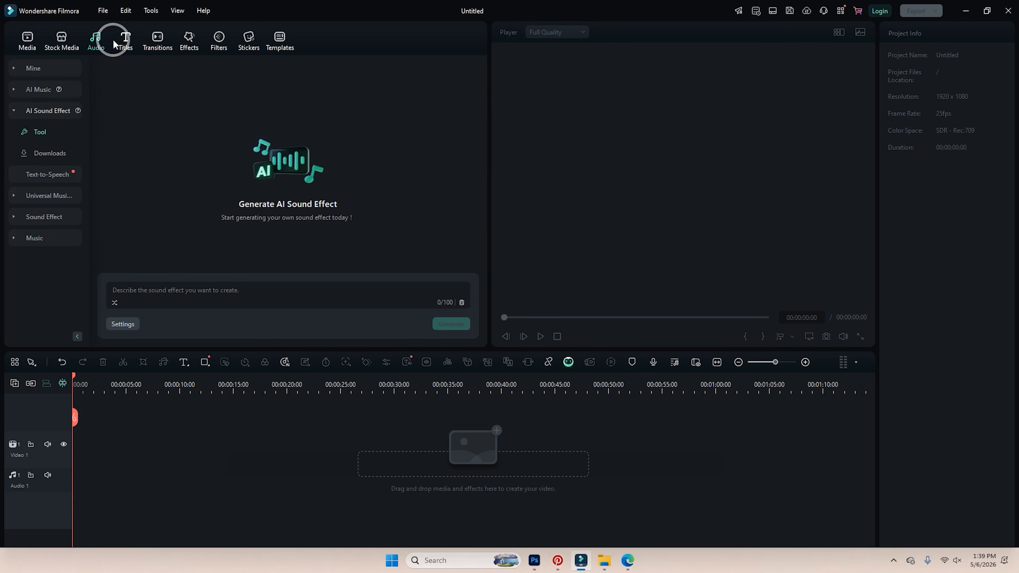
pyautogui.click(125, 40)
pyautogui.scroll(-2, 302, 185)
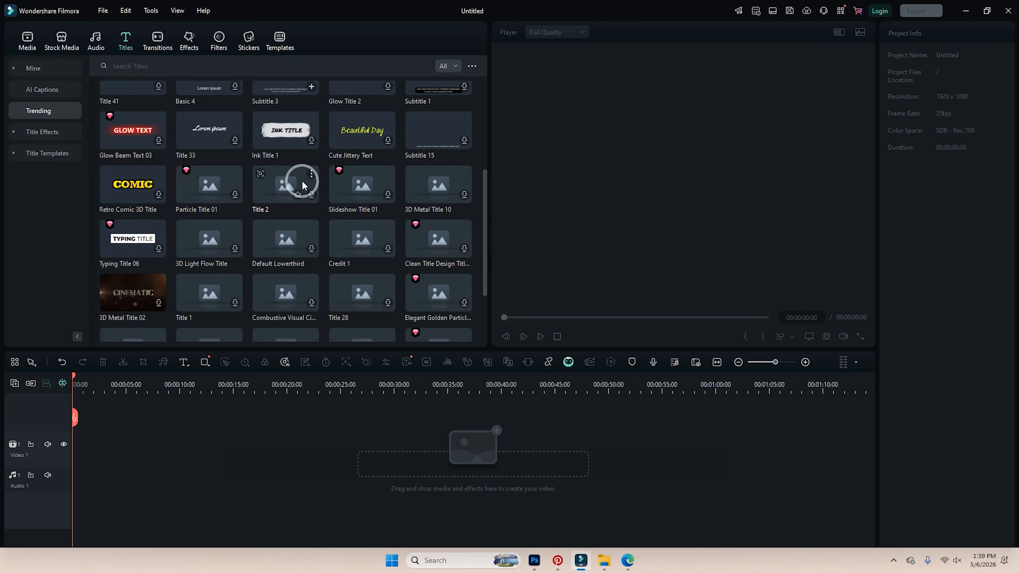
pyautogui.scroll(3, 359, 245)
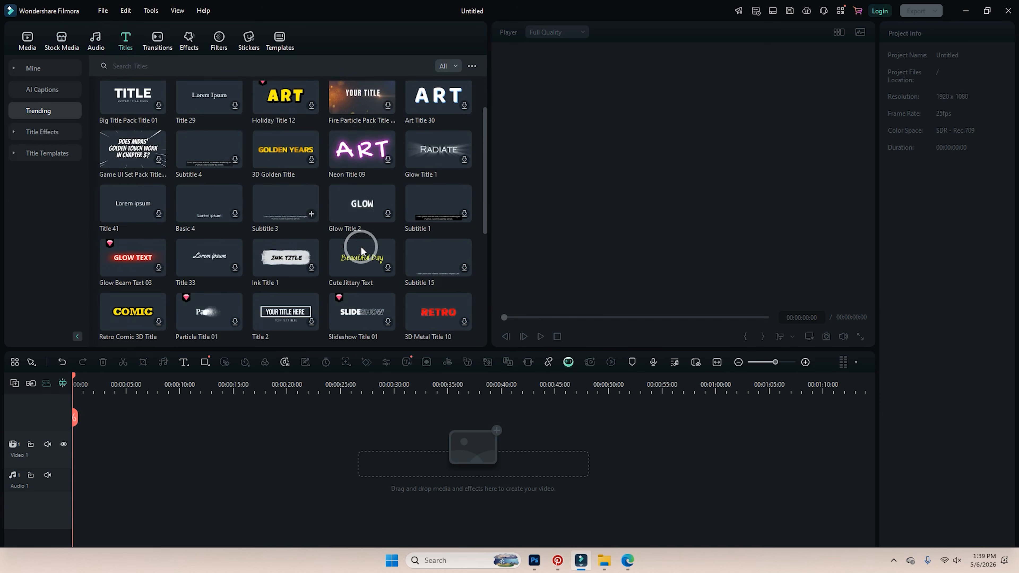
pyautogui.click(163, 43)
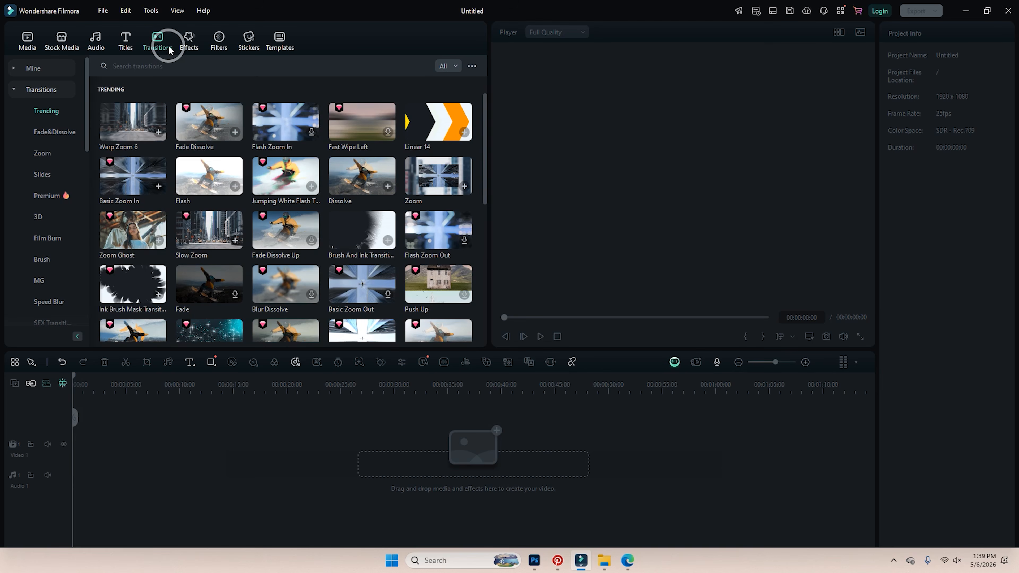
pyautogui.click(187, 42)
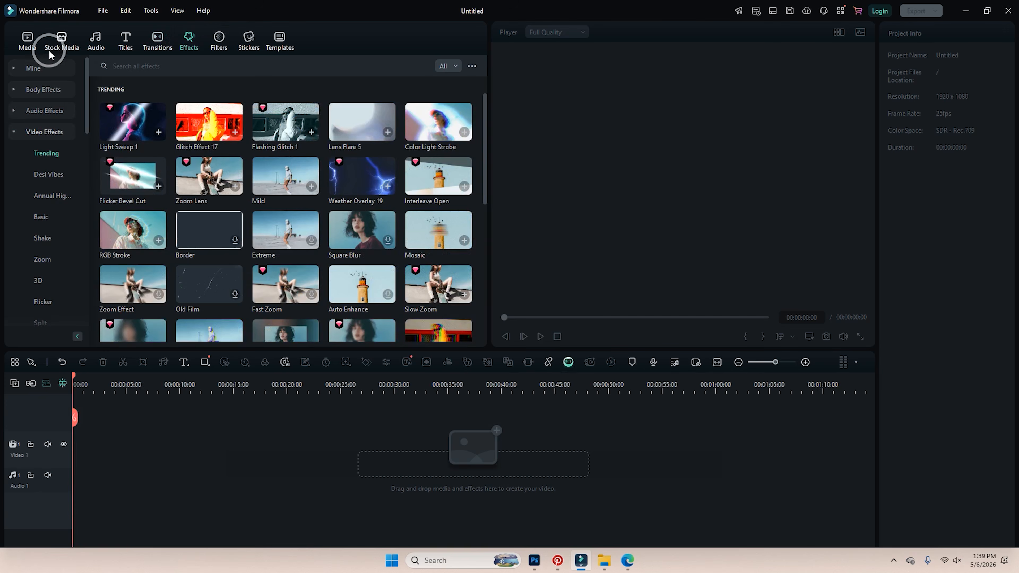
pyautogui.click(28, 40)
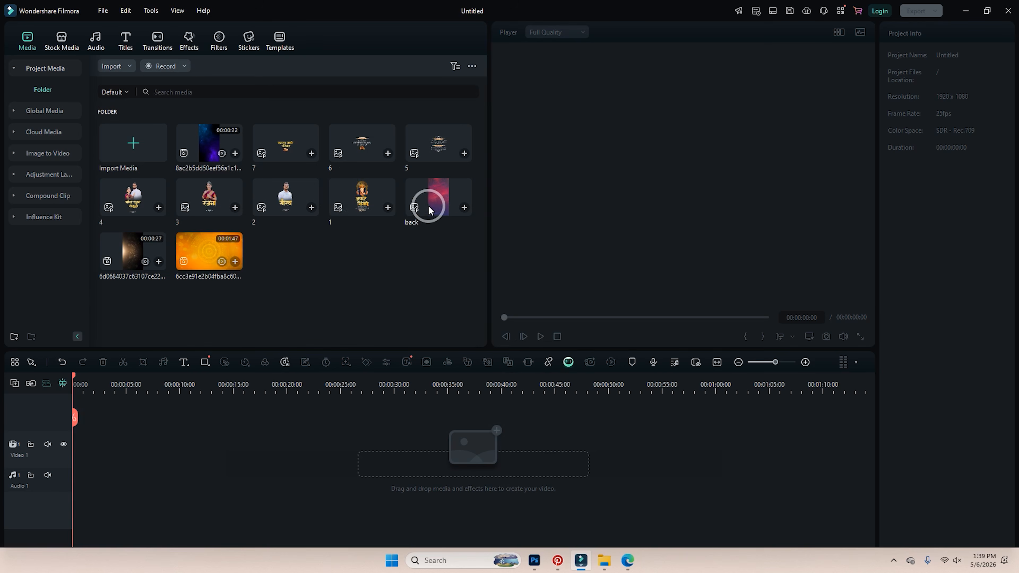
# Place 'back' on the timeline, switch the project to 9:16 portrait (1080 × 1920), then delete it.
pyautogui.moveTo(429, 210); pyautogui.dragTo(96, 461)
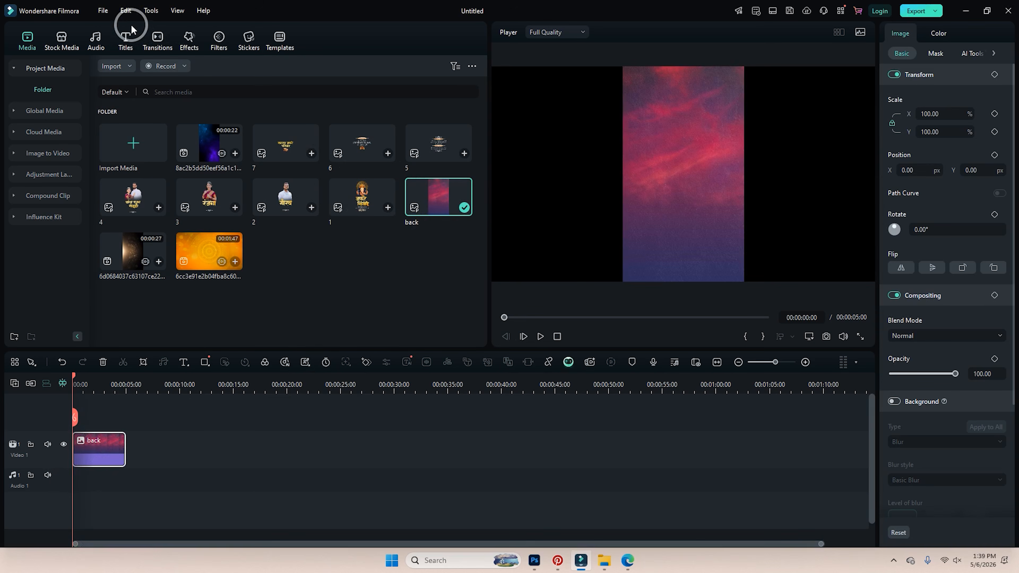
pyautogui.click(103, 11)
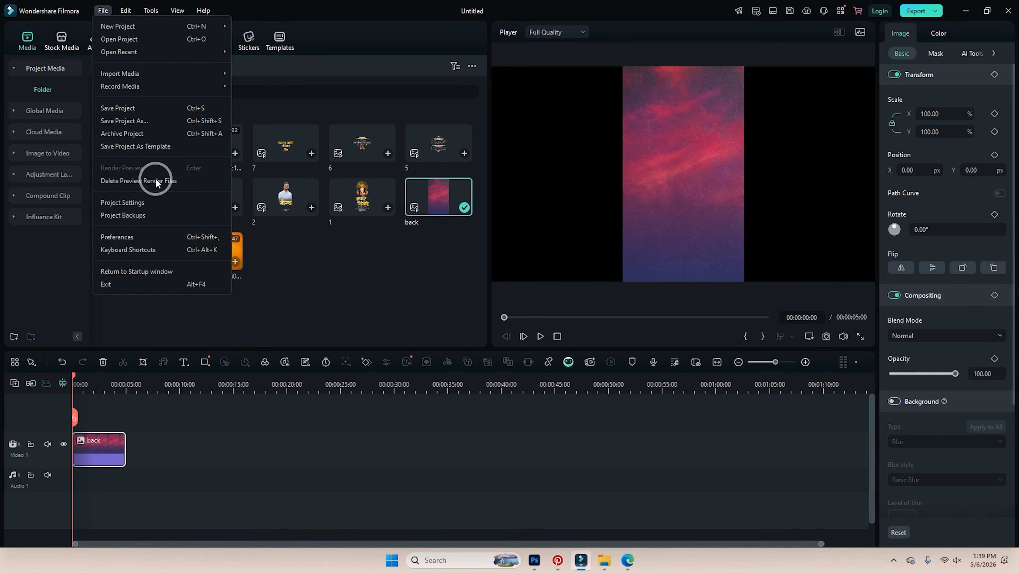
pyautogui.click(159, 205)
pyautogui.click(526, 198)
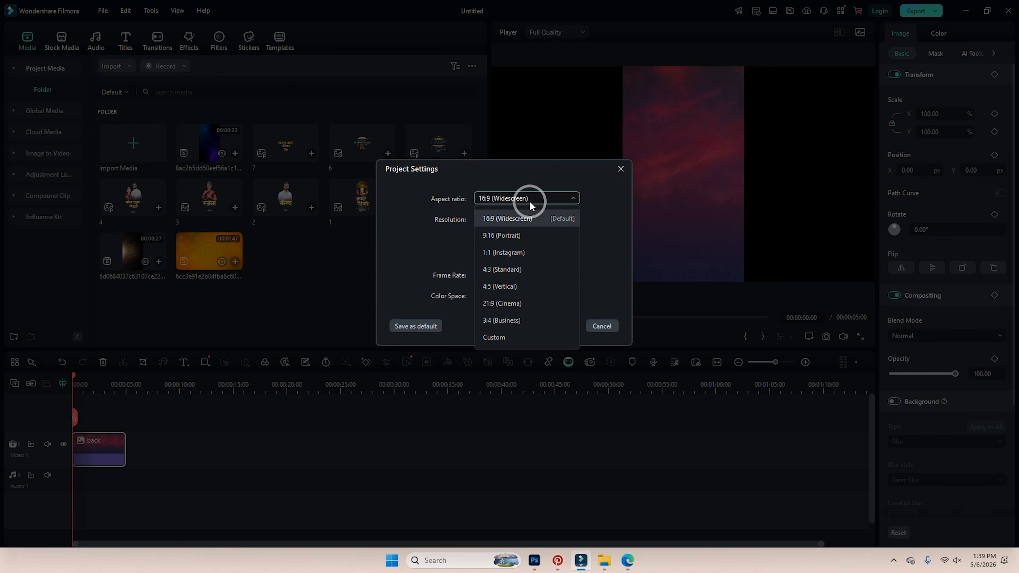
pyautogui.click(525, 236)
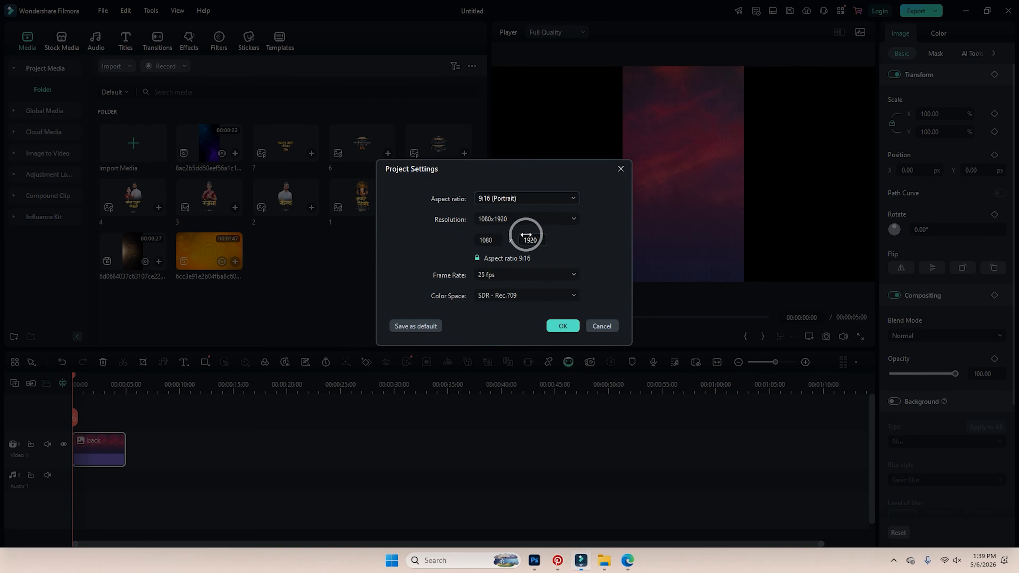
pyautogui.click(562, 325)
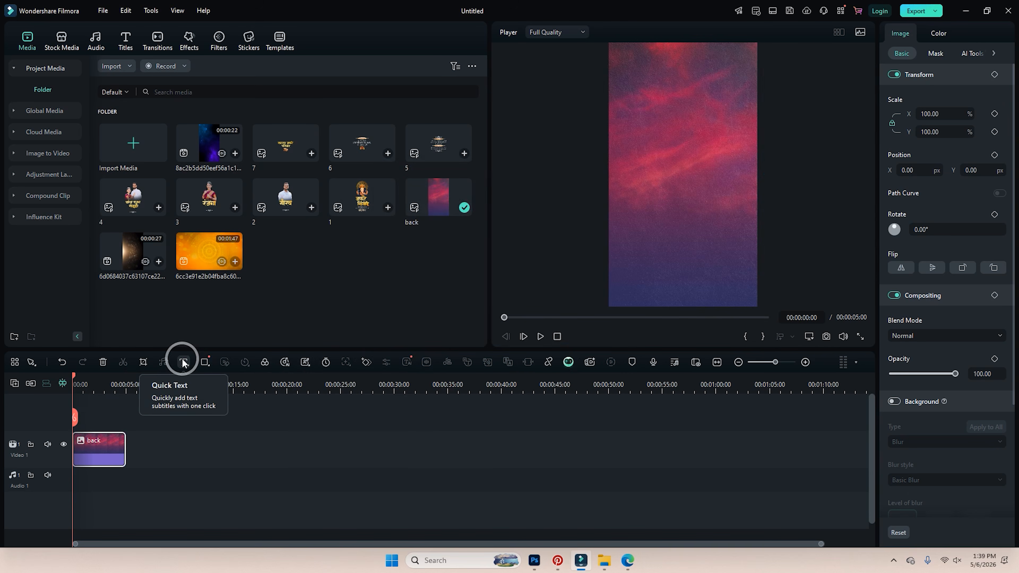
pyautogui.click(104, 361)
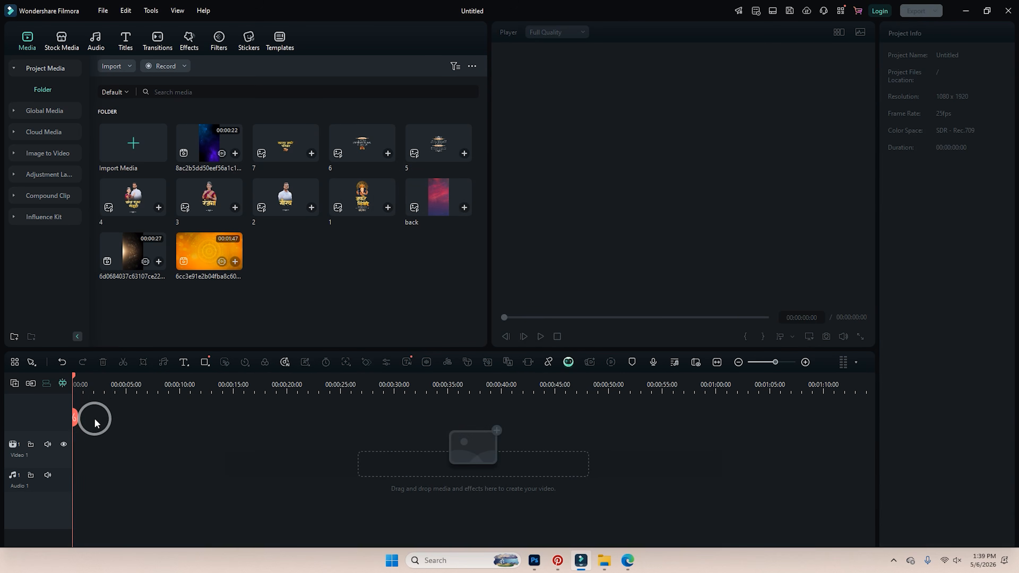
# Restore the deleted back clip with Ctrl+Z and remove the accidentally added marker.
pyautogui.click(193, 375)
pyautogui.hotkey('ctrl', 'z')
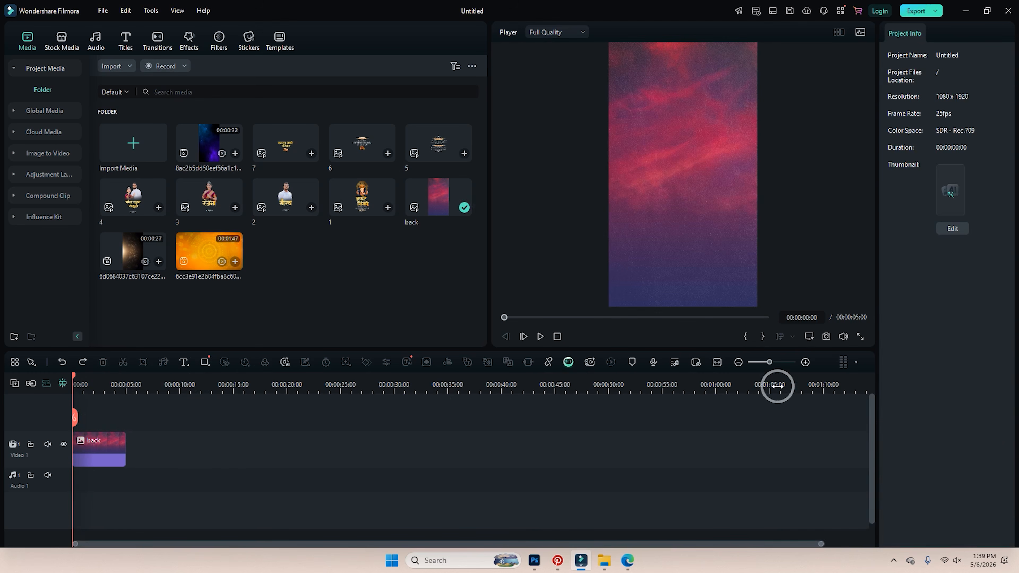
pyautogui.moveTo(774, 362); pyautogui.dragTo(776, 364)
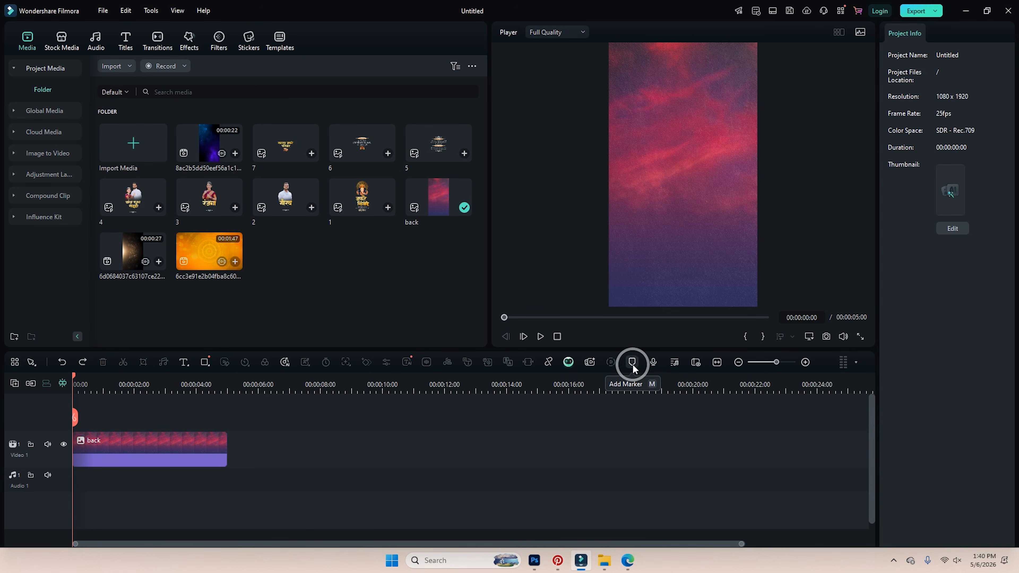
pyautogui.click(135, 383)
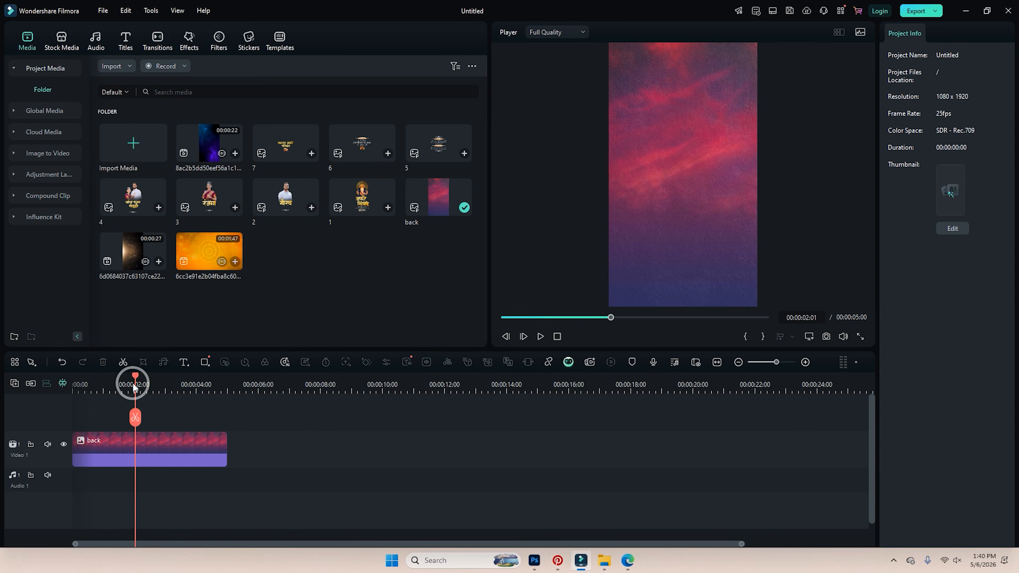
pyautogui.rightClick(137, 392)
pyautogui.click(155, 420)
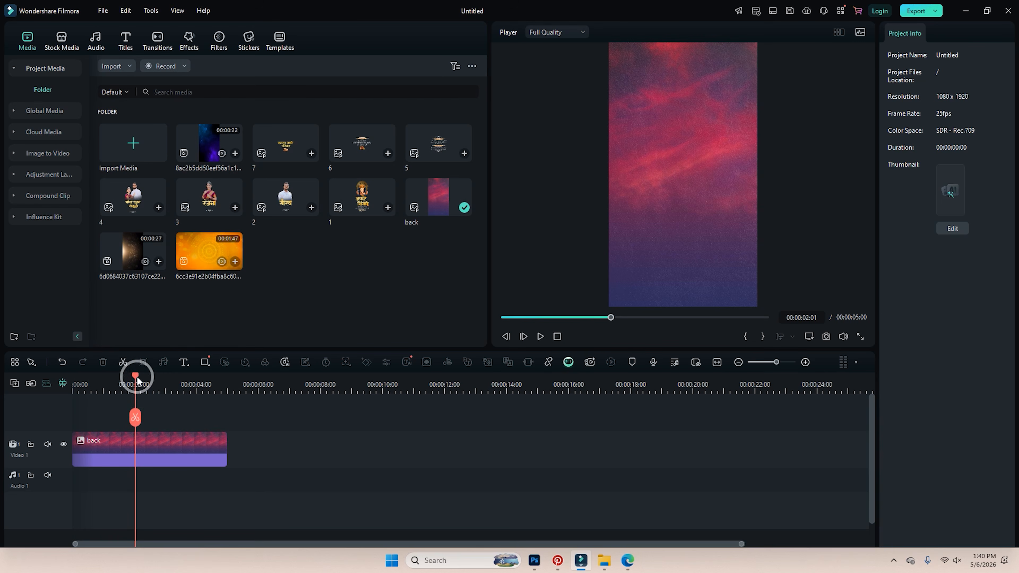
pyautogui.moveTo(137, 379); pyautogui.dragTo(56, 392)
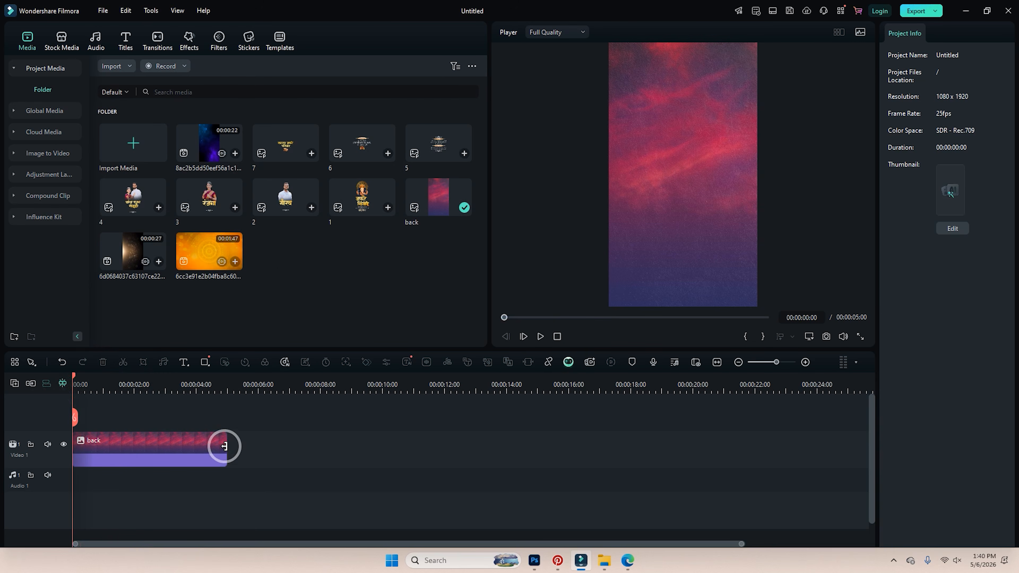
# Stretch back to about 48 seconds and place the orange clip on a new track above.
pyautogui.moveTo(225, 446); pyautogui.dragTo(680, 451)
pyautogui.moveTo(581, 390); pyautogui.dragTo(504, 412)
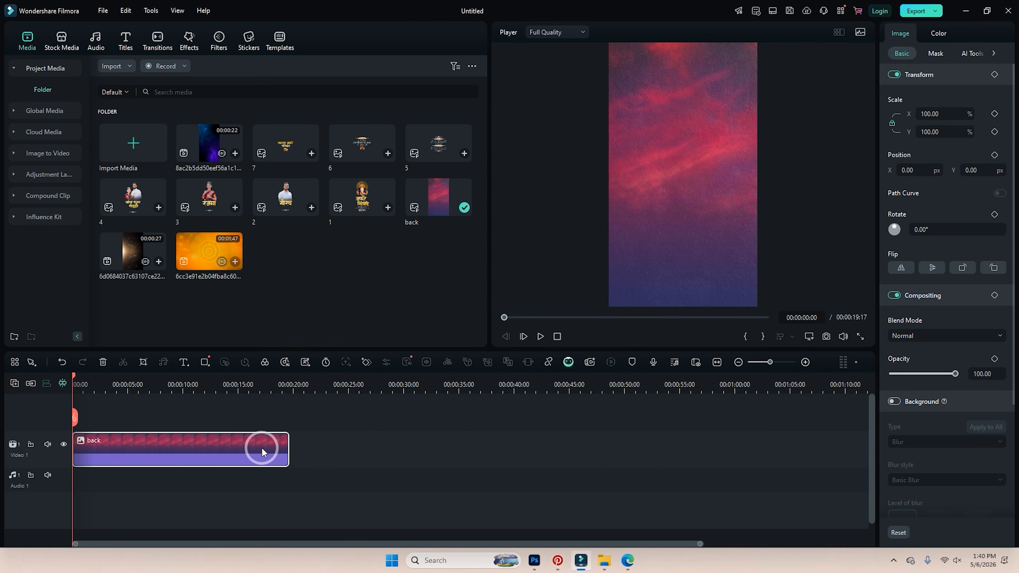
pyautogui.moveTo(283, 446); pyautogui.dragTo(600, 454)
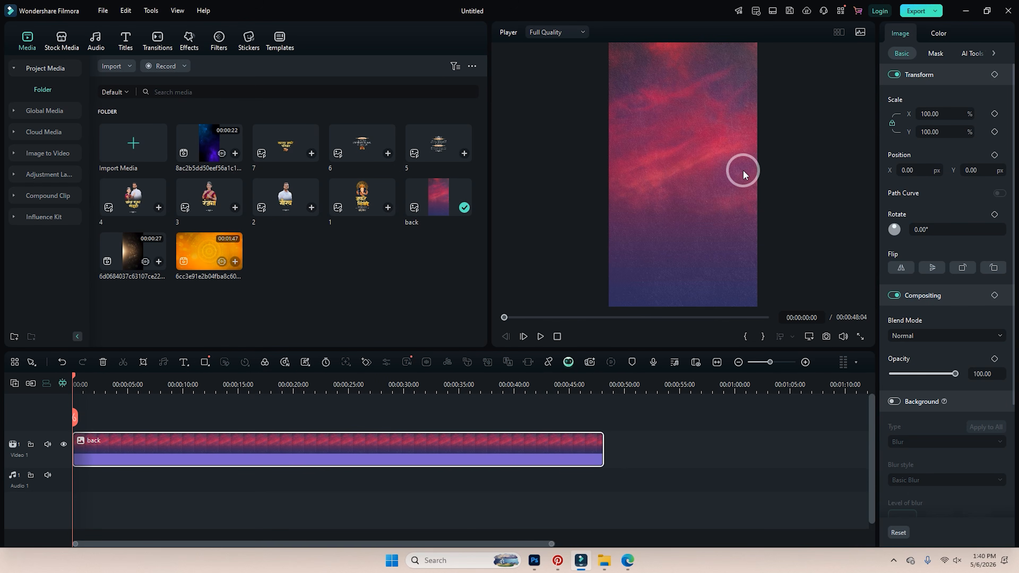
pyautogui.moveTo(231, 276); pyautogui.dragTo(69, 411)
pyautogui.click(573, 296)
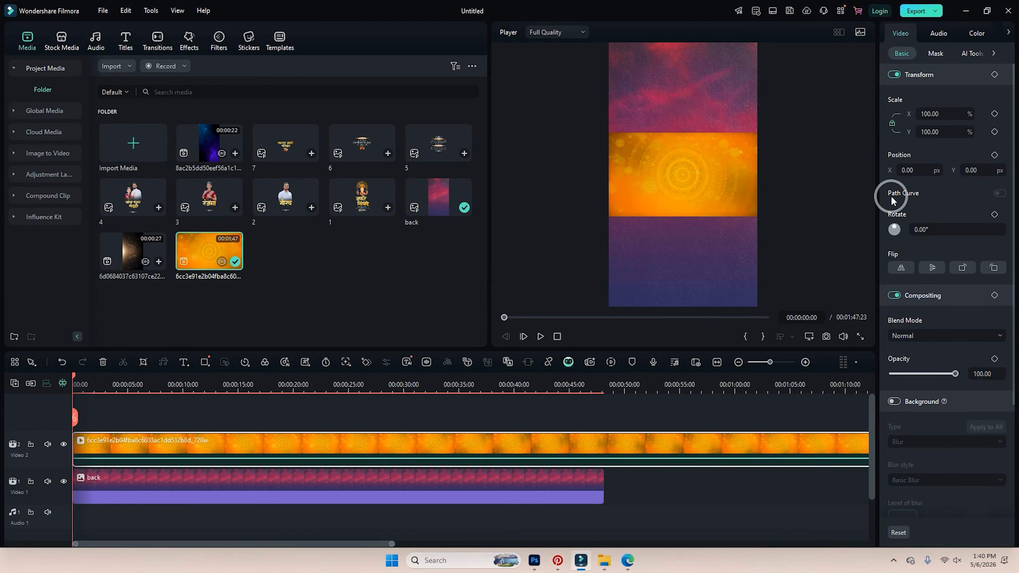
# Rotate the orange clip 90°, recentre its position, and scale it up to 189%.
pyautogui.click(939, 38)
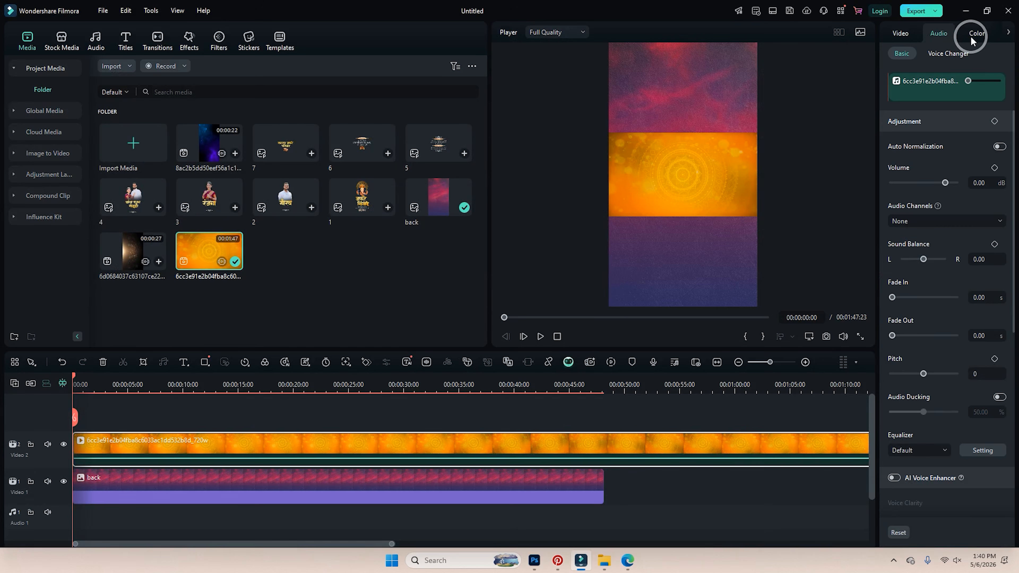
pyautogui.click(975, 37)
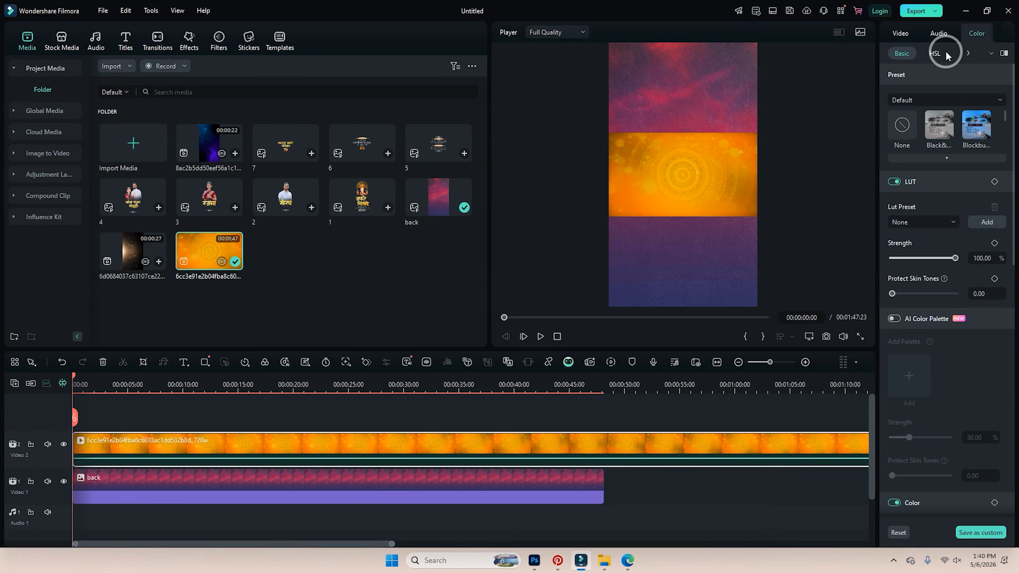
pyautogui.click(940, 35)
pyautogui.click(905, 37)
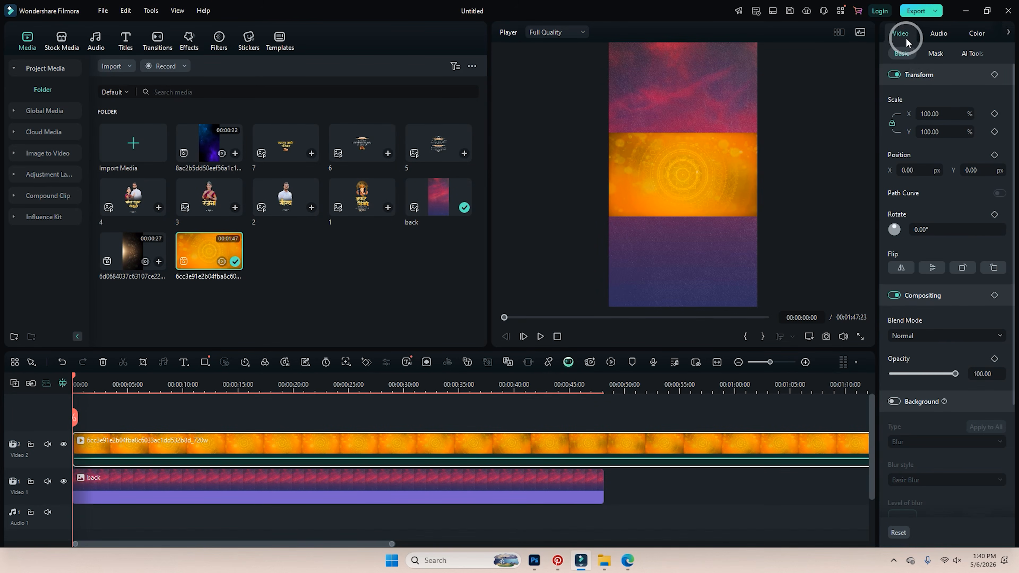
pyautogui.moveTo(930, 115); pyautogui.dragTo(937, 115)
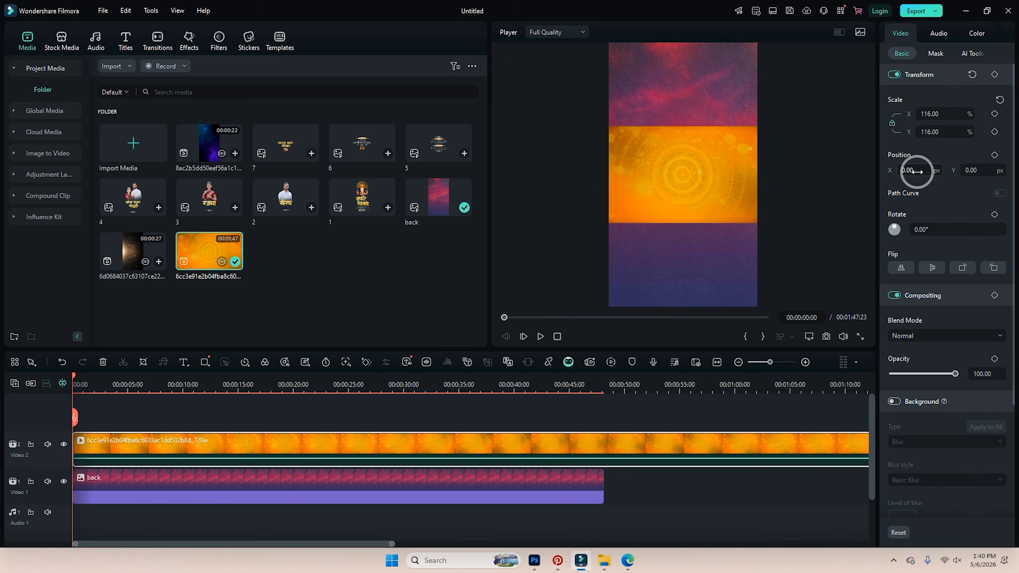
pyautogui.moveTo(916, 171); pyautogui.dragTo(971, 170)
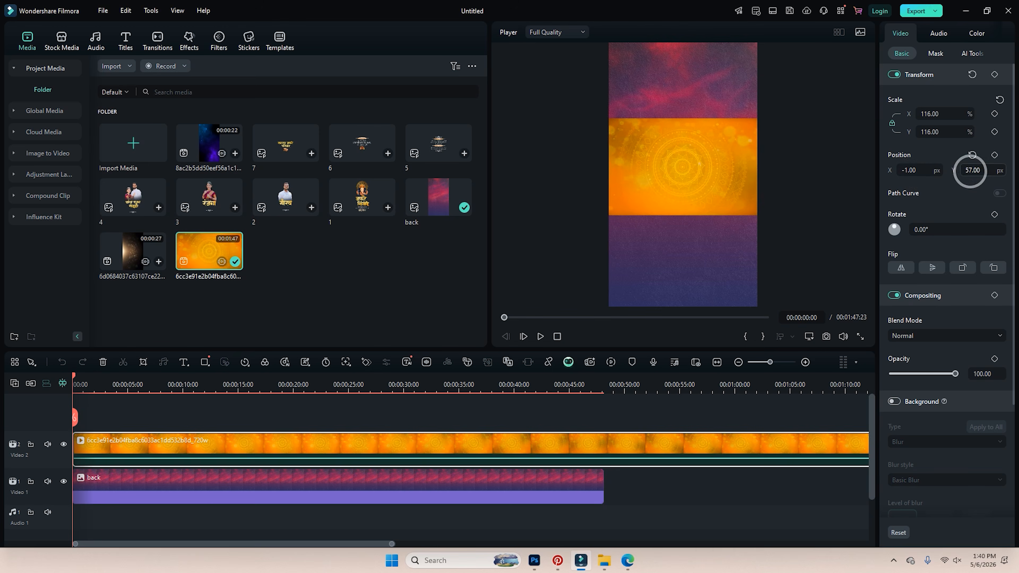
pyautogui.click(973, 156)
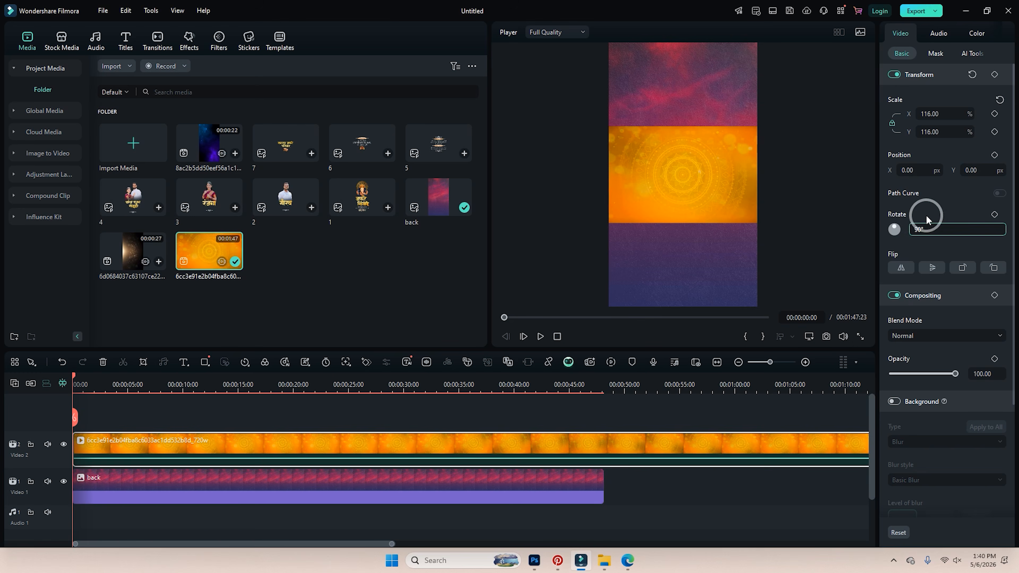
pyautogui.write('90')
pyautogui.press('Return')
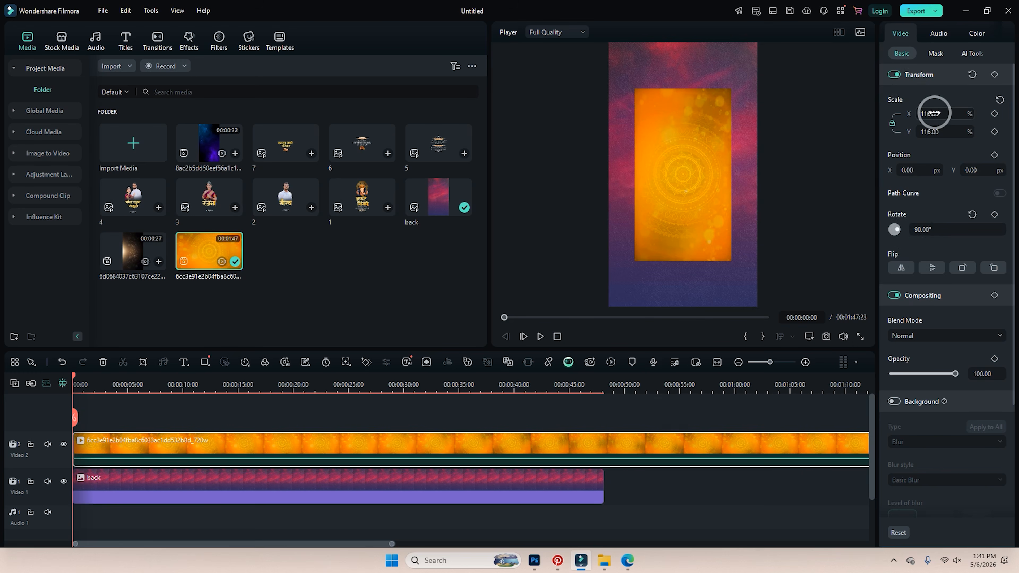
pyautogui.moveTo(933, 114); pyautogui.dragTo(932, 113)
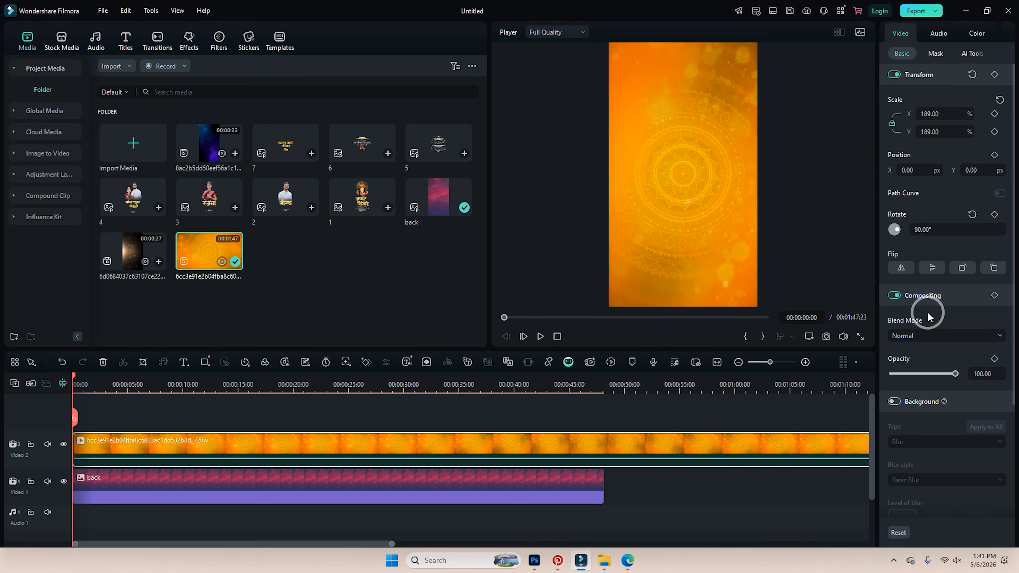
pyautogui.click(926, 334)
# Set the orange clip to Multiply, cut off its head, and move it to the timeline start.
pyautogui.click(911, 392)
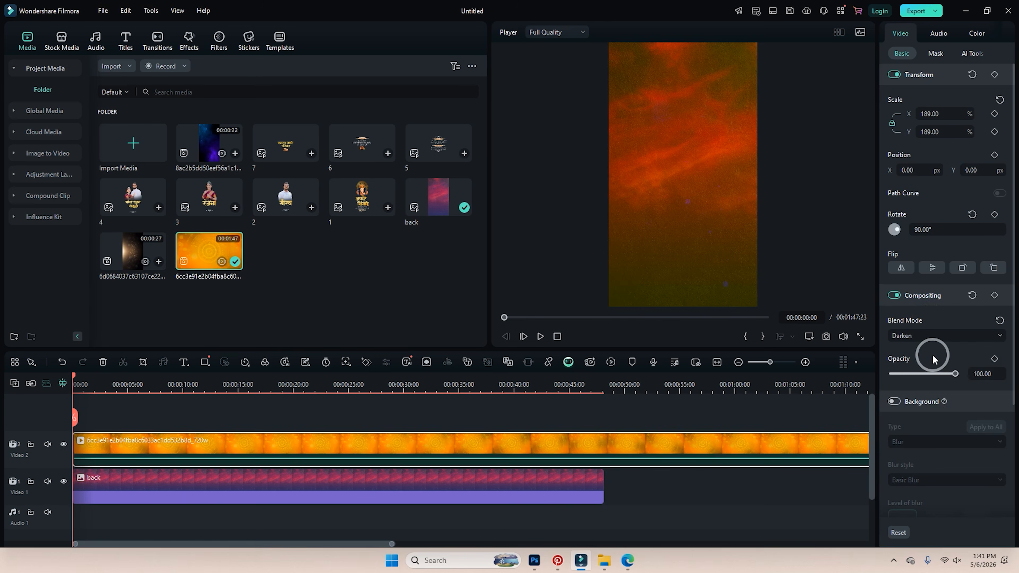
pyautogui.click(142, 411)
pyautogui.press('space')
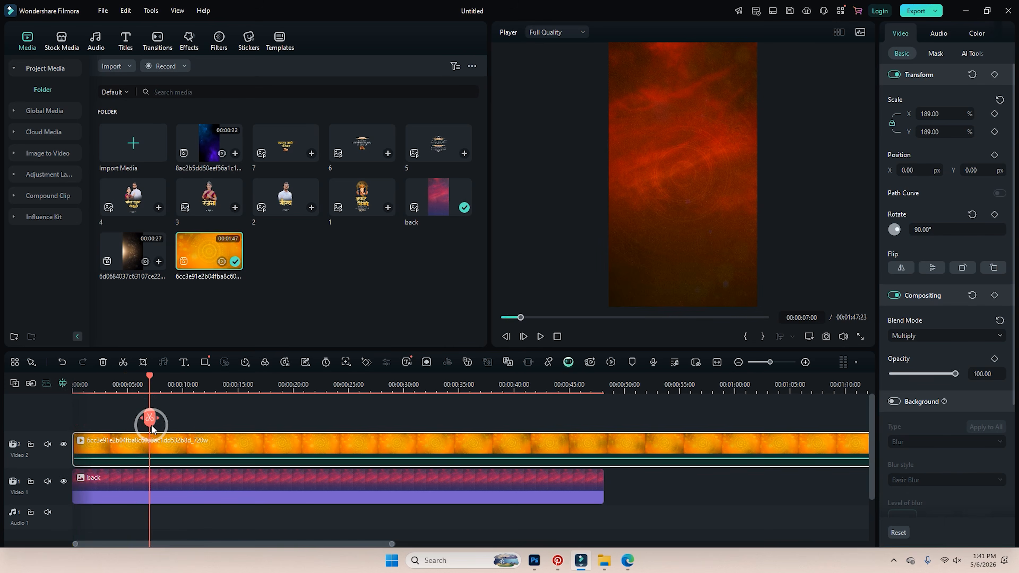
pyautogui.click(149, 417)
pyautogui.click(119, 455)
pyautogui.press('Delete')
pyautogui.click(255, 443)
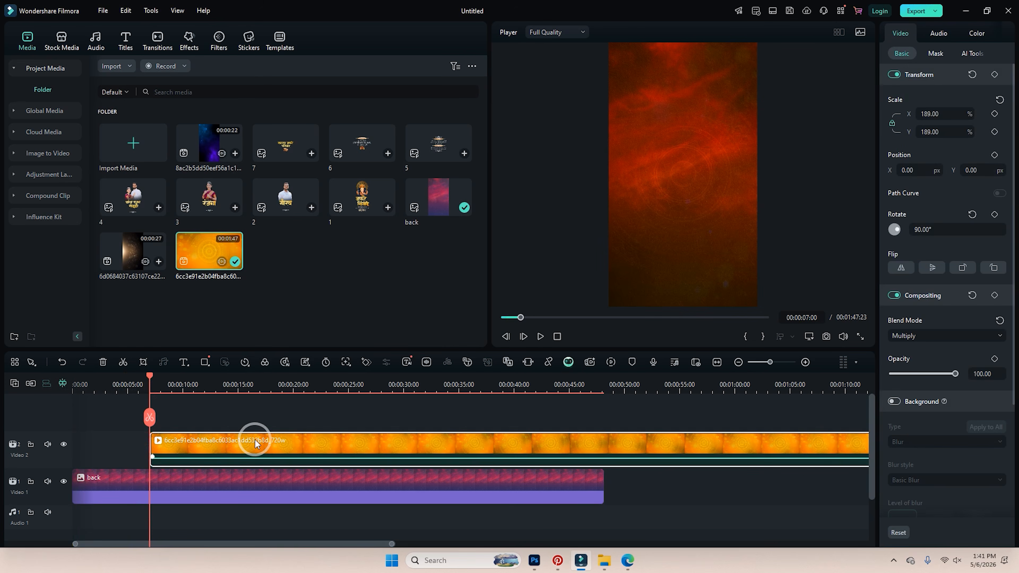
pyautogui.moveTo(255, 443); pyautogui.dragTo(113, 438)
pyautogui.rightClick(112, 438)
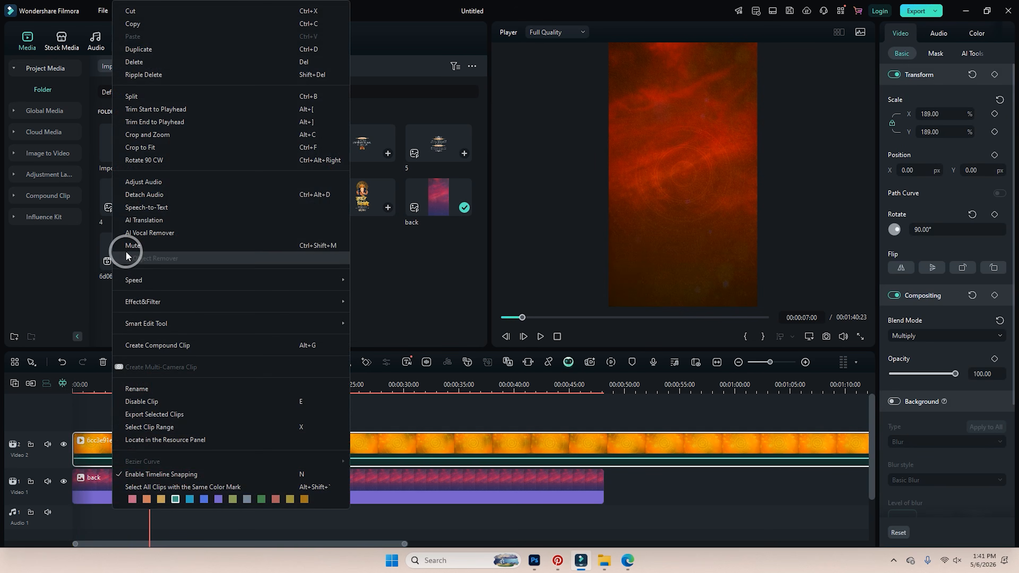
pyautogui.click(131, 245)
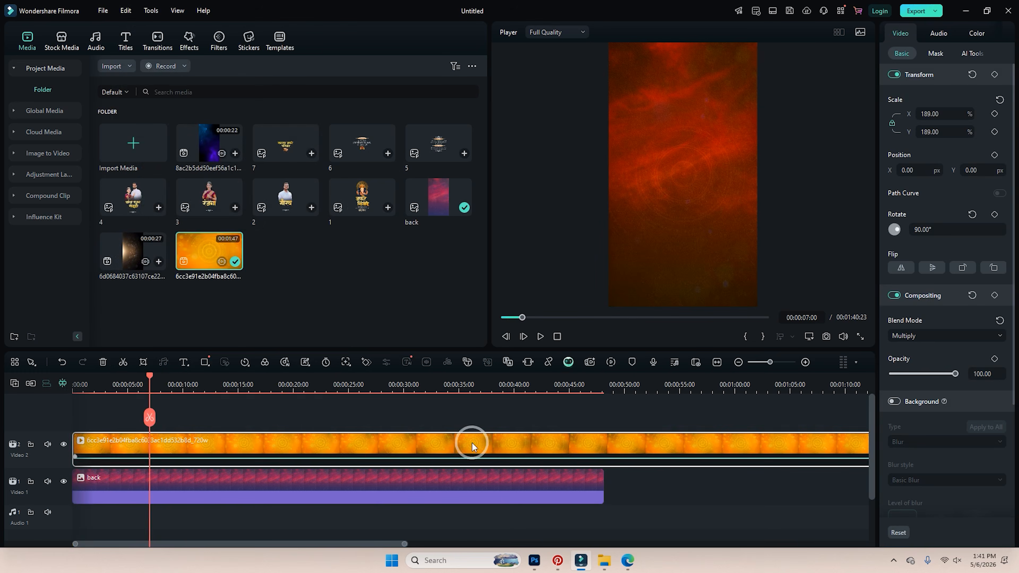
# Trim the orange clip's tail where the back clip ends at about 48 seconds.
pyautogui.click(603, 376)
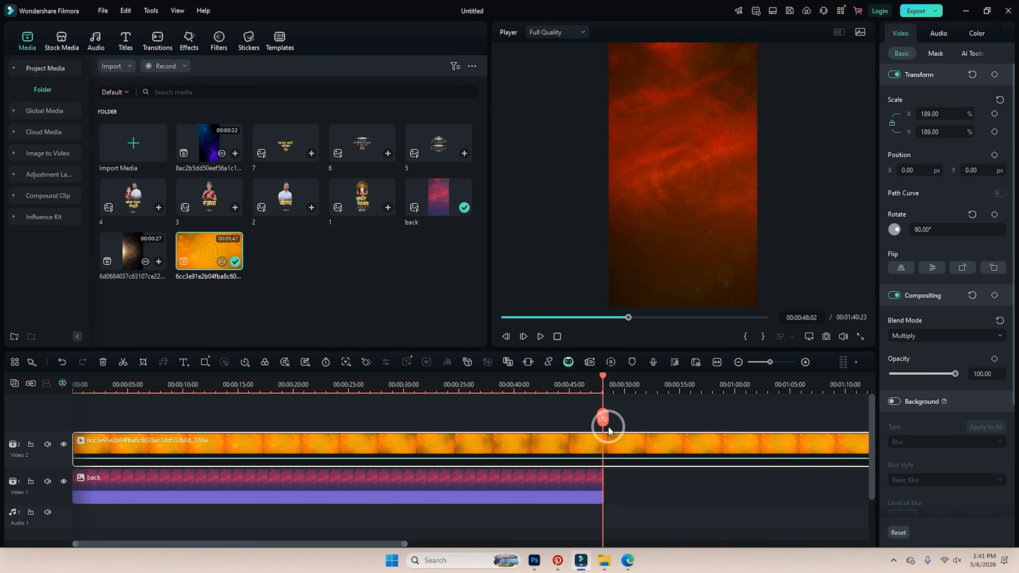
pyautogui.click(603, 418)
pyautogui.click(619, 443)
pyautogui.press('Delete')
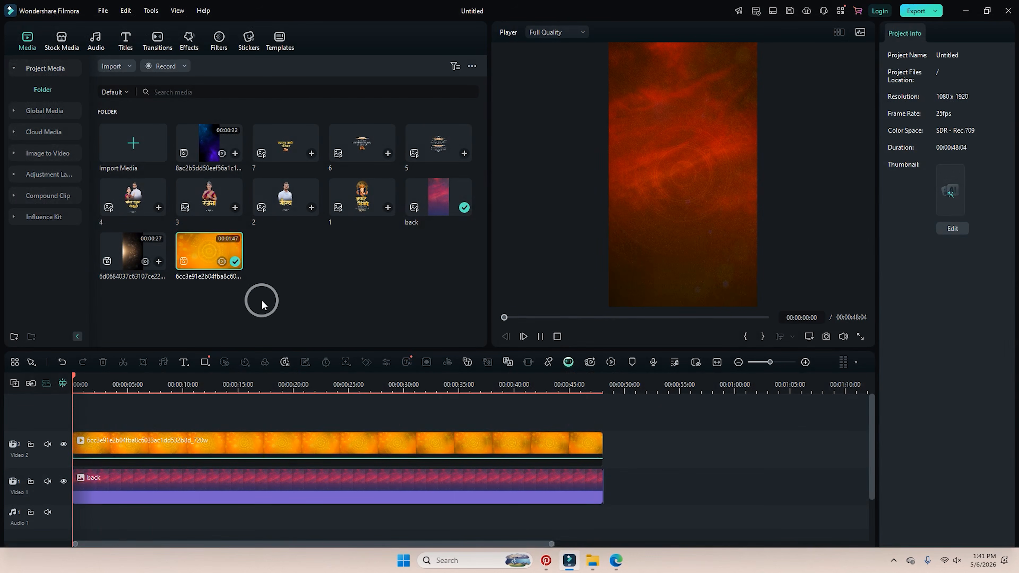
# Play back the result in full-screen preview, then return the playhead to the start.
pyautogui.press('space')
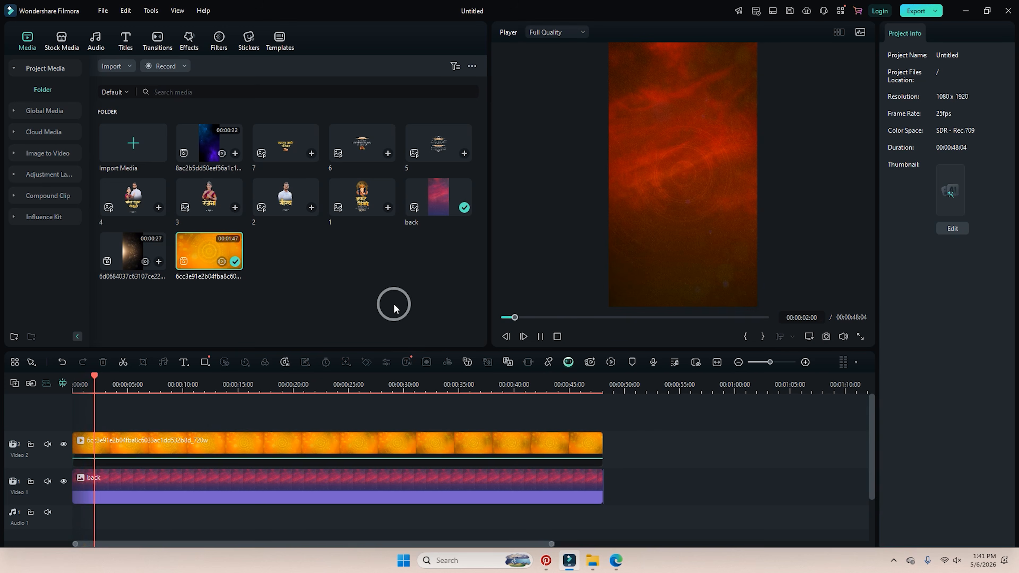
pyautogui.click(861, 337)
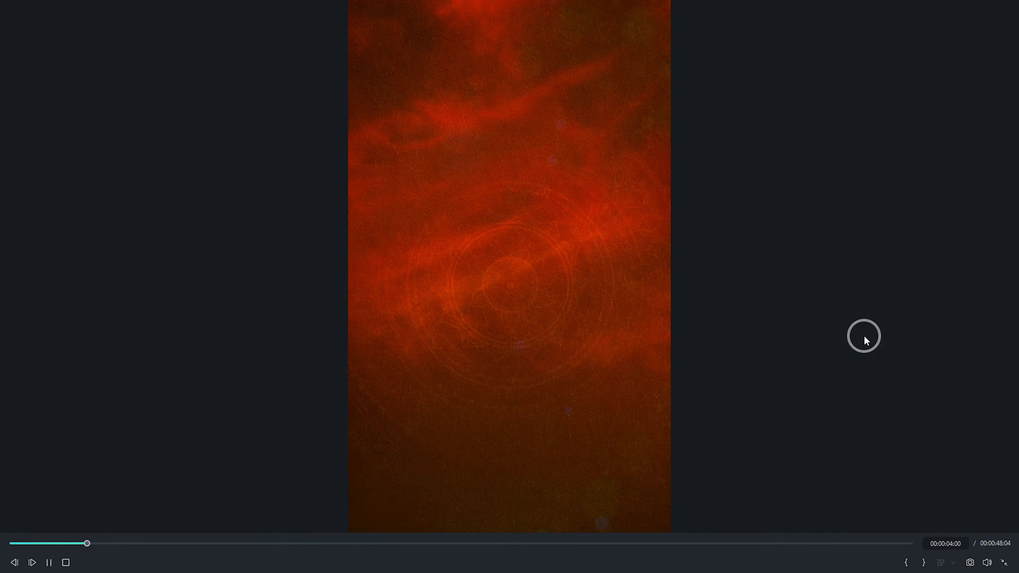
pyautogui.click(1004, 563)
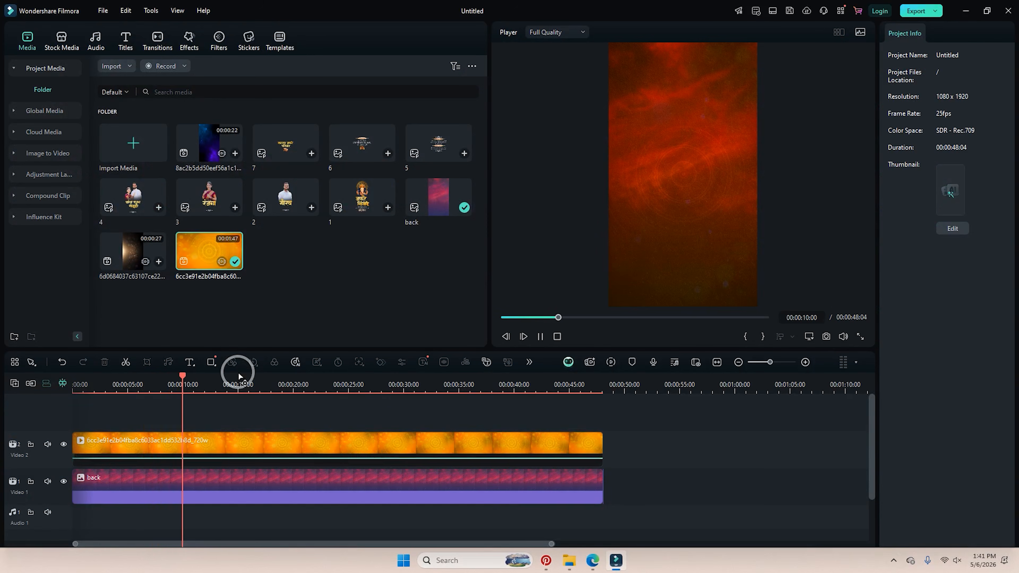
pyautogui.press('space')
pyautogui.moveTo(185, 377); pyautogui.dragTo(1, 409)
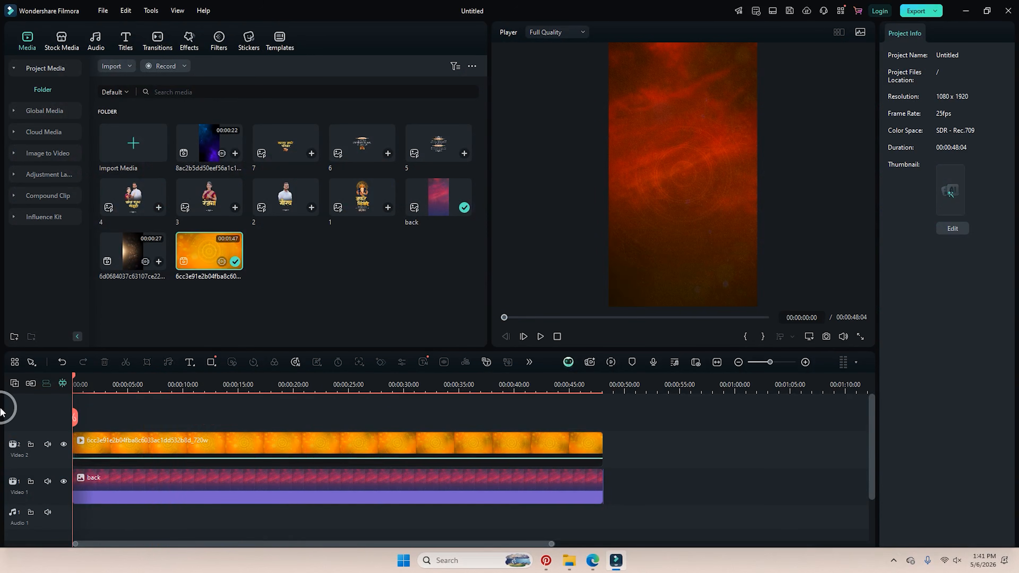
# Try out blend modes on the orange clip, including Color Dodge, before returning to Normal.
pyautogui.click(458, 443)
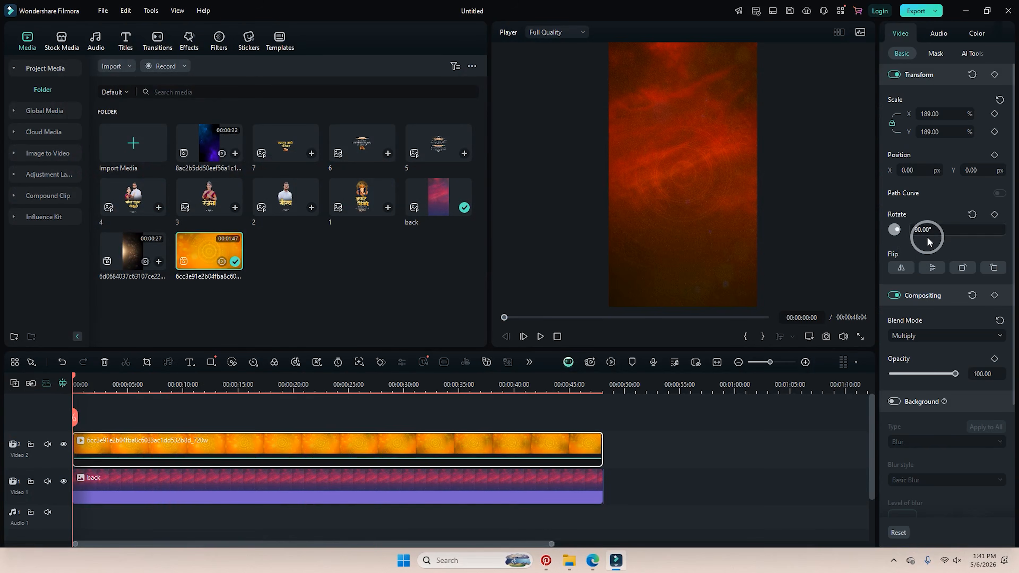
pyautogui.click(937, 335)
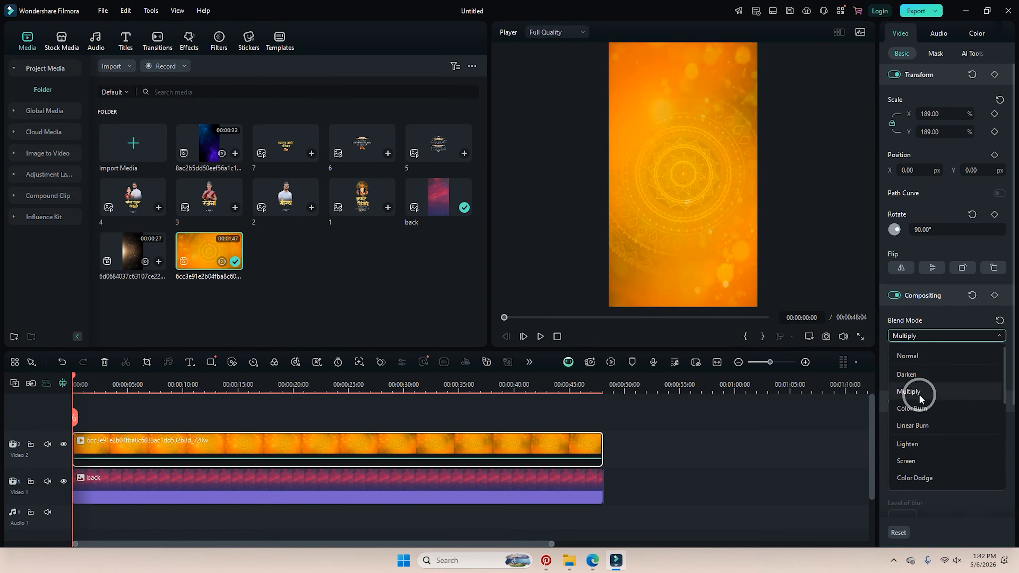
pyautogui.click(923, 477)
pyautogui.press('Up')
pyautogui.press('Up')
pyautogui.press('Down')
pyautogui.press('Up')
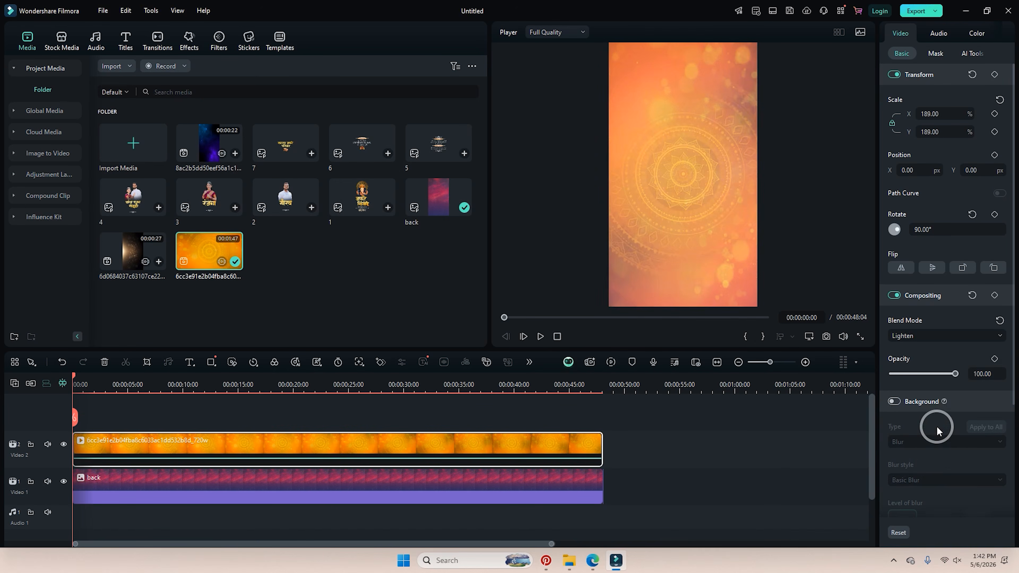
pyautogui.press('Up')
pyautogui.press('Up')
pyautogui.press('Up')
pyautogui.press('Up')
pyautogui.press('Down')
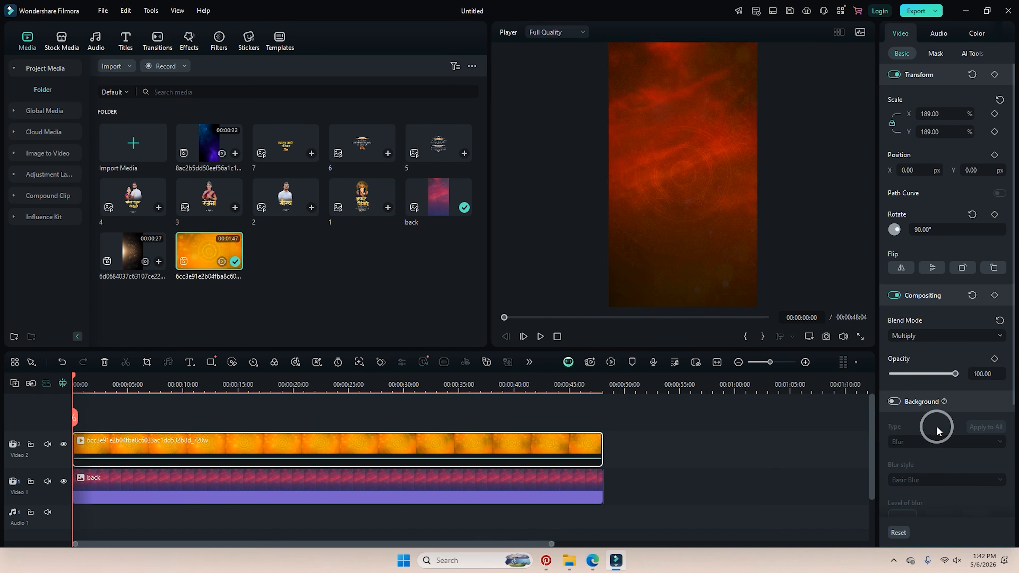
pyautogui.press('Up')
pyautogui.press('Up')
# Set the orange clip to 60 opacity in Multiply mode and hide the Video 2 track.
pyautogui.moveTo(955, 374); pyautogui.dragTo(915, 374)
pyautogui.press('space')
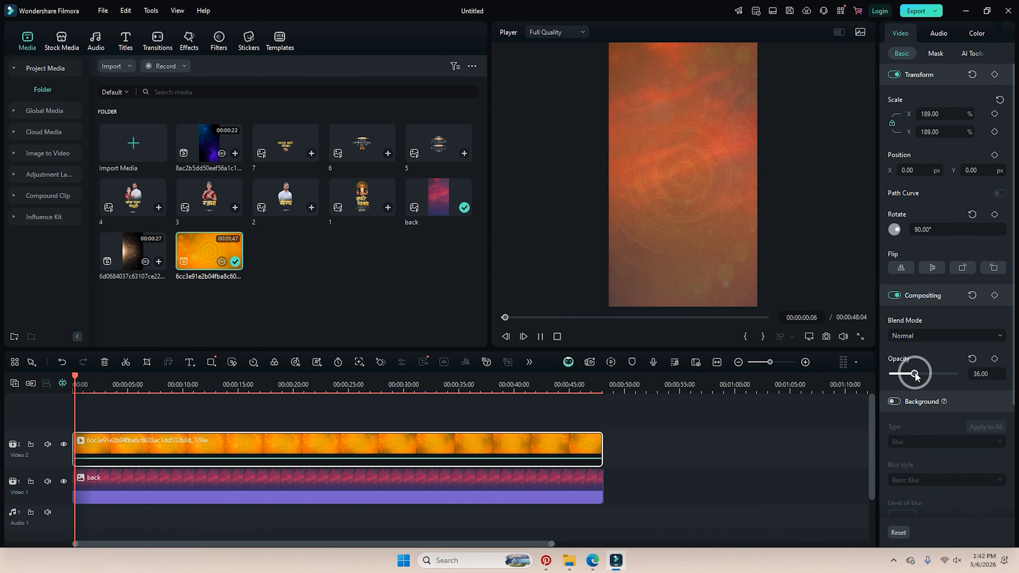
pyautogui.moveTo(915, 374); pyautogui.dragTo(930, 378)
pyautogui.click(931, 340)
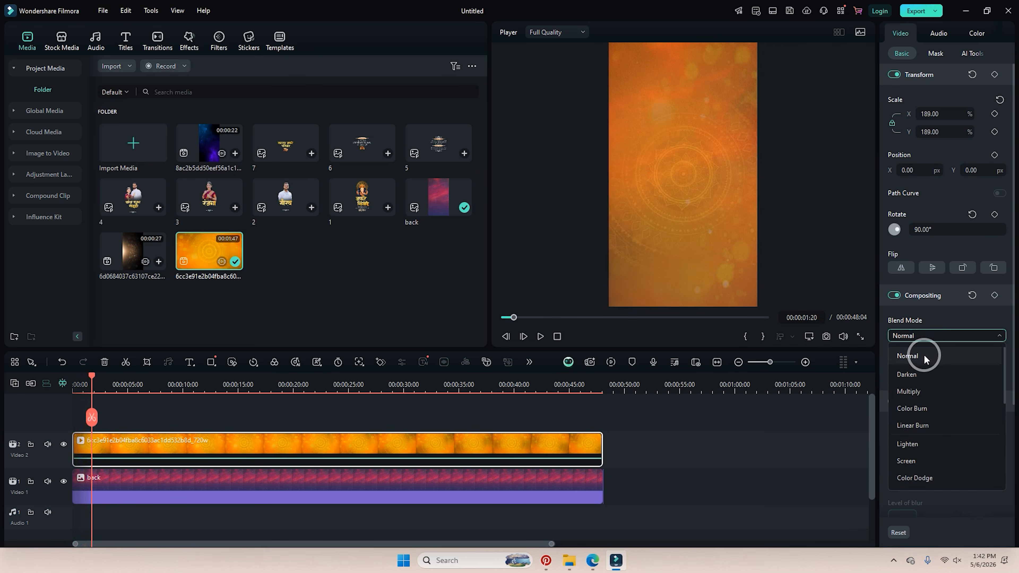
pyautogui.click(921, 390)
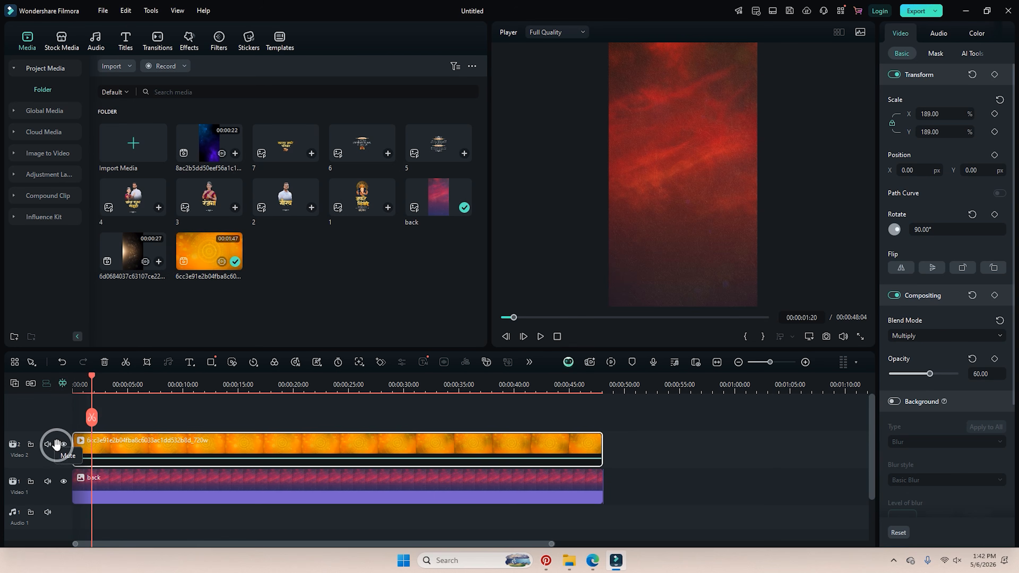
pyautogui.click(64, 444)
# Add the golden sparkle clip on Video 3, keep the project settings, and mute its audio.
pyautogui.moveTo(133, 263); pyautogui.dragTo(82, 421)
pyautogui.click(558, 295)
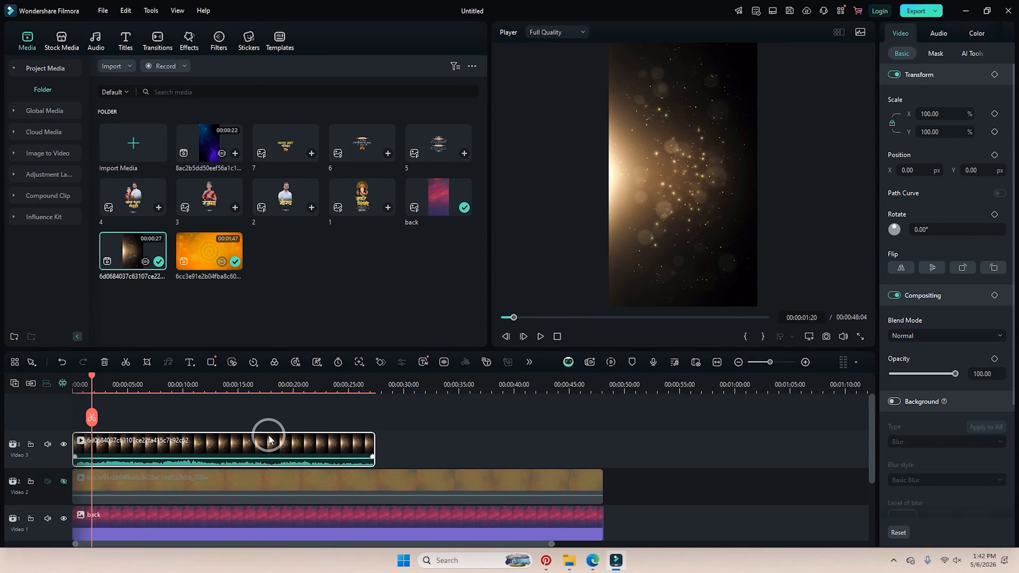
pyautogui.rightClick(267, 441)
pyautogui.click(296, 257)
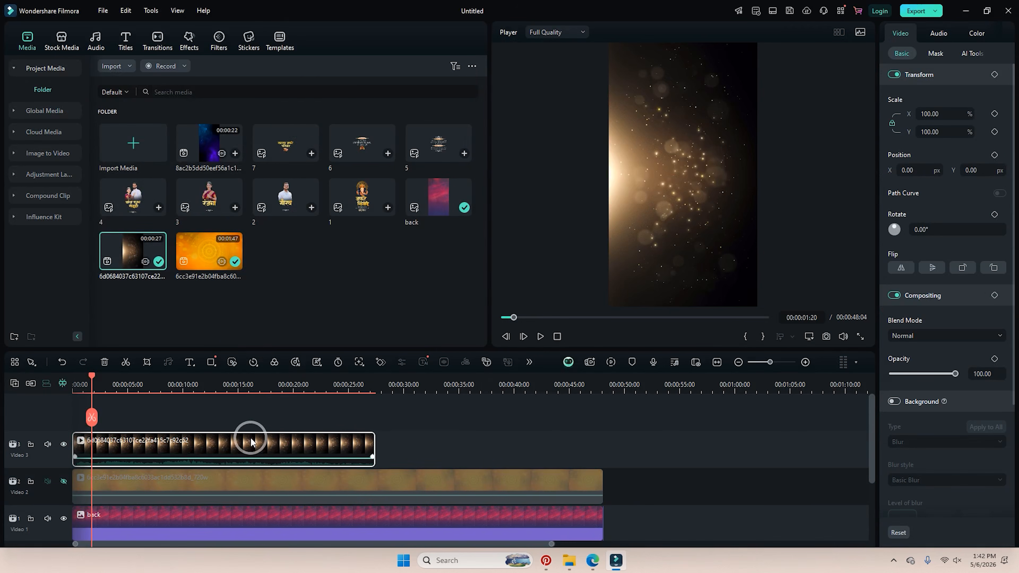
pyautogui.click(230, 446)
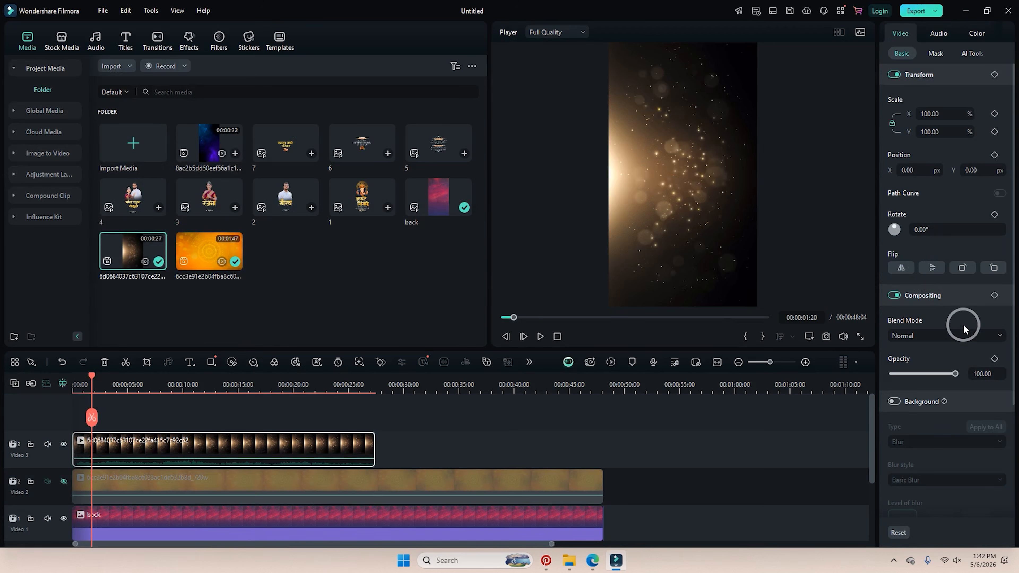
# Try Darken and Screen blending on the sparkle clip and lower its opacity to 50.
pyautogui.click(953, 337)
pyautogui.click(936, 373)
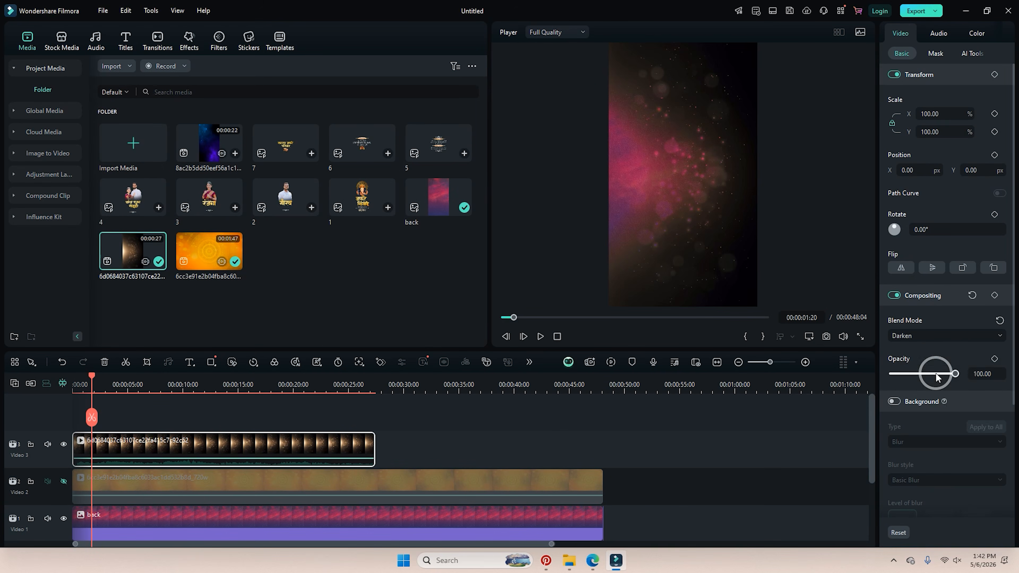
pyautogui.click(942, 337)
pyautogui.scroll(-5, 930, 481)
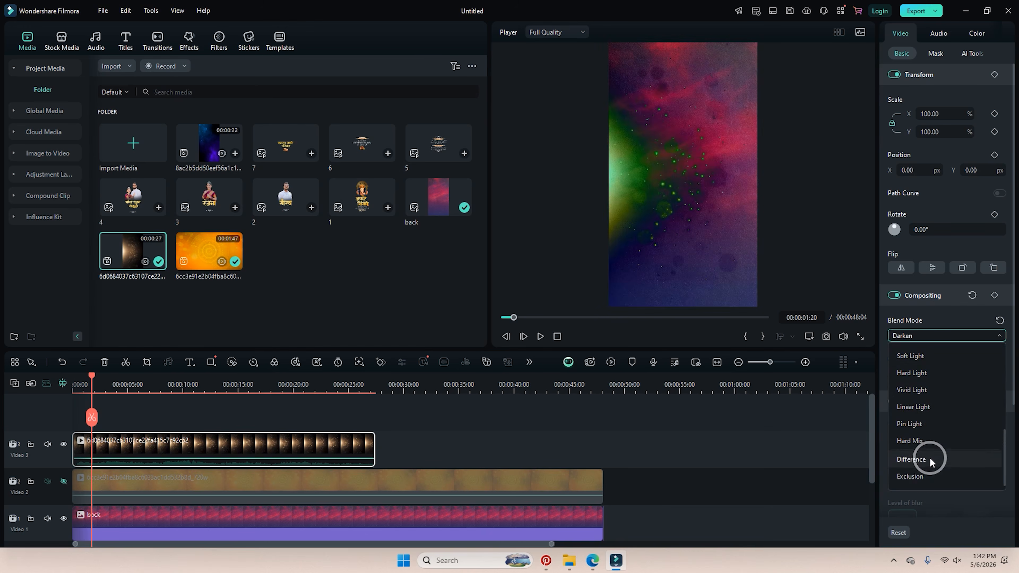
pyautogui.scroll(5, 919, 414)
pyautogui.click(925, 374)
pyautogui.press('Down')
pyautogui.press('Down')
pyautogui.press('Down')
pyautogui.press('Down')
pyautogui.press('Down')
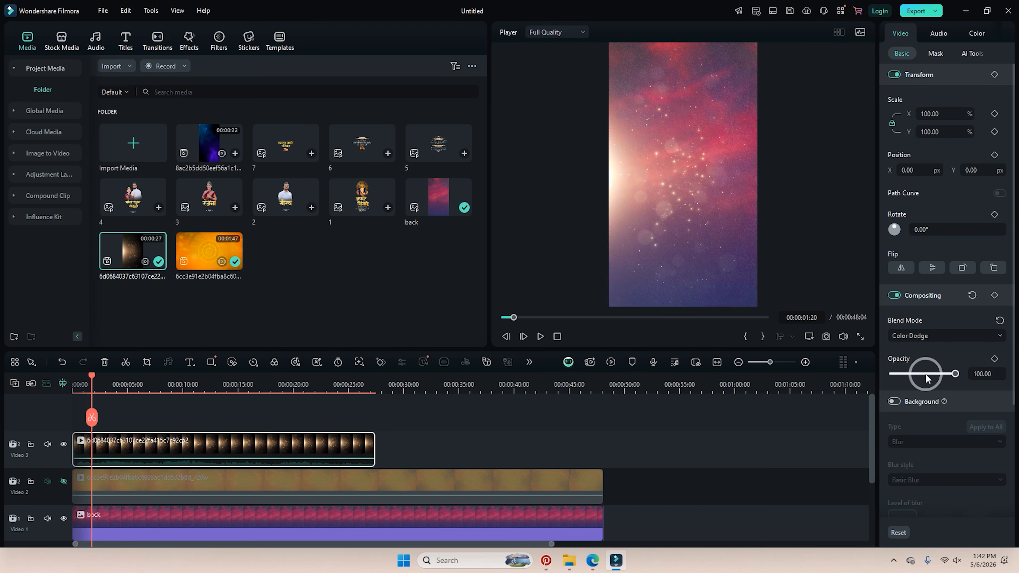
pyautogui.press('space')
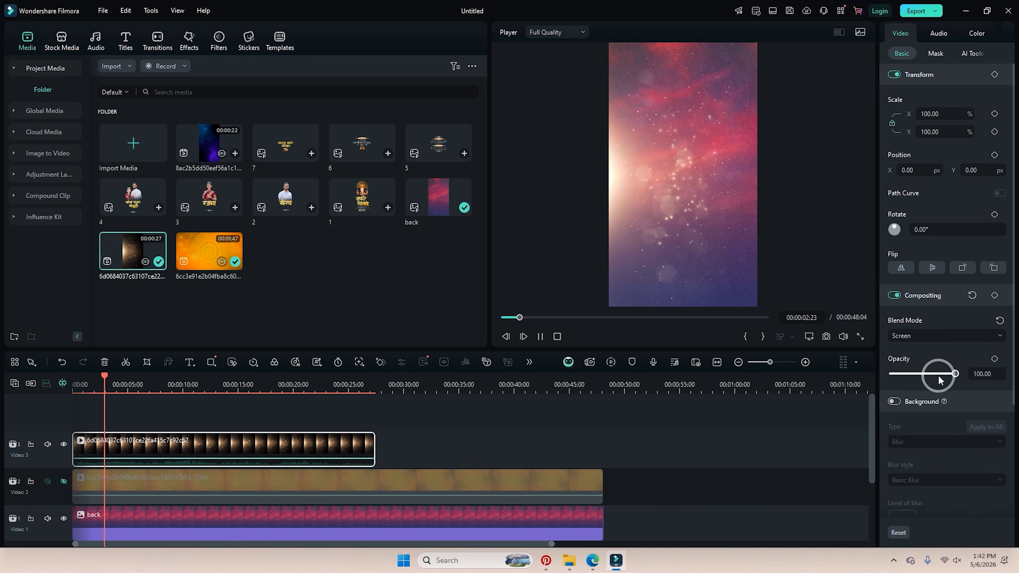
pyautogui.moveTo(938, 375)
pyautogui.mouseDown()
pyautogui.moveTo(916, 375)
pyautogui.moveTo(926, 381)
pyautogui.mouseUp()
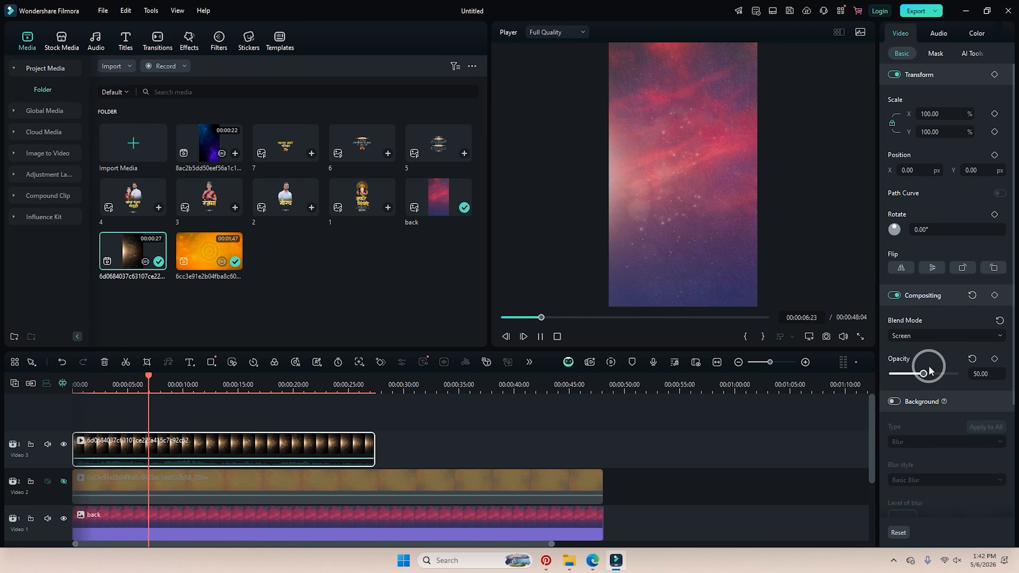
# Switch the sparkle clip to Color Dodge blending and enlarge it to 133%.
pyautogui.click(930, 336)
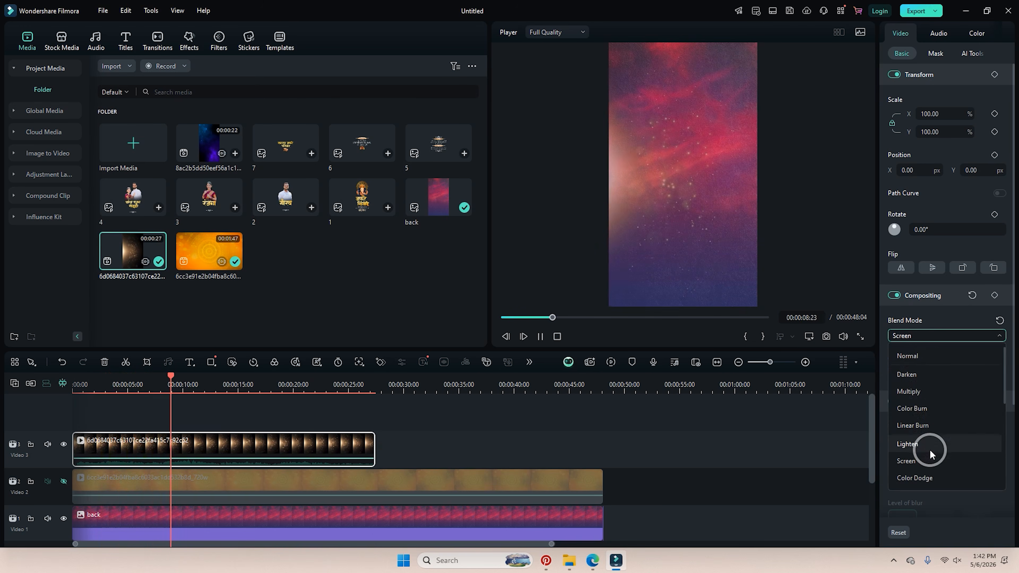
pyautogui.click(931, 478)
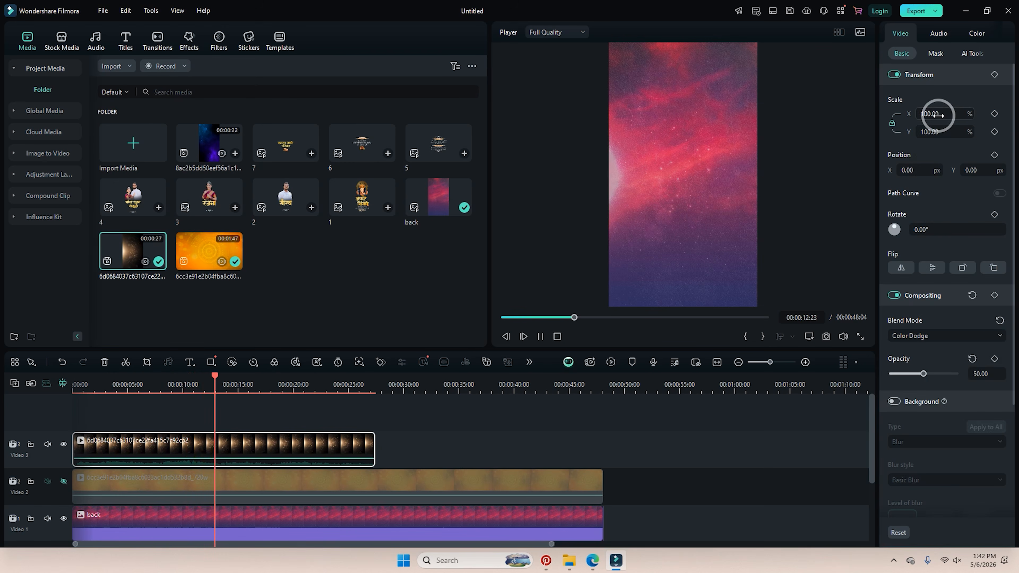
pyautogui.moveTo(937, 116); pyautogui.dragTo(938, 116)
pyautogui.press('space')
# Paste a copy of the sparkle overlay clip after itself and trim it to end at 48:04.
pyautogui.moveTo(192, 449); pyautogui.dragTo(185, 452)
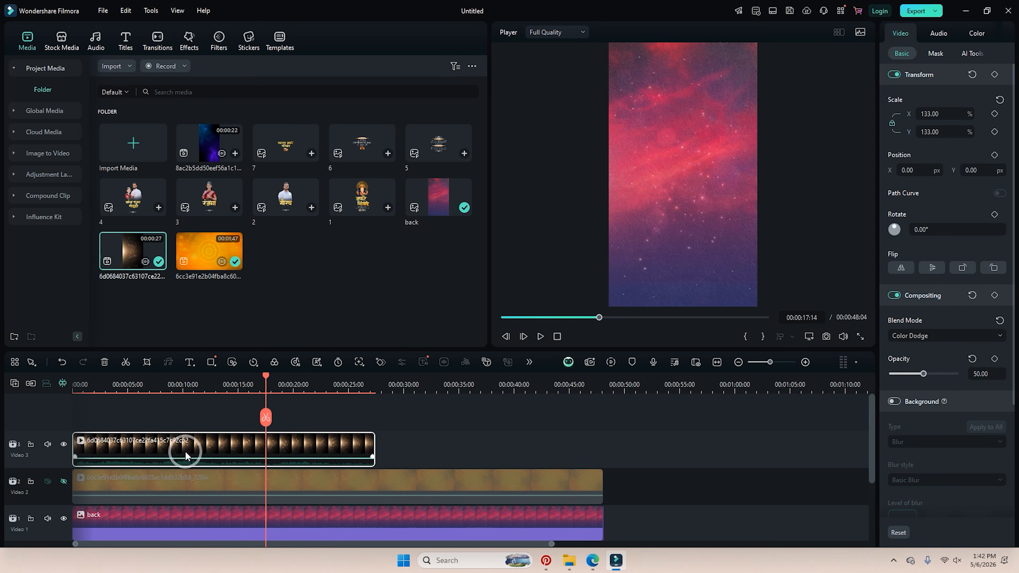
pyautogui.moveTo(360, 384); pyautogui.dragTo(376, 383)
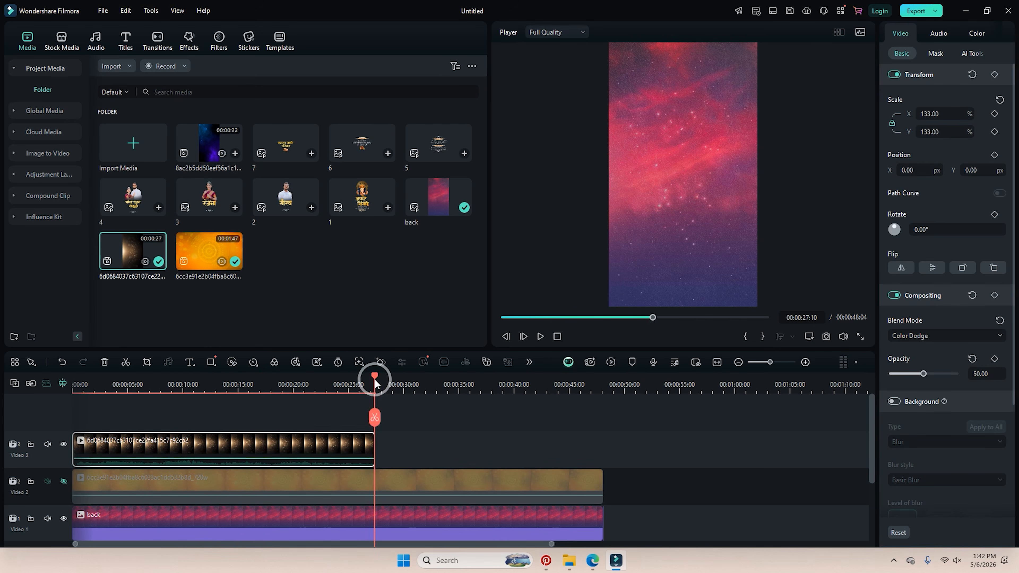
pyautogui.hotkey('ctrl', 'v')
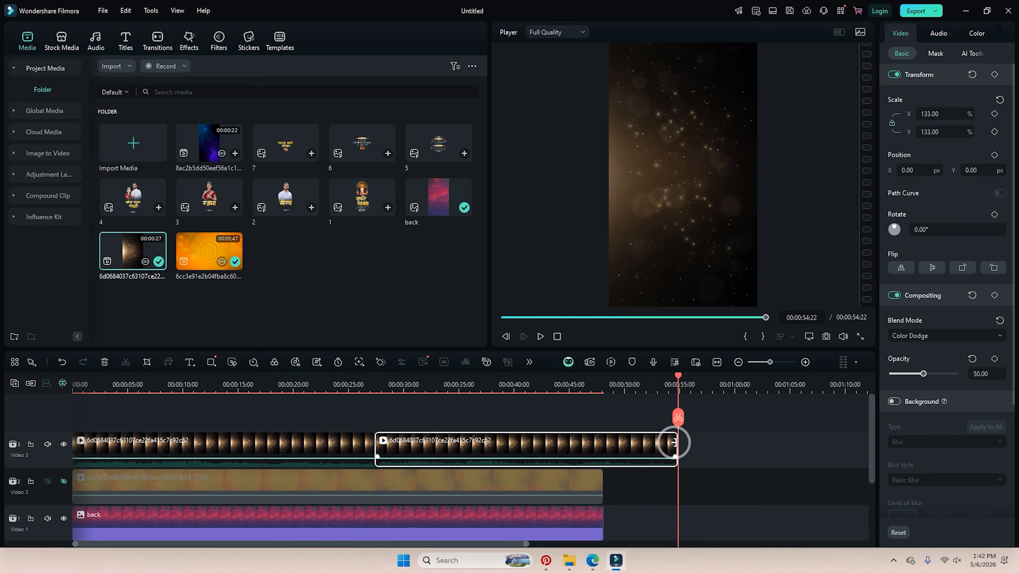
pyautogui.moveTo(674, 442); pyautogui.dragTo(603, 443)
pyautogui.click(385, 390)
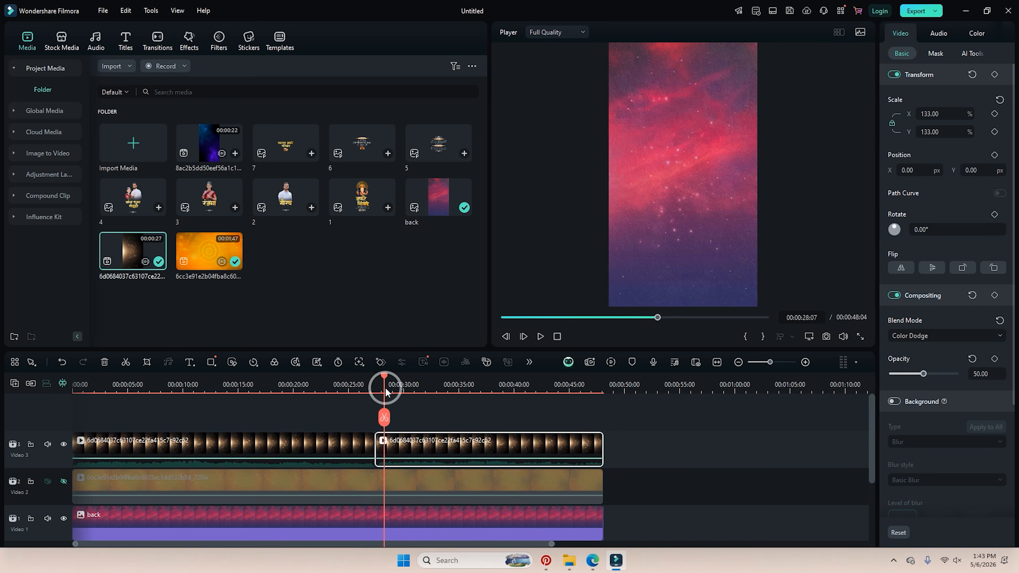
pyautogui.moveTo(385, 390); pyautogui.dragTo(11, 449)
# Hide the Video 3 sparkle track and add the 22-second blue galaxy clip on a new Video 4 track.
pyautogui.click(64, 444)
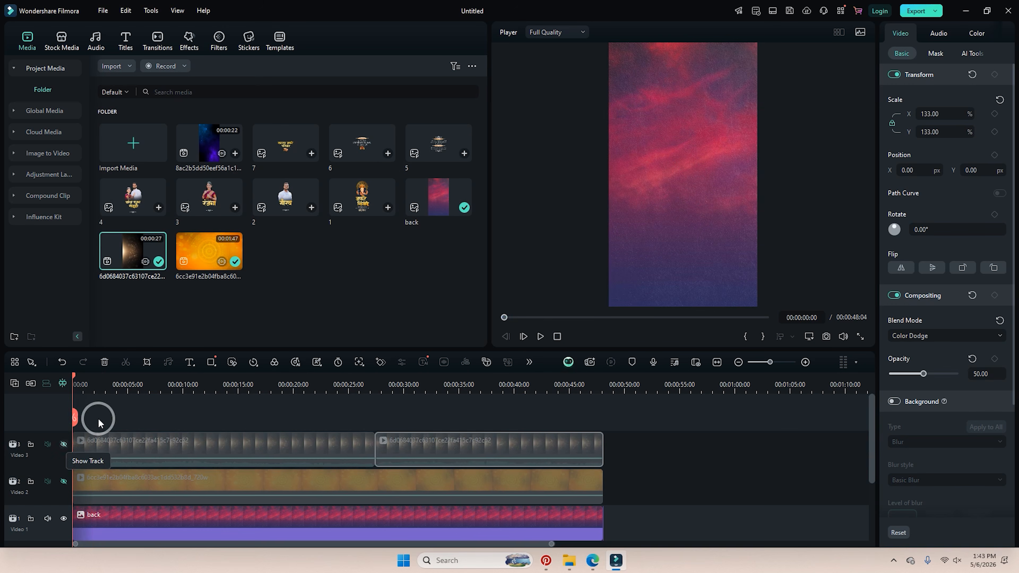
pyautogui.moveTo(238, 153); pyautogui.dragTo(61, 412)
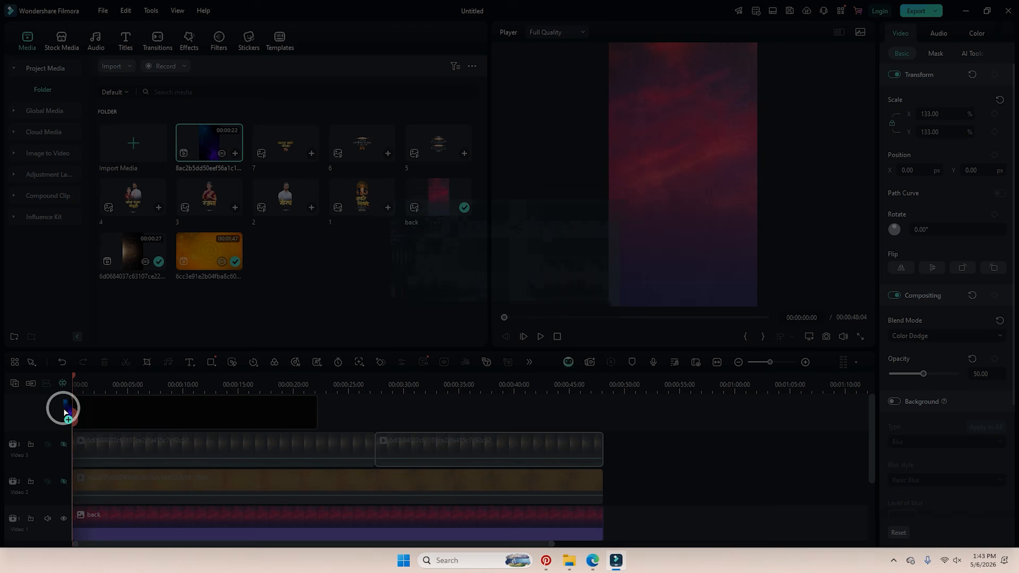
pyautogui.click(538, 297)
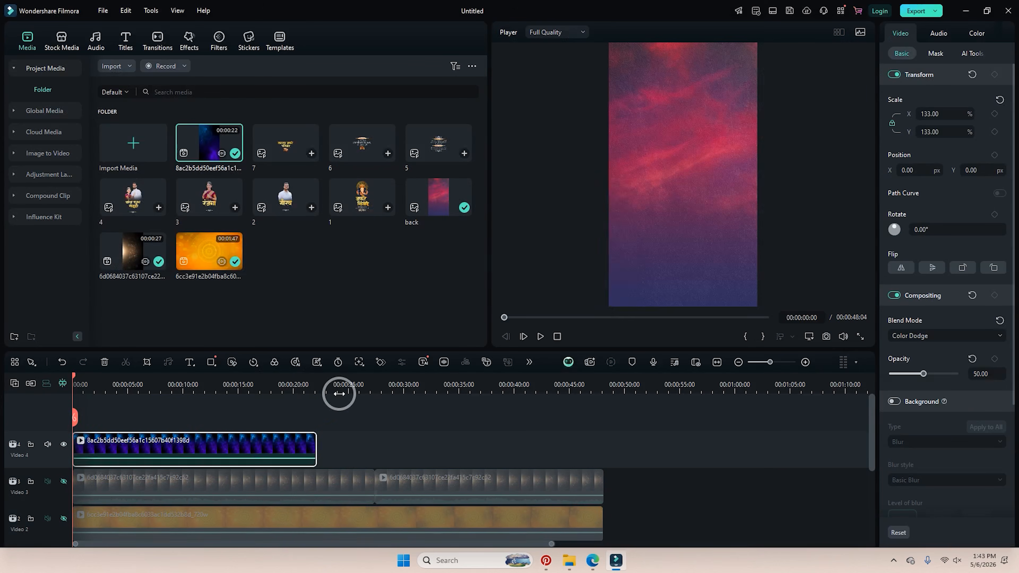
# Mute the blue galaxy clip's audio on Video 4.
pyautogui.rightClick(295, 445)
pyautogui.click(324, 245)
pyautogui.moveTo(263, 444); pyautogui.dragTo(254, 444)
# Set the galaxy clip's blend mode to Screen and its opacity to 79.
pyautogui.click(915, 336)
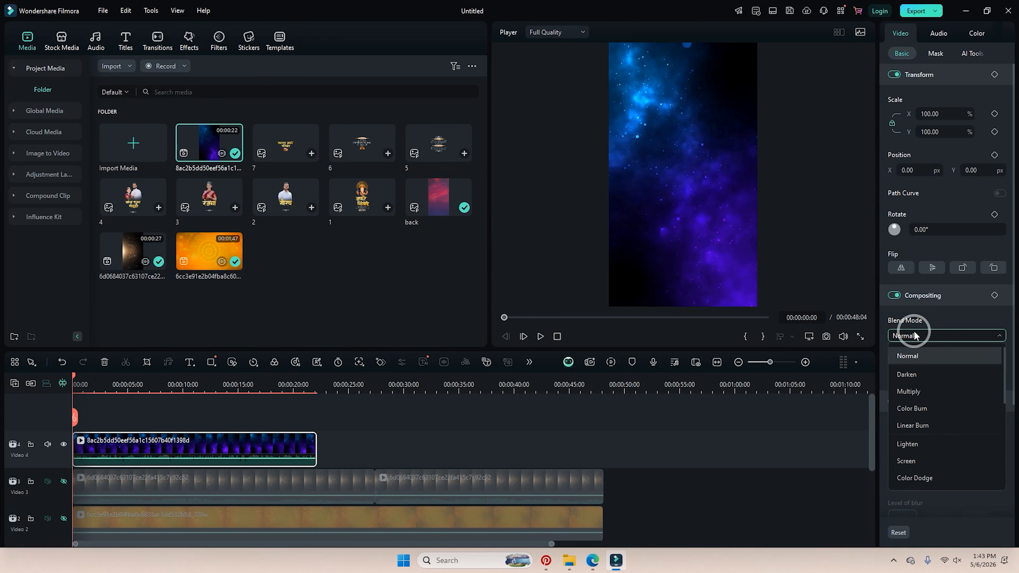
pyautogui.click(927, 371)
pyautogui.press('Down')
pyautogui.press('Down')
pyautogui.press('Down')
pyautogui.press('Down')
pyautogui.press('Down')
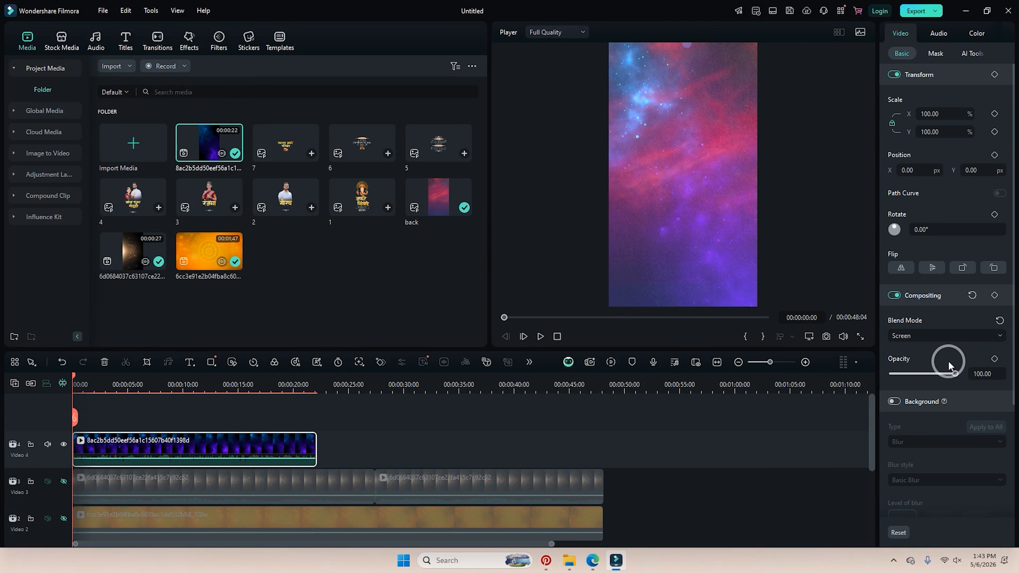
pyautogui.click(938, 339)
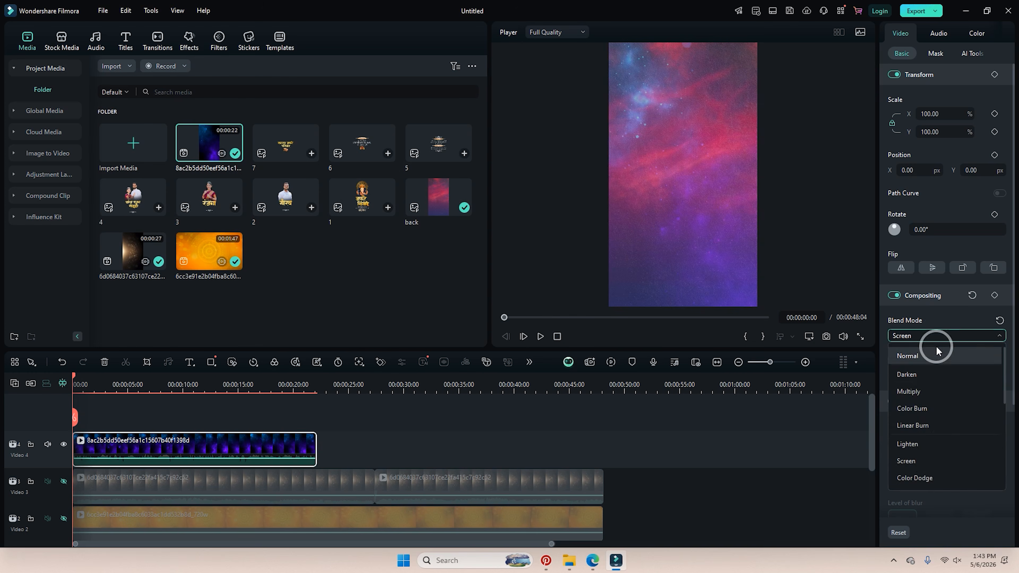
pyautogui.click(931, 474)
pyautogui.press('space')
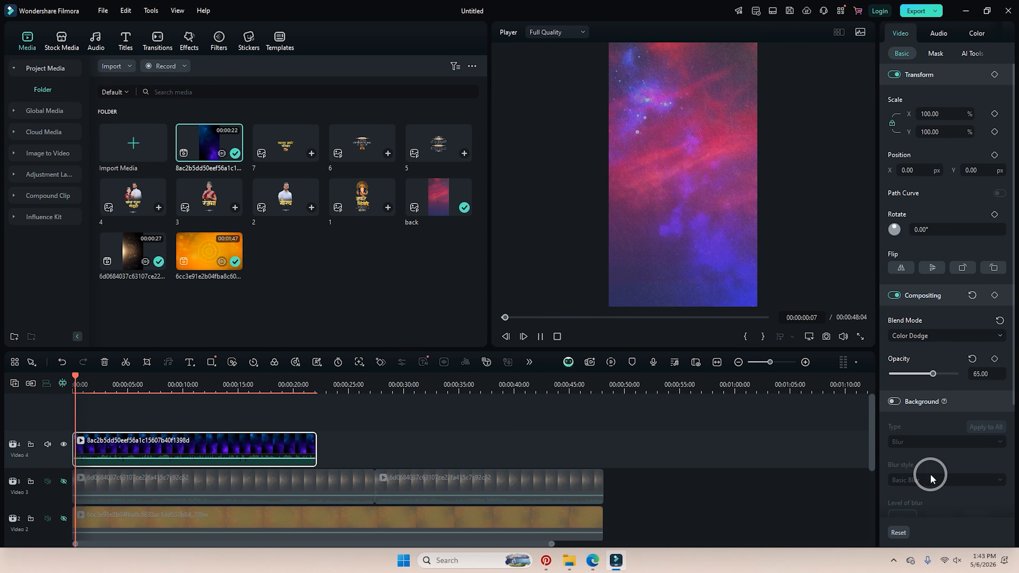
pyautogui.moveTo(932, 381)
pyautogui.mouseDown()
pyautogui.moveTo(920, 381)
pyautogui.moveTo(932, 381)
pyautogui.mouseUp()
pyautogui.click(926, 337)
pyautogui.click(922, 442)
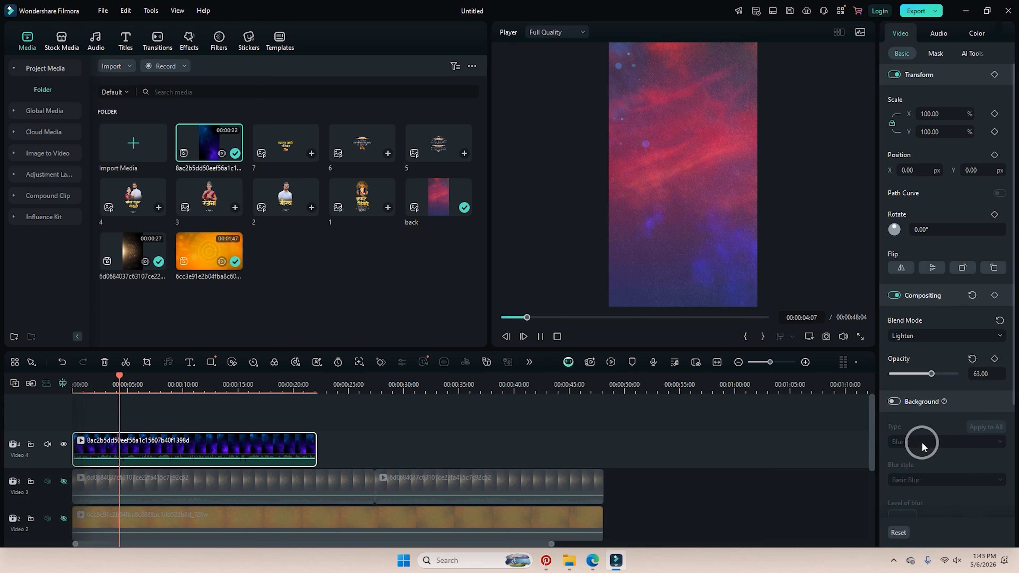
pyautogui.press('Down')
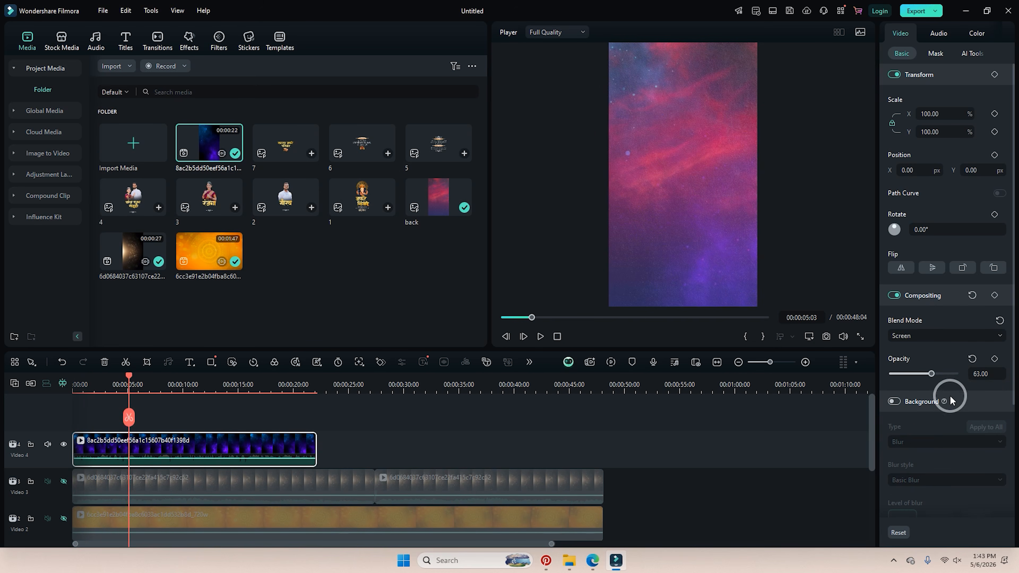
pyautogui.moveTo(931, 374); pyautogui.dragTo(943, 374)
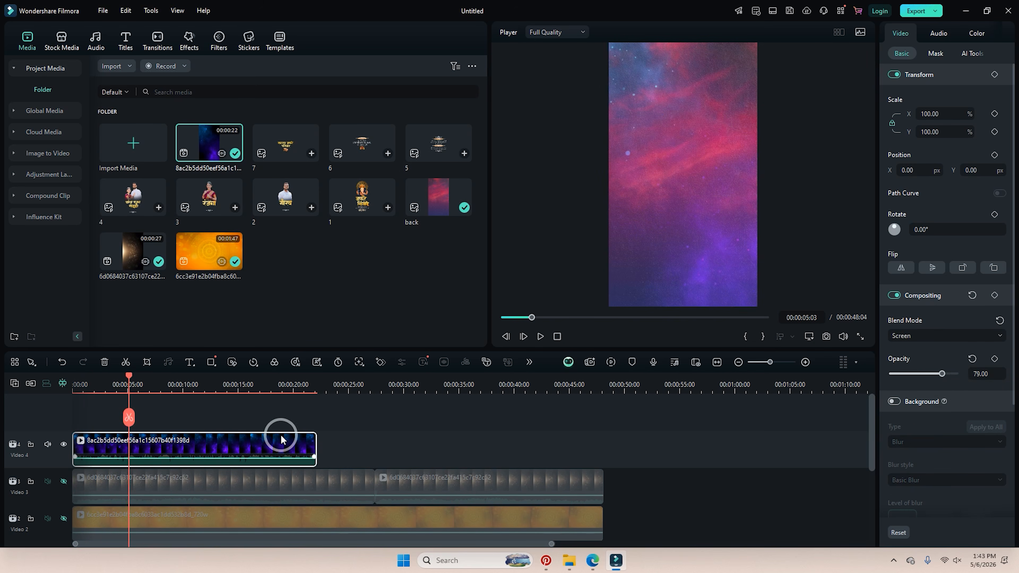
# Paste two more galaxy copies after the first on Video 4, trimming the last to end at 48:04.
pyautogui.rightClick(252, 448)
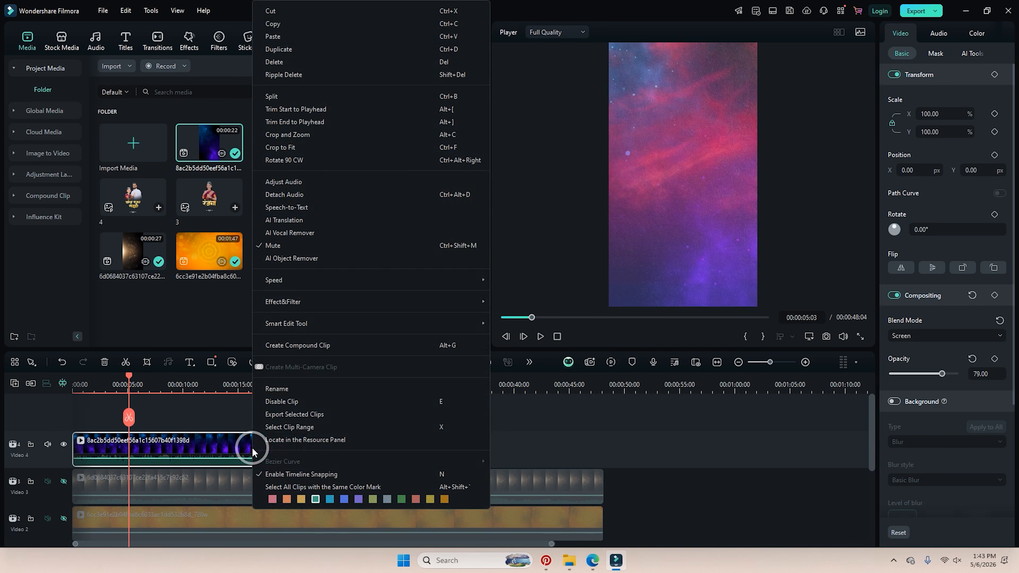
pyautogui.click(222, 411)
pyautogui.click(218, 444)
pyautogui.click(260, 445)
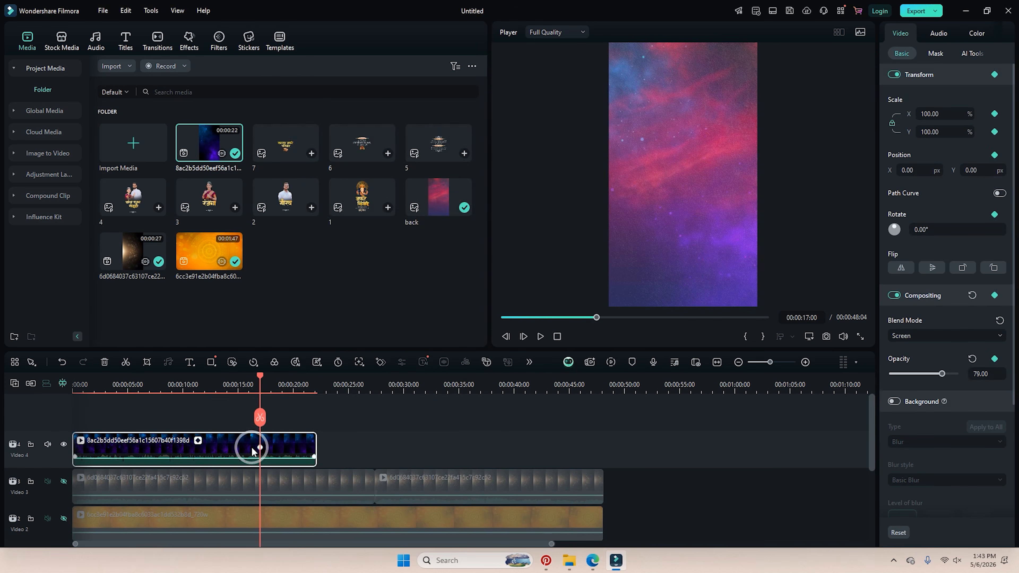
pyautogui.click(316, 376)
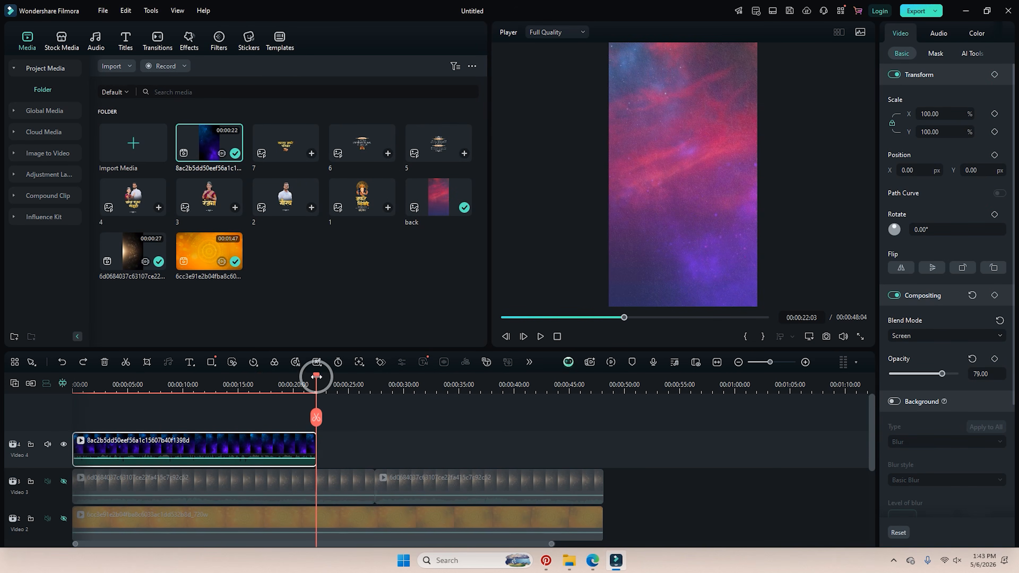
pyautogui.hotkey('ctrl', 'v')
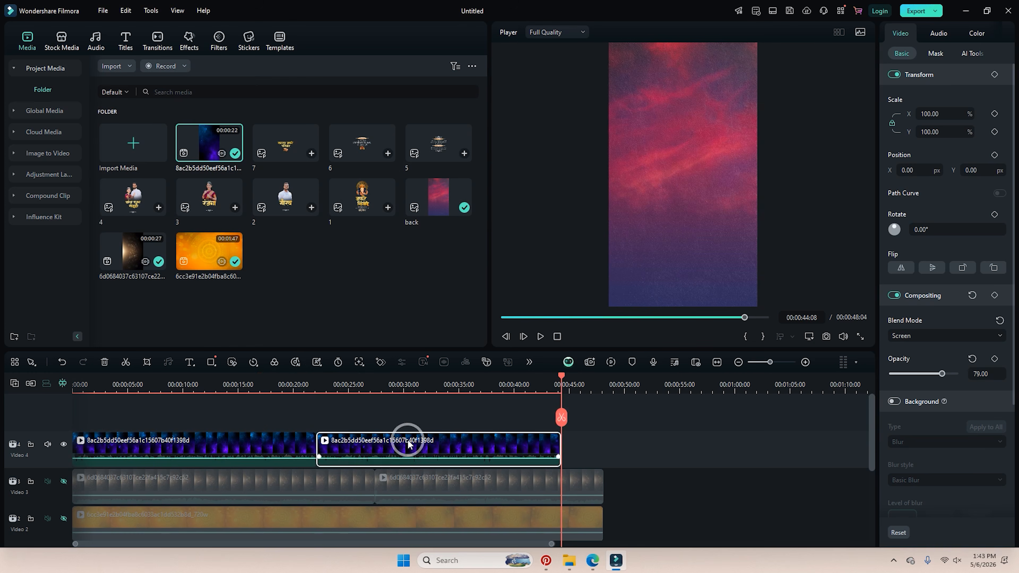
pyautogui.hotkey('ctrl', 'v')
pyautogui.moveTo(802, 441); pyautogui.dragTo(602, 446)
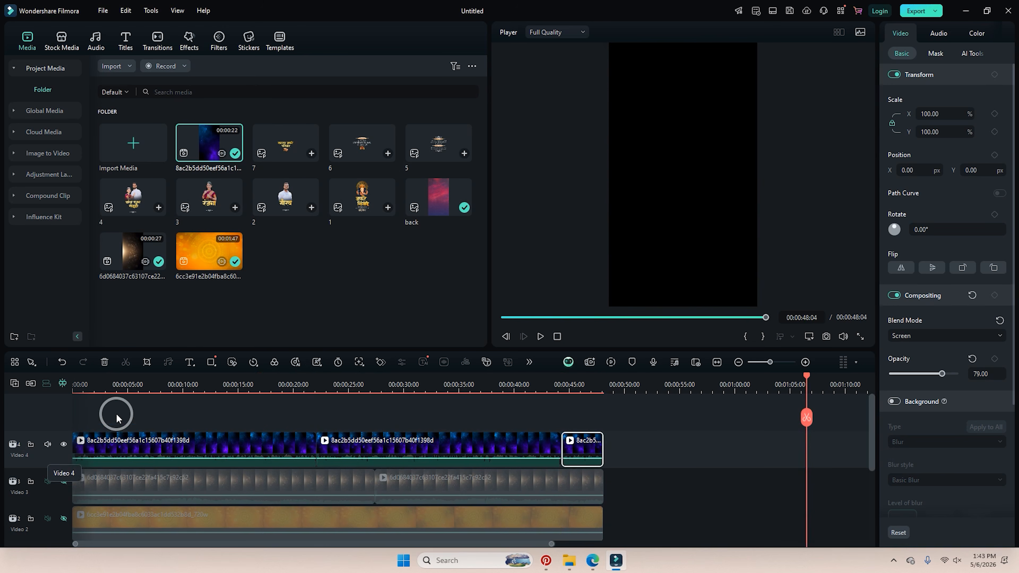
pyautogui.click(118, 427)
# Unhide the Video 3 sparkle and Video 2 orange tracks and preview the layered backgrounds.
pyautogui.click(133, 382)
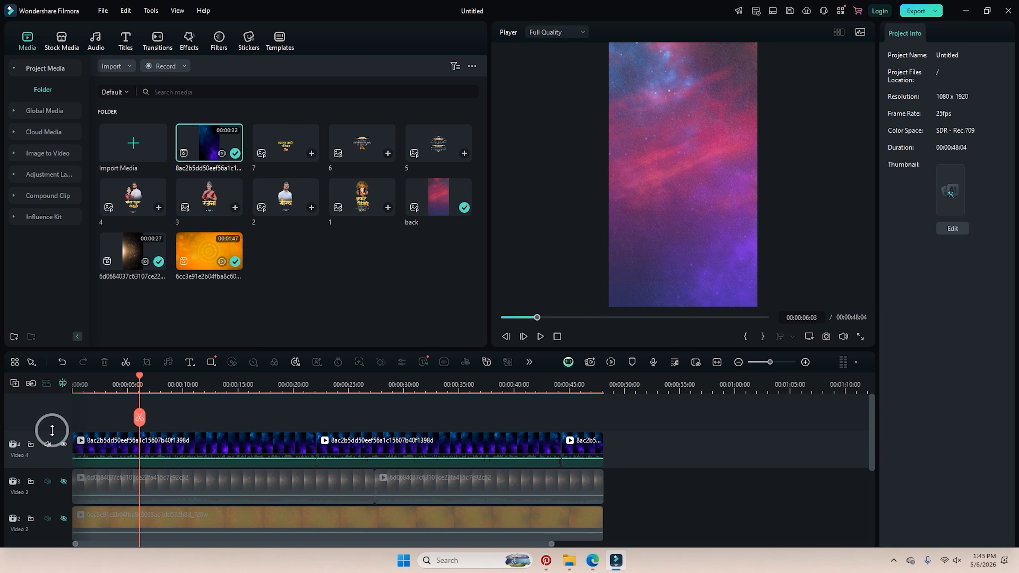
pyautogui.click(63, 481)
pyautogui.click(63, 519)
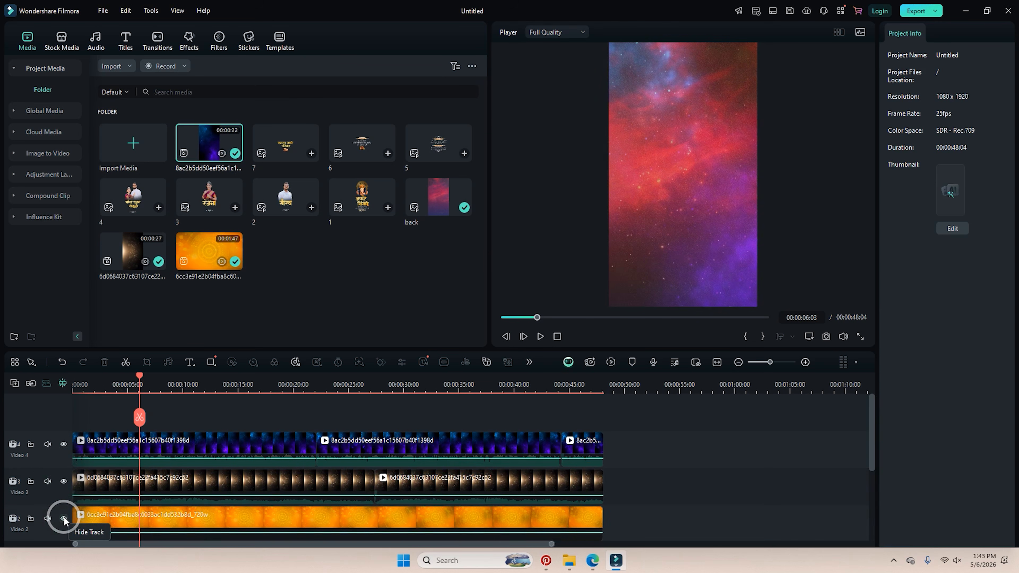
pyautogui.press('space')
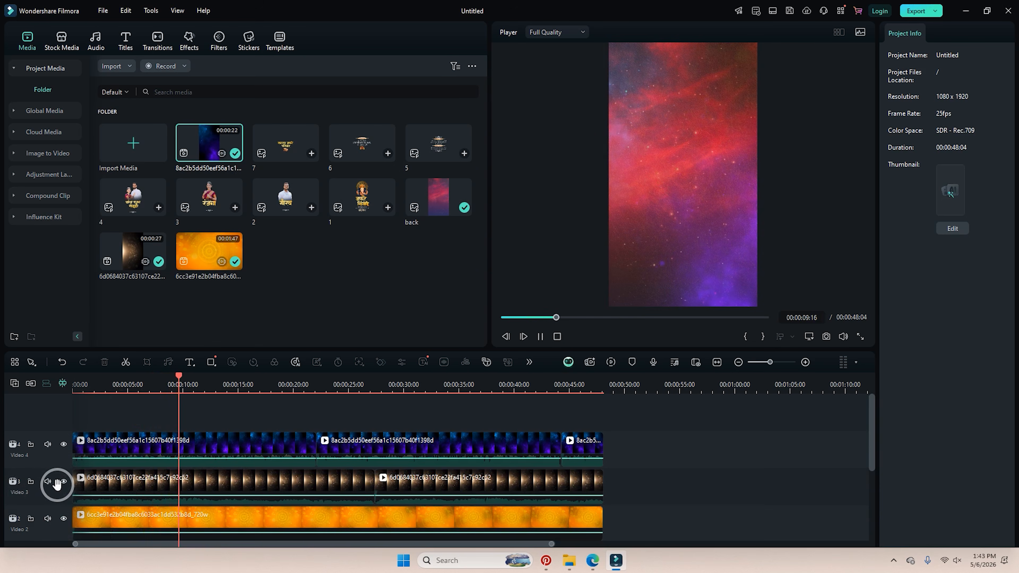
# Lower both sparkle overlay clips on Video 3 to 20 opacity.
pyautogui.click(125, 483)
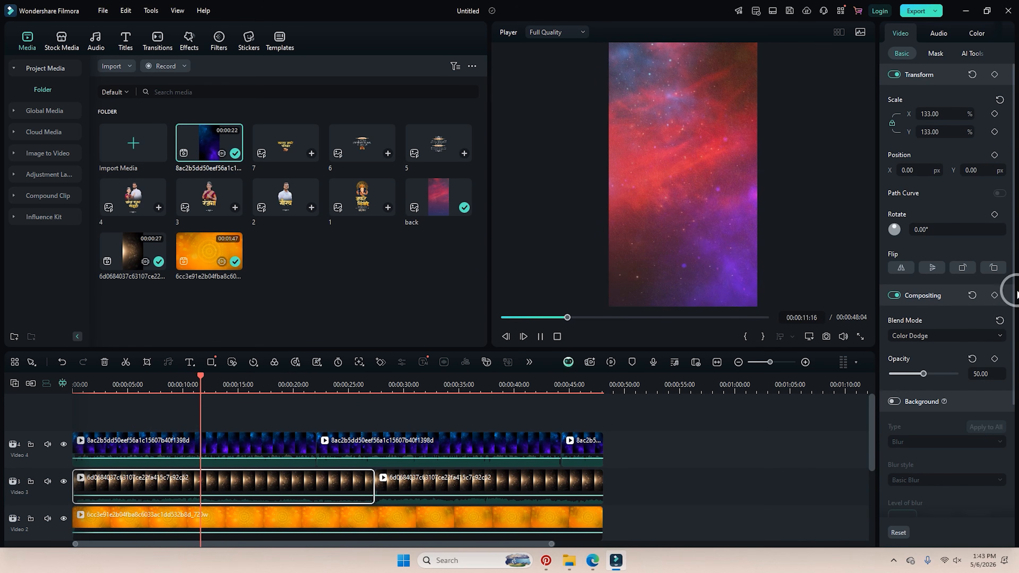
pyautogui.click(922, 374)
pyautogui.moveTo(922, 374); pyautogui.dragTo(906, 374)
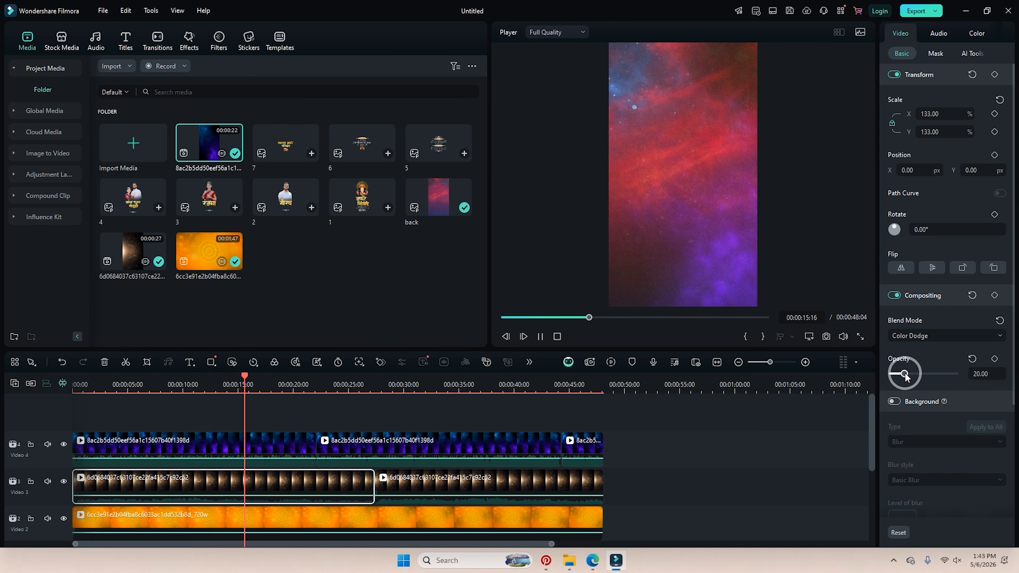
pyautogui.click(984, 373)
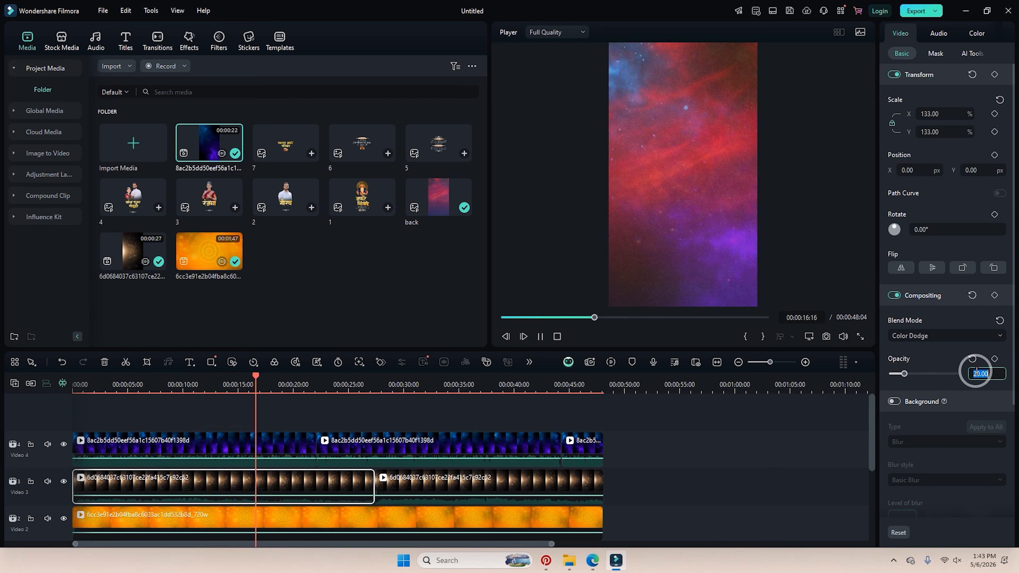
pyautogui.click(462, 476)
pyautogui.click(478, 383)
pyautogui.press('space')
pyautogui.click(982, 374)
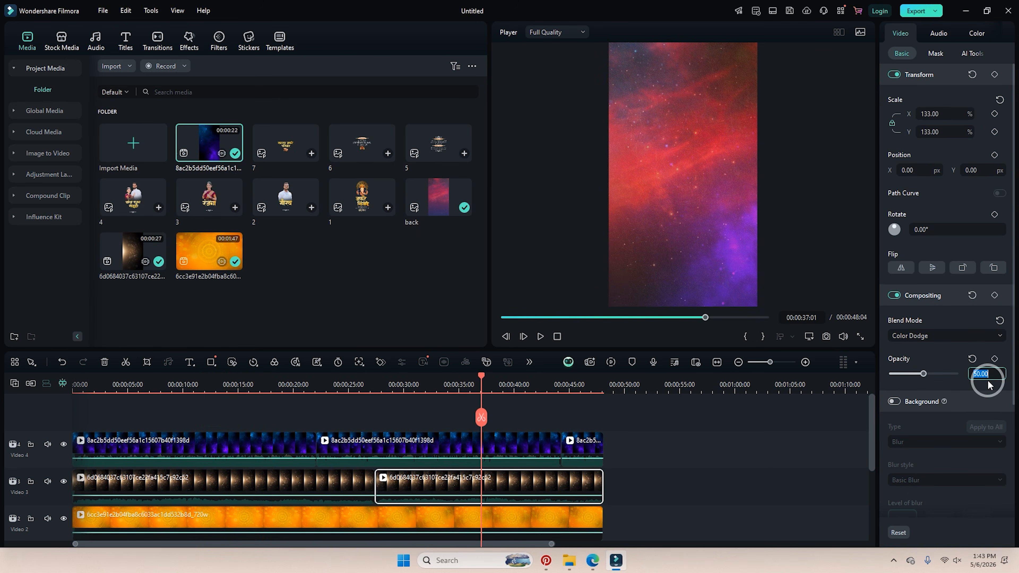
pyautogui.write('20')
pyautogui.moveTo(336, 382)
pyautogui.mouseDown()
pyautogui.moveTo(437, 389)
pyautogui.moveTo(38, 391)
pyautogui.mouseUp()
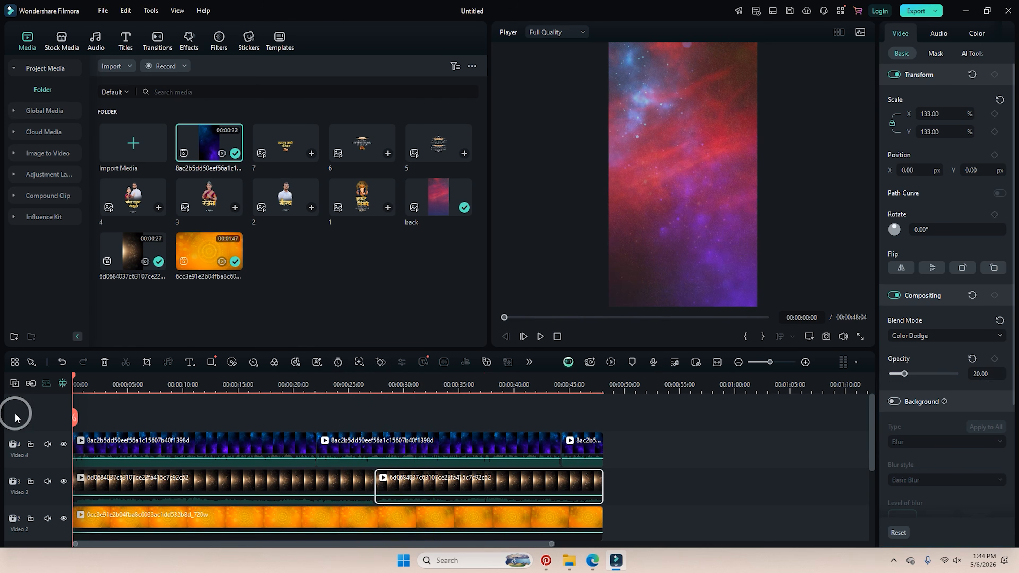
# Lock the galaxy, sparkle, orange and back background tracks against edits.
pyautogui.click(30, 444)
pyautogui.click(30, 481)
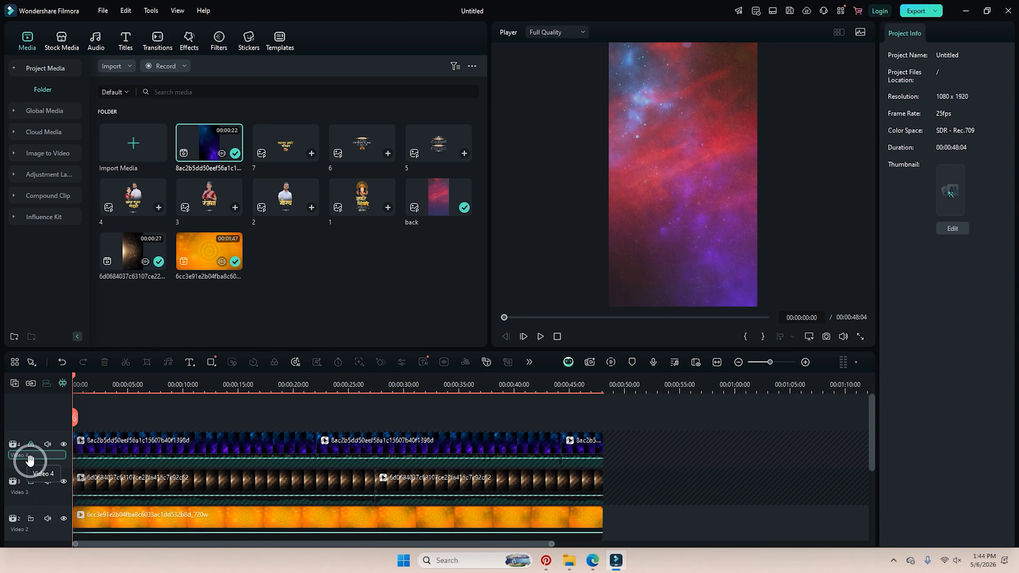
pyautogui.click(30, 518)
pyautogui.scroll(-2, 162, 518)
pyautogui.click(31, 493)
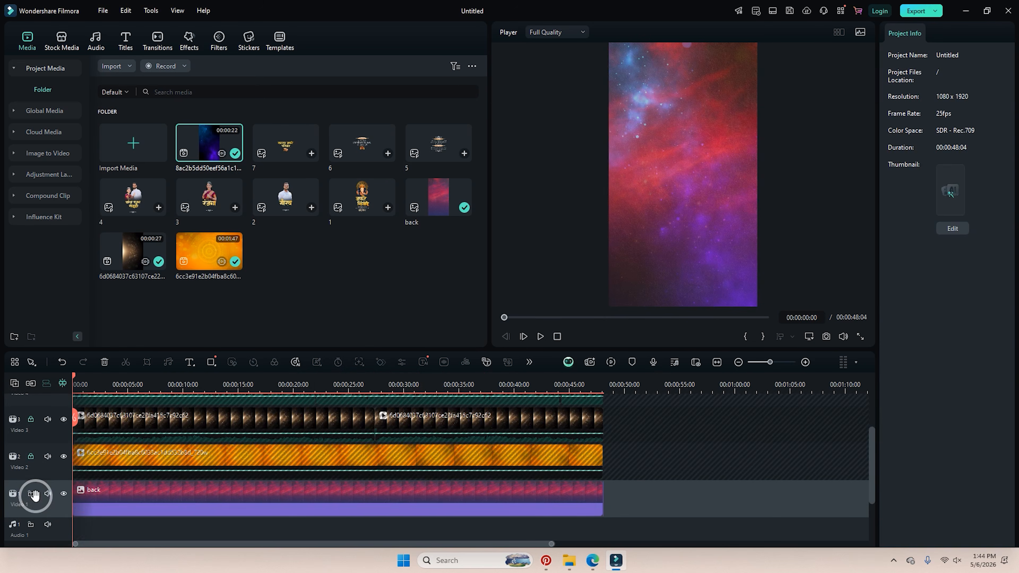
pyautogui.scroll(2, 145, 450)
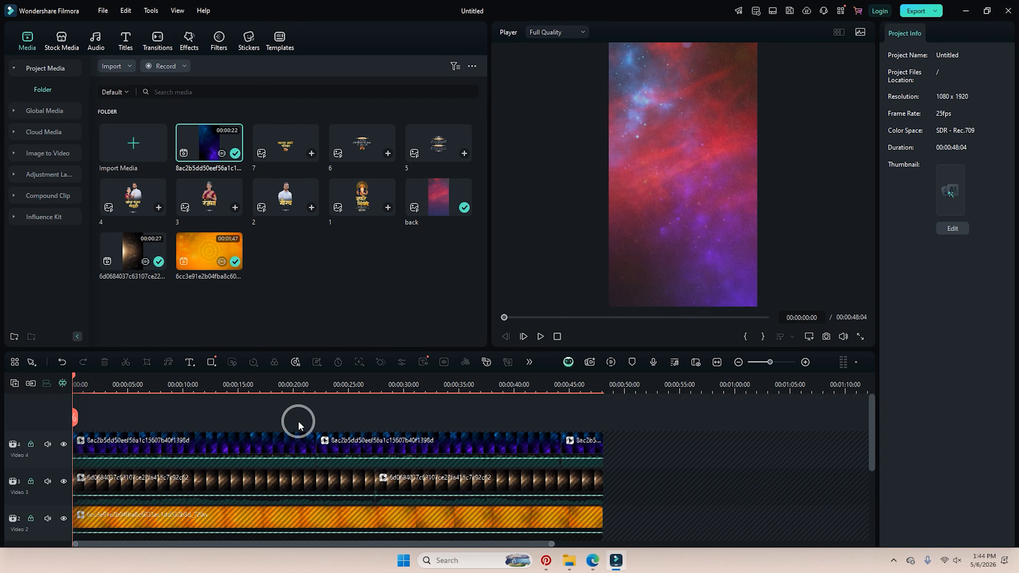
# Add the Ganesha image (media item 1) on a new Video 5 track at 00:00.
pyautogui.click(282, 296)
pyautogui.moveTo(361, 206); pyautogui.dragTo(57, 414)
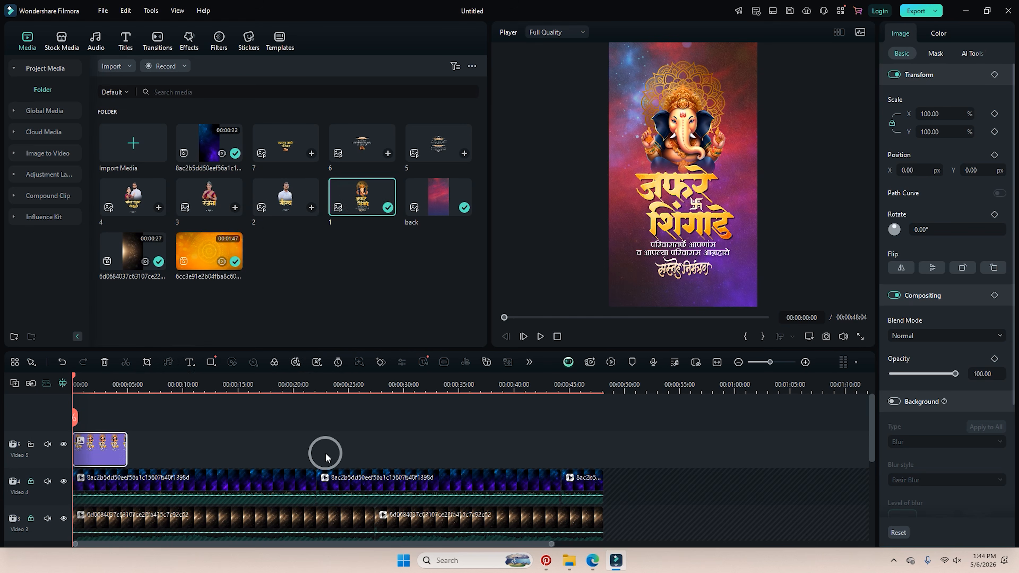
pyautogui.scroll(-5, 303, 472)
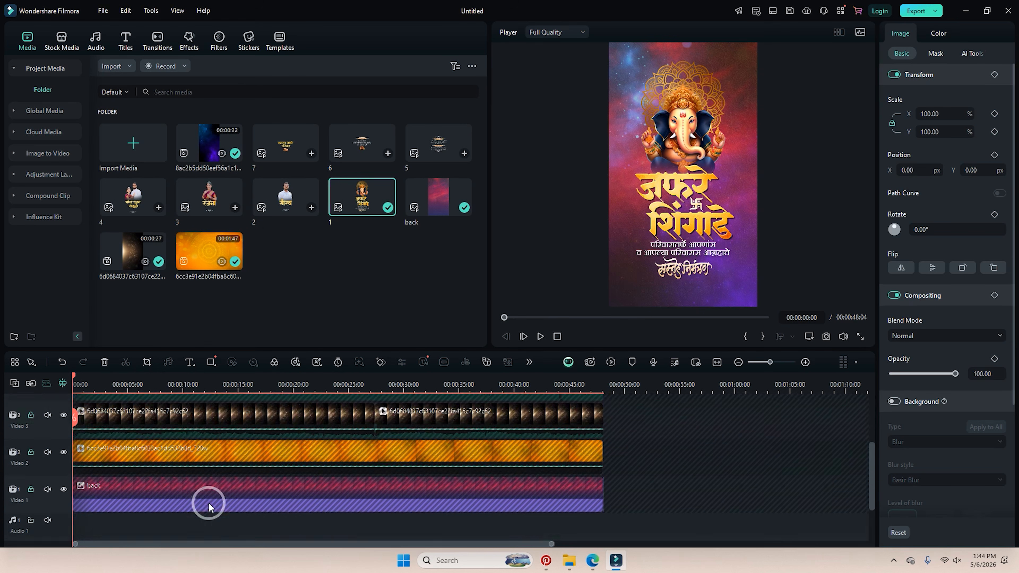
pyautogui.scroll(4, 207, 500)
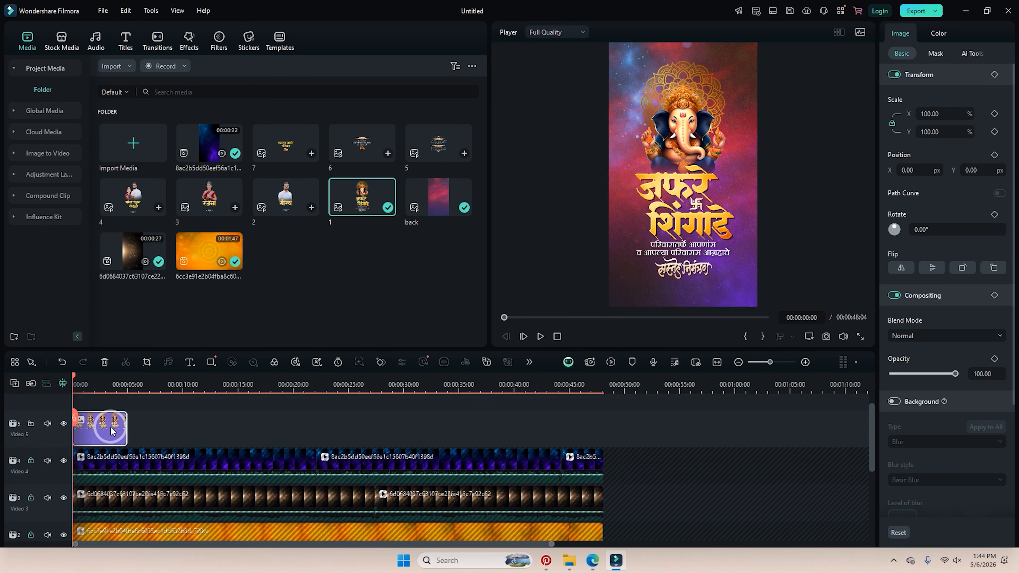
# Stretch the Ganesha clip on Video 5 to about 5 seconds and check its duration.
pyautogui.moveTo(125, 420); pyautogui.dragTo(125, 427)
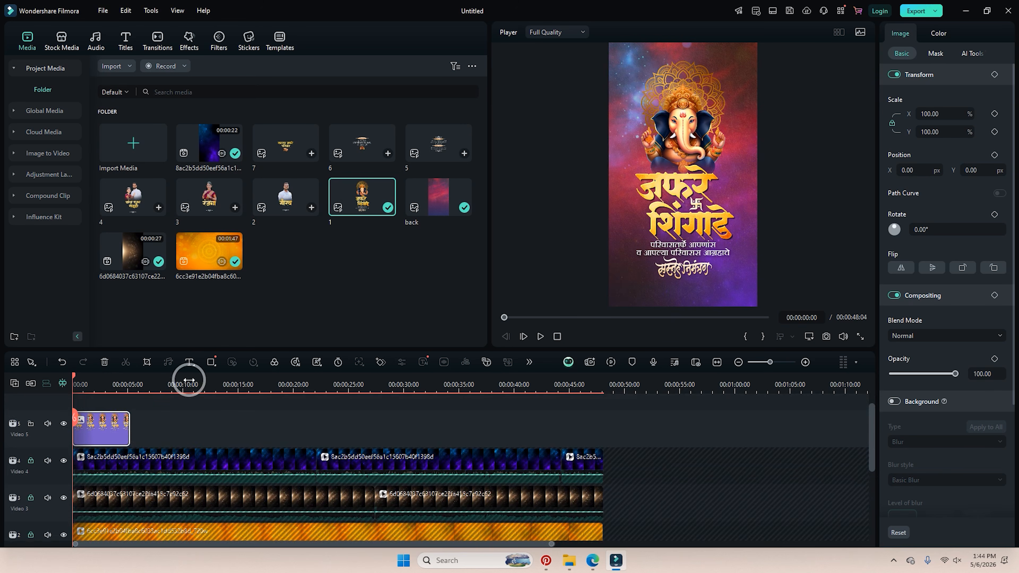
pyautogui.press('Delete')
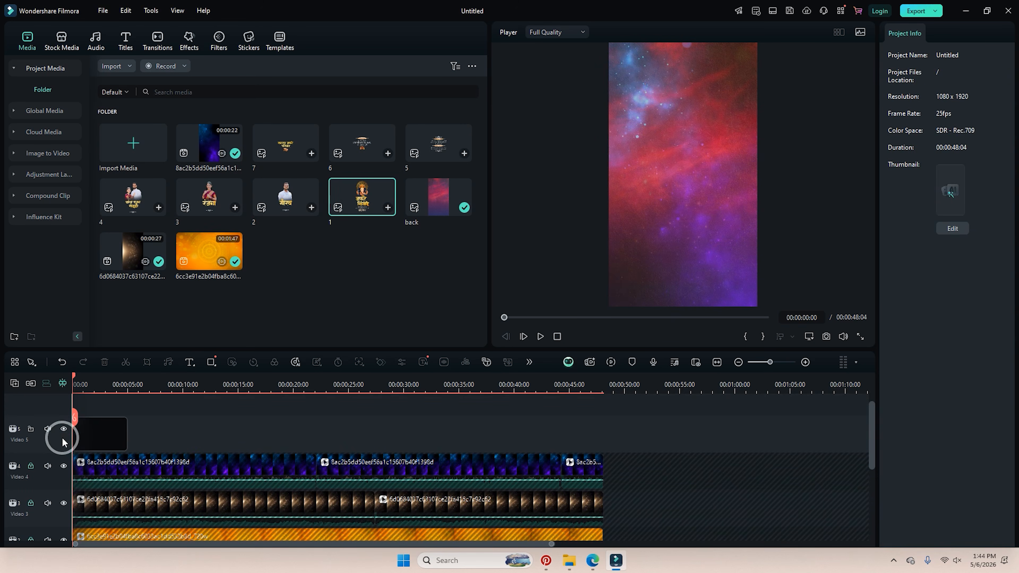
pyautogui.hotkey('ctrl', 'z')
pyautogui.rightClick(84, 425)
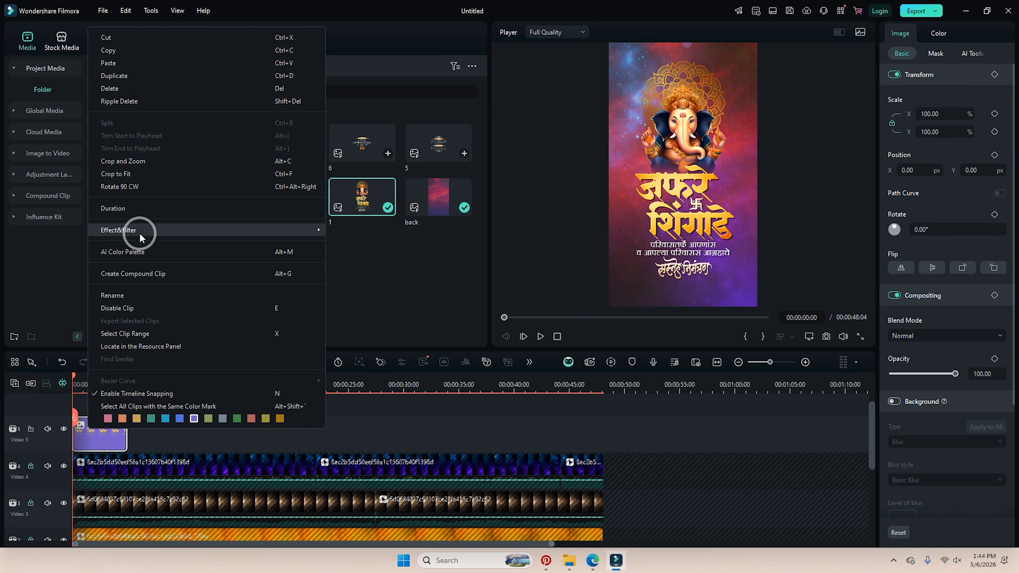
pyautogui.click(161, 209)
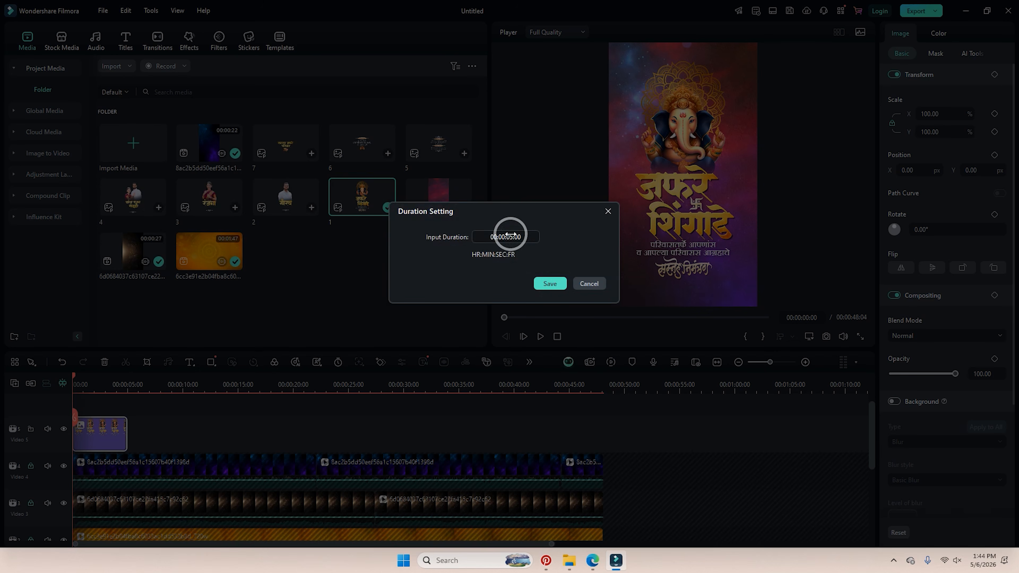
pyautogui.click(608, 211)
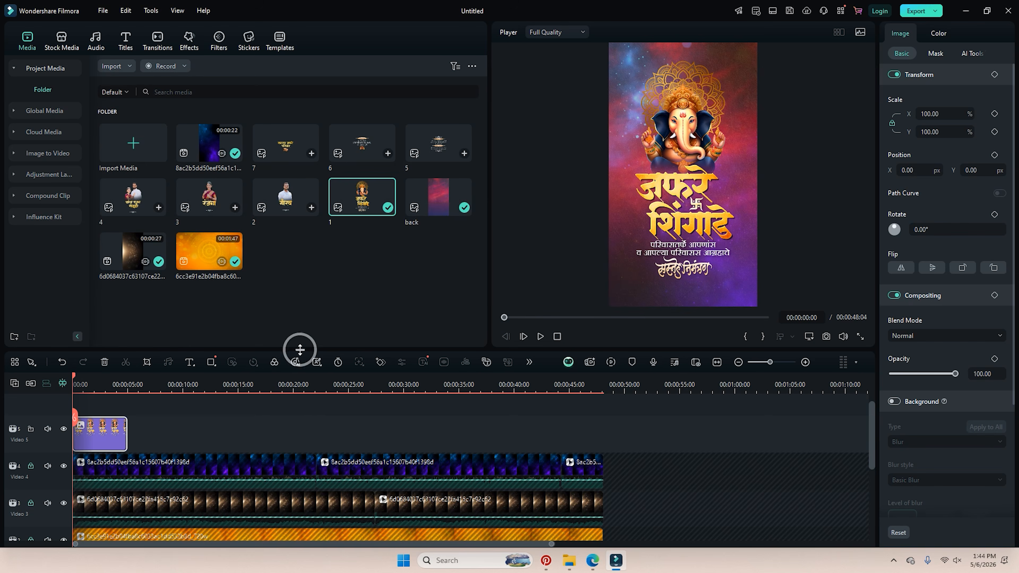
# Search transitions for 'zoom' and apply Warp Zoom 6 to the Ganesha clip.
pyautogui.click(157, 38)
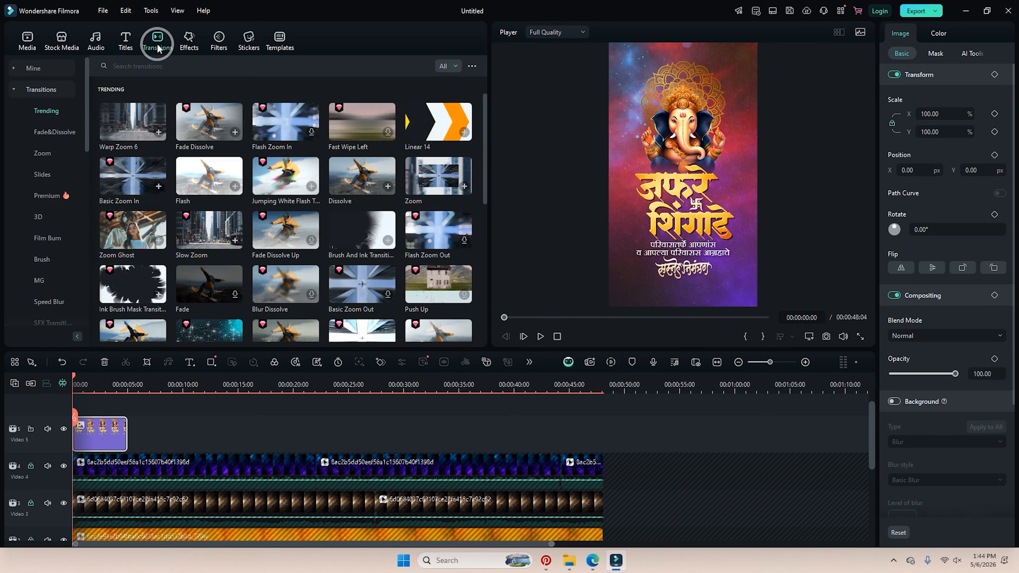
pyautogui.click(158, 67)
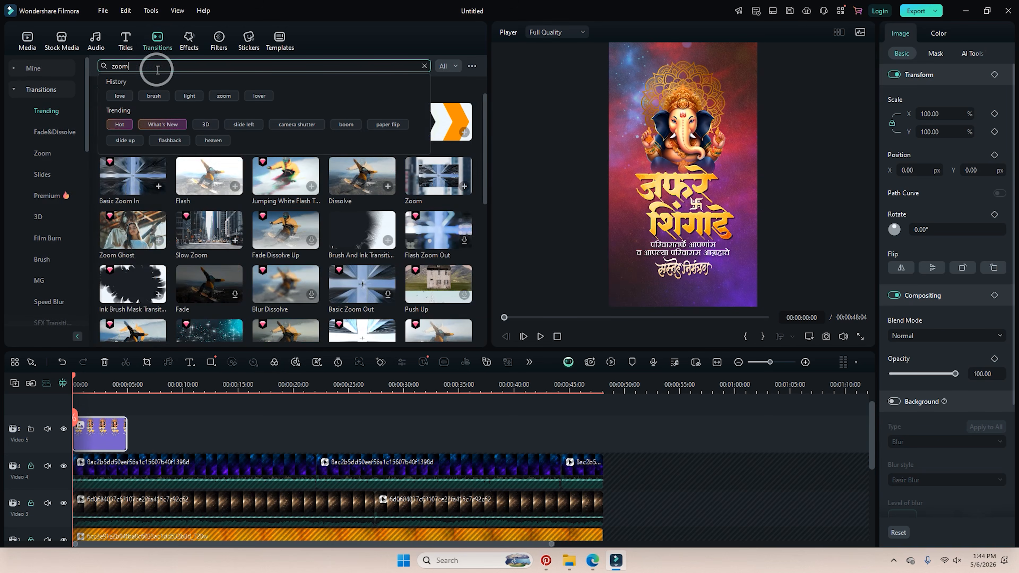
pyautogui.write('zoom')
pyautogui.press('Return')
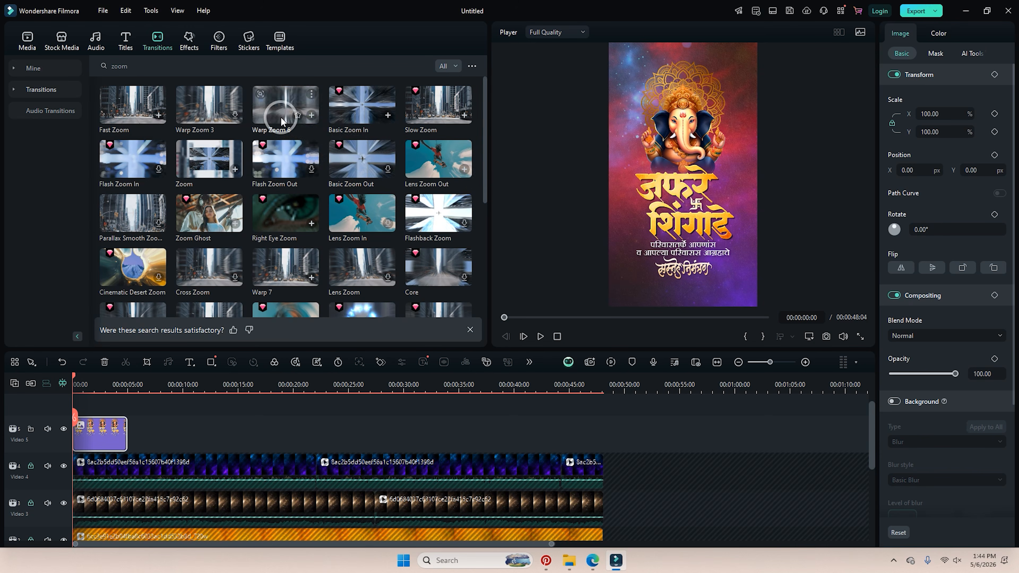
pyautogui.moveTo(283, 122); pyautogui.dragTo(78, 404)
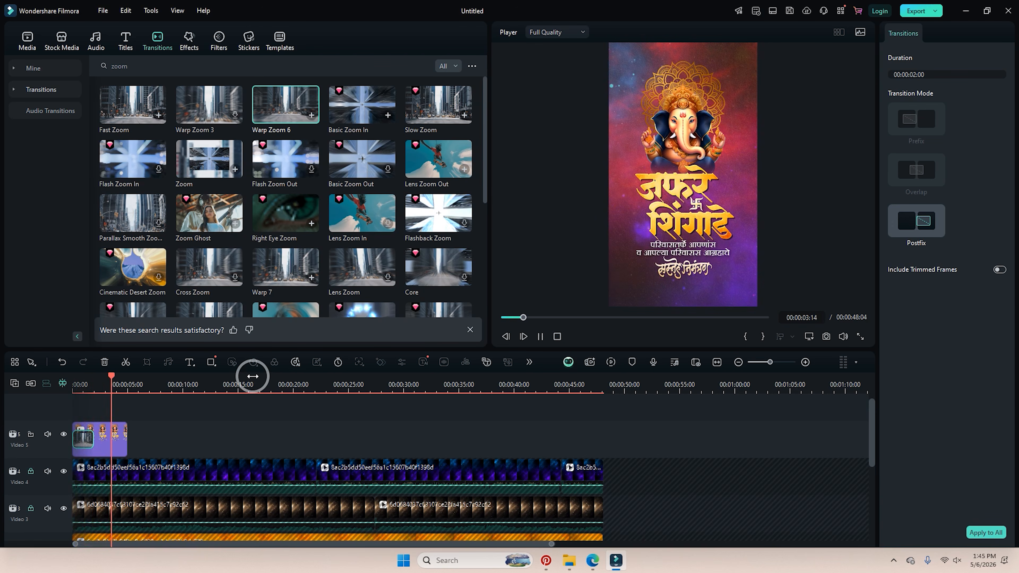
pyautogui.click(131, 438)
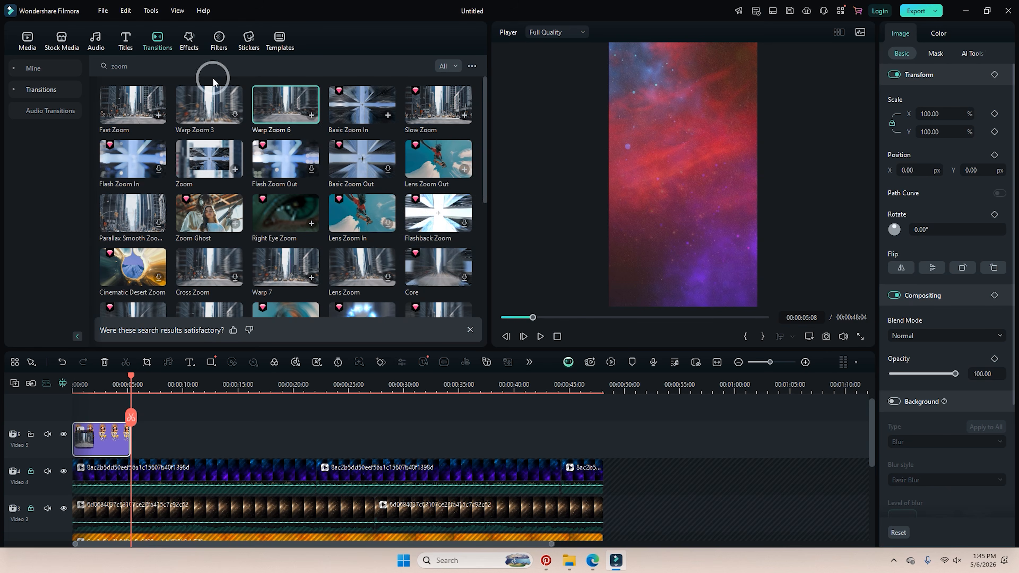
# Search transitions for 'light', add Cinematic Digital Slide to the Ganesha clip's end, and preview from the start.
pyautogui.moveTo(146, 69); pyautogui.dragTo(94, 91)
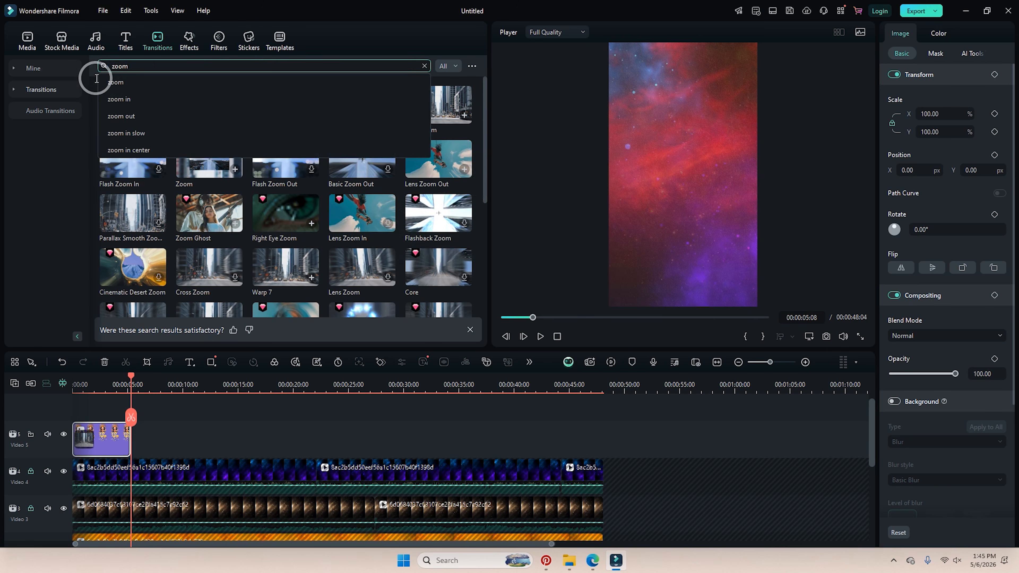
pyautogui.press('BackSpace')
pyautogui.press('BackSpace')
pyautogui.press('BackSpace')
pyautogui.press('BackSpace')
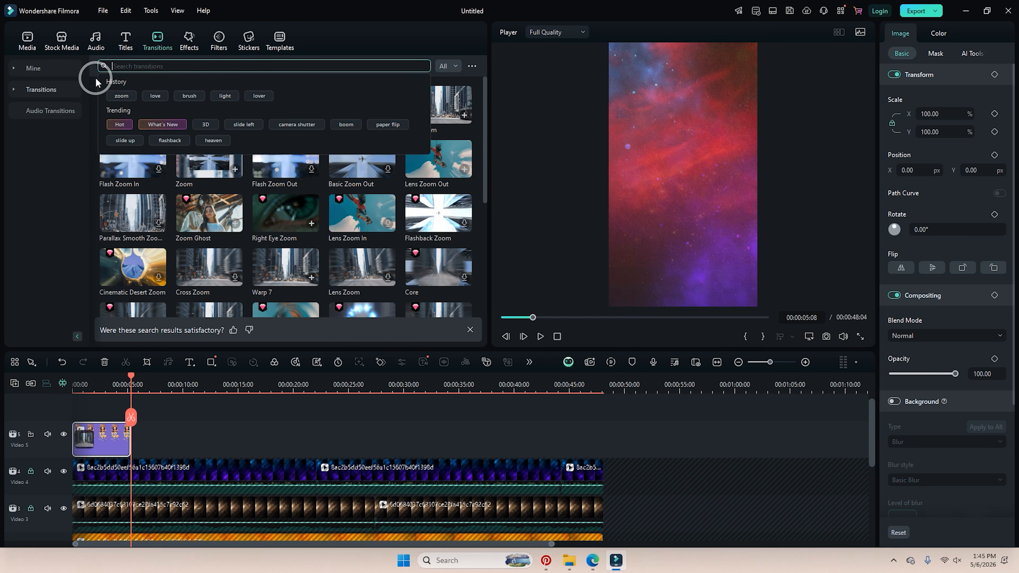
pyautogui.write('light')
pyautogui.press('Return')
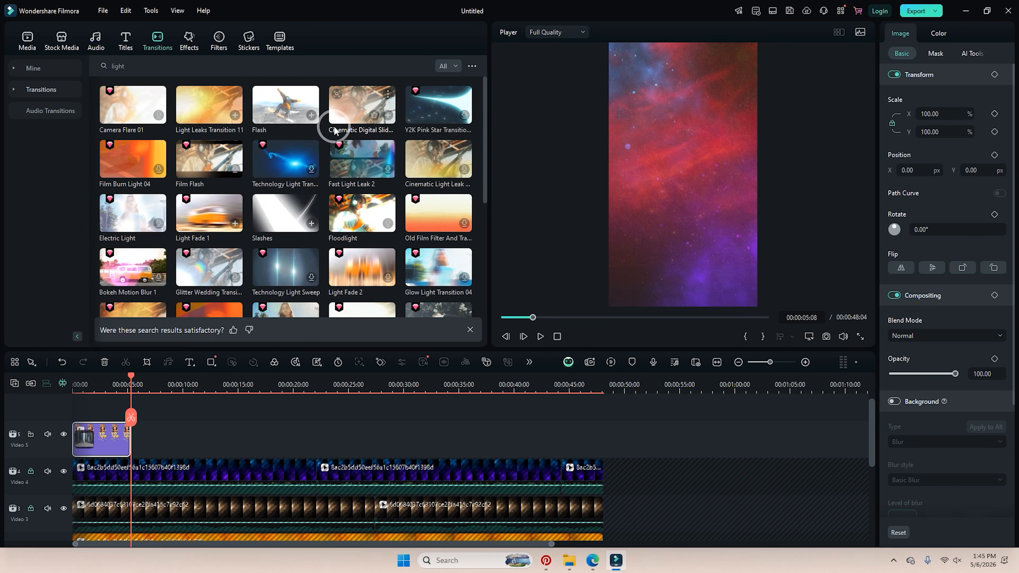
pyautogui.moveTo(341, 108); pyautogui.dragTo(114, 413)
pyautogui.click(78, 386)
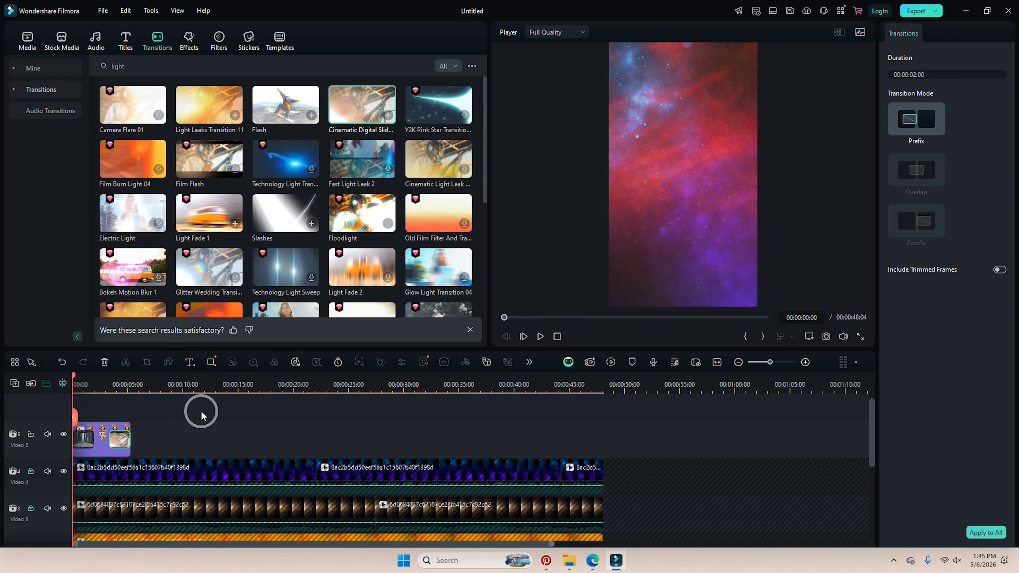
pyautogui.press('space')
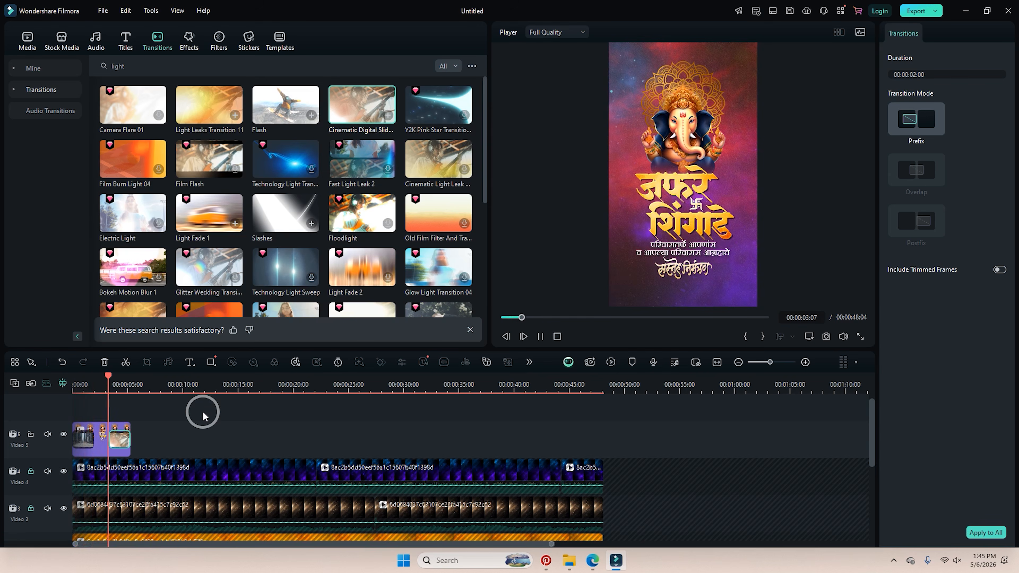
# Place the groom's portrait (media item 2) on a new Video 6 track at 00:00:04:14.
pyautogui.press('space')
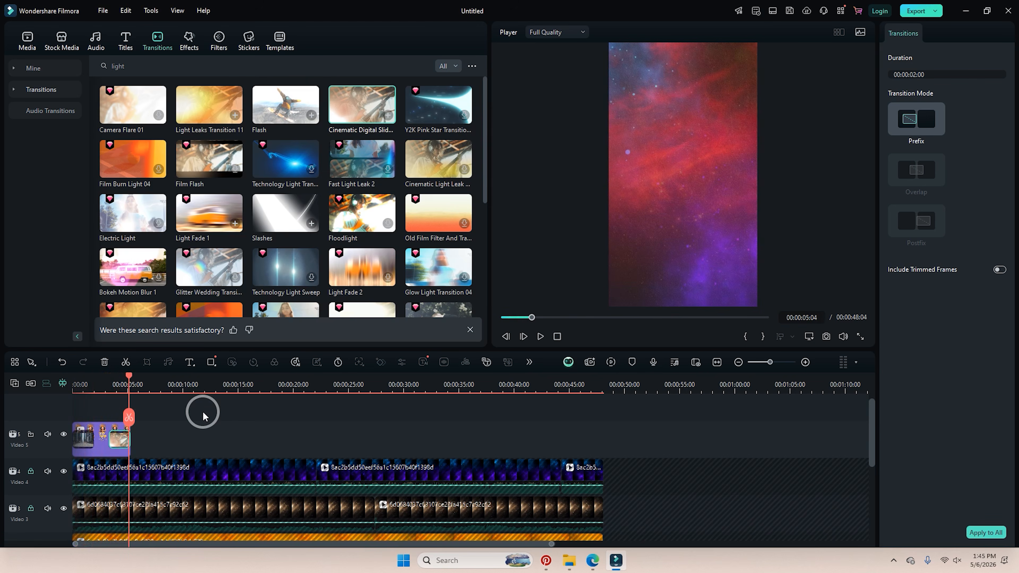
pyautogui.moveTo(128, 377); pyautogui.dragTo(124, 382)
pyautogui.click(27, 41)
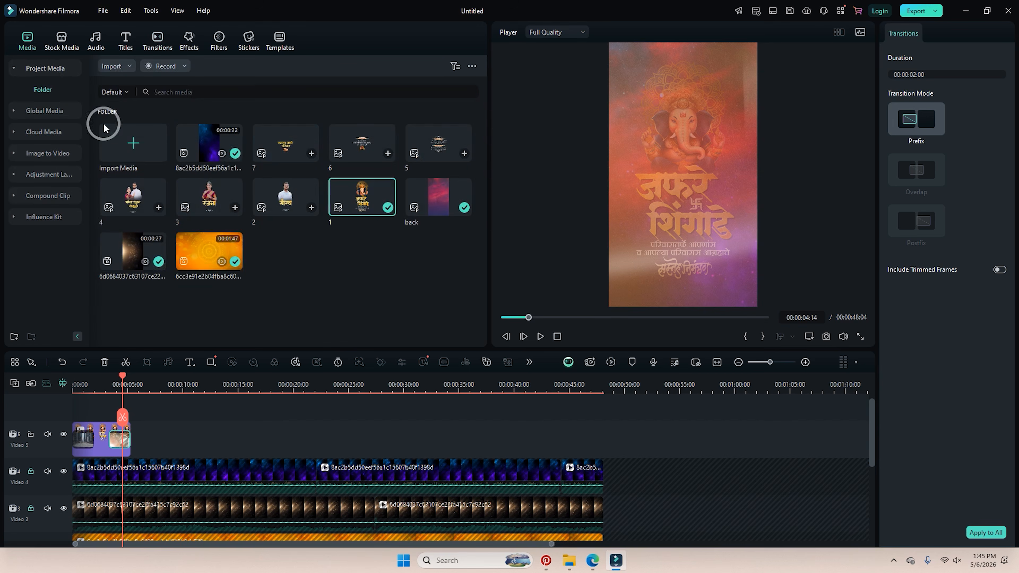
pyautogui.moveTo(286, 197); pyautogui.dragTo(177, 440)
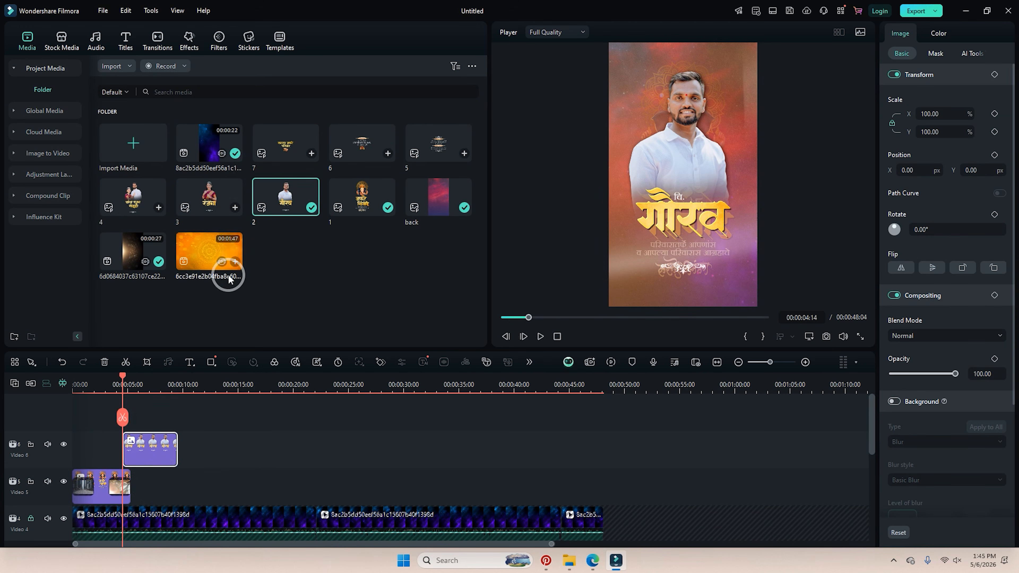
# Search transitions for 'blur' and apply Halo Blur to the start of the groom's portrait clip.
pyautogui.click(159, 52)
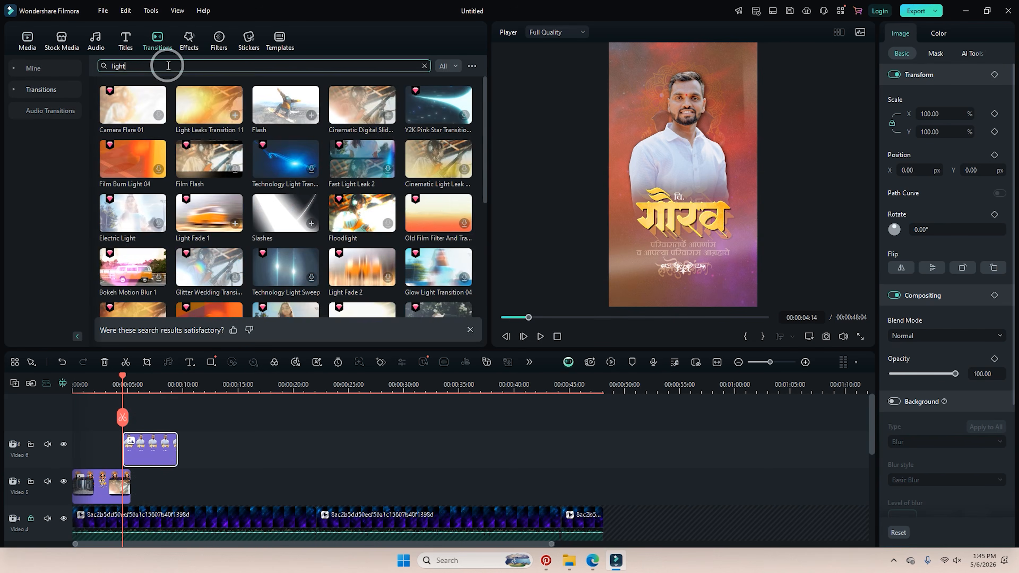
pyautogui.click(101, 68)
pyautogui.write('love')
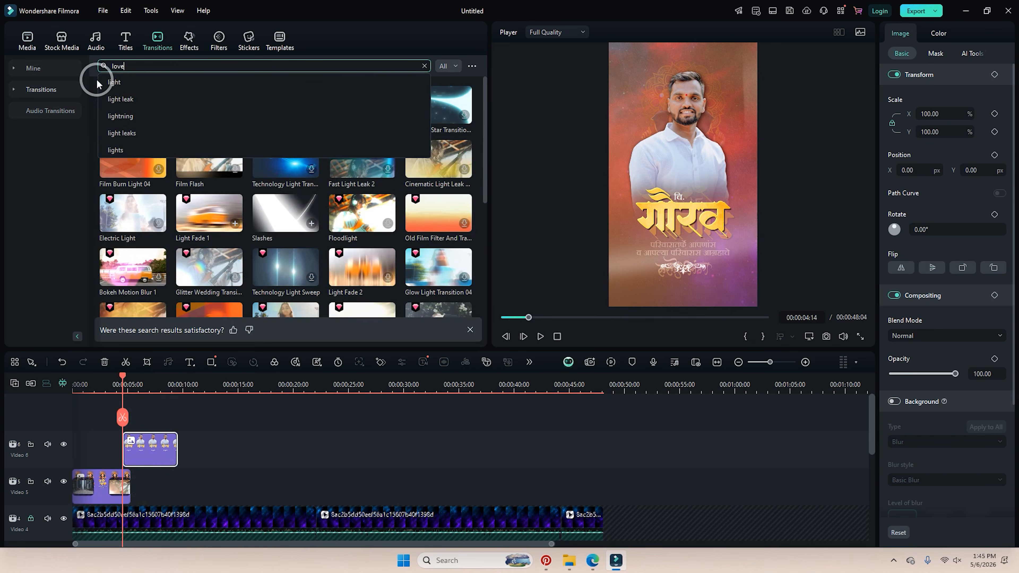
pyautogui.press('BackSpace')
pyautogui.press('BackSpace')
pyautogui.press('BackSpace')
pyautogui.press('BackSpace')
pyautogui.write('blu')
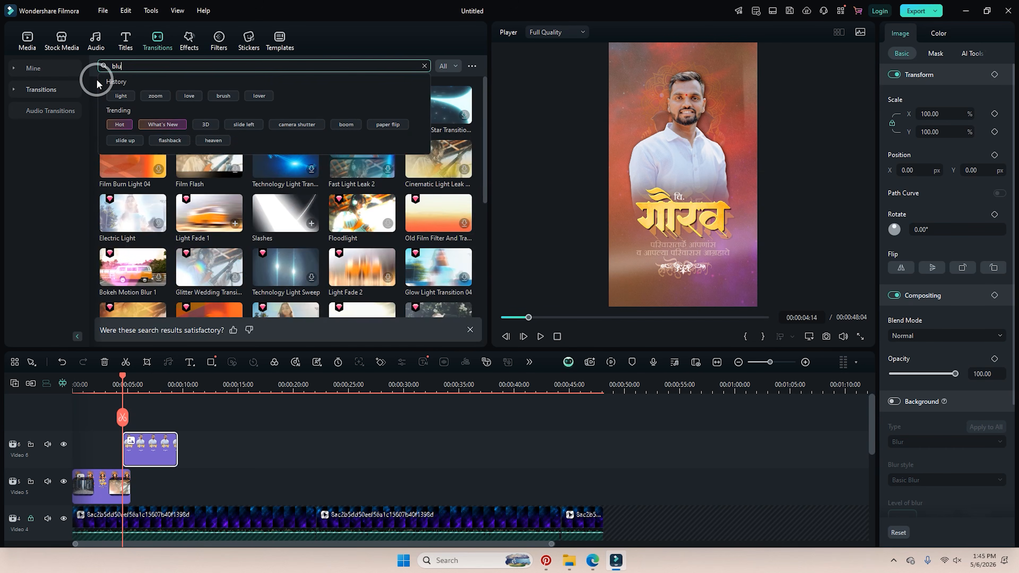
pyautogui.write('r')
pyautogui.press('Return')
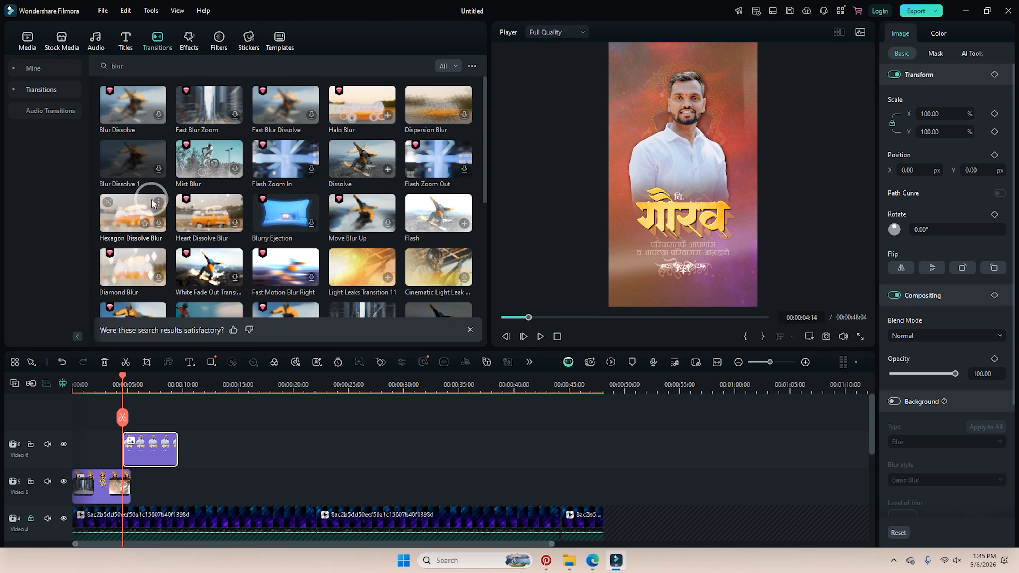
pyautogui.click(357, 125)
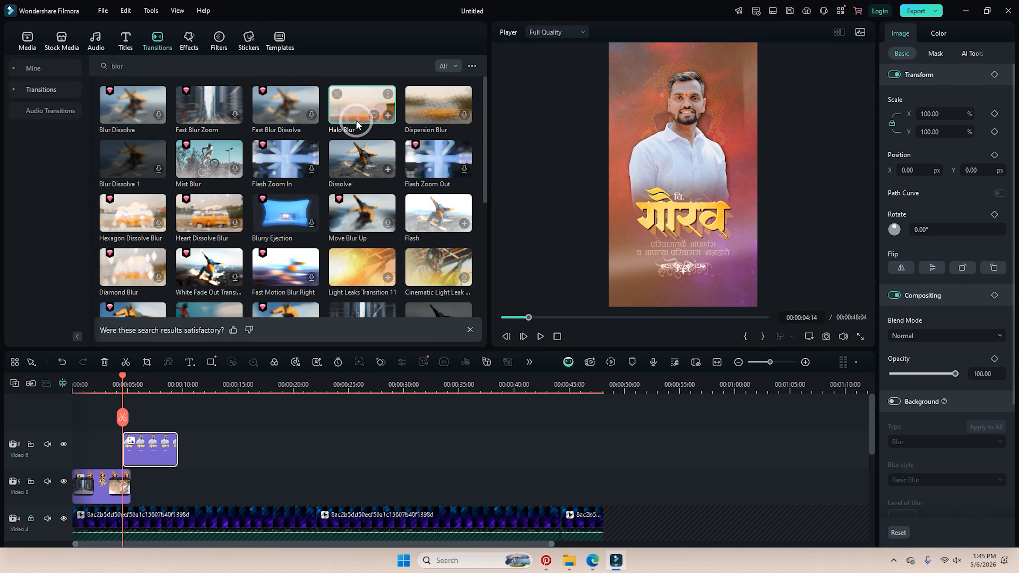
pyautogui.moveTo(358, 125); pyautogui.dragTo(130, 442)
# Preview the Halo Blur transition, then bring Photoshop back to the front.
pyautogui.click(109, 382)
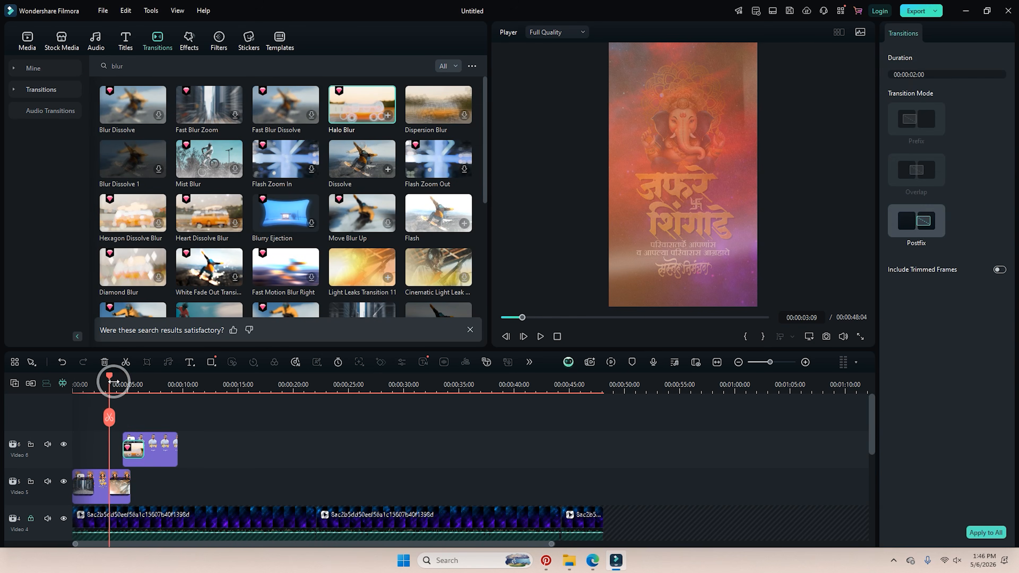
pyautogui.press('space')
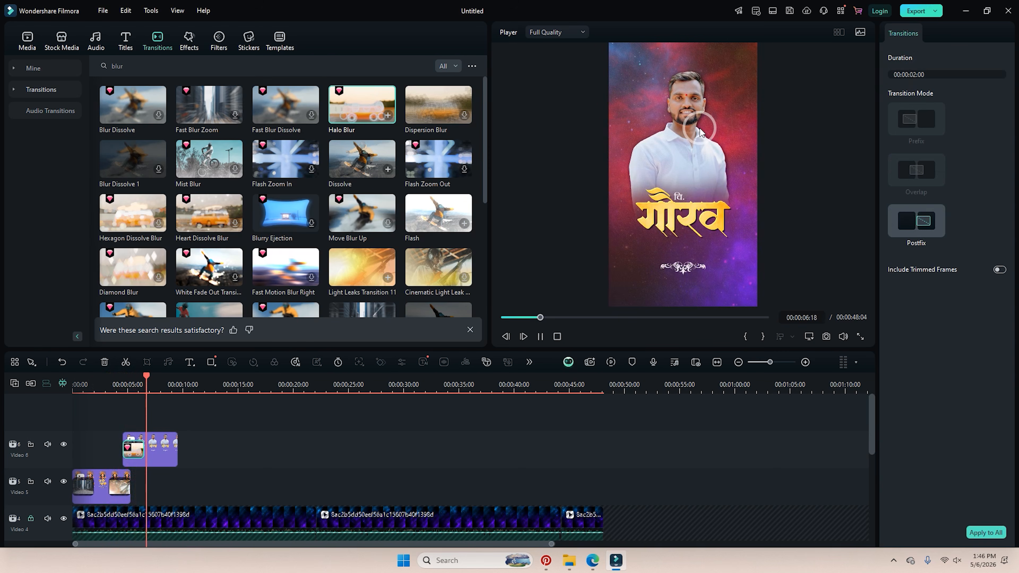
pyautogui.press('space')
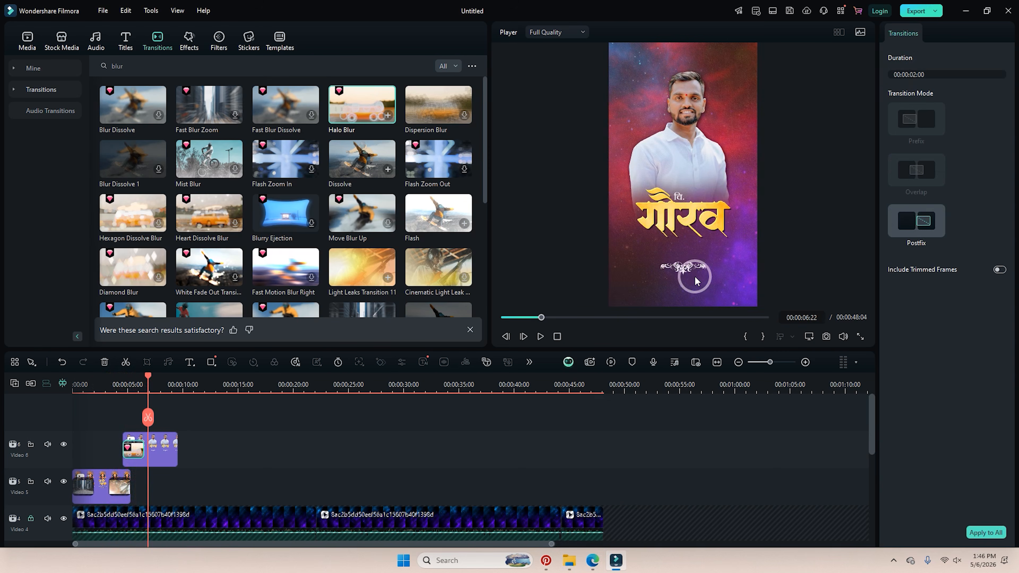
pyautogui.click(474, 560)
pyautogui.click(639, 418)
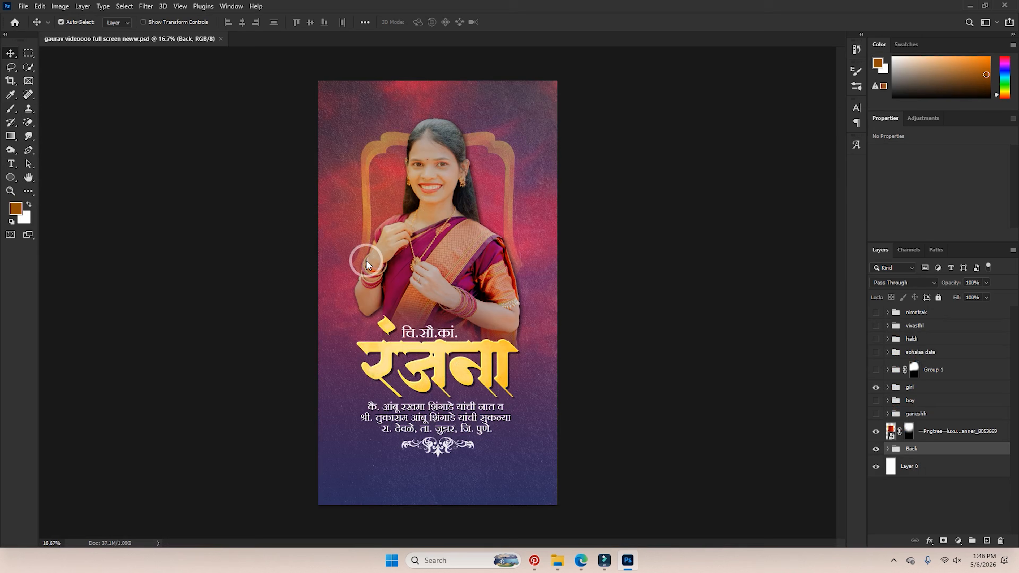
# In Photoshop, hide the bride's group, show the groom's group and select its three-line Marathi text.
pyautogui.click(876, 387)
pyautogui.click(876, 401)
pyautogui.scroll(2, 506, 418)
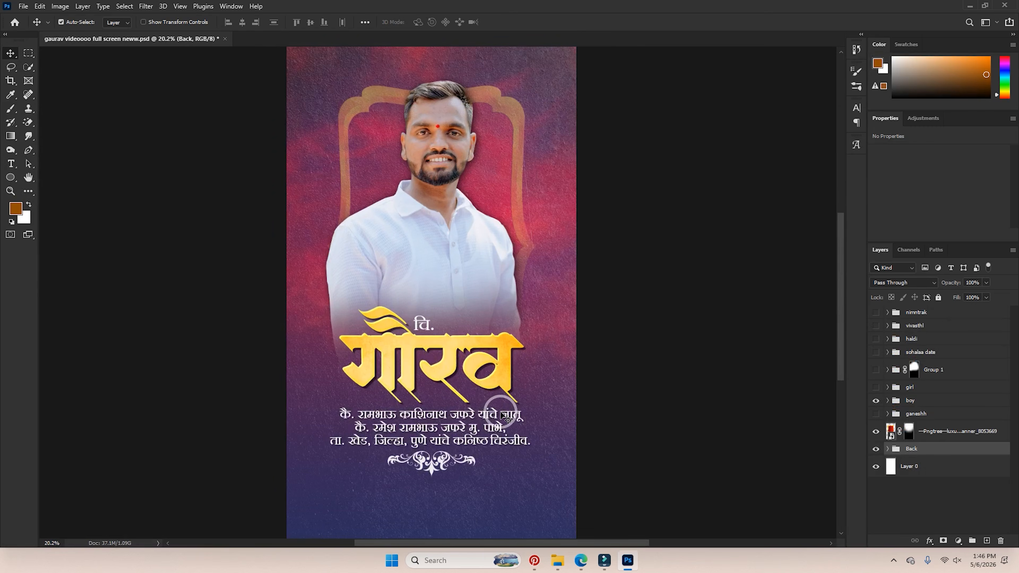
pyautogui.click(478, 419)
pyautogui.doubleClick(478, 418)
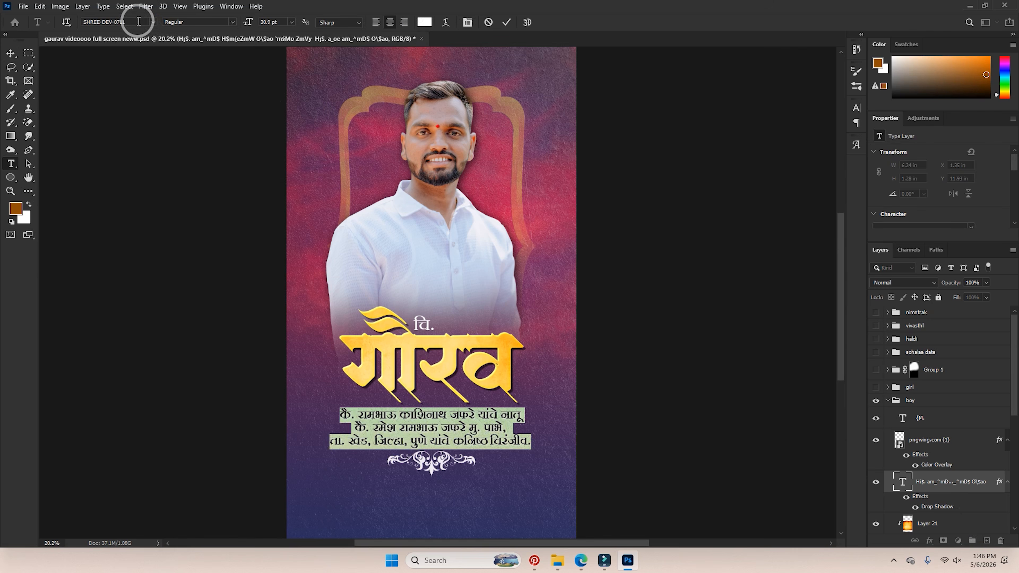
pyautogui.click(604, 560)
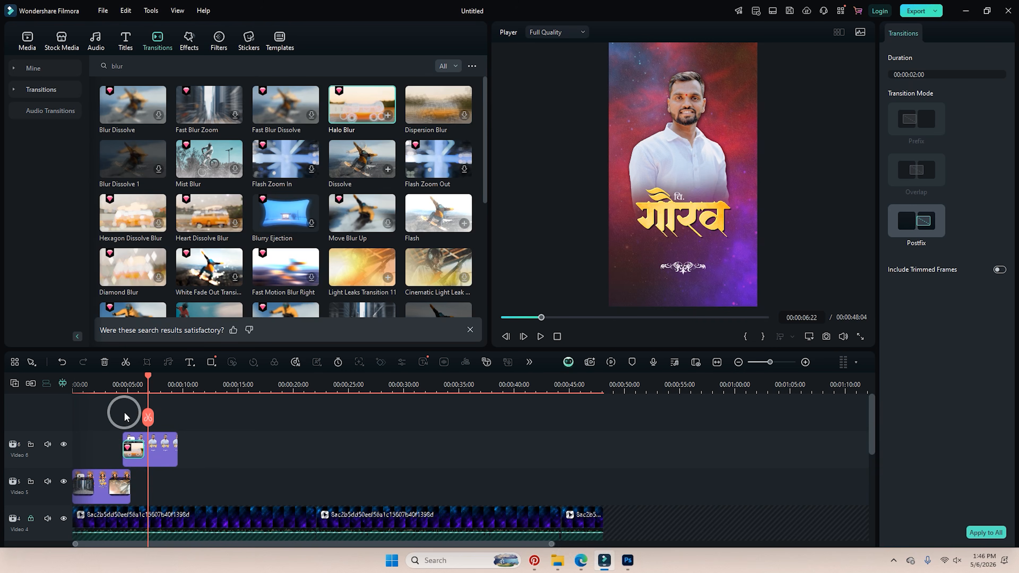
# At the groom's portrait, add a Quick Text clip and paste the copied Marathi lines into it.
pyautogui.click(124, 386)
pyautogui.moveTo(124, 379); pyautogui.dragTo(145, 386)
pyautogui.moveTo(192, 361)
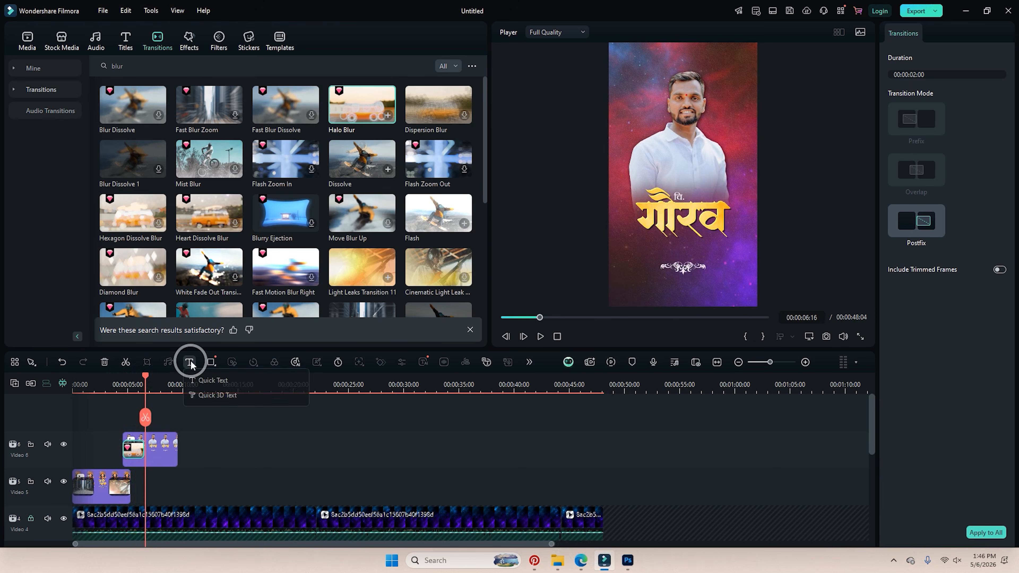
pyautogui.click(200, 380)
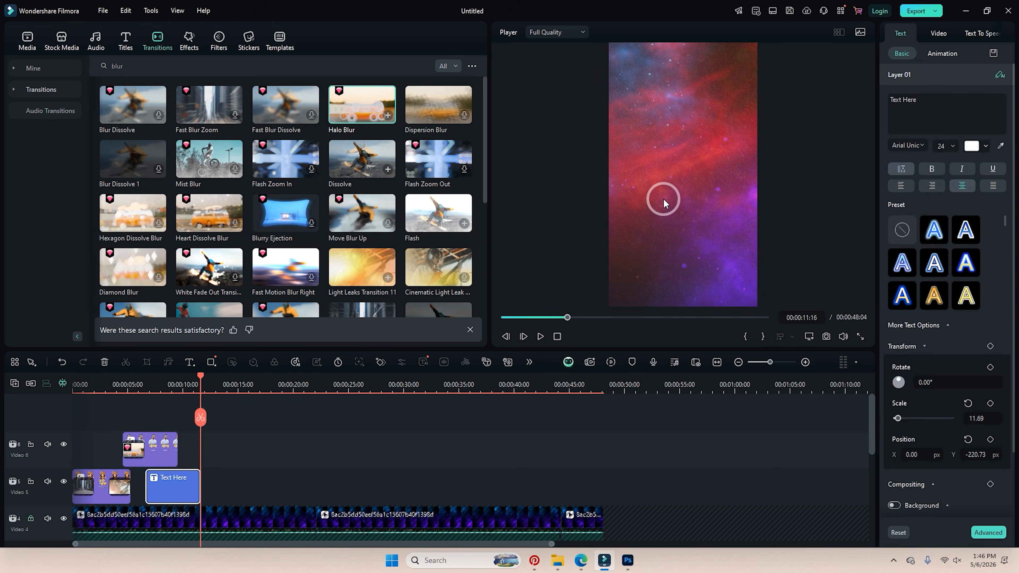
pyautogui.moveTo(1005, 111); pyautogui.dragTo(881, 104)
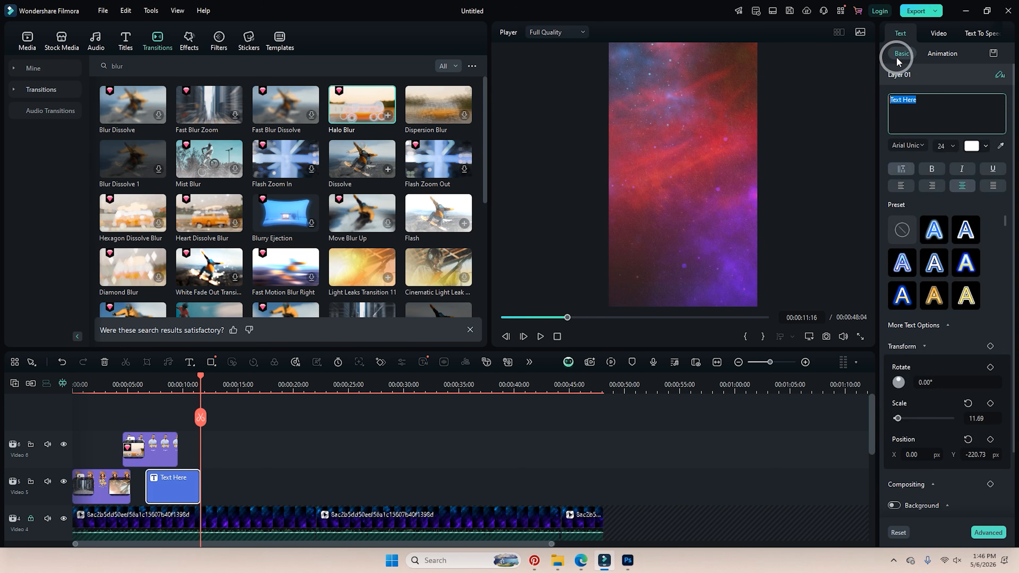
pyautogui.hotkey('ctrl', 'v')
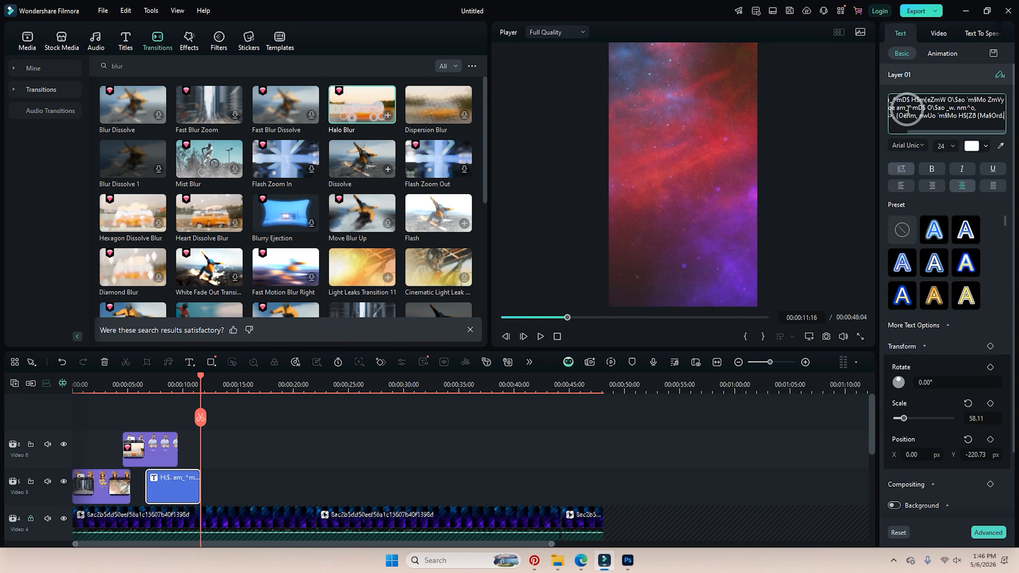
# Set the text to the SHREE-DEV Devanagari font and move the clip onto a new Video 7 track.
pyautogui.click(921, 149)
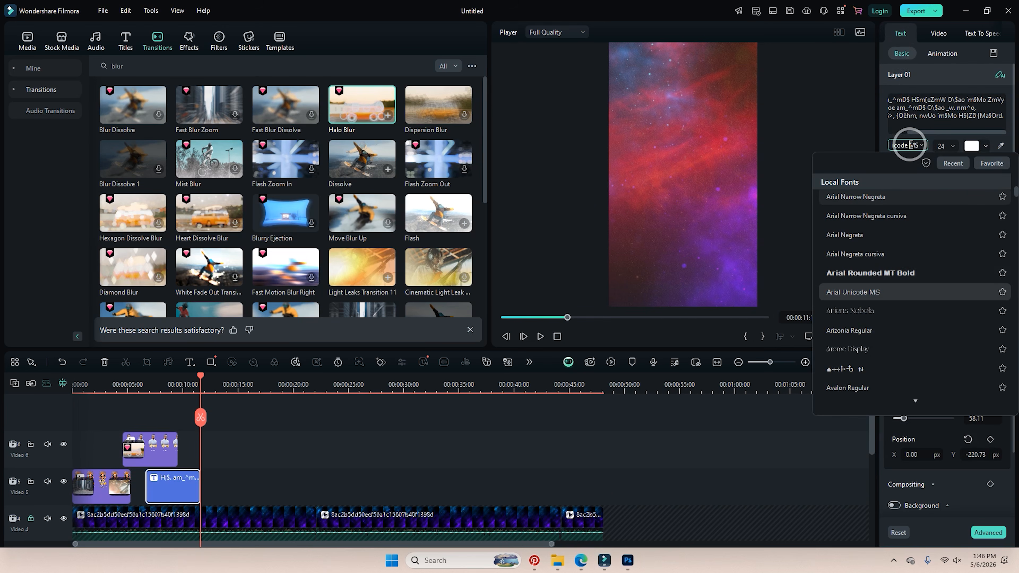
pyautogui.click(924, 116)
pyautogui.hotkey('ctrl', 'a')
pyautogui.click(912, 146)
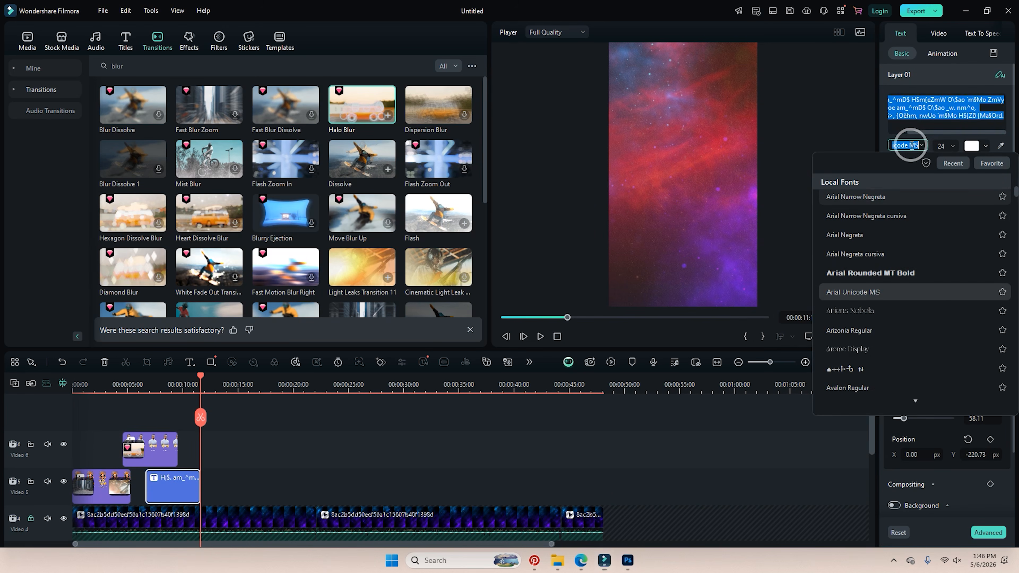
pyautogui.write('shre')
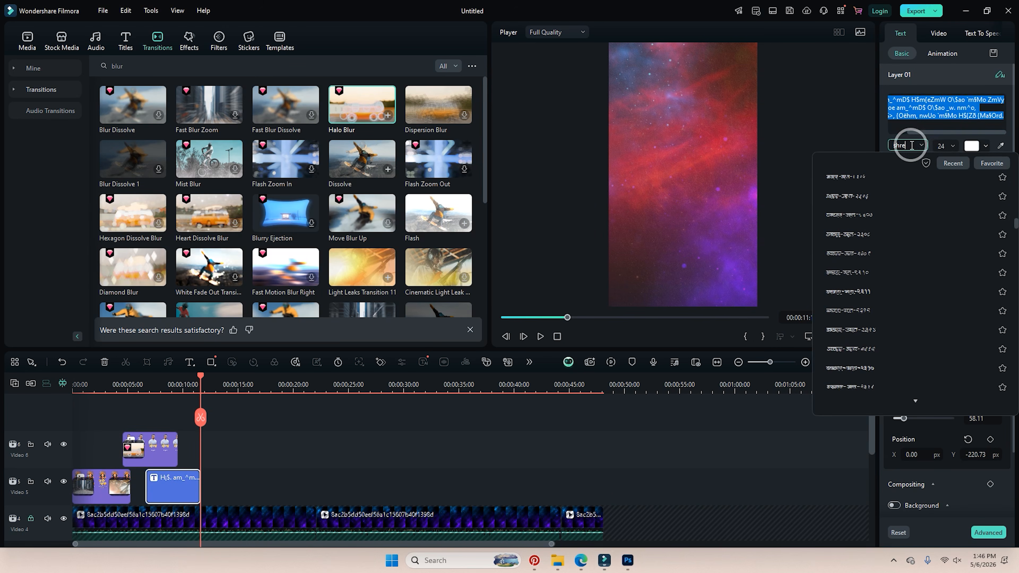
pyautogui.press('BackSpace')
pyautogui.press('BackSpace')
pyautogui.press('BackSpace')
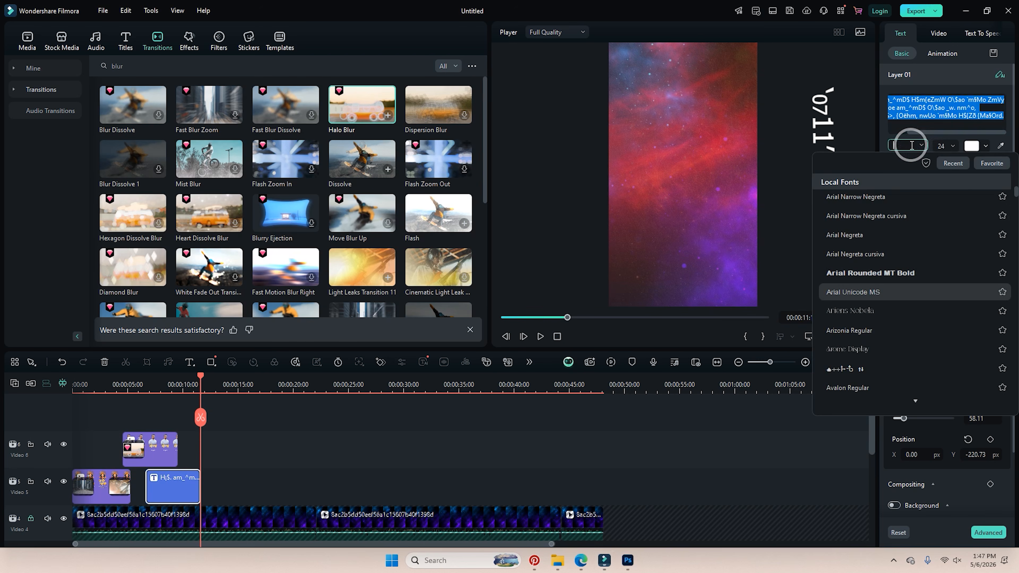
pyautogui.write('0711')
pyautogui.click(859, 186)
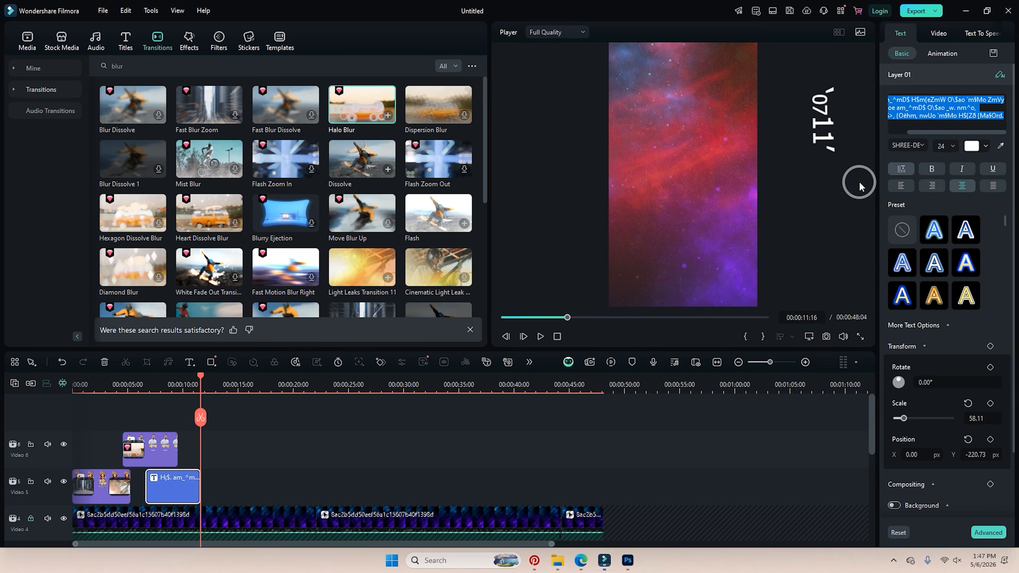
pyautogui.moveTo(171, 490); pyautogui.dragTo(158, 428)
pyautogui.moveTo(143, 391); pyautogui.dragTo(145, 391)
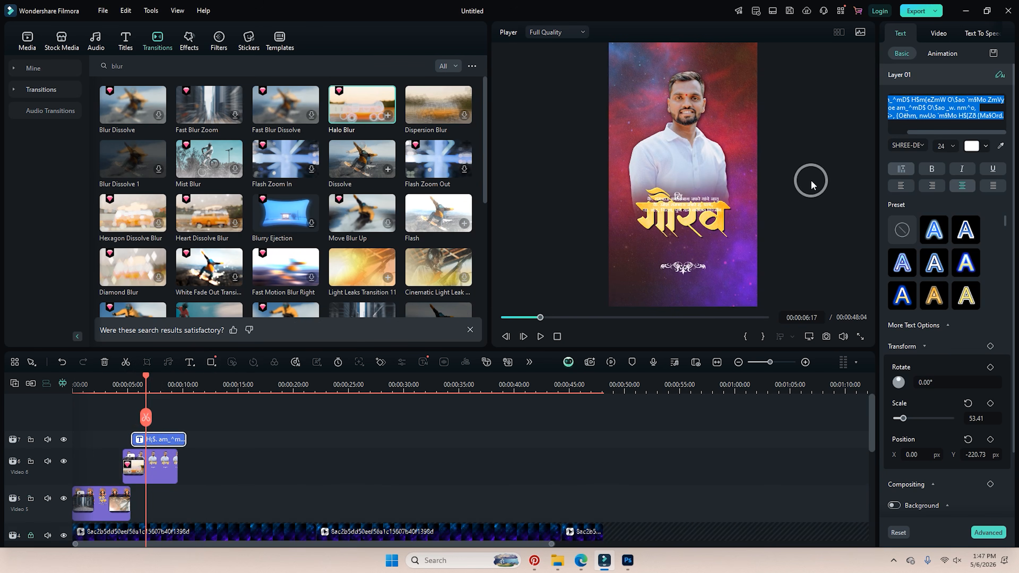
# Scale the Marathi text to 69.68 and position it at X -9, Y -545.73 beneath the title.
pyautogui.click(936, 56)
pyautogui.click(936, 37)
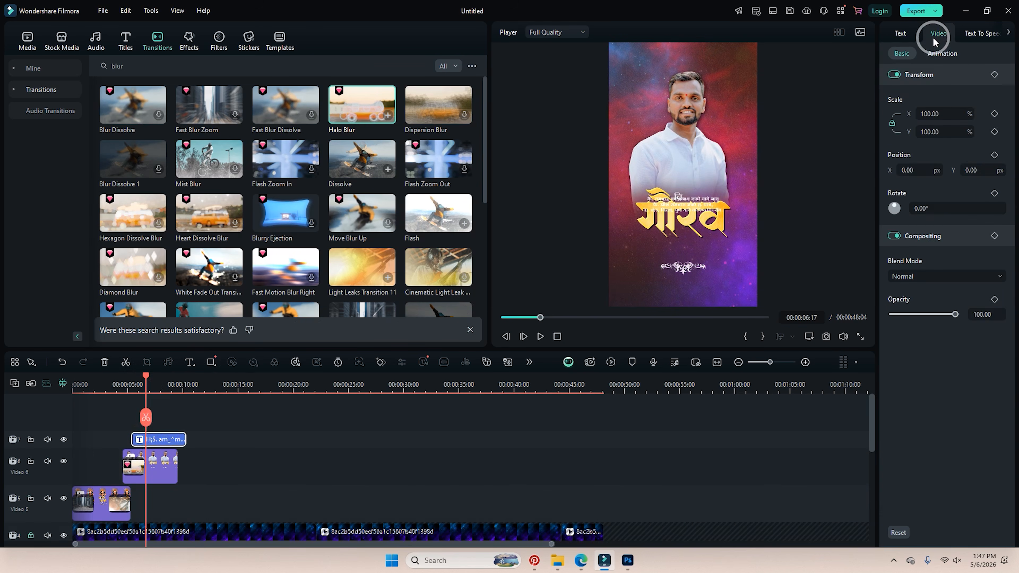
pyautogui.click(901, 35)
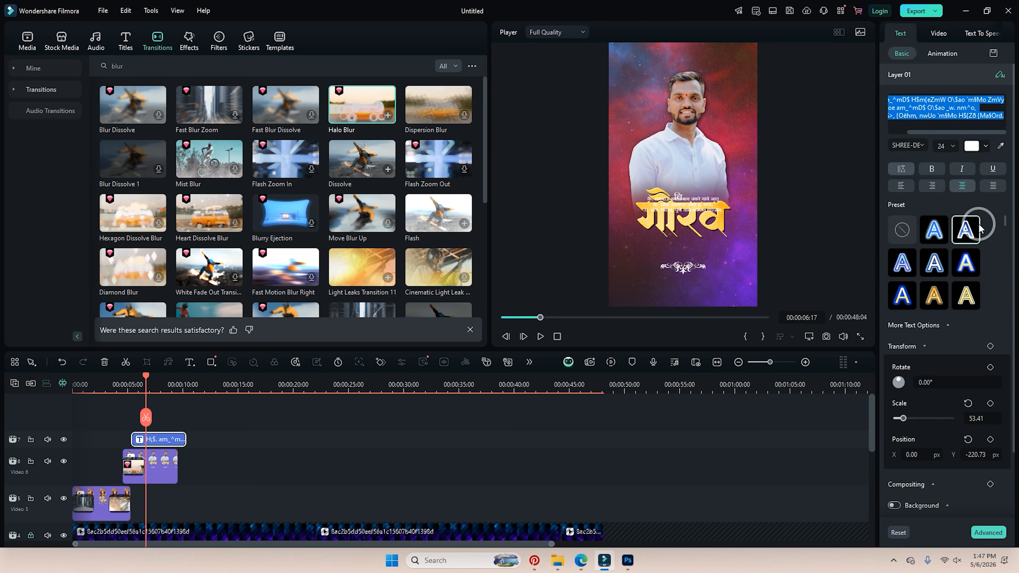
pyautogui.scroll(-2, 976, 246)
pyautogui.click(922, 442)
pyautogui.scroll(-2, 923, 438)
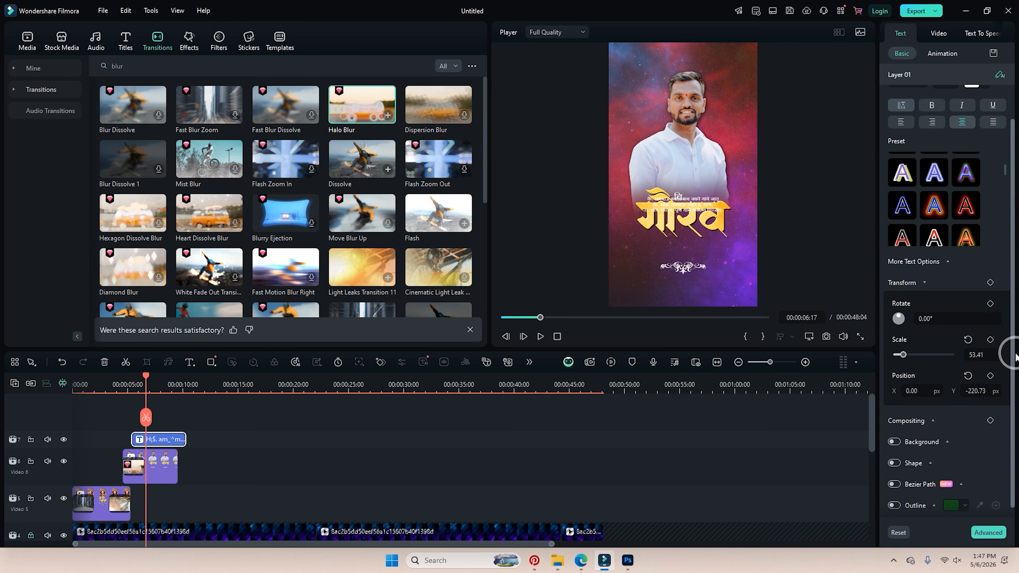
pyautogui.scroll(-1, 923, 346)
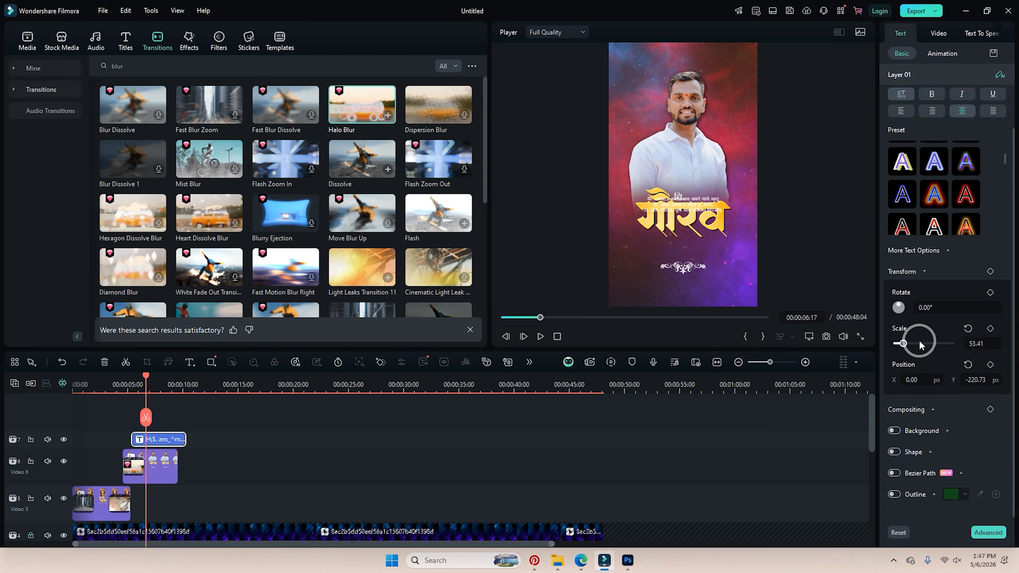
pyautogui.moveTo(905, 344); pyautogui.dragTo(909, 346)
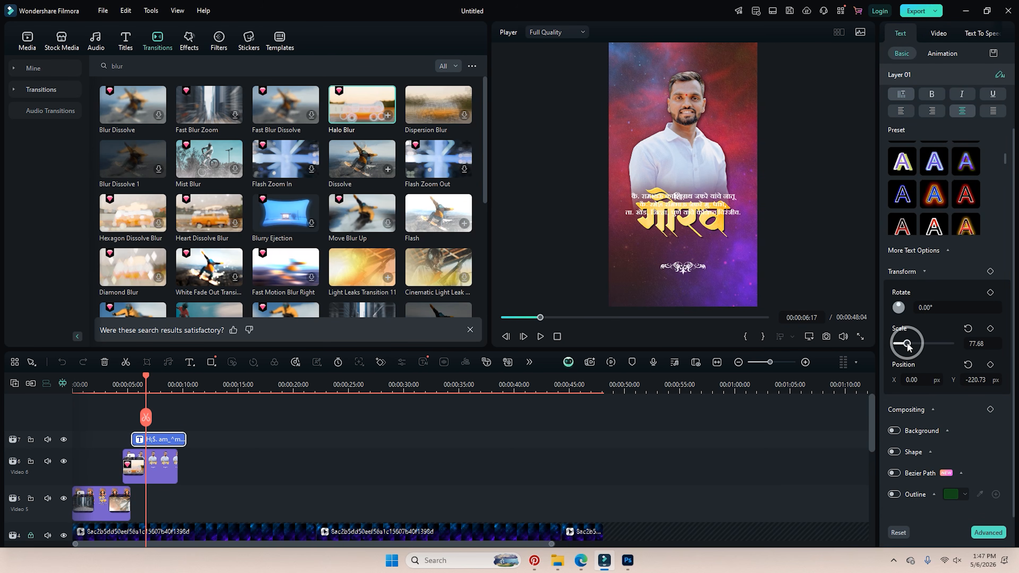
pyautogui.moveTo(976, 380); pyautogui.dragTo(976, 380)
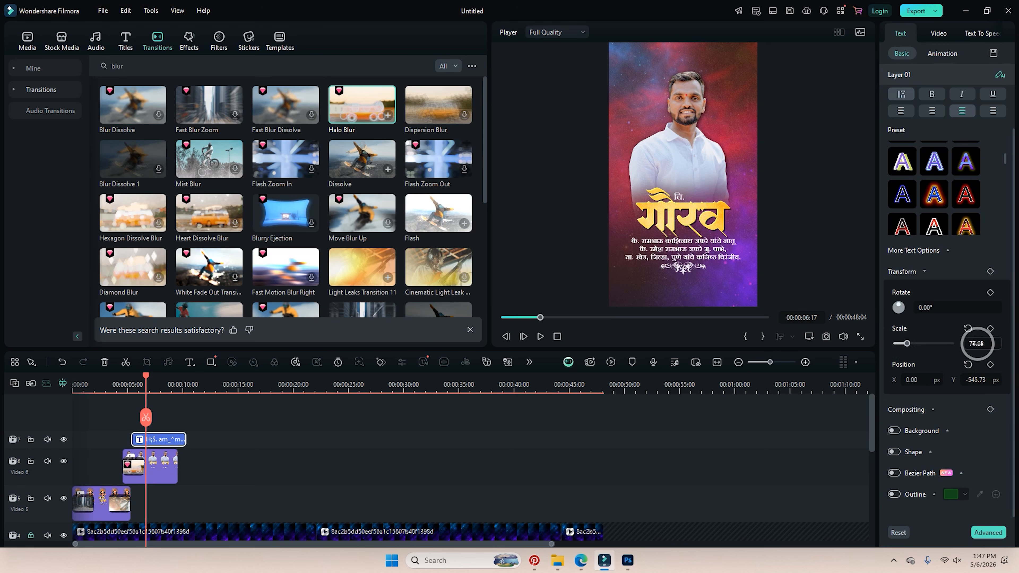
pyautogui.moveTo(977, 344); pyautogui.dragTo(977, 343)
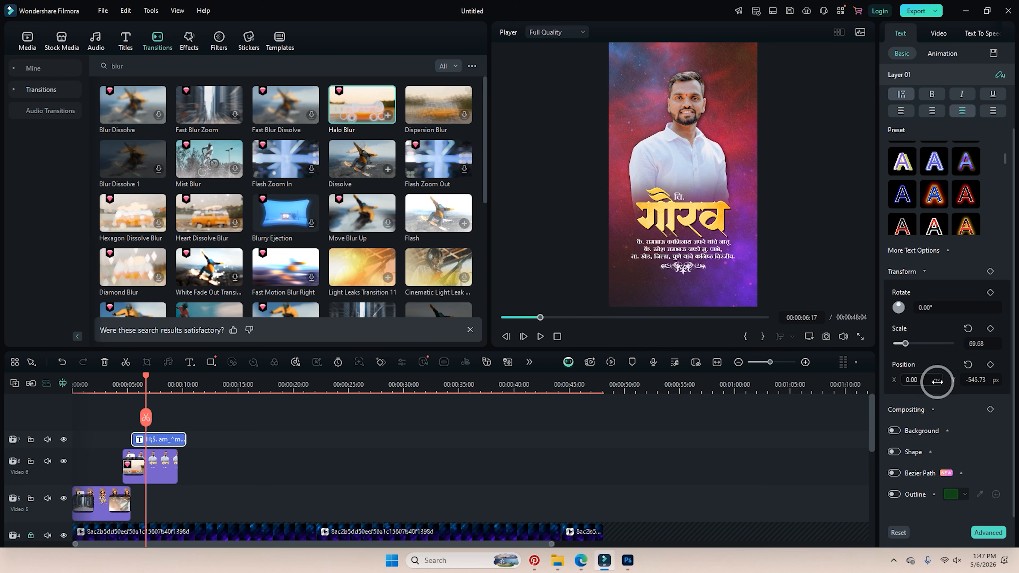
pyautogui.moveTo(937, 381); pyautogui.dragTo(936, 381)
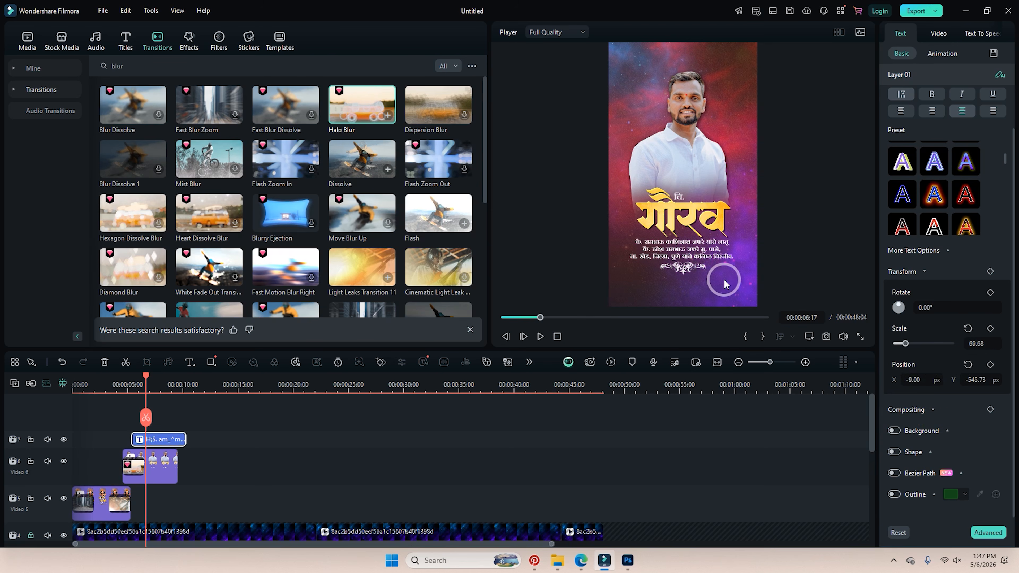
pyautogui.moveTo(149, 379); pyautogui.dragTo(131, 395)
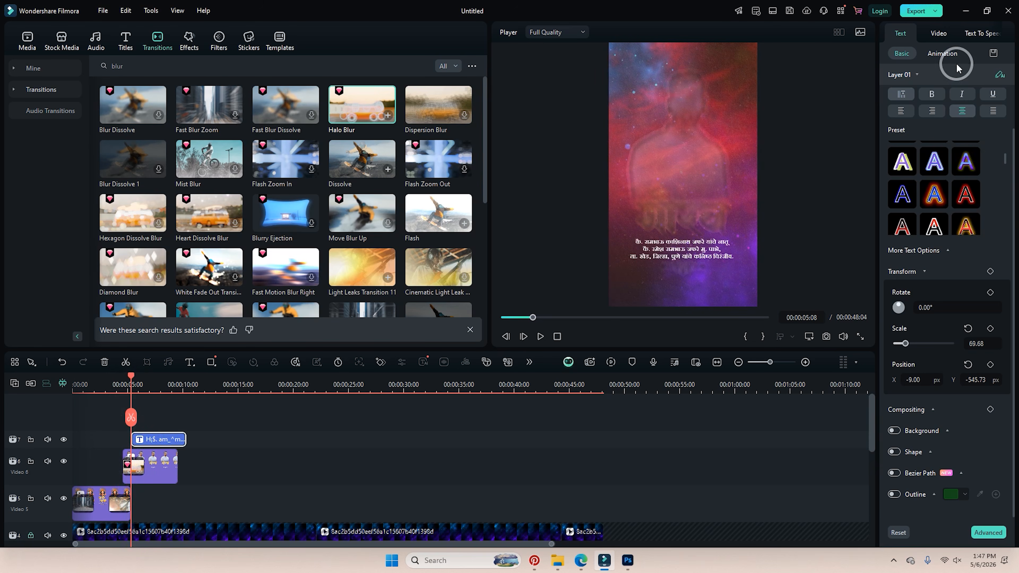
# Try Typewriter and Fade1 entrance animations, then apply Single-word In lasting 0.84 seconds.
pyautogui.click(937, 57)
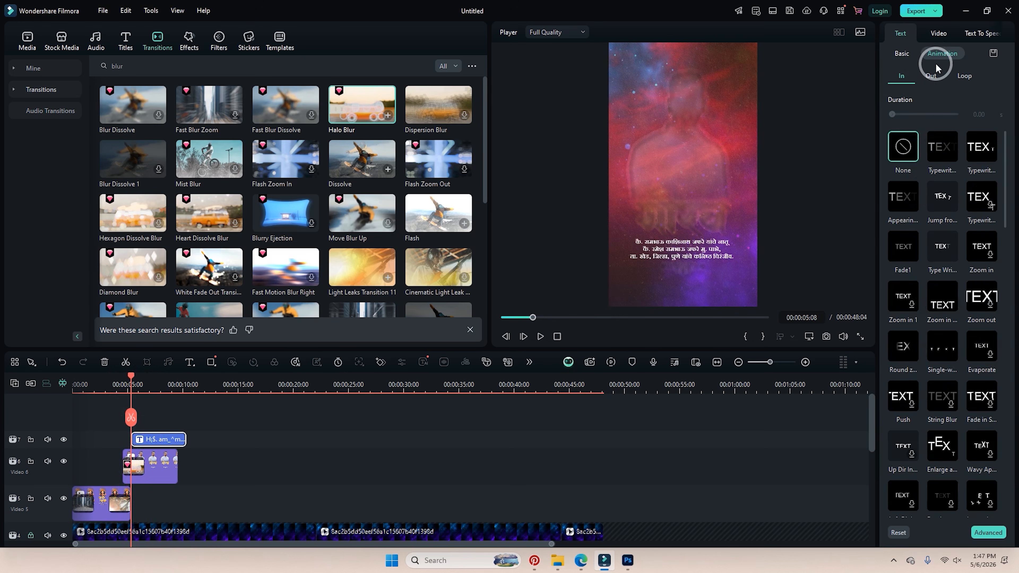
pyautogui.click(937, 154)
pyautogui.click(931, 116)
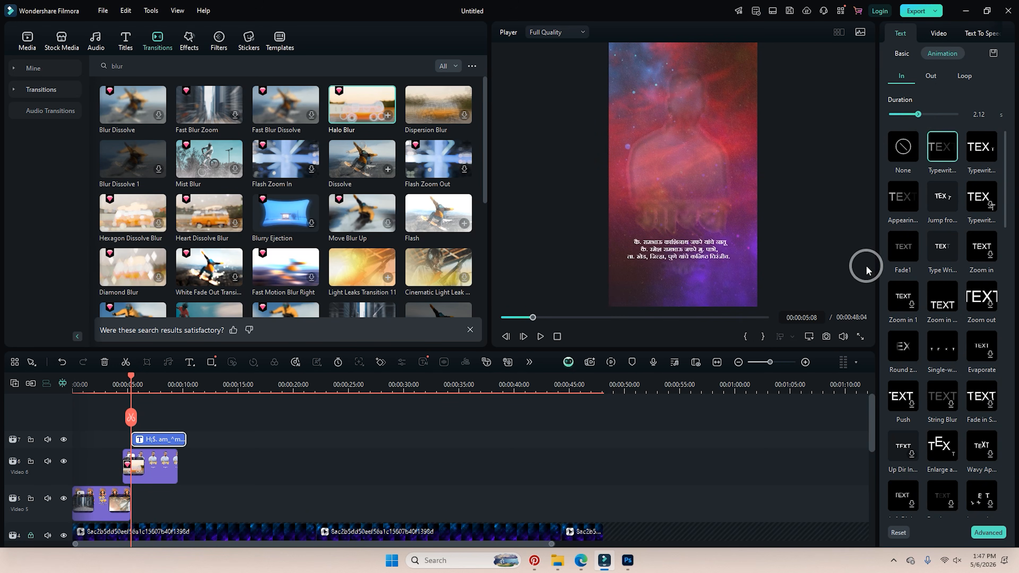
pyautogui.click(908, 250)
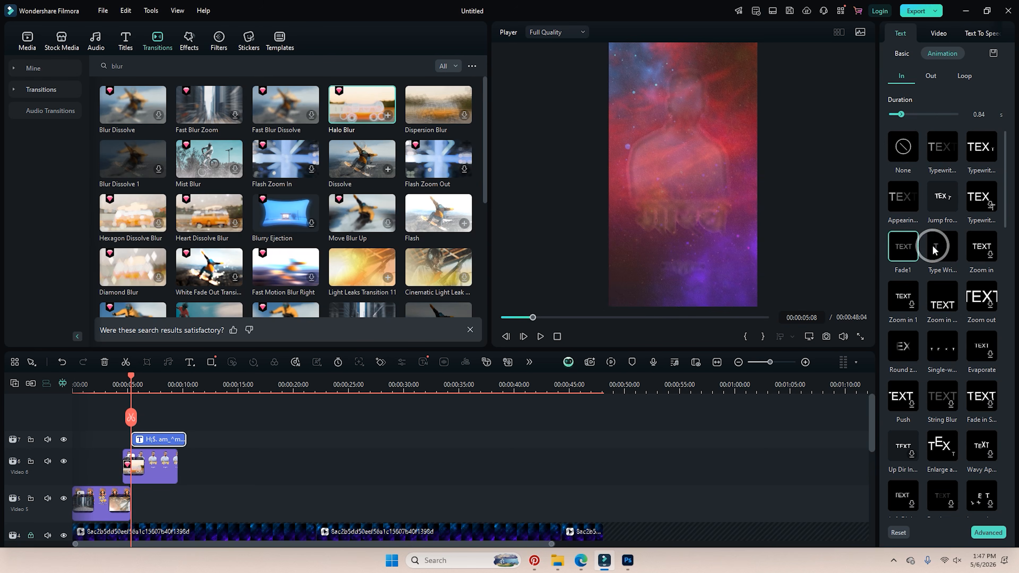
pyautogui.click(930, 125)
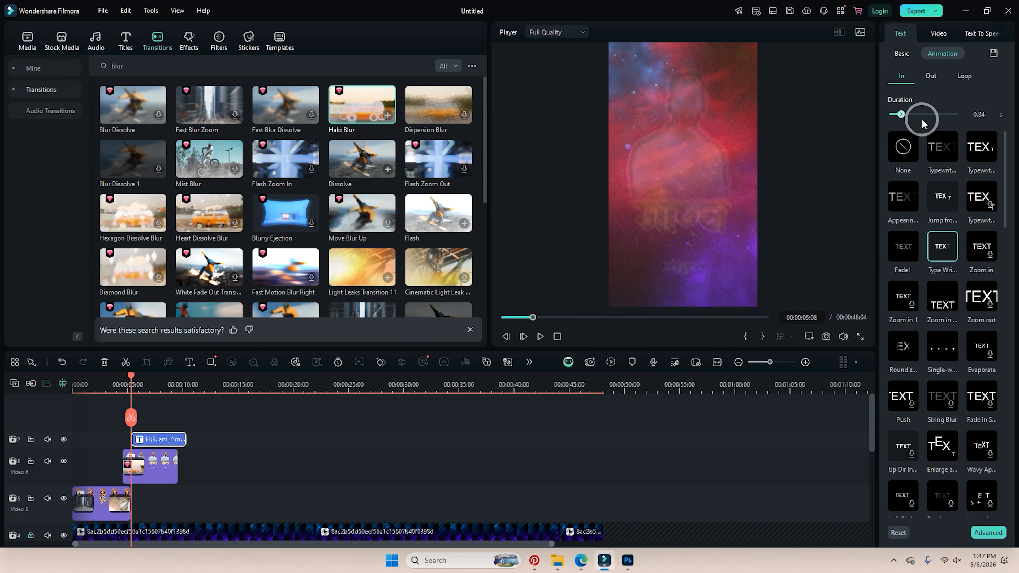
pyautogui.moveTo(923, 124); pyautogui.dragTo(931, 117)
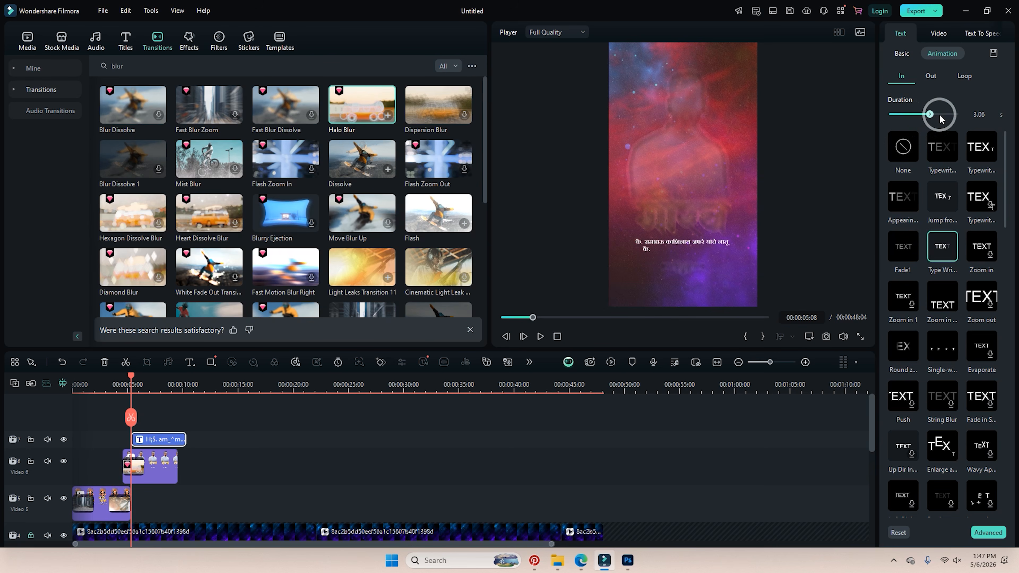
pyautogui.click(941, 348)
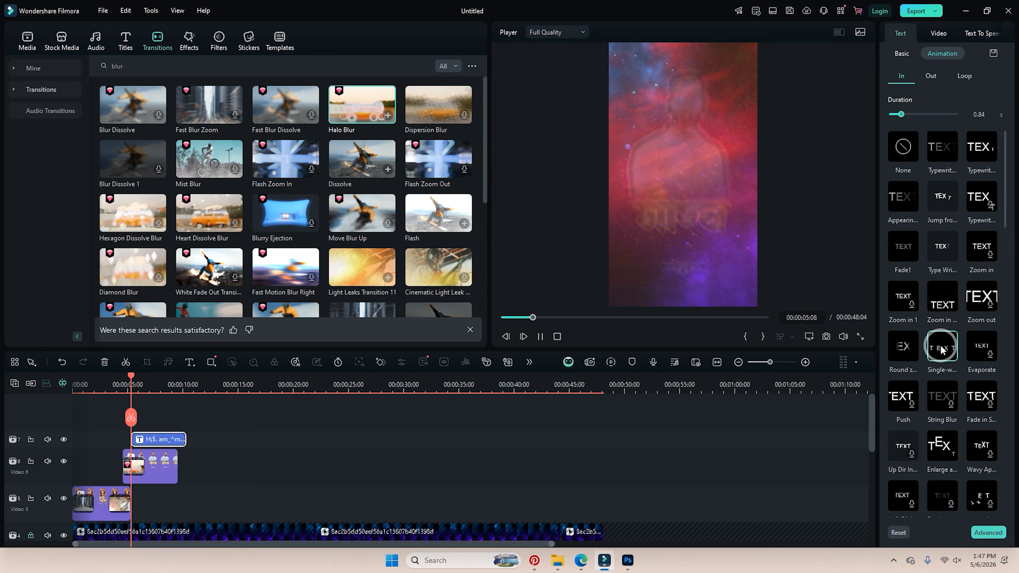
pyautogui.scroll(-3, 970, 376)
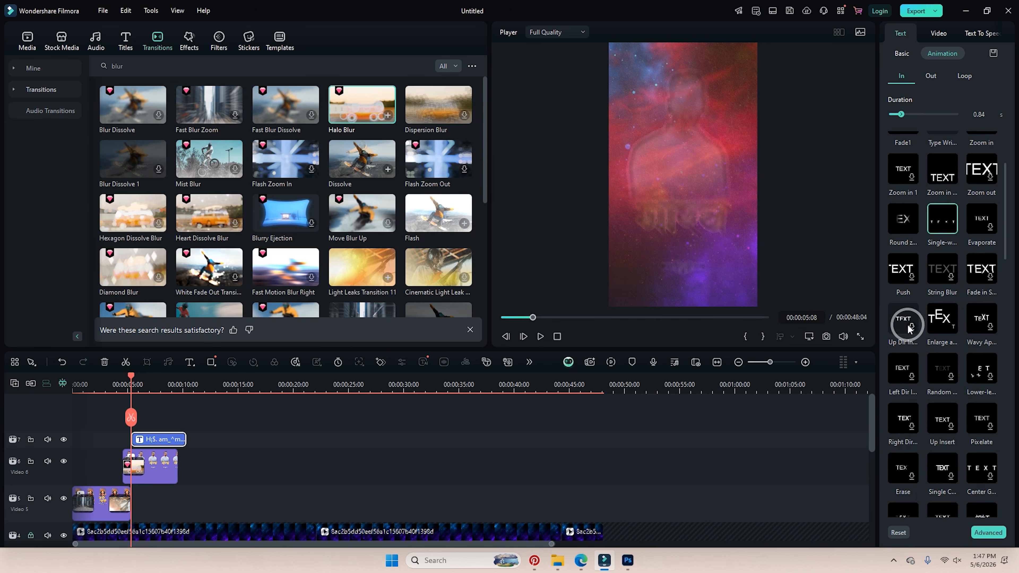
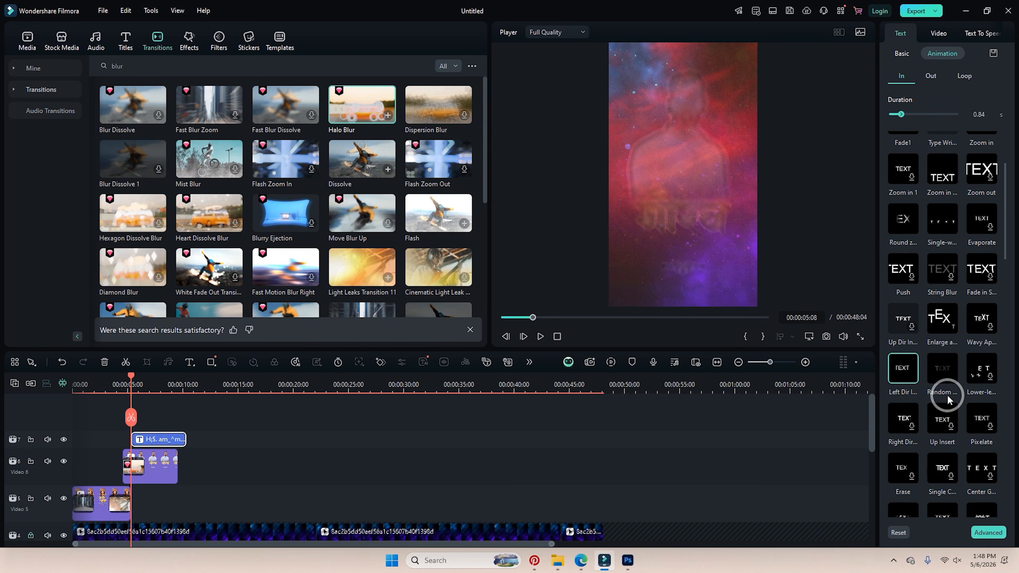
# Apply the Typewriter entrance animation to the Marathi description text and lengthen it to 2.32 seconds.
pyautogui.scroll(-6, 946, 392)
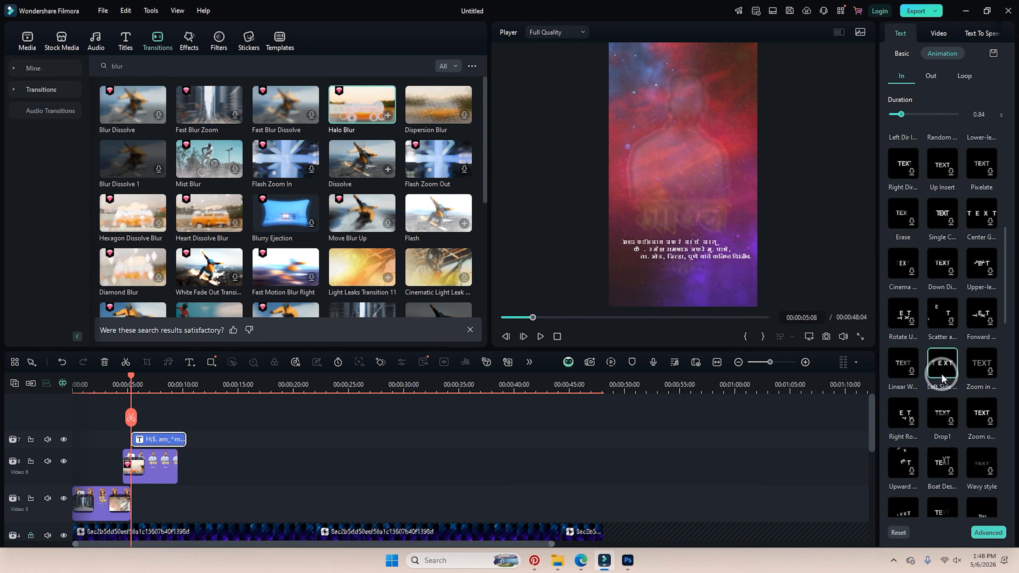
pyautogui.scroll(7, 936, 248)
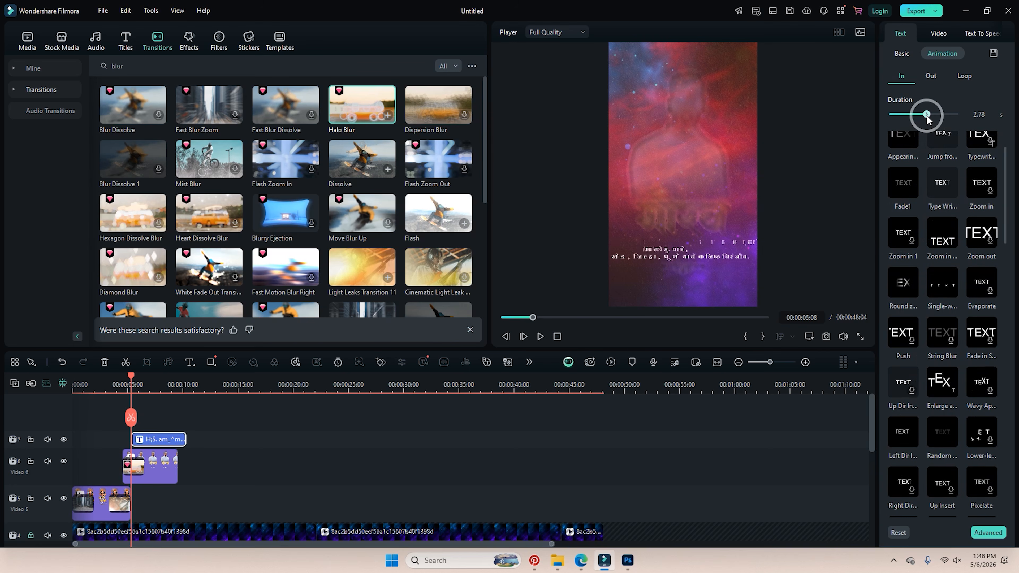
pyautogui.scroll(2, 919, 246)
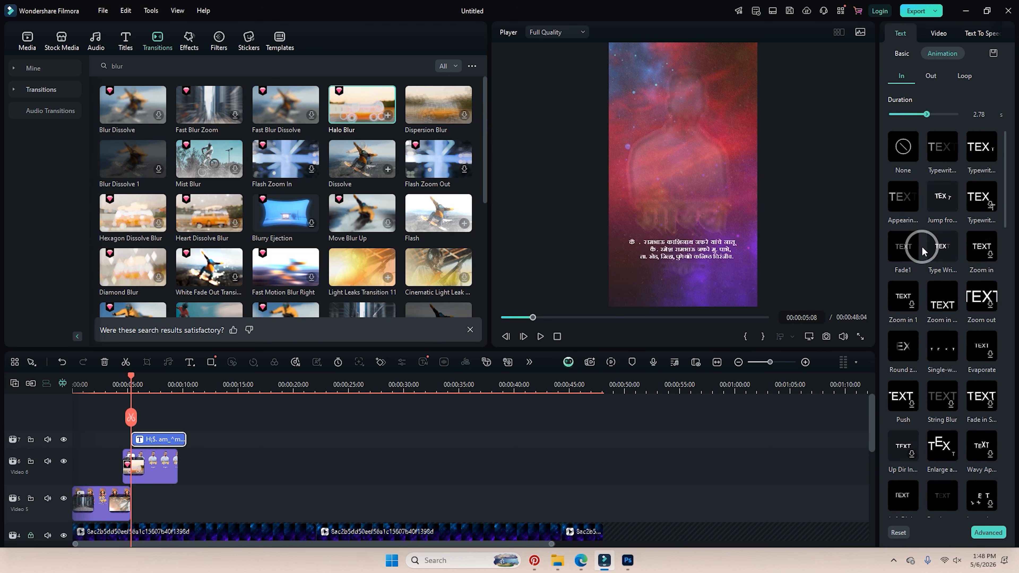
pyautogui.click(942, 157)
pyautogui.click(919, 117)
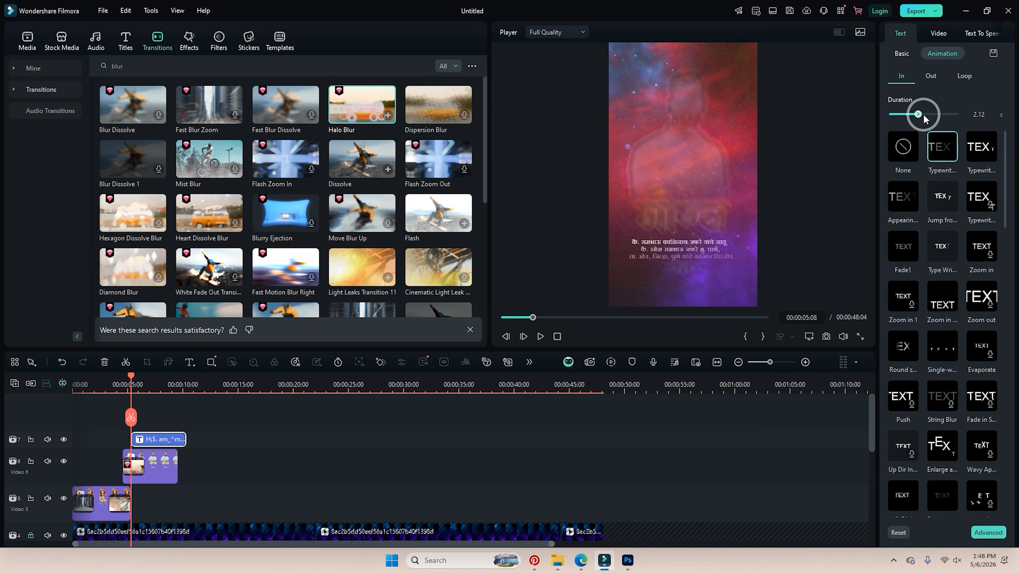
pyautogui.moveTo(923, 119); pyautogui.dragTo(922, 118)
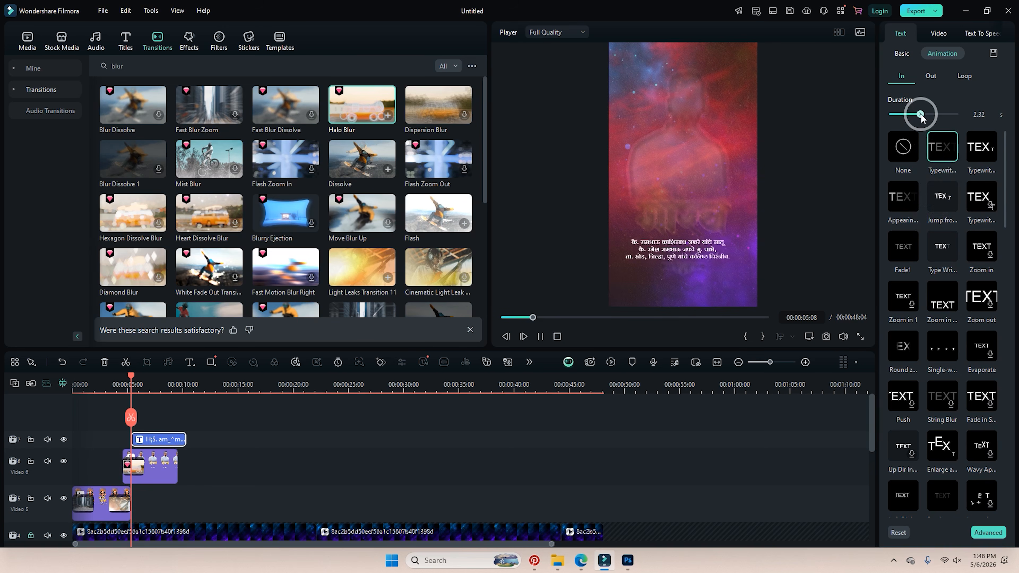
pyautogui.moveTo(131, 379); pyautogui.dragTo(118, 374)
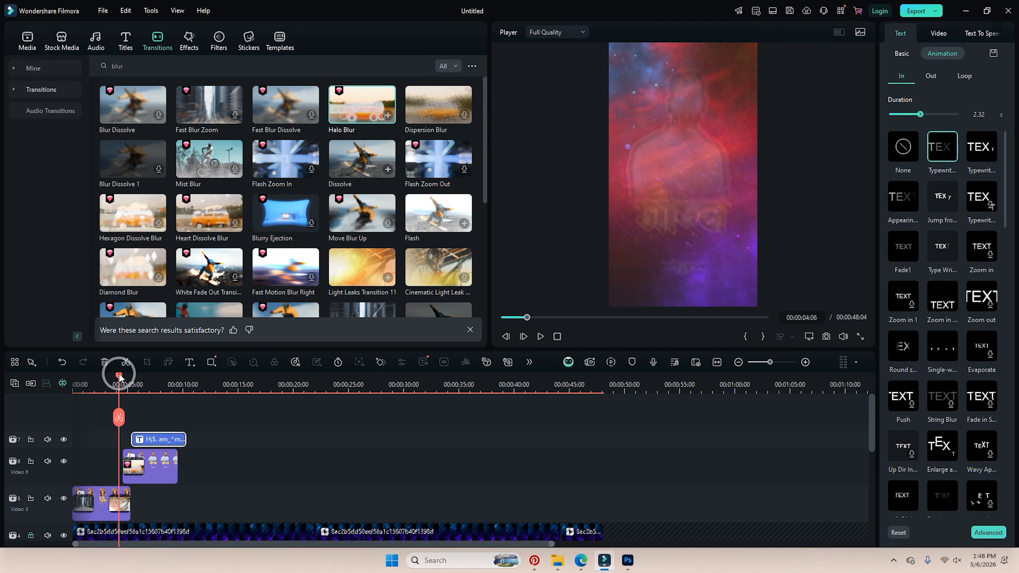
pyautogui.press('space')
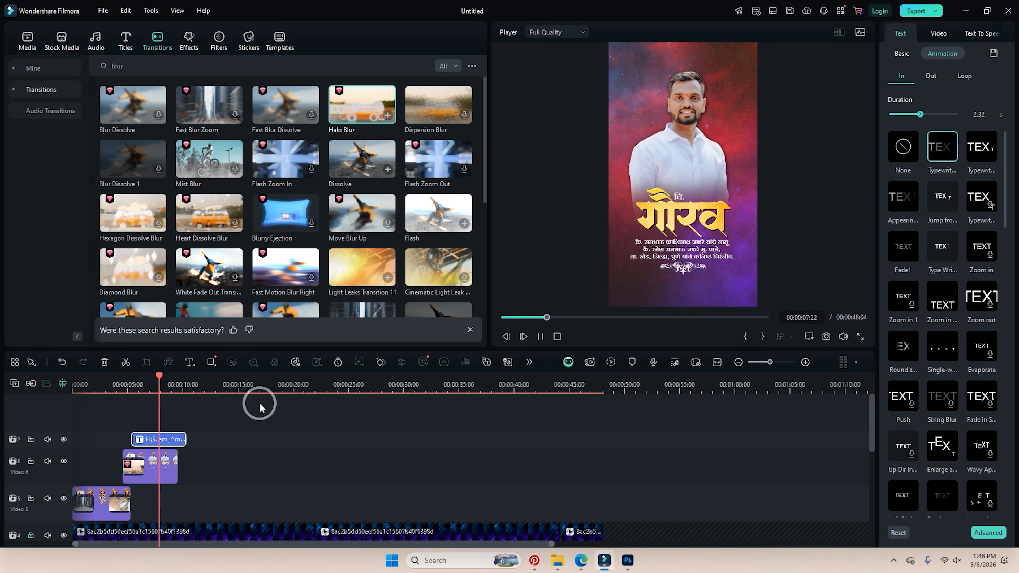
pyautogui.press('space')
pyautogui.press('space')
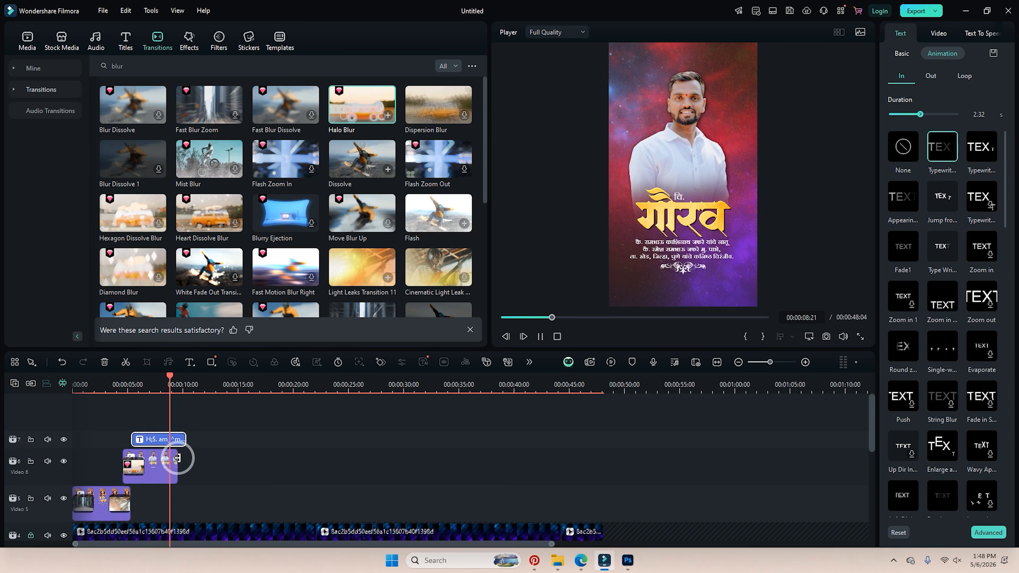
pyautogui.click(177, 459)
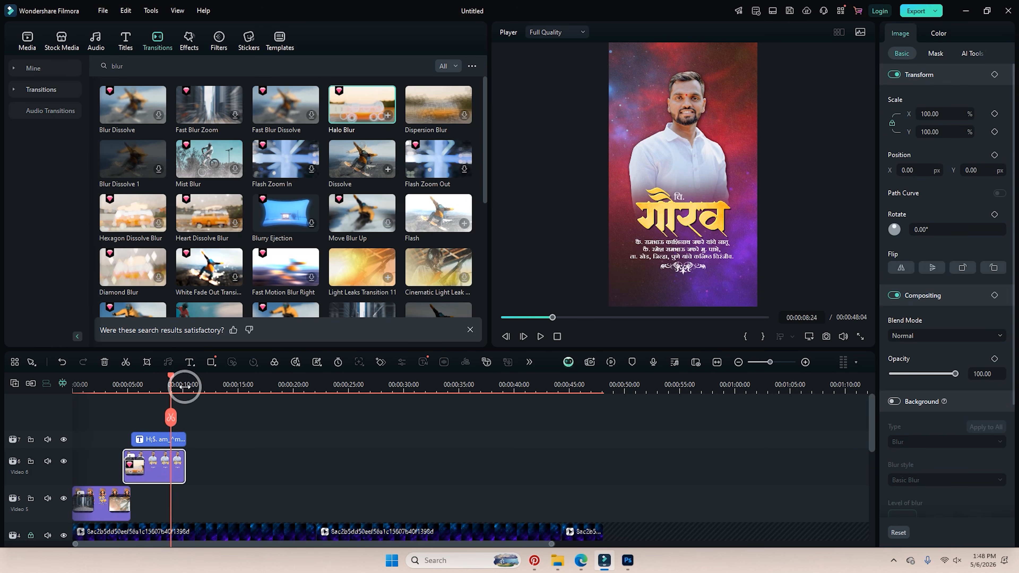
pyautogui.moveTo(173, 379); pyautogui.dragTo(179, 448)
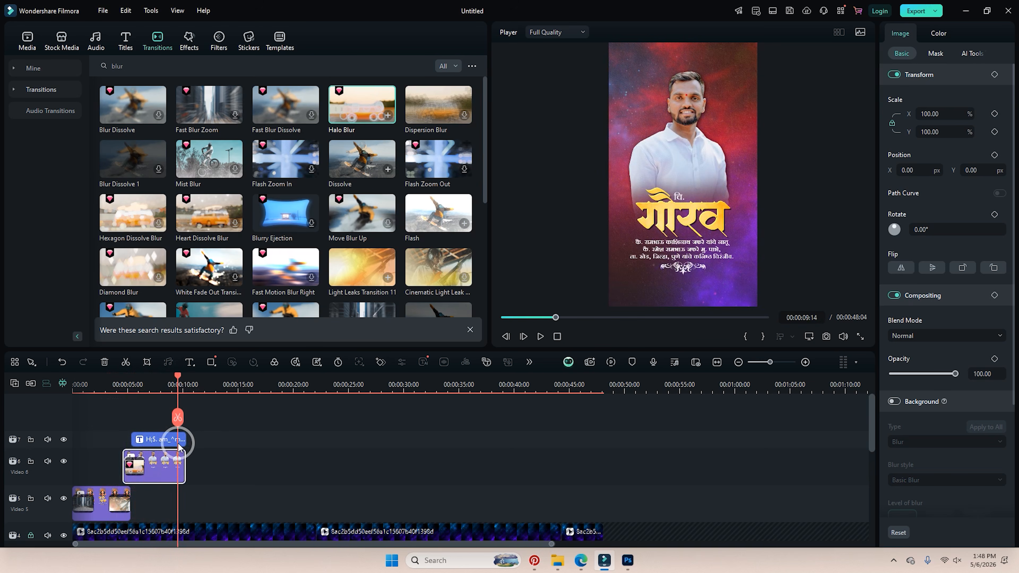
pyautogui.click(128, 381)
pyautogui.moveTo(128, 380); pyautogui.dragTo(126, 381)
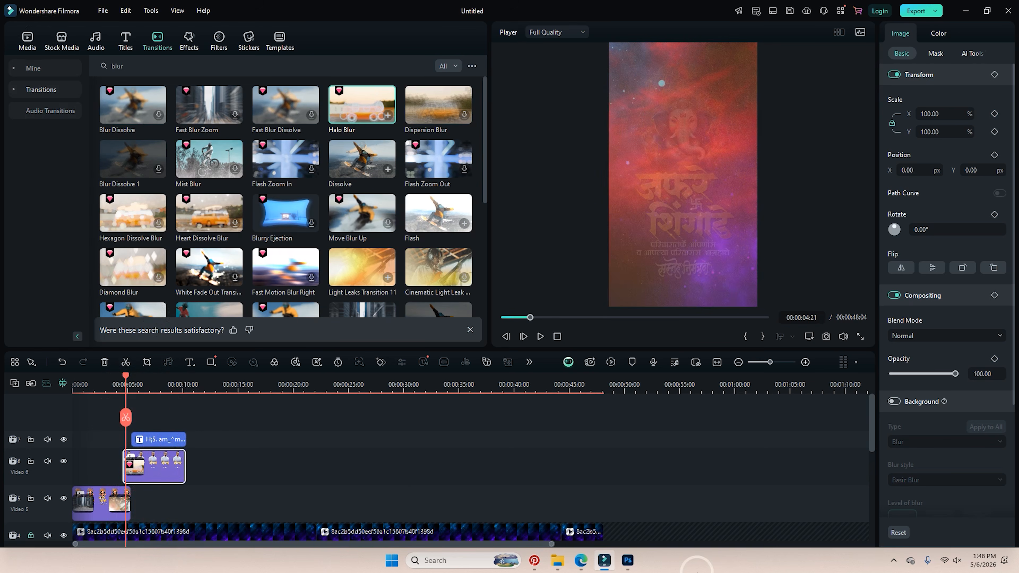
# In Photoshop, hide the boy group and select the Pngtree banner frame layer.
pyautogui.click(628, 561)
pyautogui.click(888, 403)
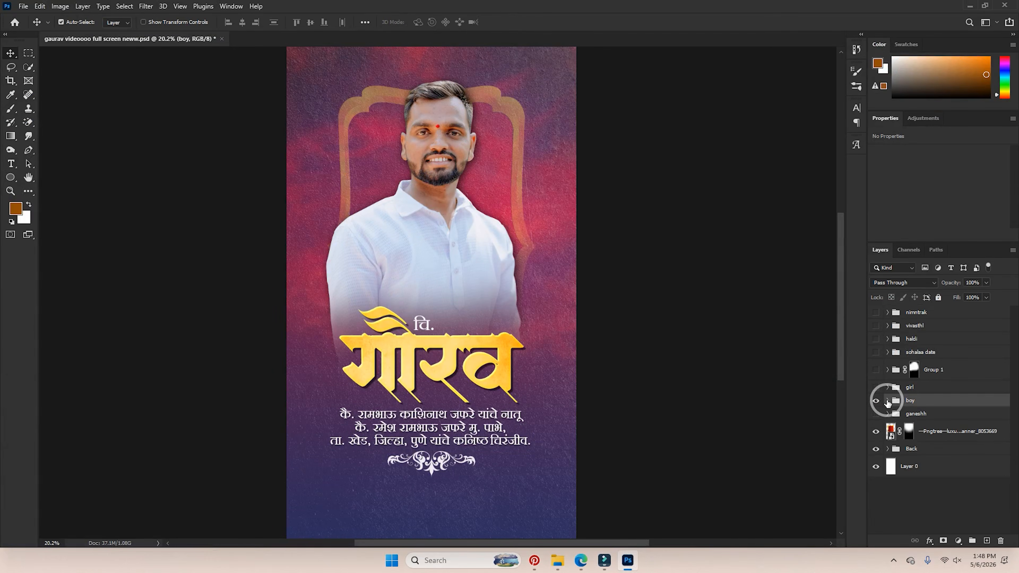
pyautogui.click(878, 401)
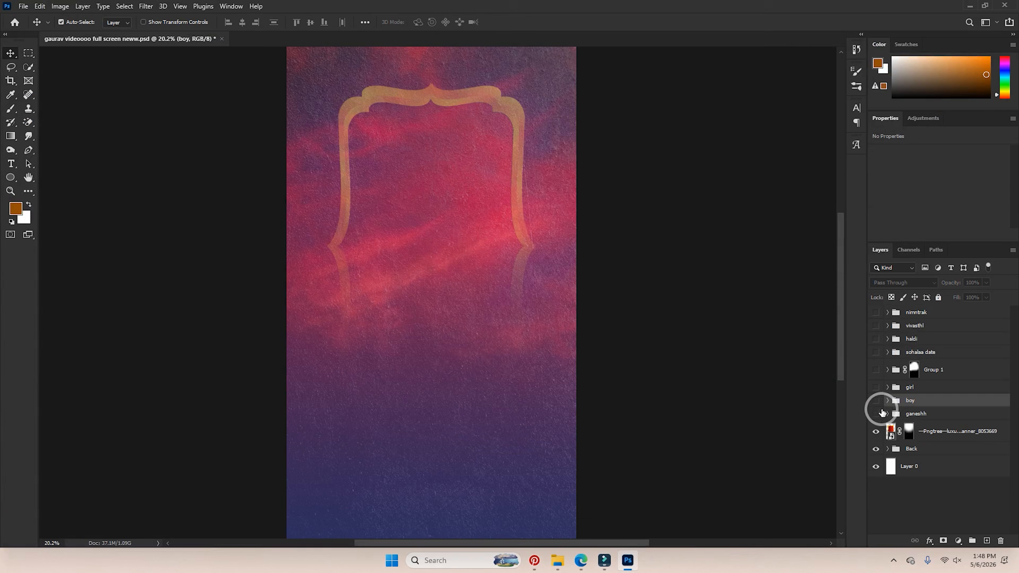
pyautogui.click(930, 434)
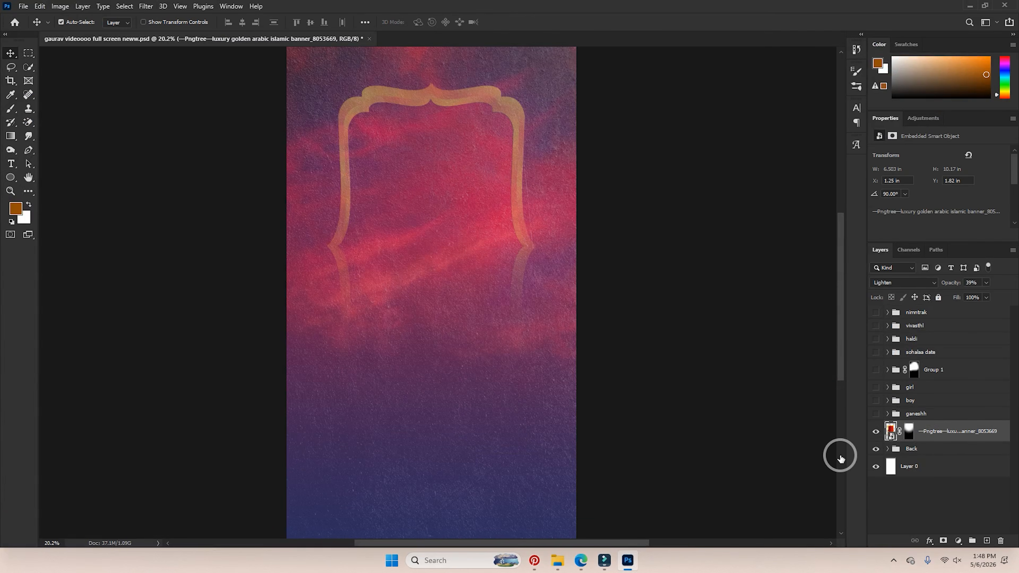
# Set the banner to Normal blending at 100% opacity, hide Layer 0, and drag image 8 into Filmora.
pyautogui.click(893, 282)
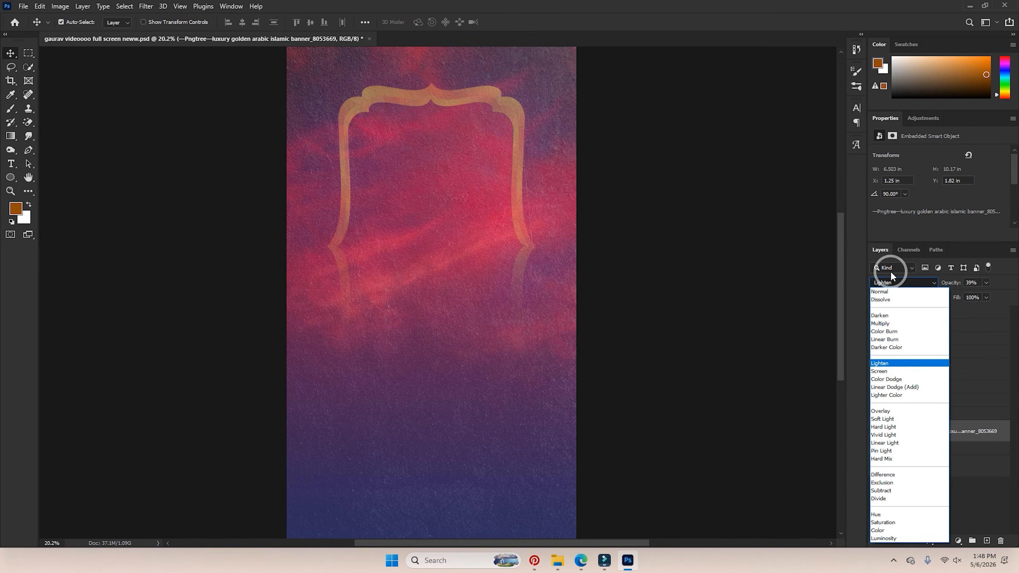
pyautogui.click(883, 289)
pyautogui.moveTo(1018, 284); pyautogui.dragTo(1018, 283)
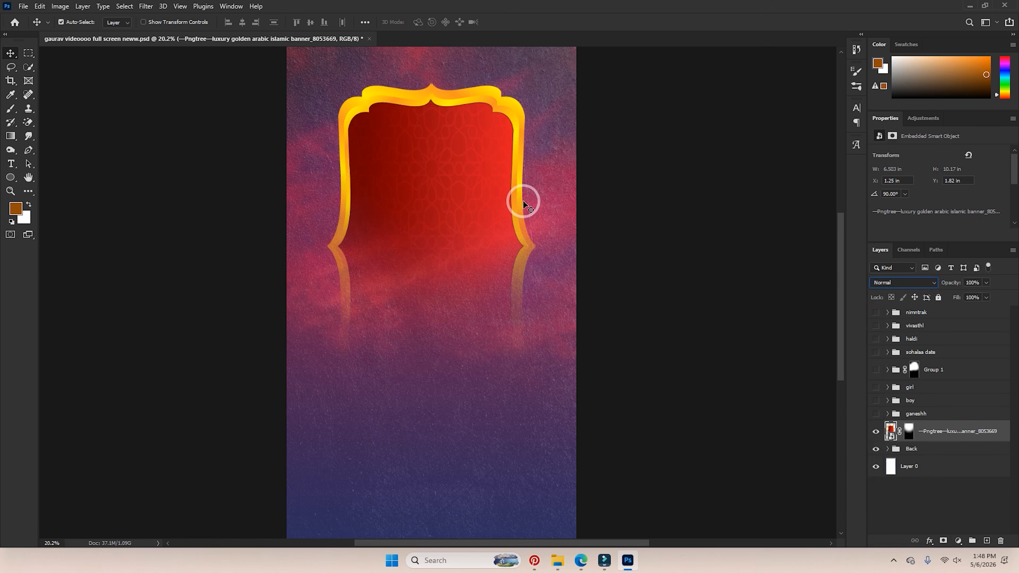
pyautogui.click(876, 467)
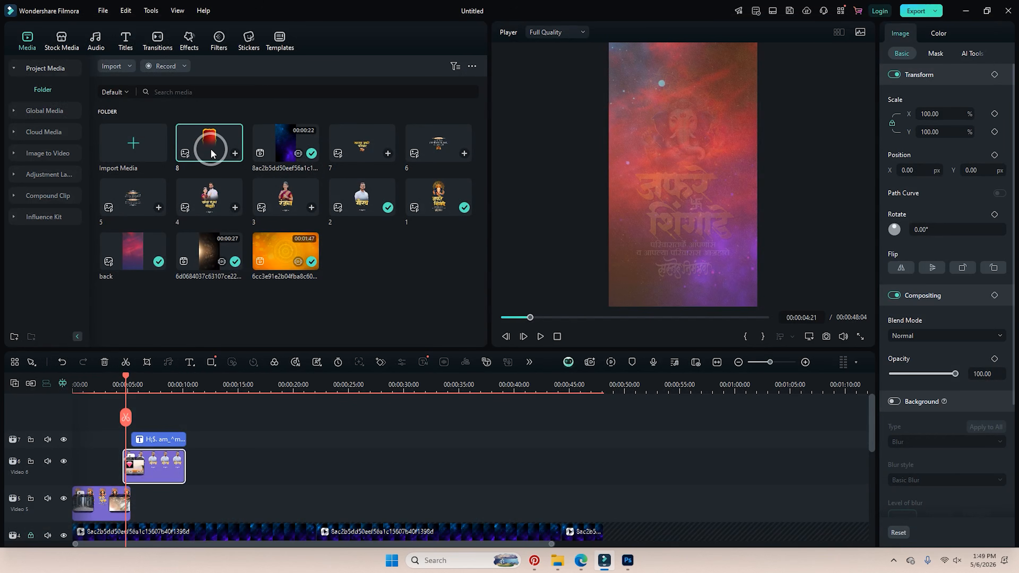
pyautogui.moveTo(208, 147); pyautogui.dragTo(145, 497)
# Drop the banner image onto the timeline and move it up to track 6 at the playhead.
pyautogui.moveTo(196, 427); pyautogui.dragTo(154, 444)
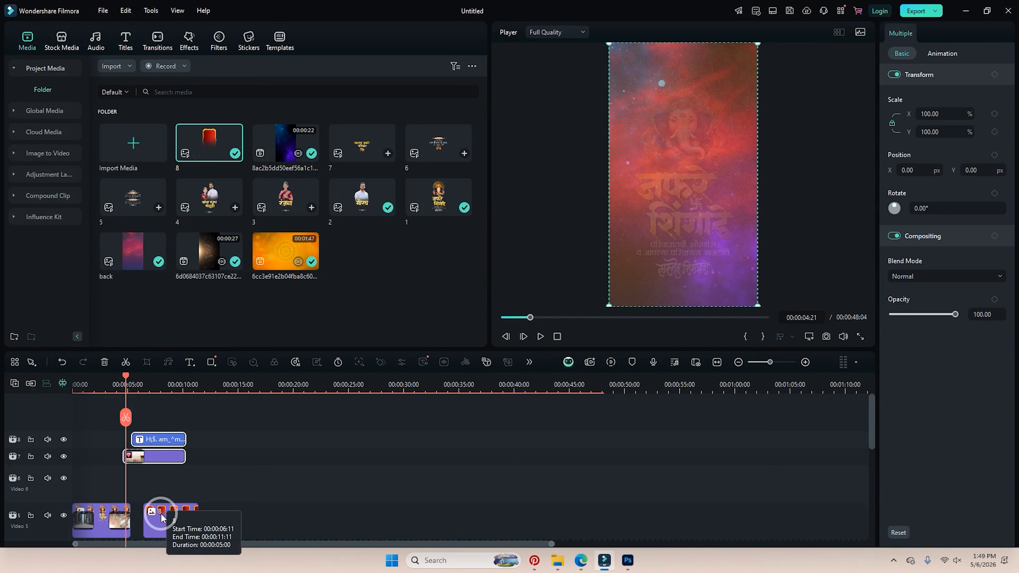
pyautogui.moveTo(162, 518); pyautogui.dragTo(185, 478)
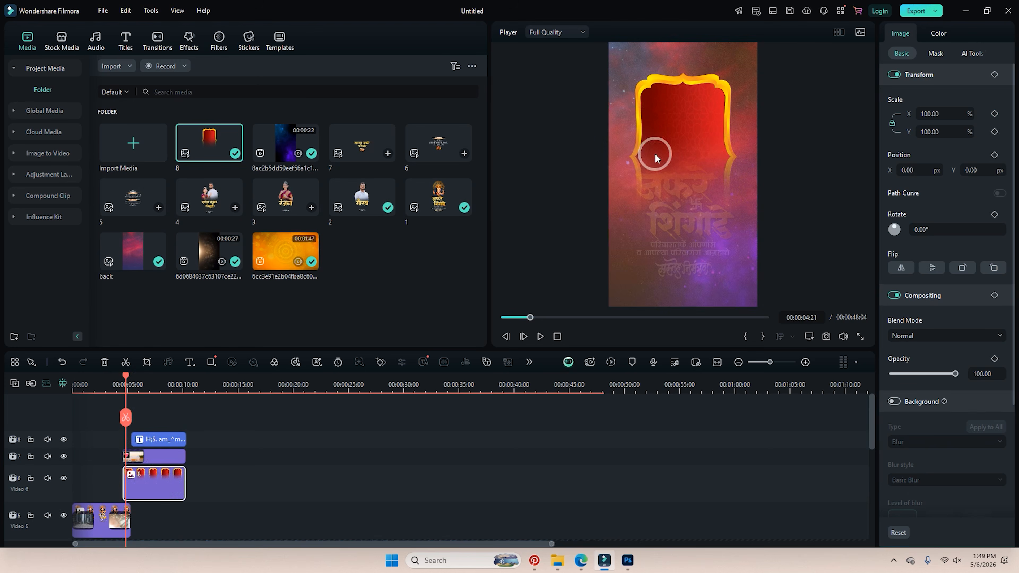
pyautogui.moveTo(125, 383); pyautogui.dragTo(140, 384)
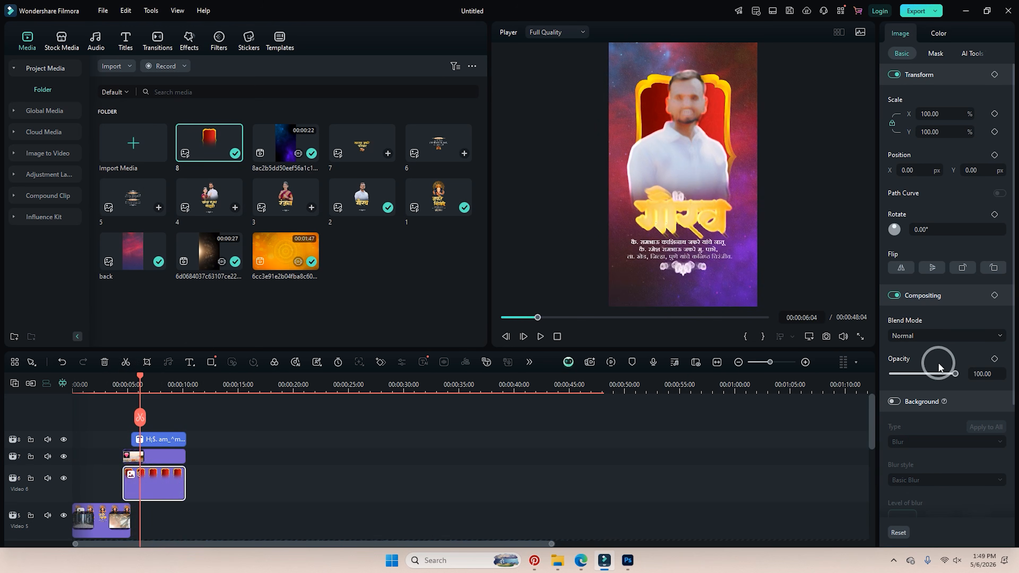
# Set the banner clip's blend mode to Lighten with 41% opacity.
pyautogui.click(932, 338)
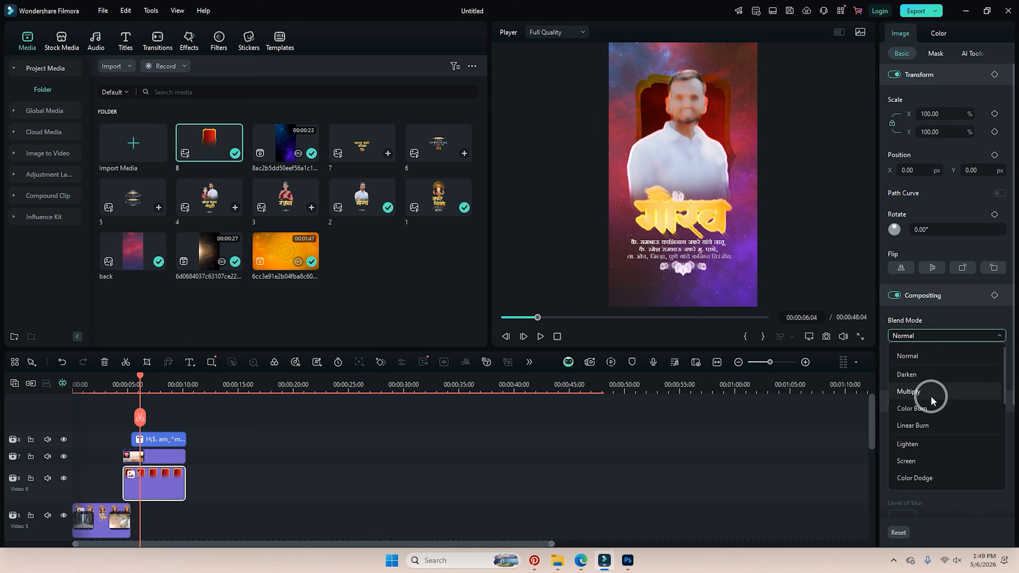
pyautogui.click(908, 444)
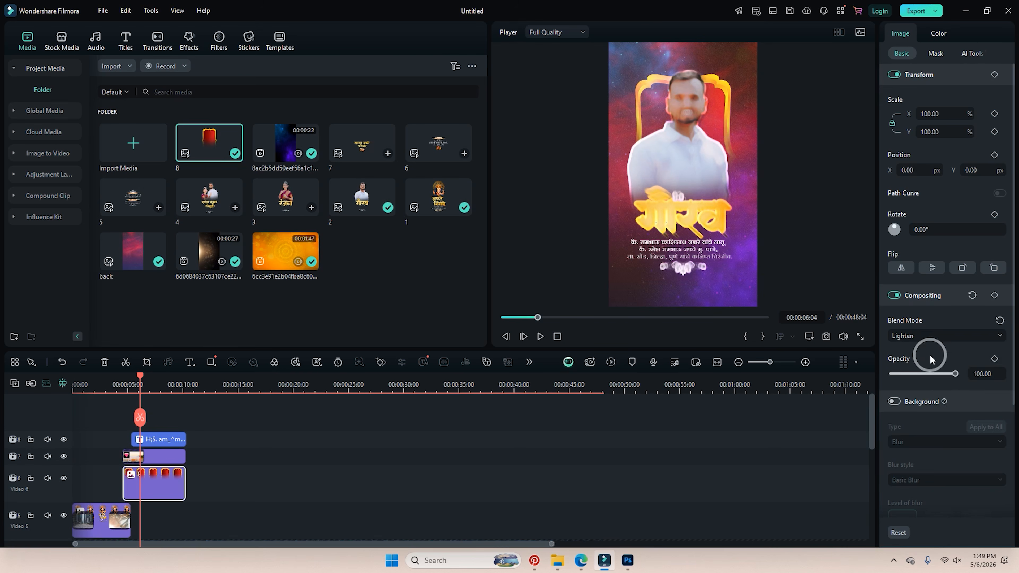
pyautogui.moveTo(957, 374); pyautogui.dragTo(920, 377)
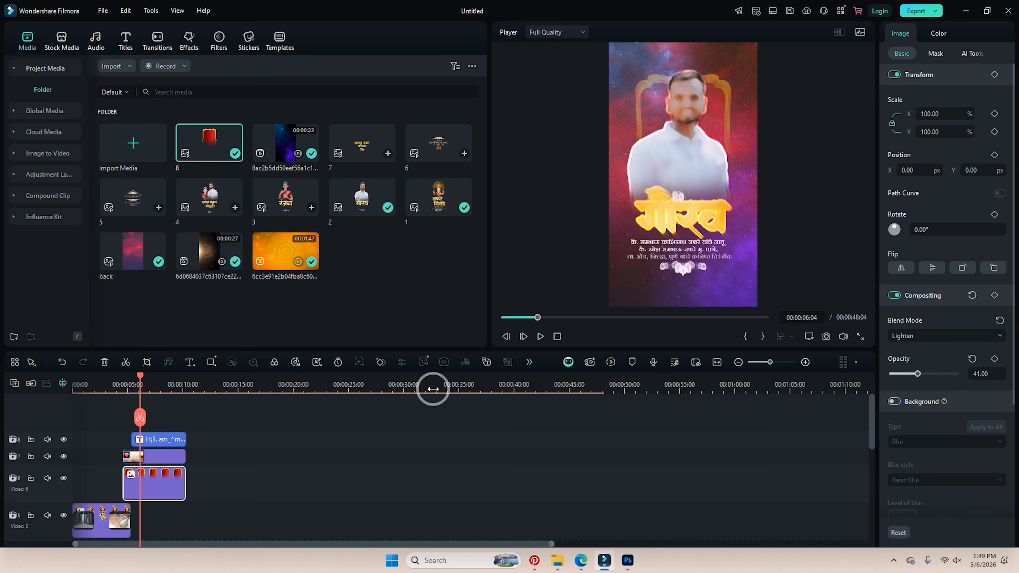
pyautogui.click(147, 380)
pyautogui.moveTo(115, 380)
pyautogui.mouseDown()
pyautogui.moveTo(136, 380)
pyautogui.moveTo(127, 380)
pyautogui.mouseUp()
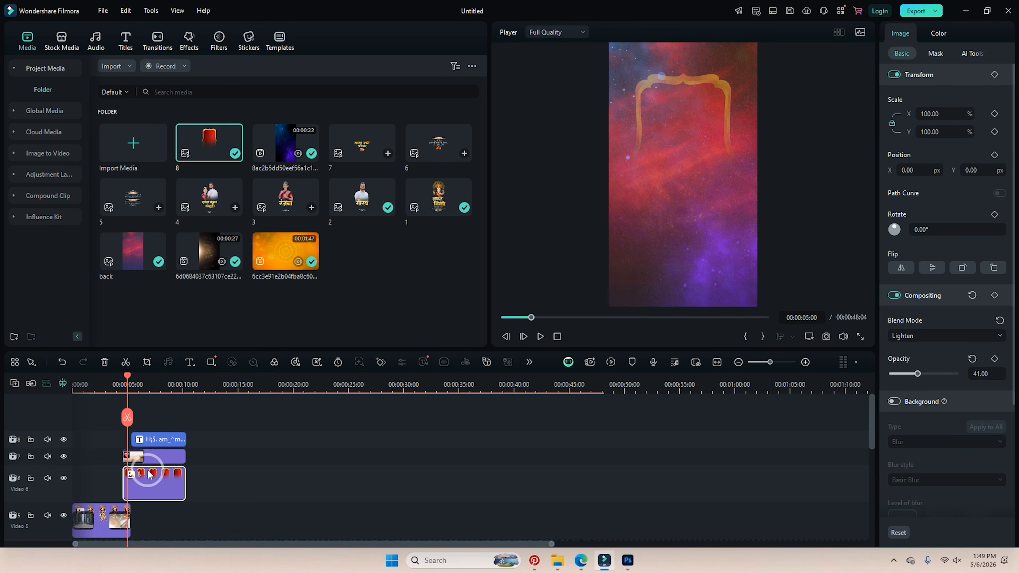
# Search the Transitions library for 'brush'.
pyautogui.click(189, 41)
pyautogui.click(186, 65)
pyautogui.click(157, 39)
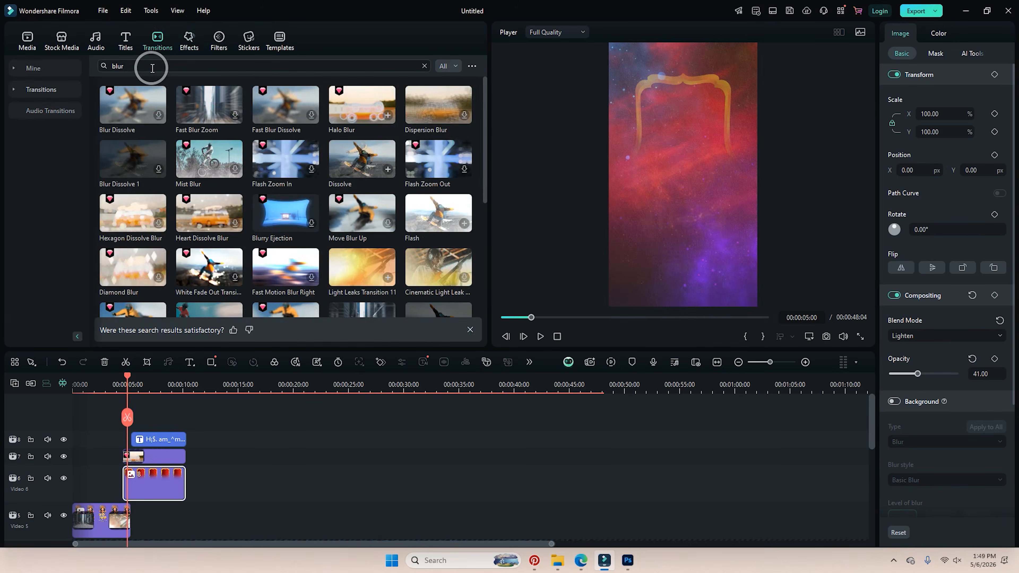
pyautogui.click(152, 66)
pyautogui.press('BackSpace')
pyautogui.press('BackSpace')
pyautogui.press('BackSpace')
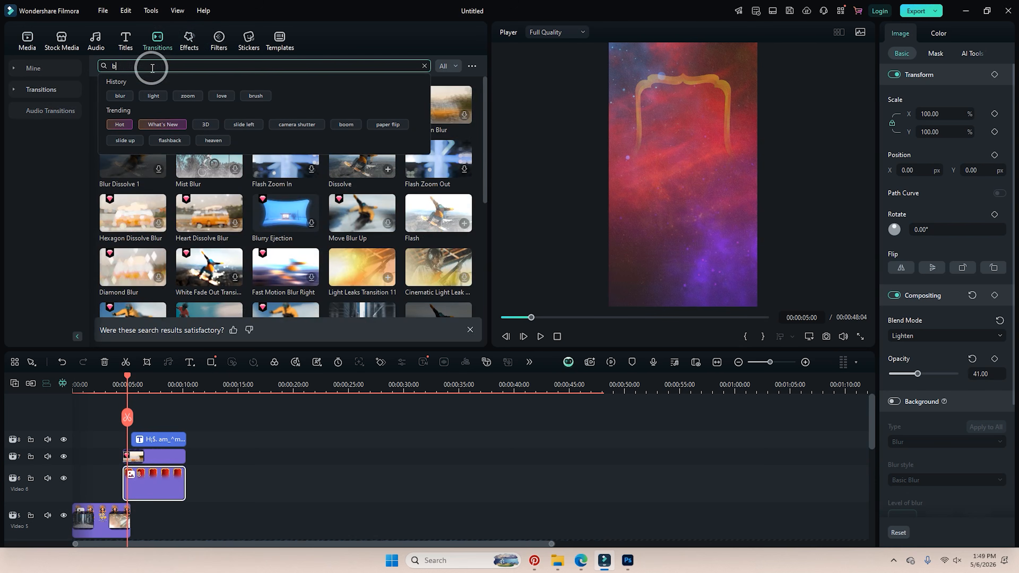
pyautogui.write('burhs')
pyautogui.press('BackSpace')
pyautogui.press('BackSpace')
pyautogui.write('sh')
pyautogui.press('Return')
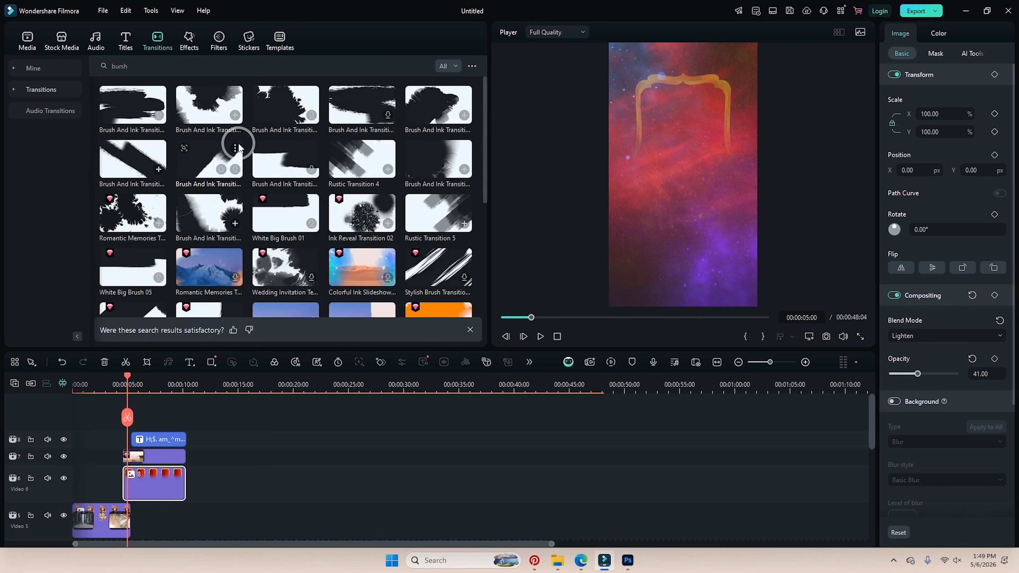
# Put the Brush And Ink transition on the Video 6 banner clip and play from the start.
pyautogui.moveTo(433, 105)
pyautogui.mouseDown()
pyautogui.moveTo(194, 390)
pyautogui.moveTo(137, 482)
pyautogui.mouseUp()
pyautogui.click(119, 390)
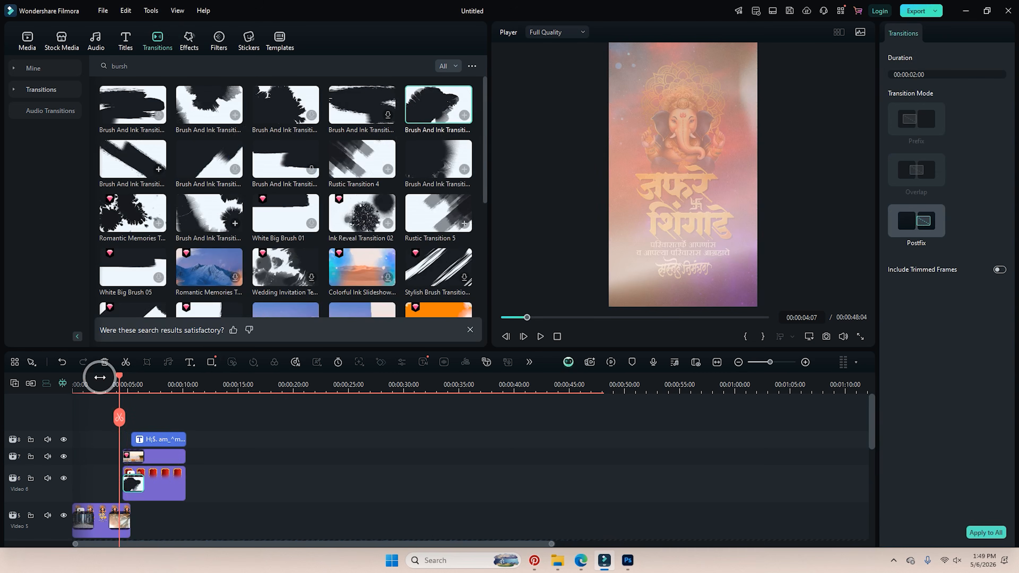
pyautogui.moveTo(99, 377); pyautogui.dragTo(73, 377)
pyautogui.press('space')
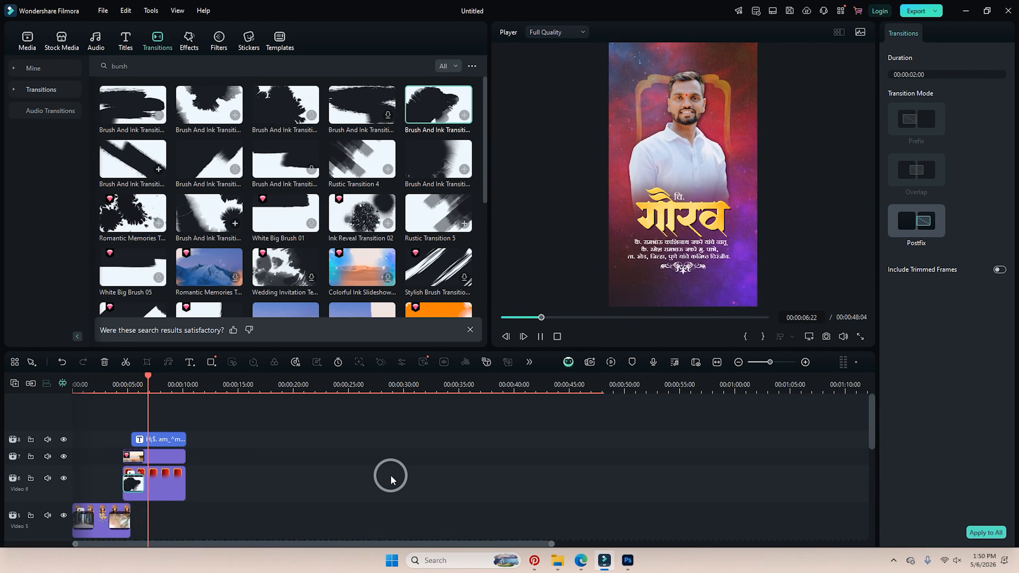
# Remove the Brush And Ink transition and trim the banner clip's start later.
pyautogui.press('space')
pyautogui.click(147, 382)
pyautogui.press('Delete')
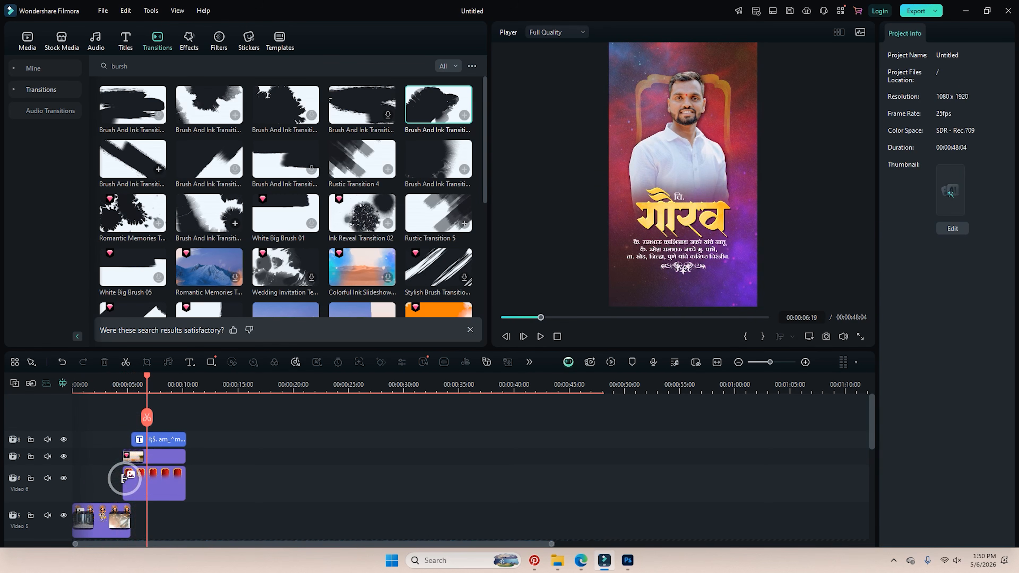
pyautogui.moveTo(124, 477); pyautogui.dragTo(143, 479)
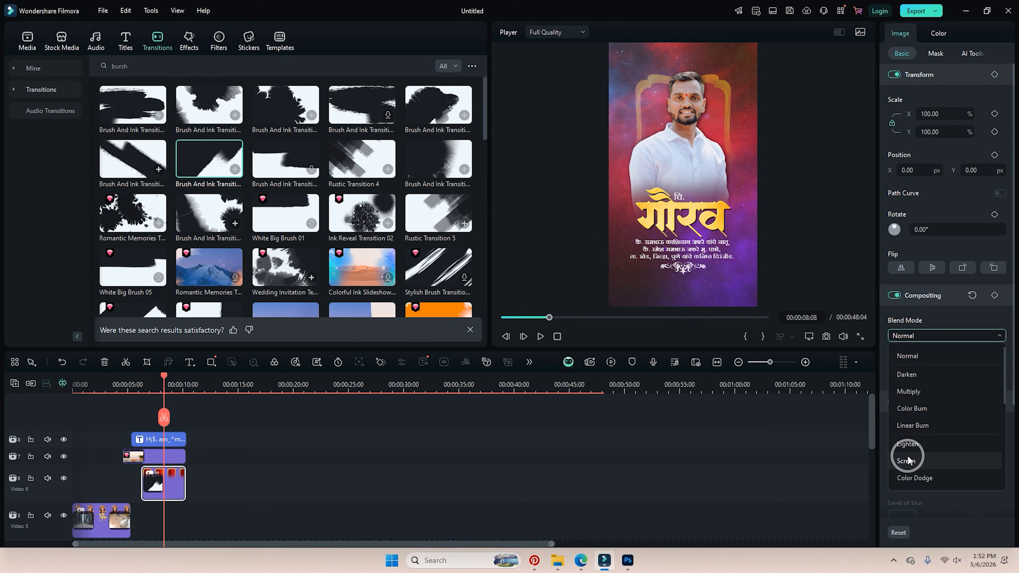
# Switch the overlay to Color Dodge blending, review it in playback, and show the project media.
pyautogui.click(909, 479)
pyautogui.click(141, 381)
pyautogui.press('space')
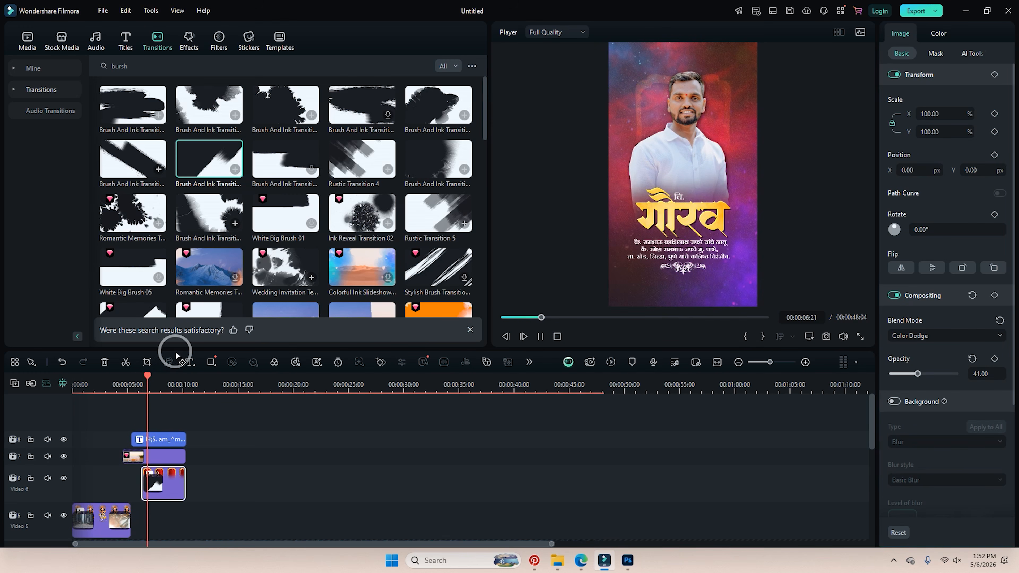
pyautogui.press('space')
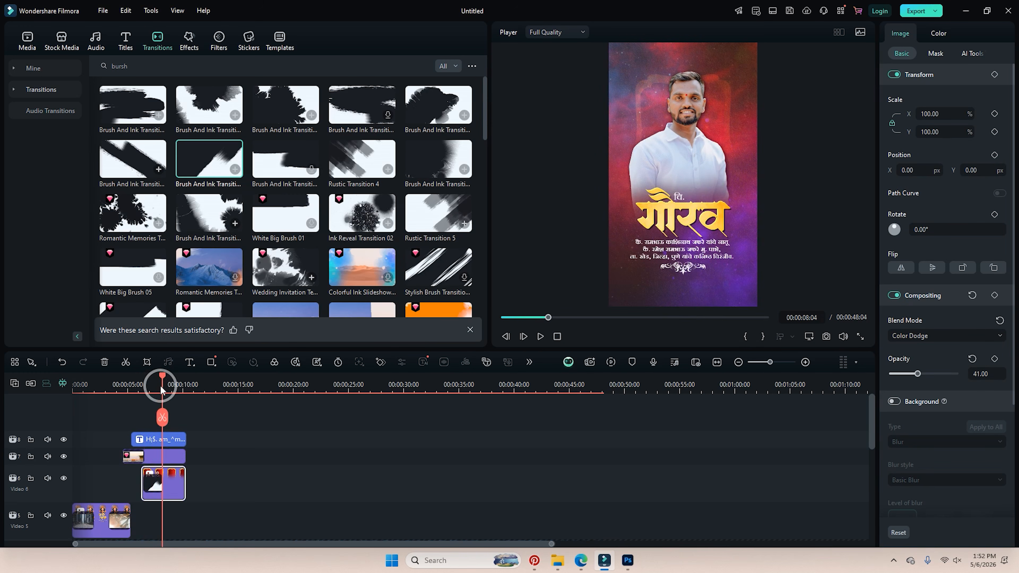
pyautogui.moveTo(161, 390); pyautogui.dragTo(142, 418)
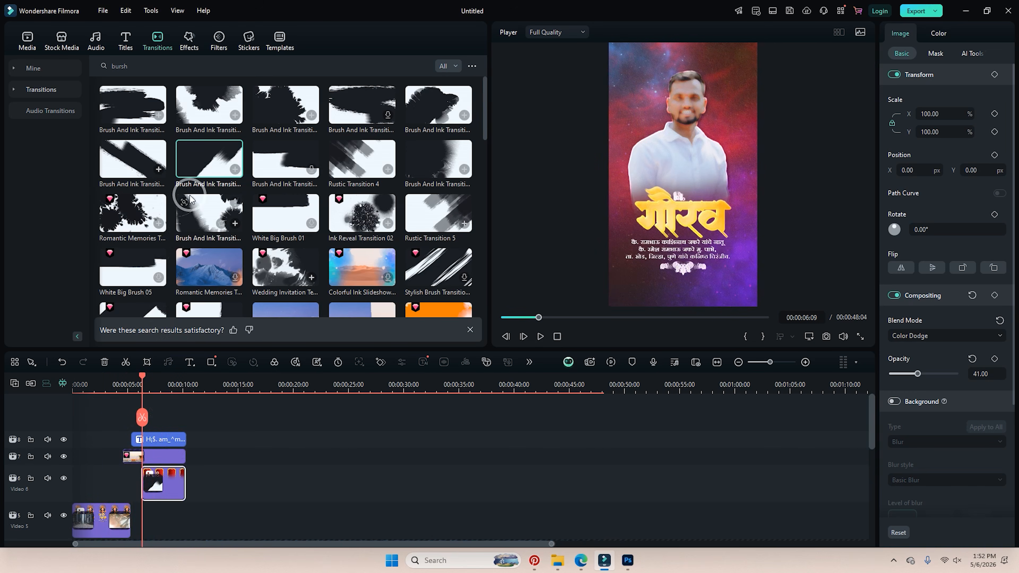
pyautogui.moveTo(131, 379); pyautogui.dragTo(182, 391)
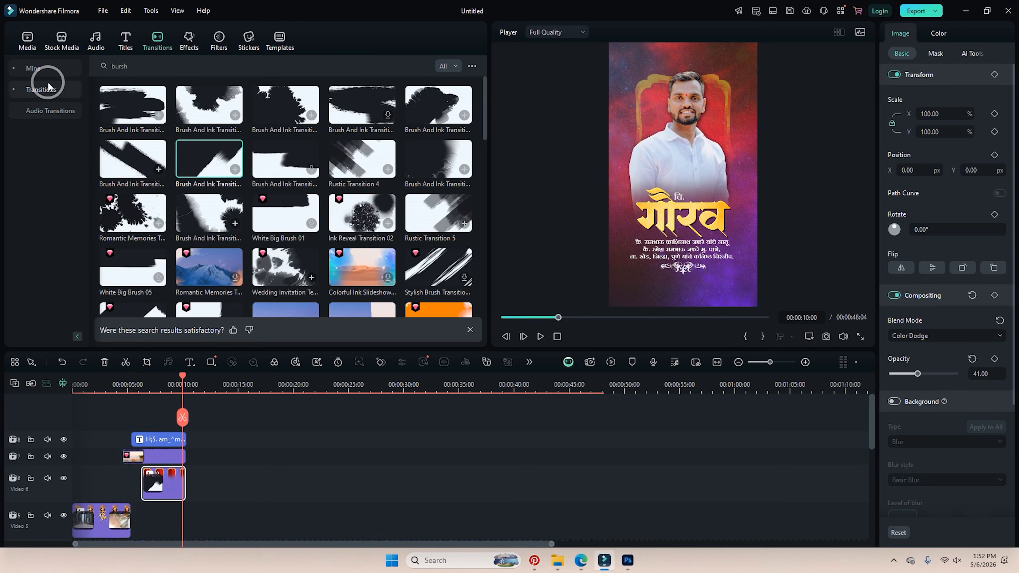
pyautogui.click(27, 40)
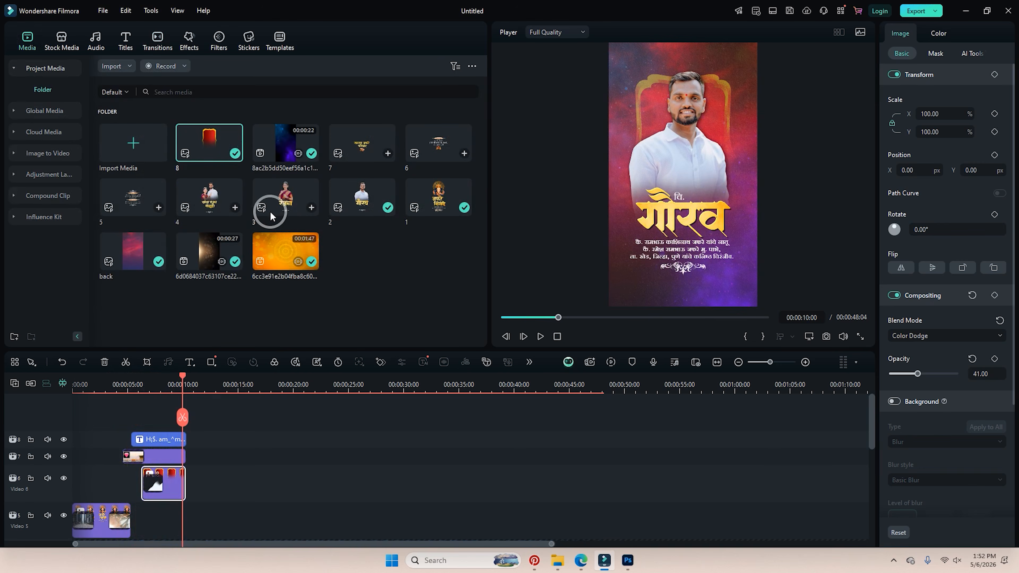
# Place media item 3, the रंजना card, at the playhead and search transitions for 'love'.
pyautogui.moveTo(269, 209); pyautogui.dragTo(203, 430)
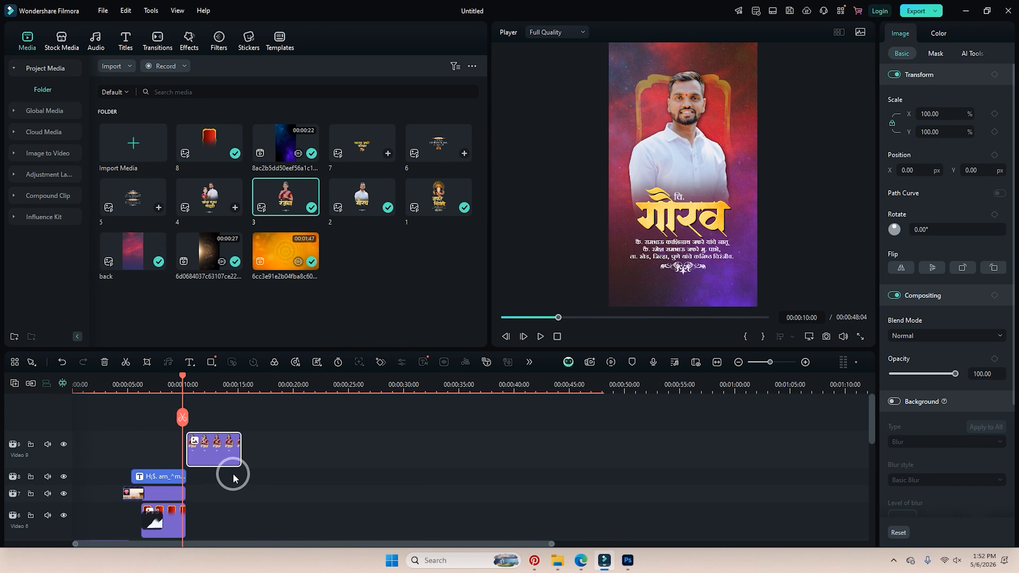
pyautogui.click(157, 40)
pyautogui.click(159, 65)
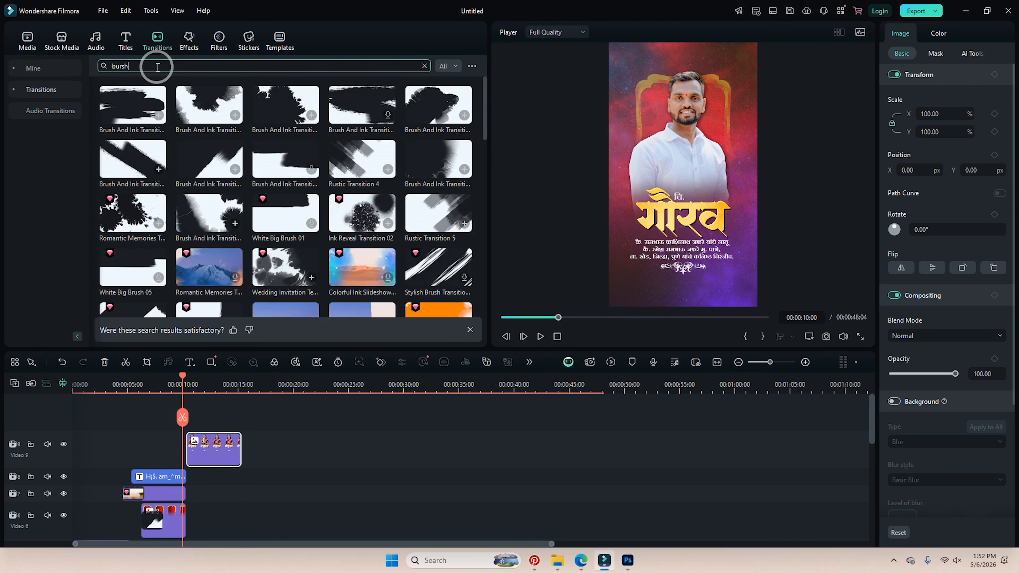
pyautogui.moveTo(138, 65); pyautogui.dragTo(104, 70)
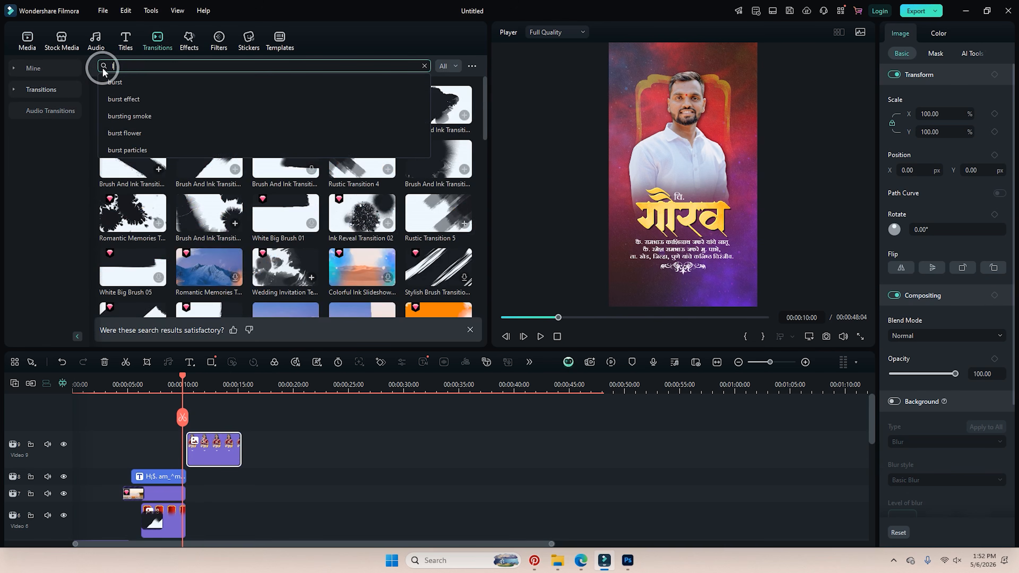
pyautogui.write('love')
pyautogui.press('Return')
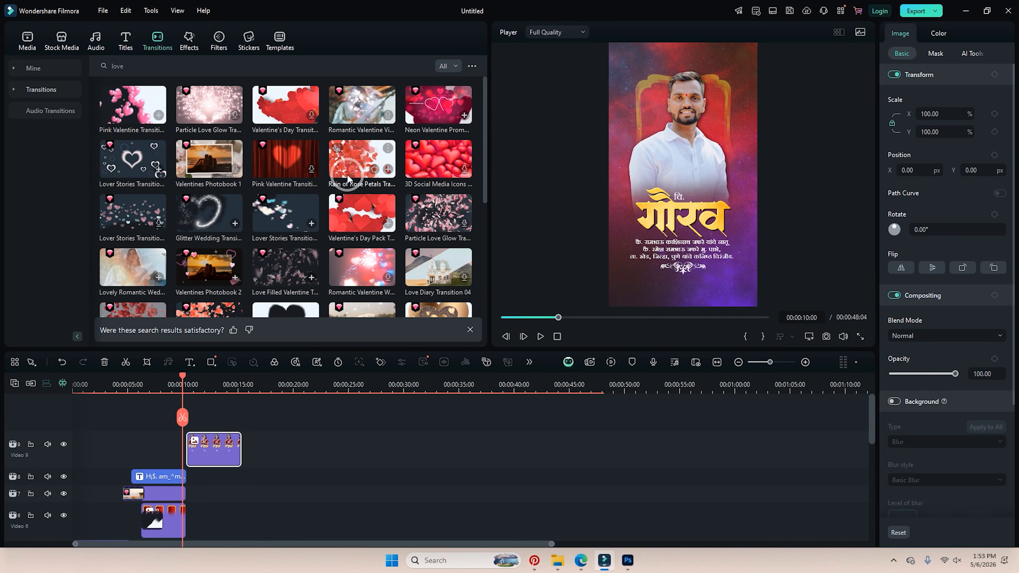
# Add the Valentine's Day Pack heart transition to its start, move it to Video 10, and preview.
pyautogui.moveTo(352, 230); pyautogui.dragTo(207, 442)
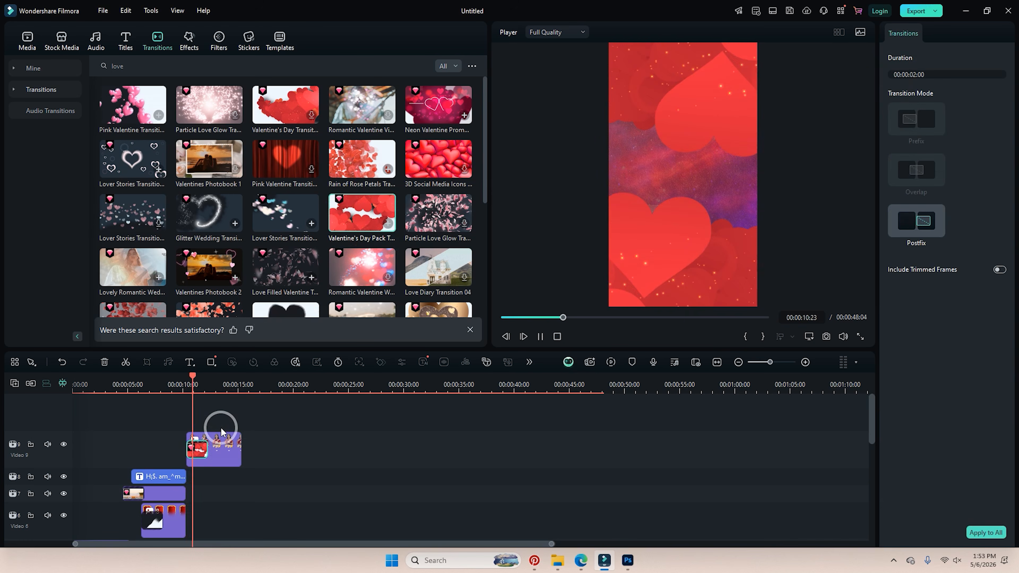
pyautogui.click(178, 378)
pyautogui.moveTo(219, 449); pyautogui.dragTo(215, 427)
pyautogui.press('space')
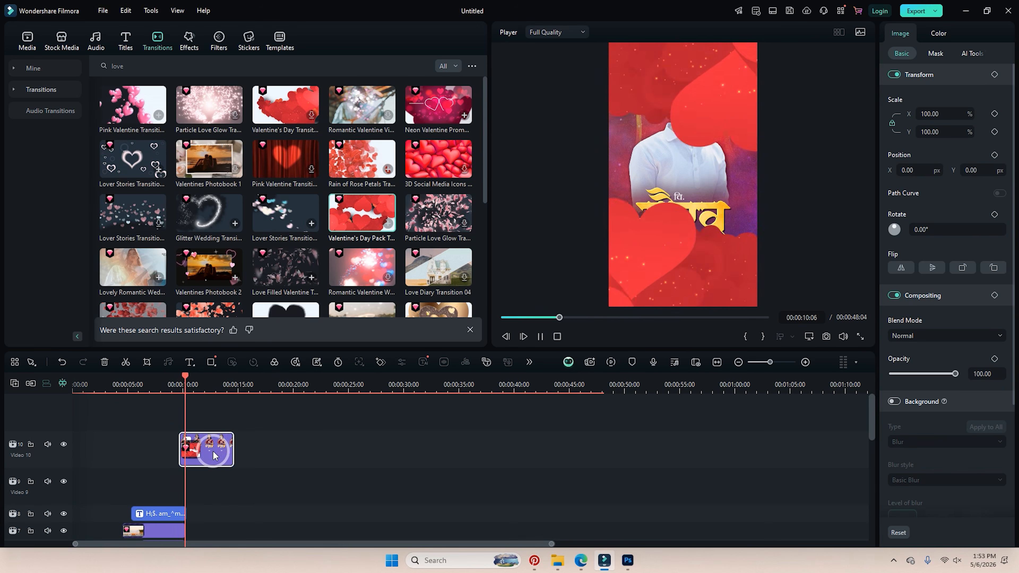
pyautogui.click(647, 243)
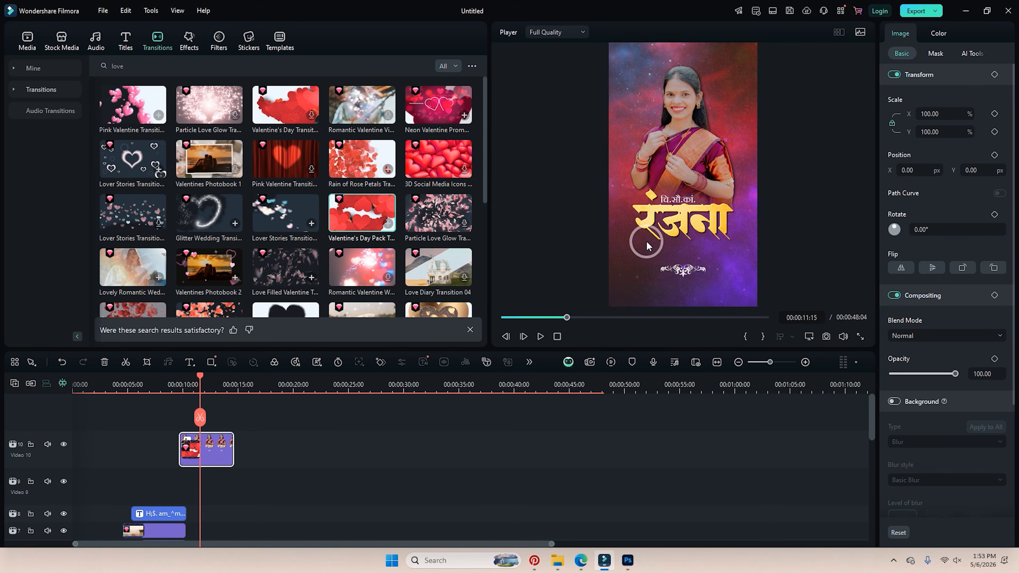
# In Photoshop, hide the Pngtree banner layer, show the girl group, and edit its description text.
pyautogui.click(583, 564)
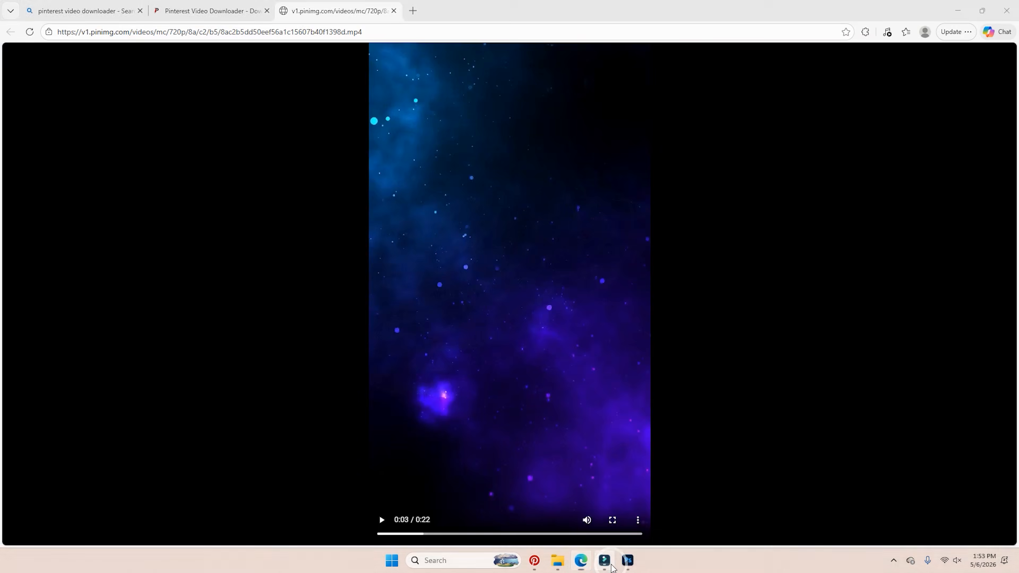
pyautogui.click(626, 566)
pyautogui.moveTo(876, 431); pyautogui.dragTo(877, 409)
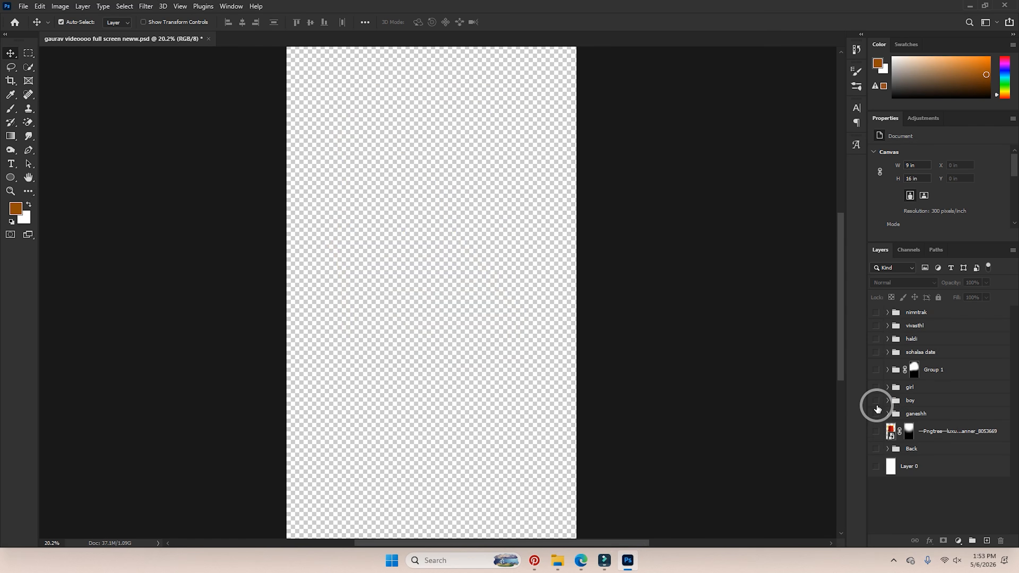
pyautogui.click(877, 388)
pyautogui.doubleClick(484, 426)
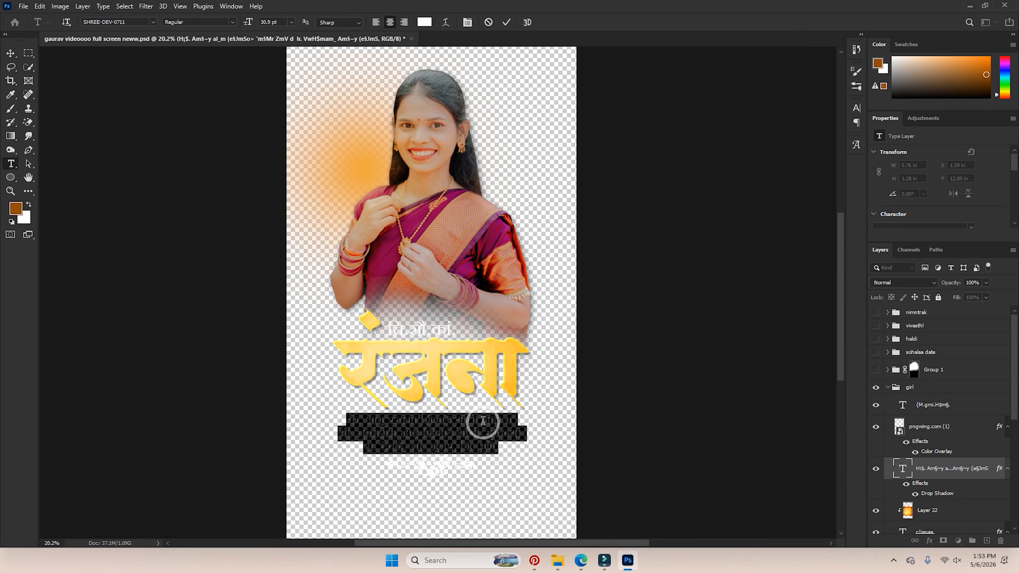
# Paste a copy of the description text onto the empty track above Video 10 at the रंजना frame.
pyautogui.click(602, 564)
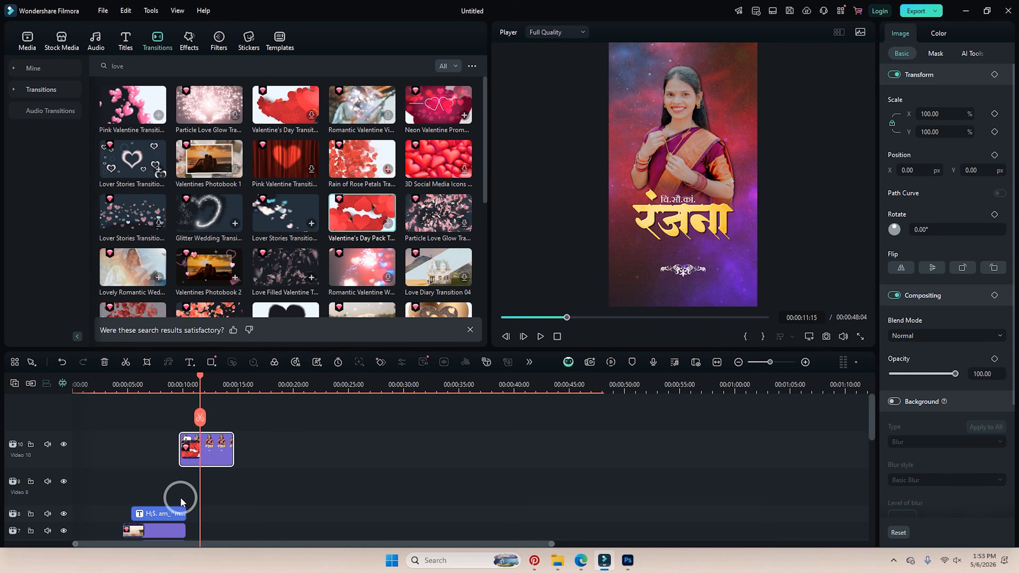
pyautogui.click(172, 514)
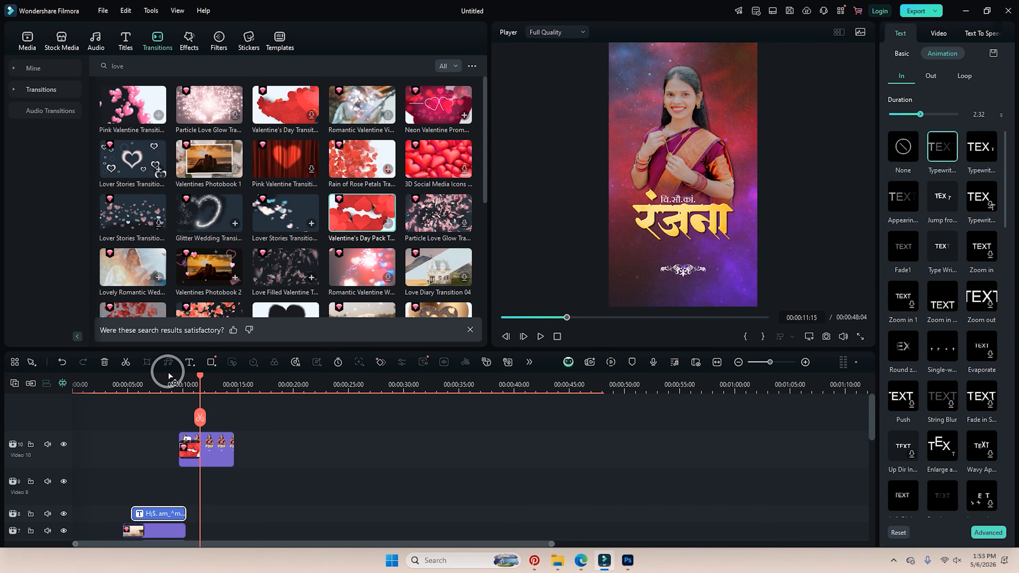
pyautogui.scroll(-1, 166, 500)
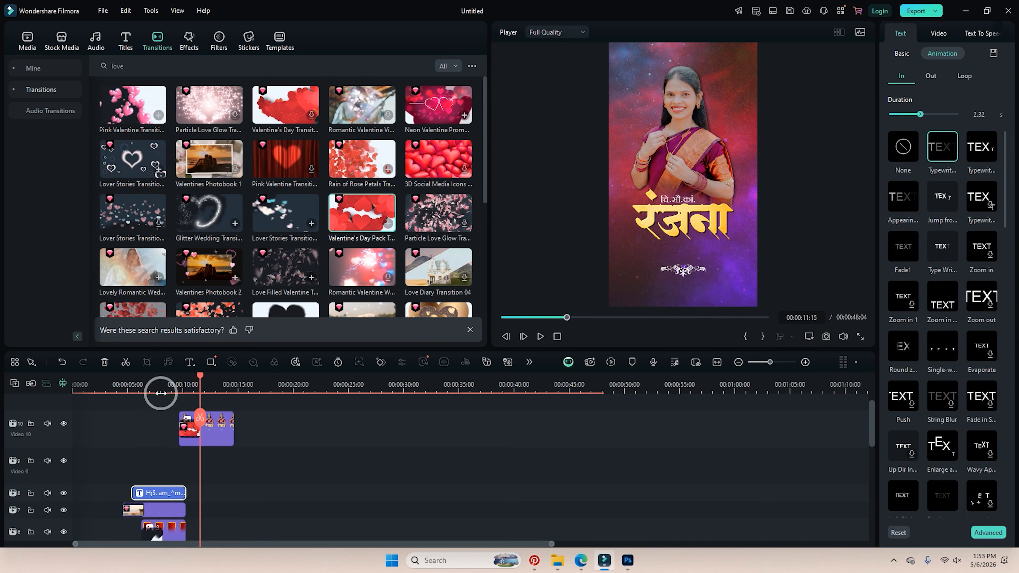
pyautogui.scroll(1, 192, 469)
pyautogui.moveTo(184, 385); pyautogui.dragTo(199, 384)
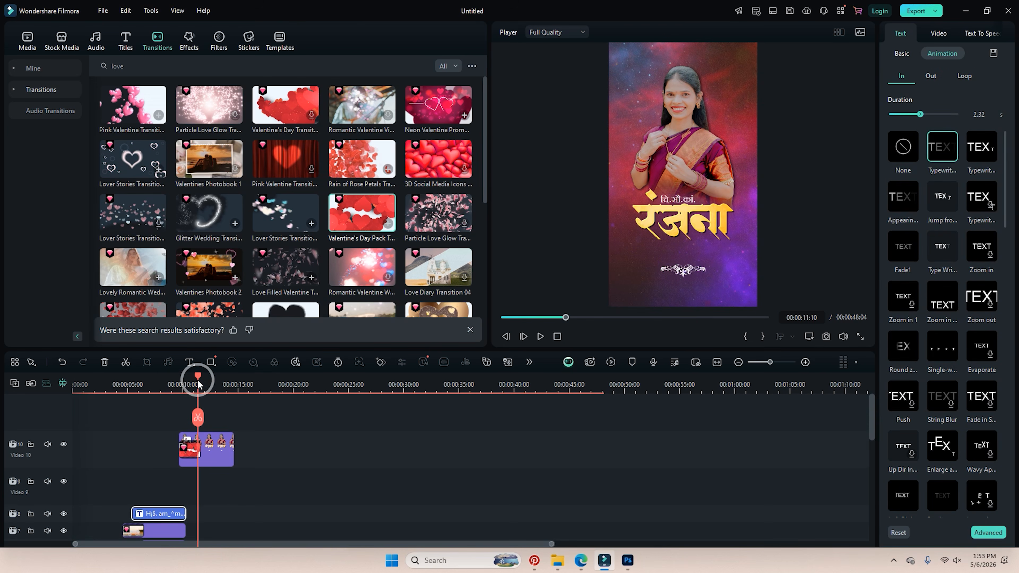
pyautogui.click(62, 419)
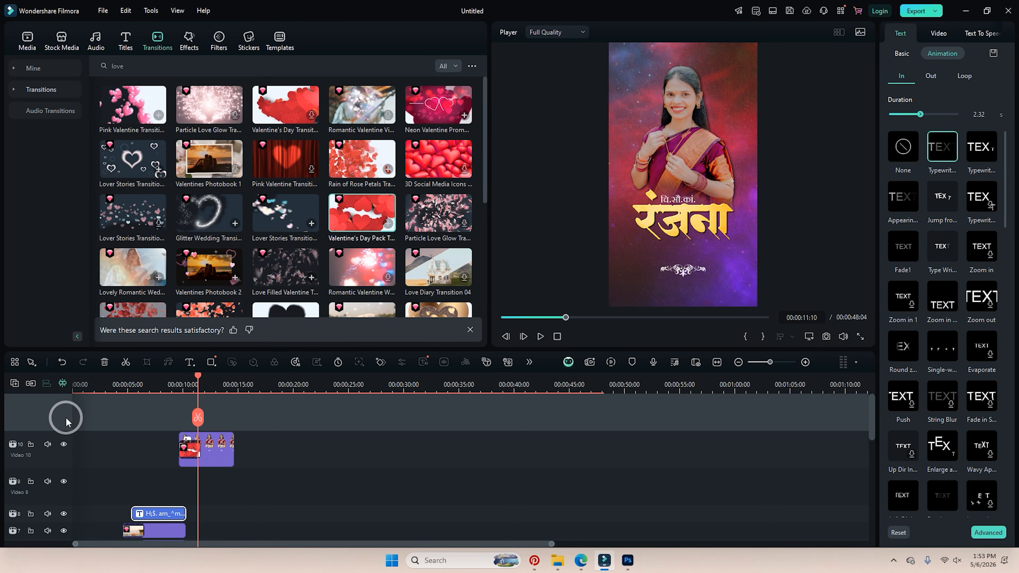
pyautogui.hotkey('ctrl', 'v')
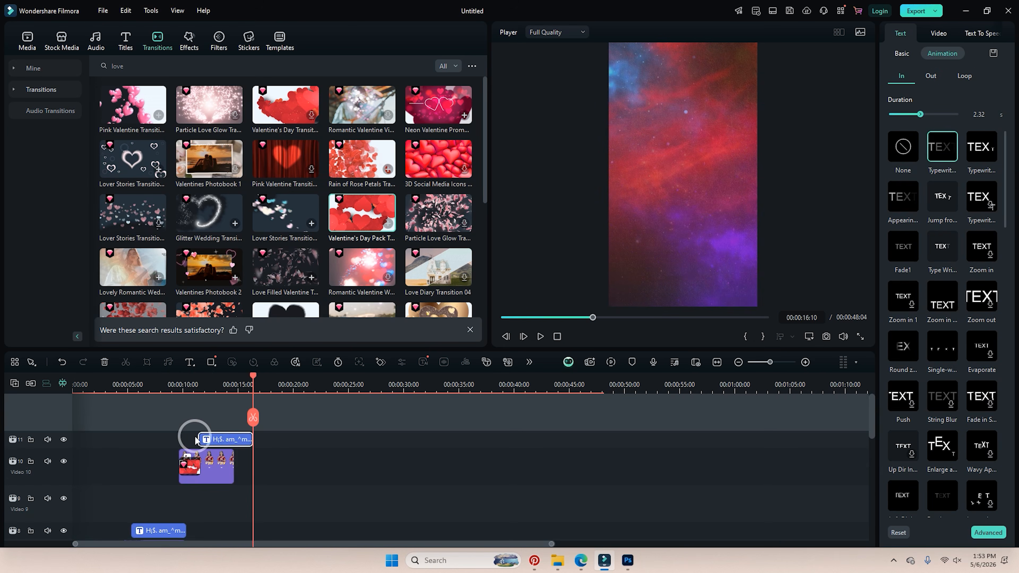
# Replace the pasted text with the new three-line description and nudge the block slightly down.
pyautogui.click(226, 391)
pyautogui.click(901, 56)
pyautogui.click(932, 123)
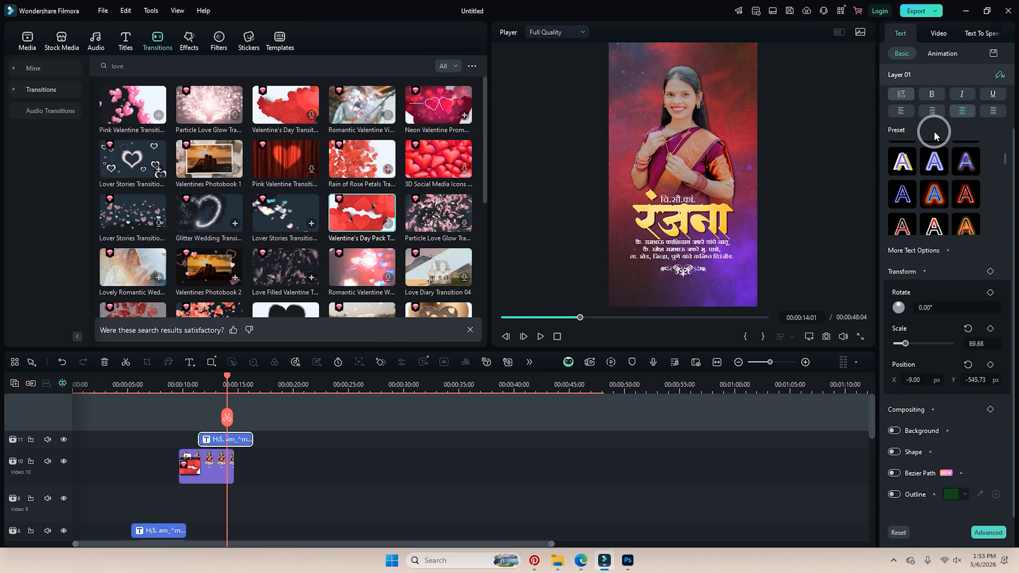
pyautogui.hotkey('ctrl', 'a')
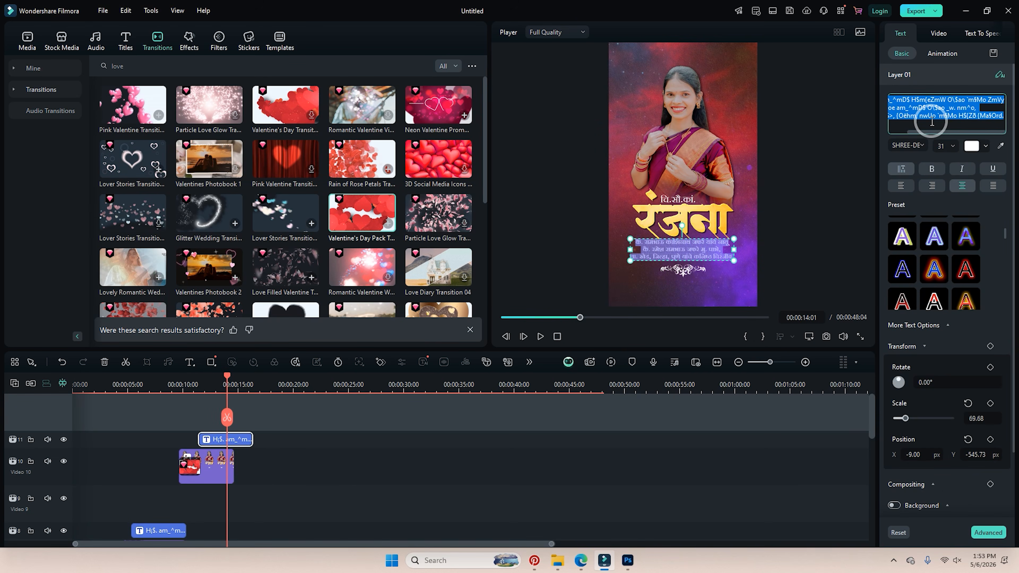
pyautogui.press('BackSpace')
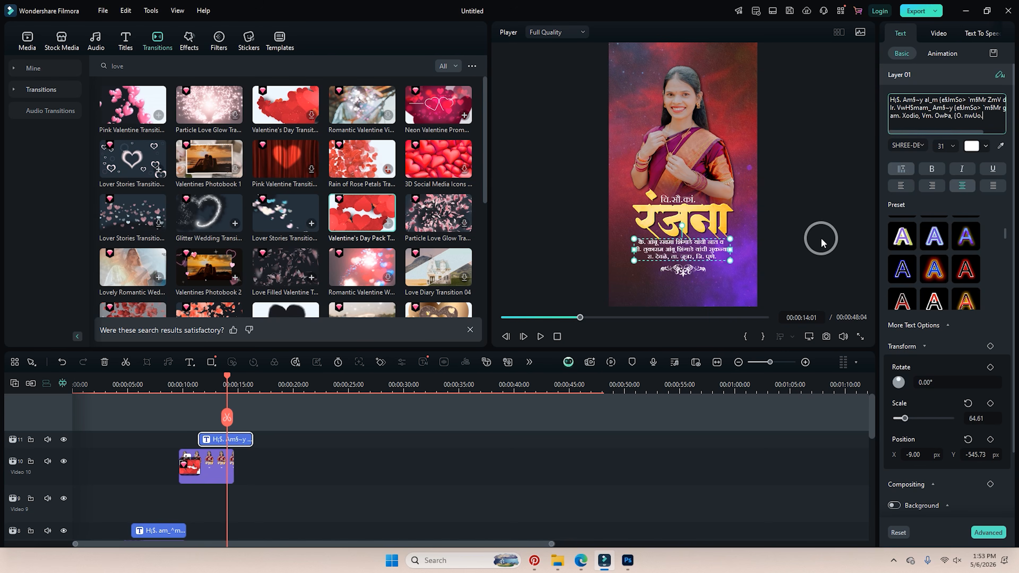
pyautogui.click(733, 258)
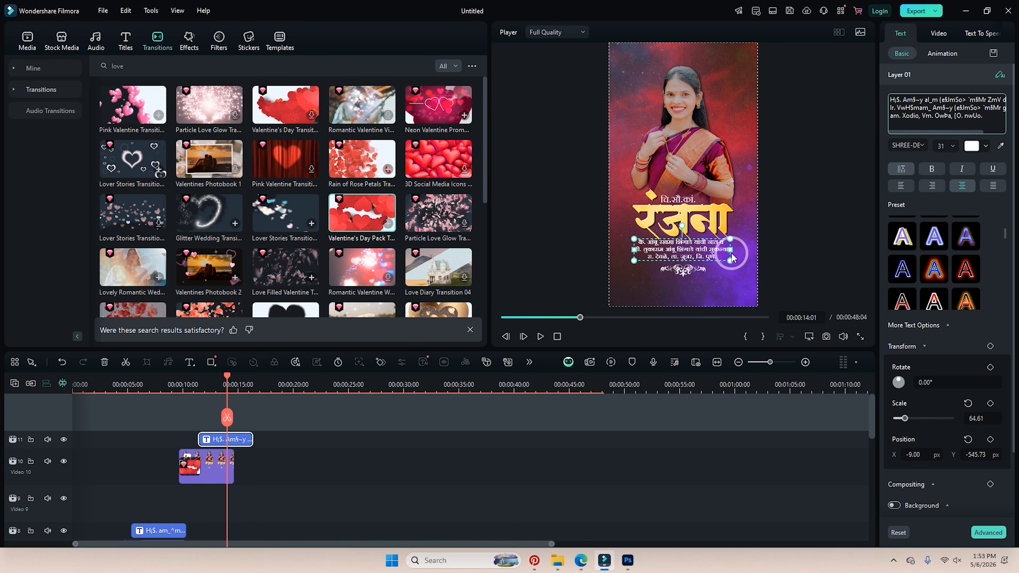
pyautogui.click(977, 418)
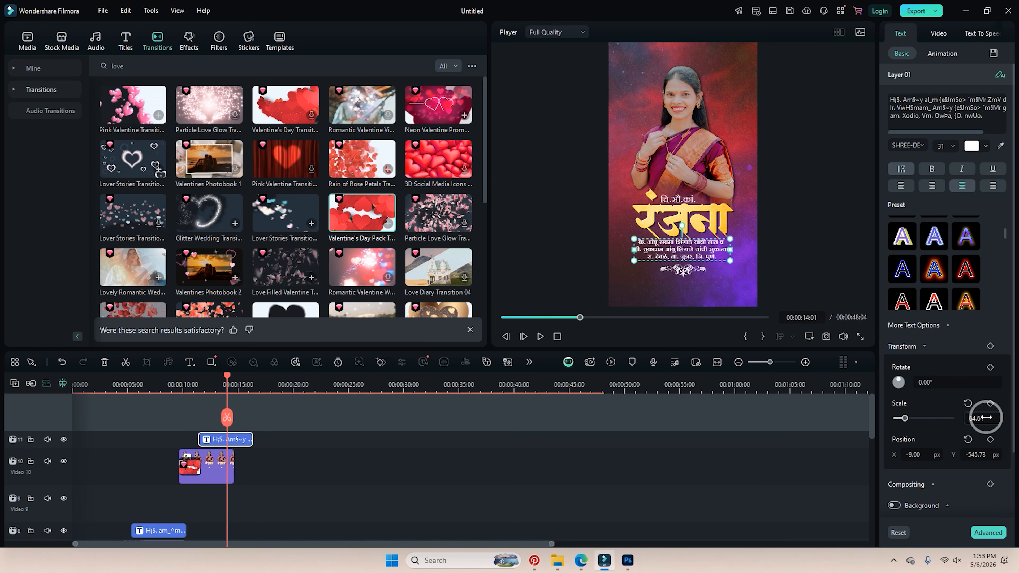
pyautogui.click(975, 454)
pyautogui.moveTo(972, 454); pyautogui.dragTo(976, 455)
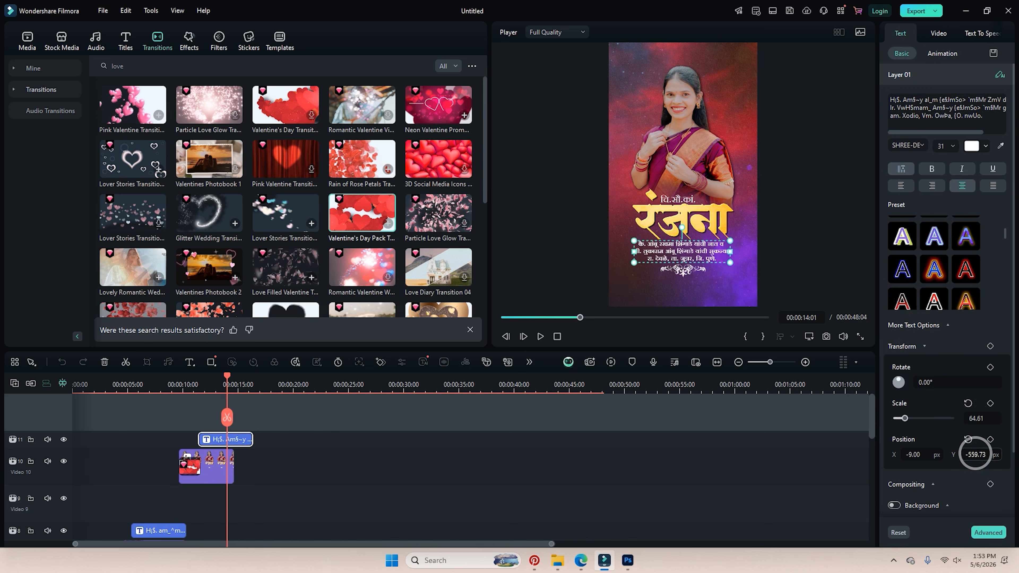
pyautogui.click(362, 408)
# Extend the रंजना photo clip to about 16 seconds and replay its heart transition.
pyautogui.click(216, 379)
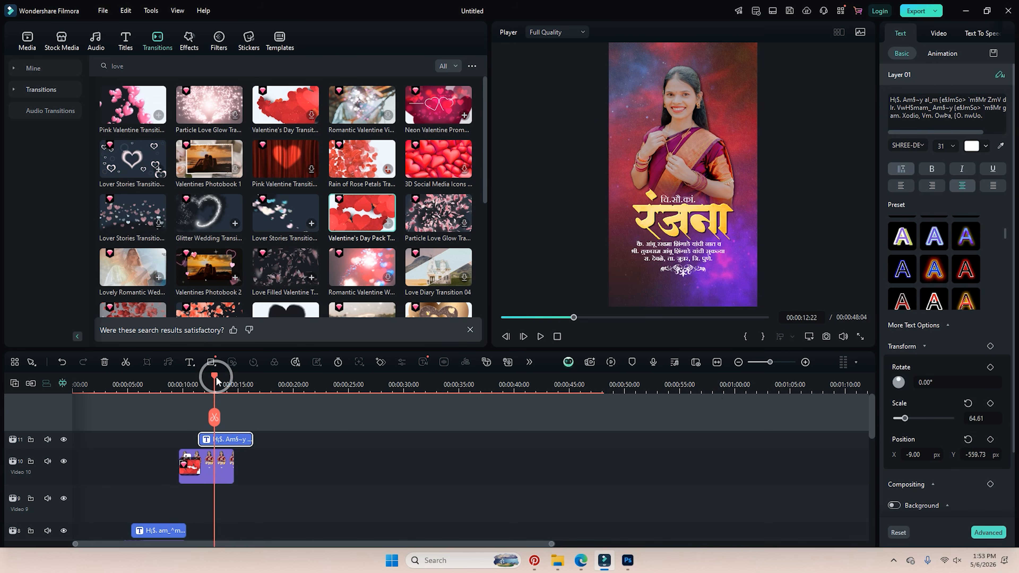
pyautogui.moveTo(216, 380)
pyautogui.mouseDown()
pyautogui.moveTo(239, 378)
pyautogui.moveTo(205, 379)
pyautogui.mouseUp()
pyautogui.click(231, 440)
pyautogui.moveTo(233, 460); pyautogui.dragTo(250, 460)
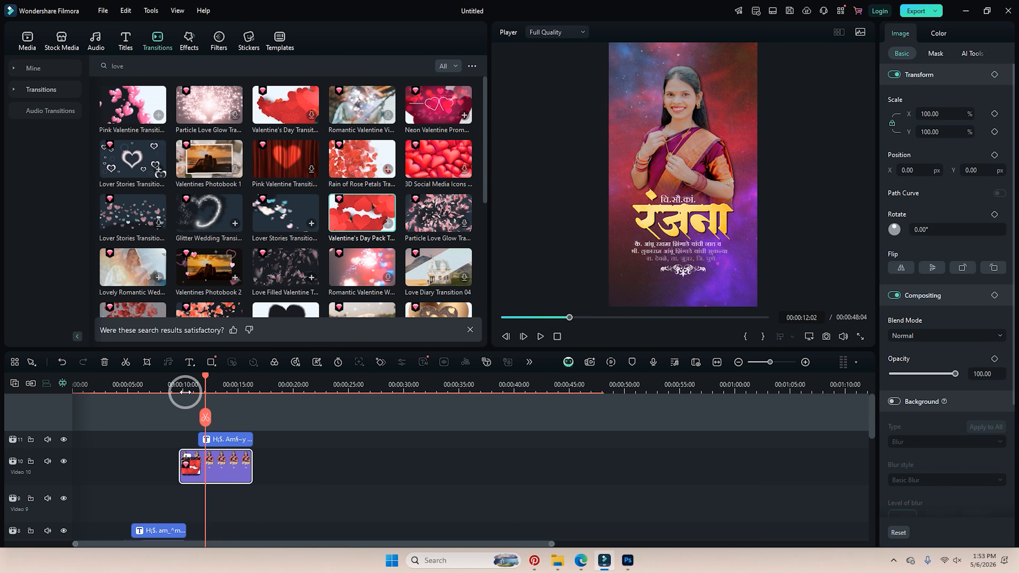
pyautogui.click(178, 383)
pyautogui.click(192, 463)
pyautogui.press('space')
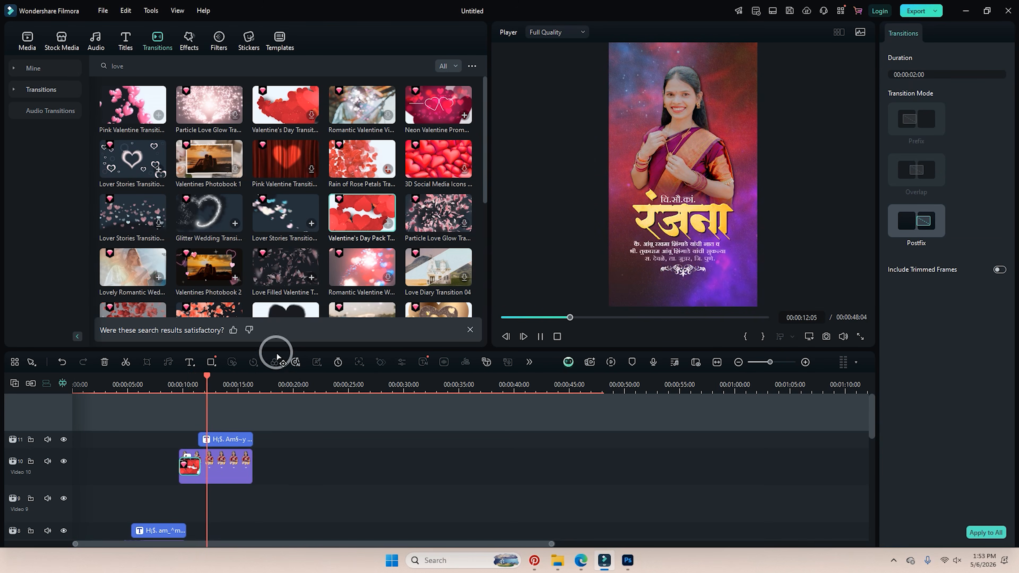
pyautogui.press('space')
# Delete the red banner overlay clip from Video 6 and return to project media.
pyautogui.scroll(-2, 334, 478)
pyautogui.moveTo(218, 418); pyautogui.dragTo(142, 425)
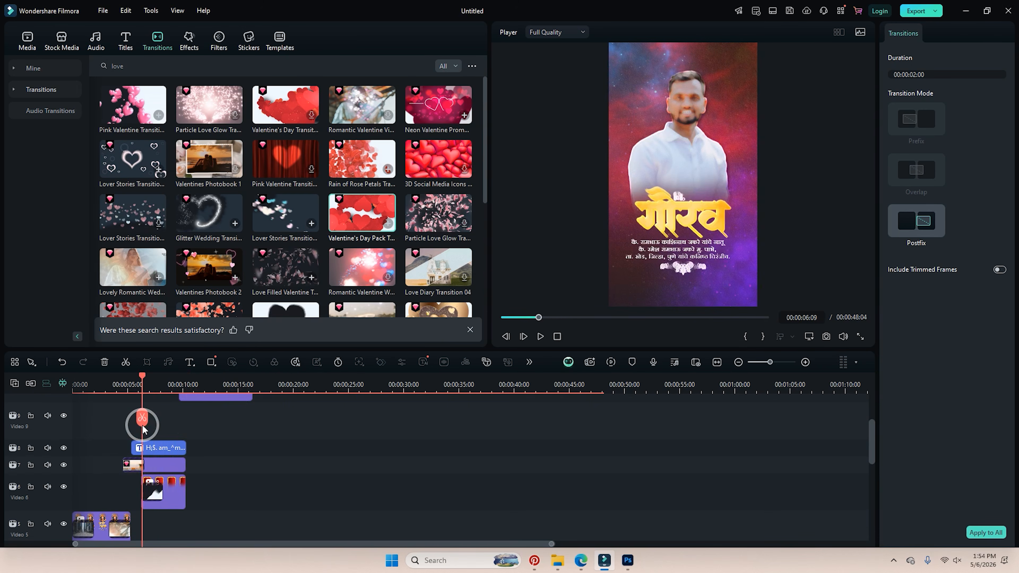
pyautogui.click(170, 499)
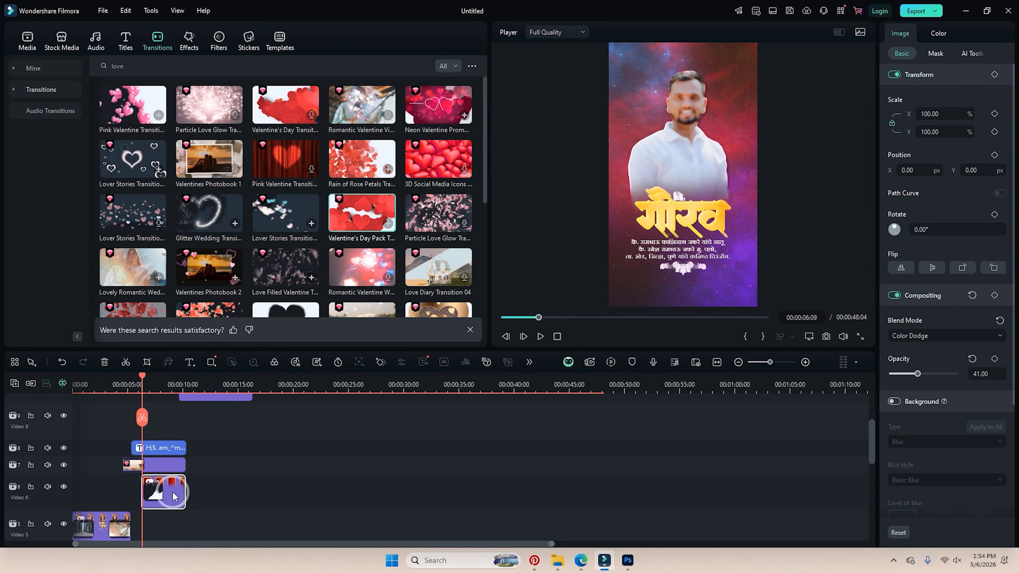
pyautogui.press('Delete')
pyautogui.click(28, 40)
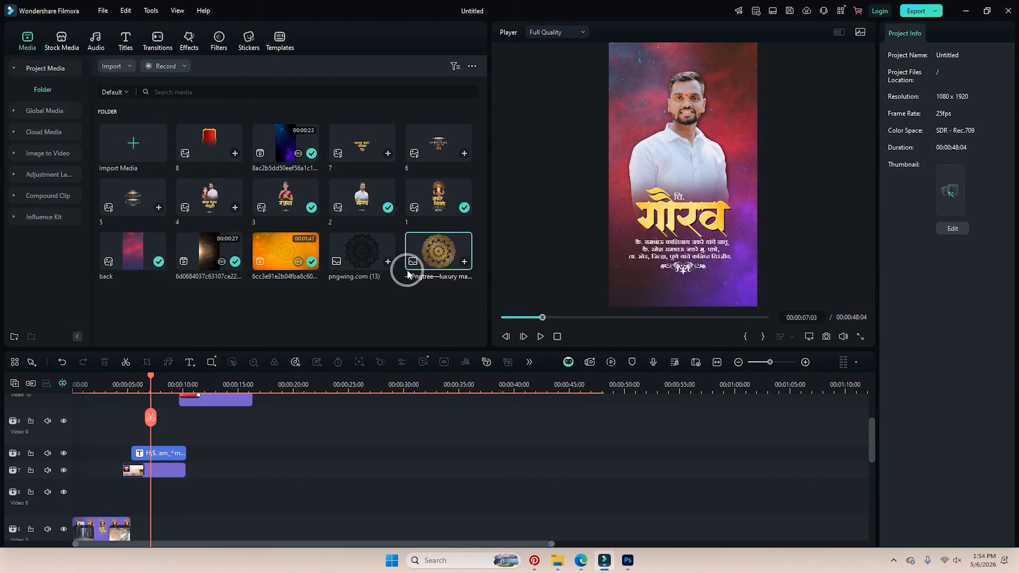
# Place the Pngtree mandala on Video 6, raise it to Y 347 and scale its height to 73.
pyautogui.moveTo(451, 267); pyautogui.dragTo(186, 505)
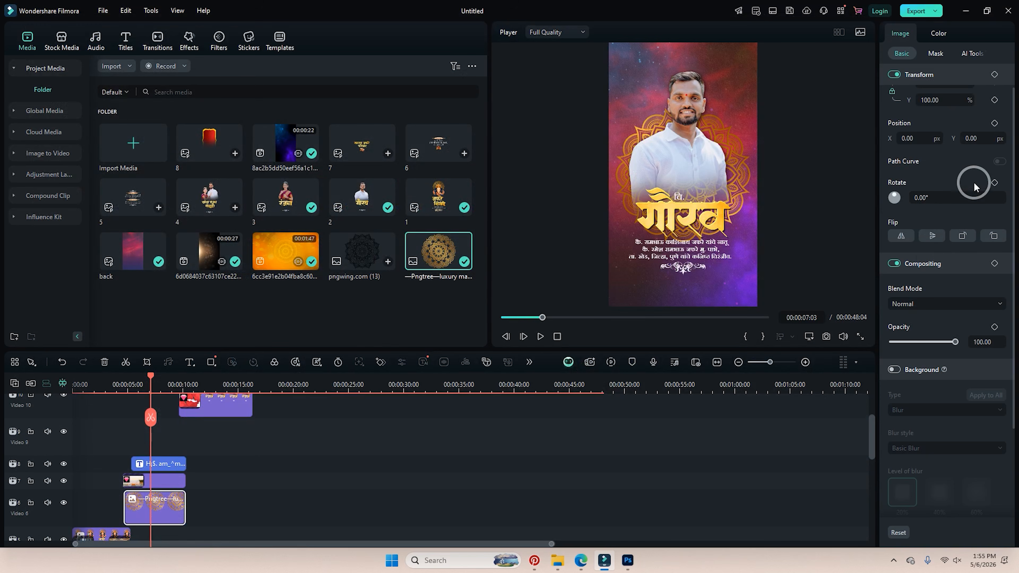
pyautogui.moveTo(982, 138); pyautogui.dragTo(982, 139)
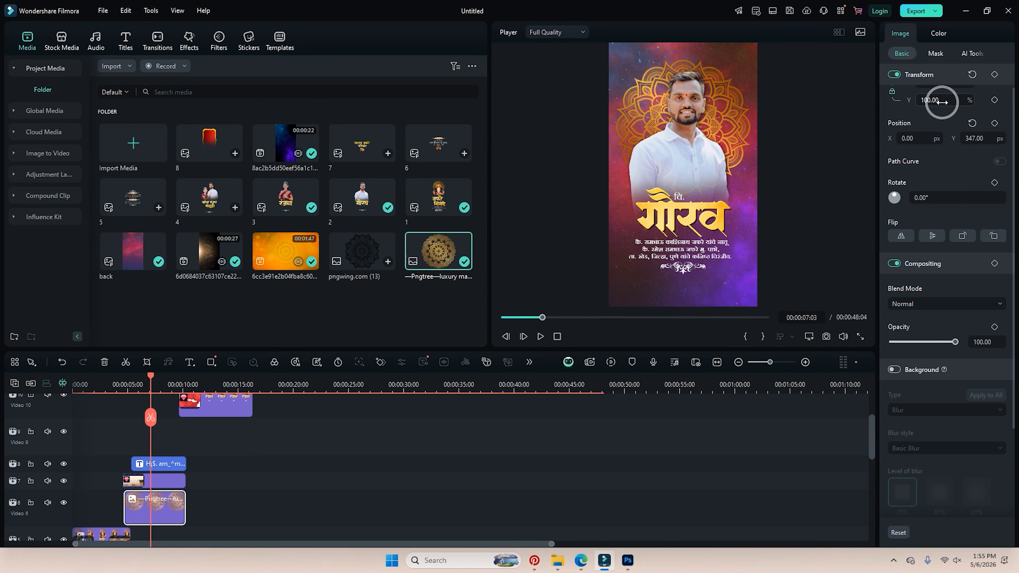
pyautogui.moveTo(938, 101); pyautogui.dragTo(939, 100)
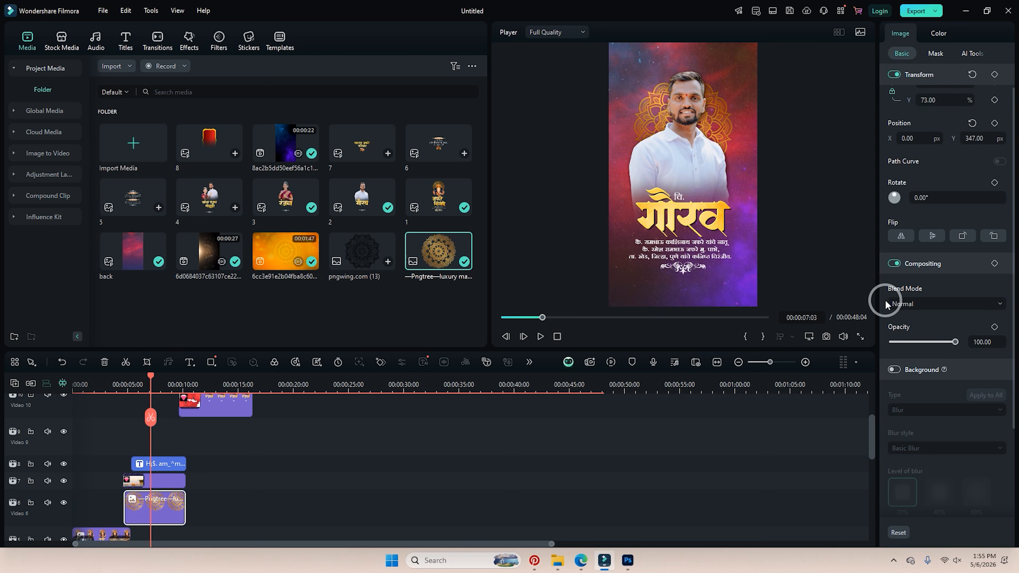
# Blend the mandala with Screen mode at 45% opacity.
pyautogui.click(921, 304)
pyautogui.click(921, 343)
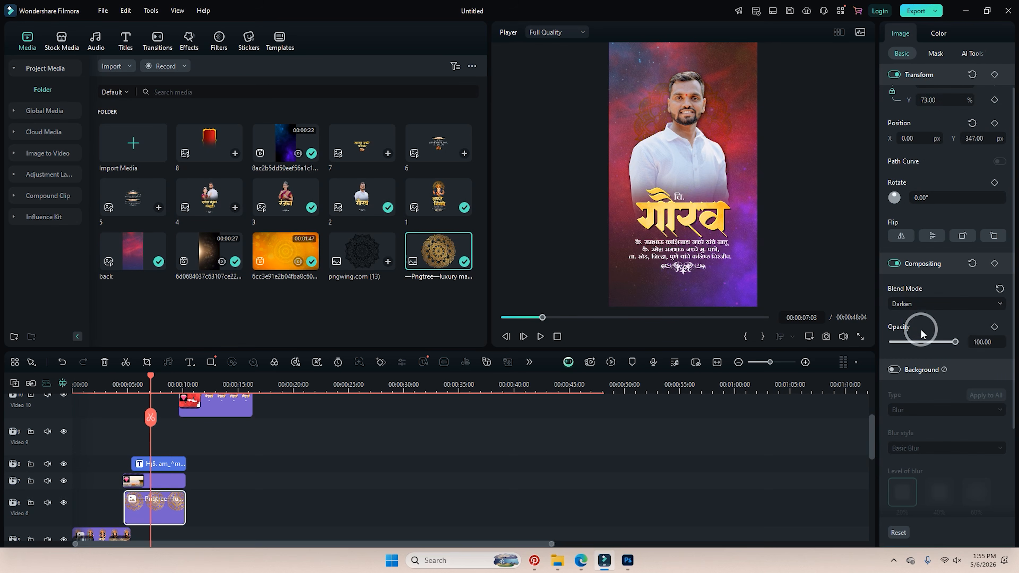
pyautogui.press('Down')
pyautogui.press('Down')
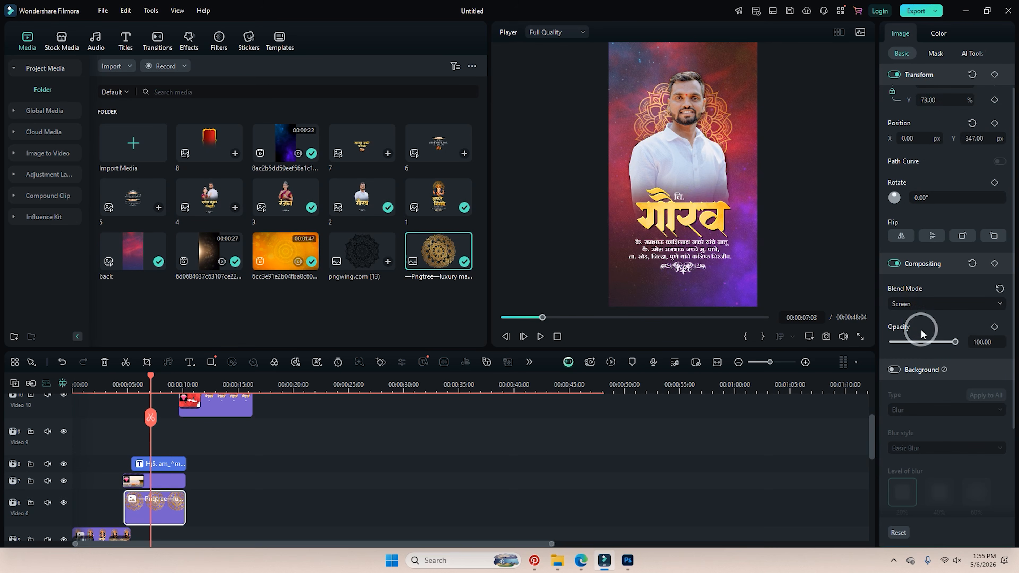
pyautogui.moveTo(955, 342); pyautogui.dragTo(926, 344)
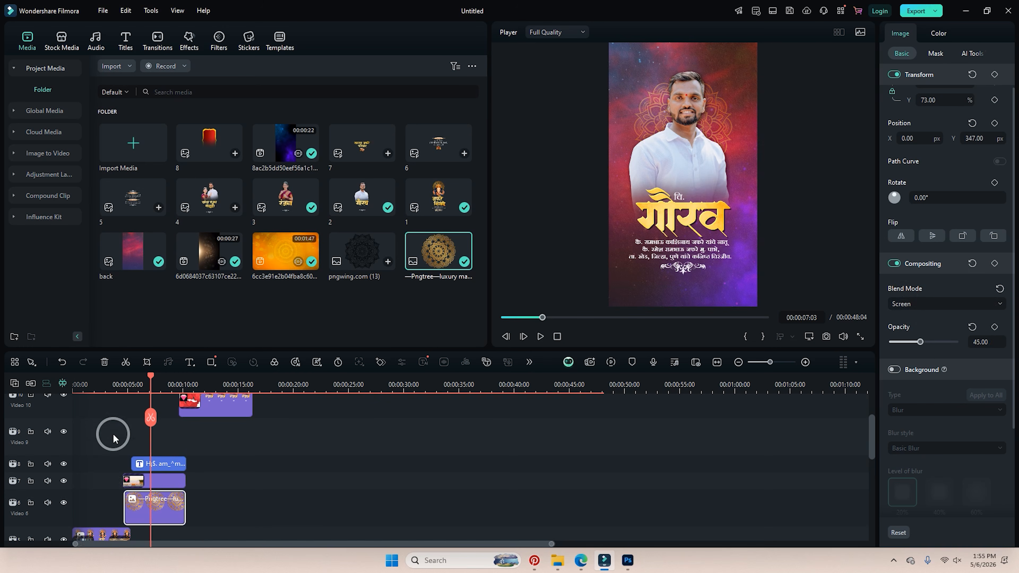
pyautogui.moveTo(122, 386)
pyautogui.mouseDown()
pyautogui.moveTo(108, 386)
pyautogui.moveTo(148, 386)
pyautogui.moveTo(121, 386)
pyautogui.mouseUp()
# Move the mandala's transition to the clip's start, preview it, and delete it.
pyautogui.scroll(-1, 140, 486)
pyautogui.click(82, 501)
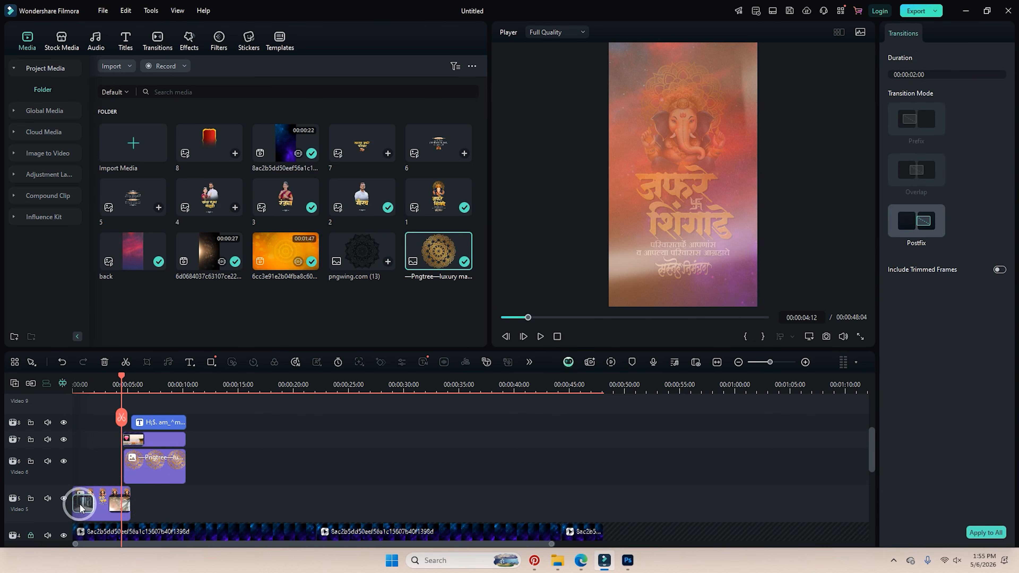
pyautogui.click(139, 470)
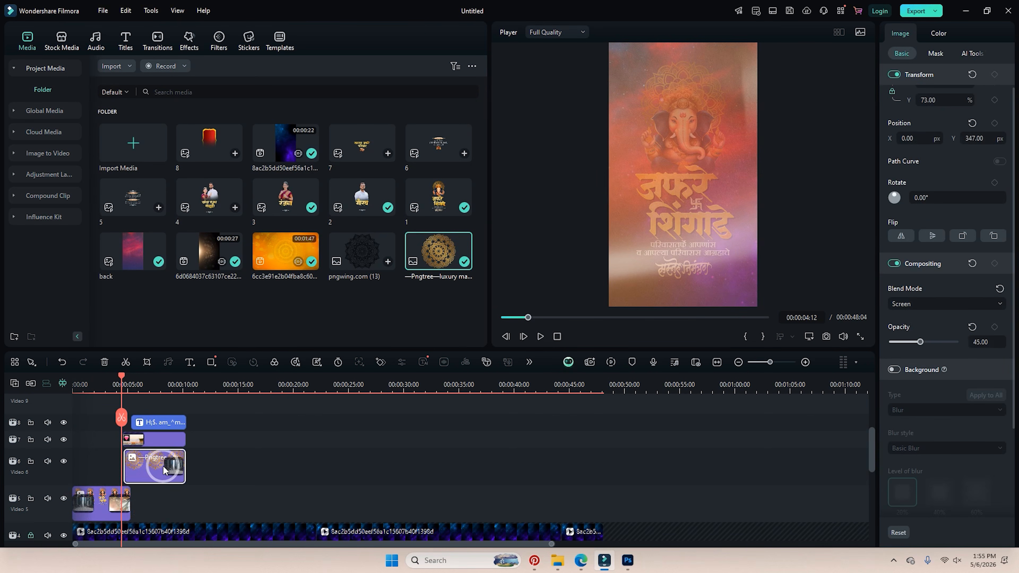
pyautogui.moveTo(176, 467); pyautogui.dragTo(137, 466)
pyautogui.press('space')
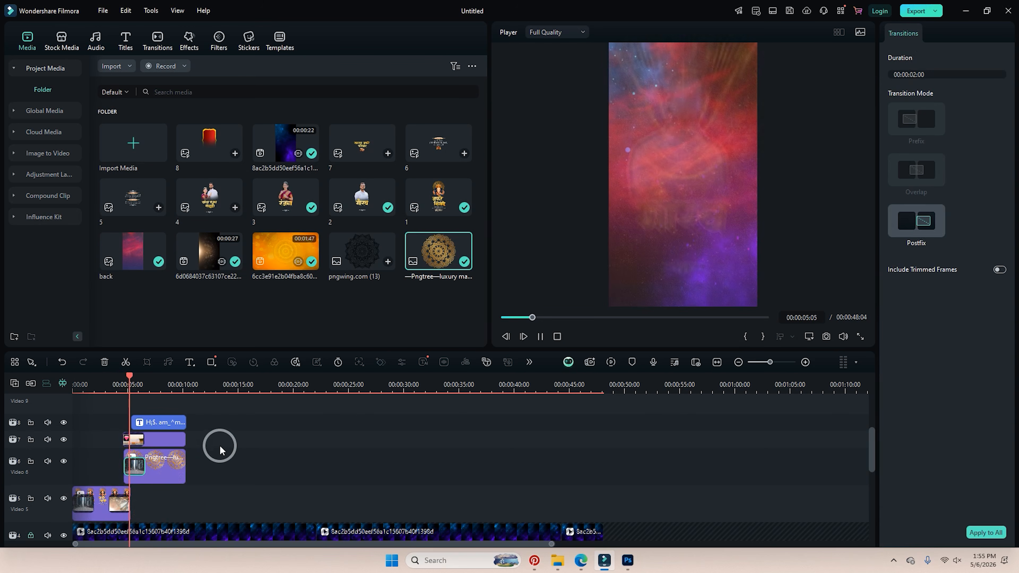
pyautogui.press('space')
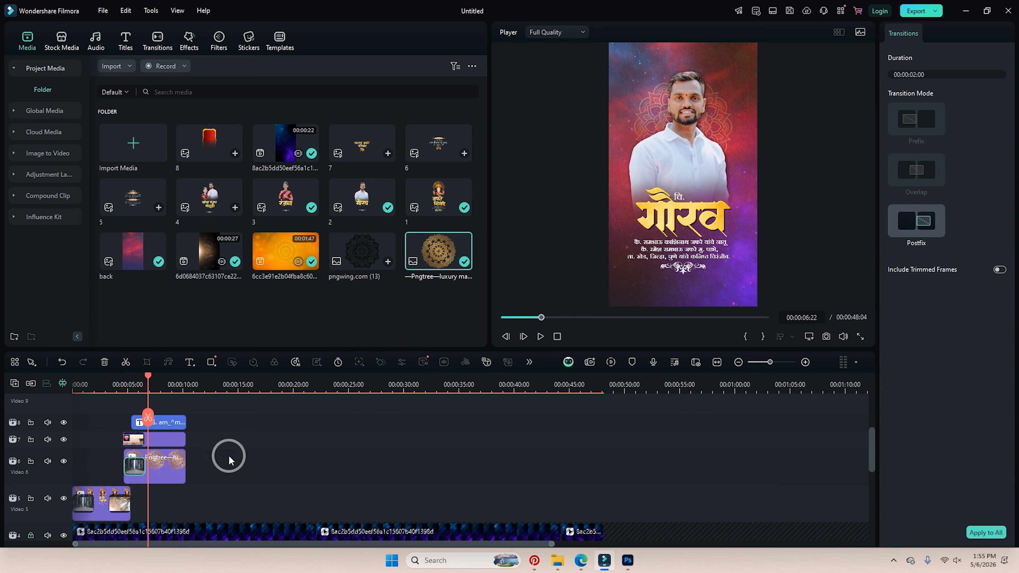
pyautogui.press('Delete')
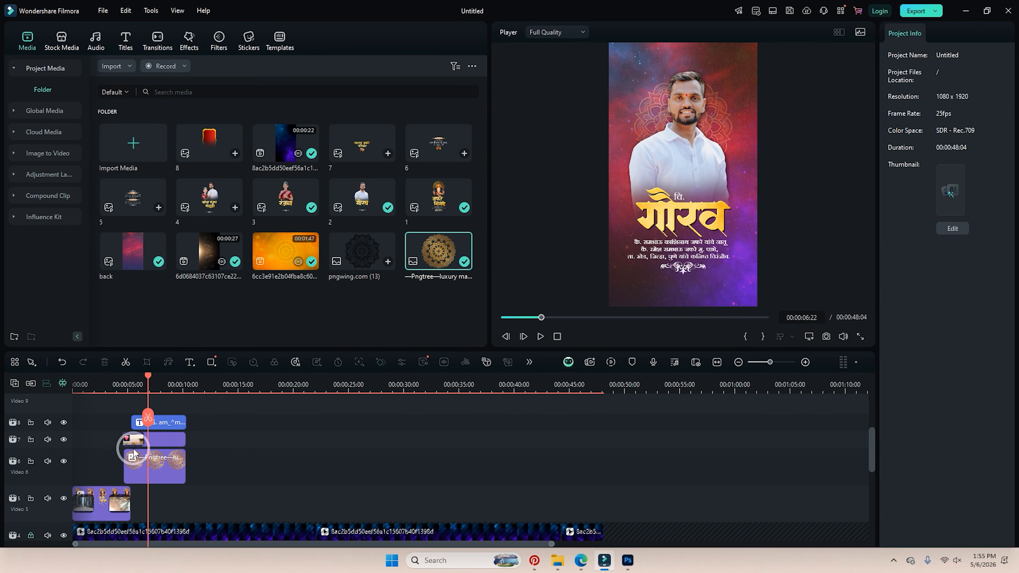
# Drag the transition from the mandala clip's end to its start and preview it.
pyautogui.click(133, 442)
pyautogui.click(141, 461)
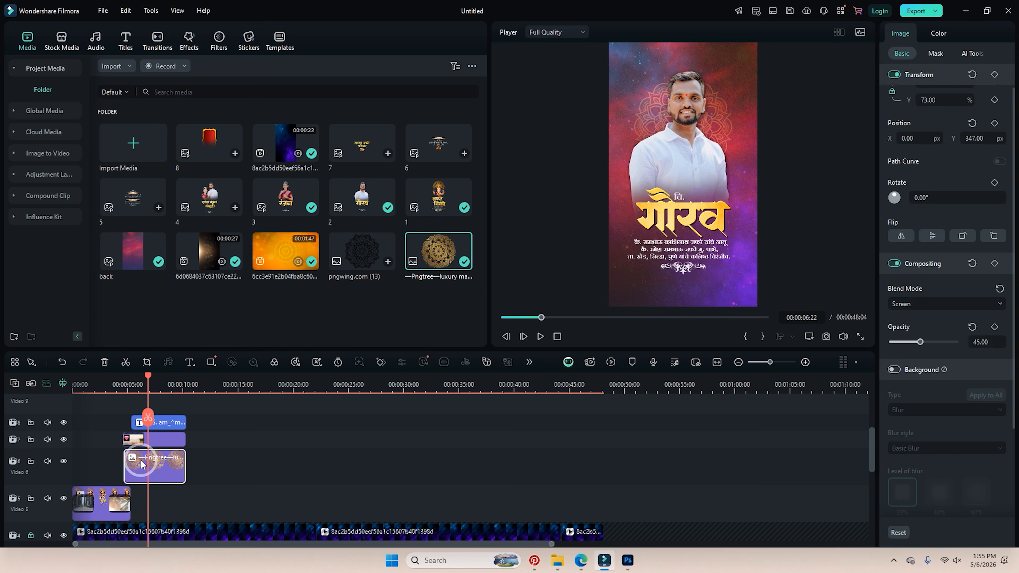
pyautogui.click(170, 467)
pyautogui.moveTo(159, 471); pyautogui.dragTo(126, 420)
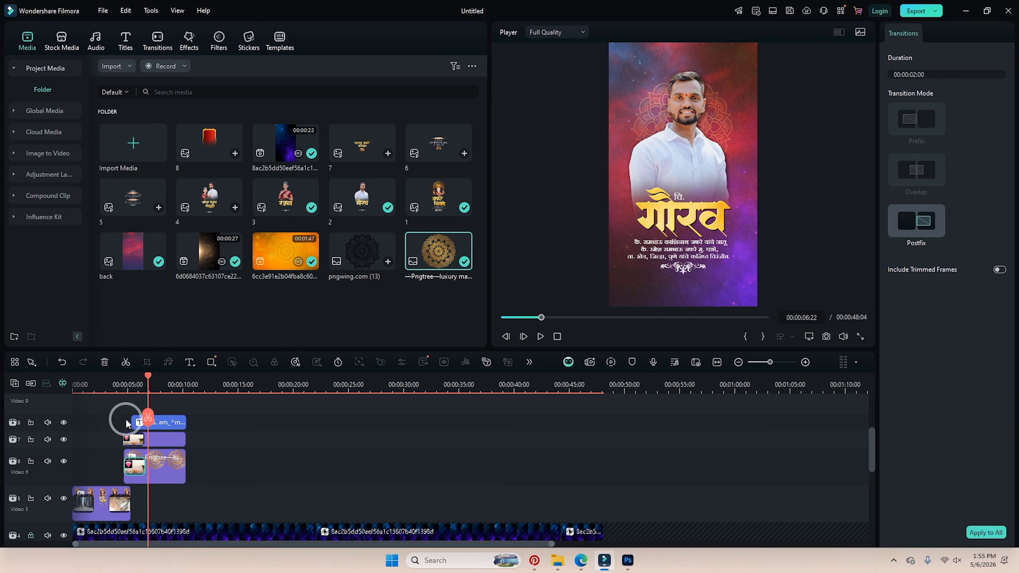
pyautogui.click(111, 386)
pyautogui.press('space')
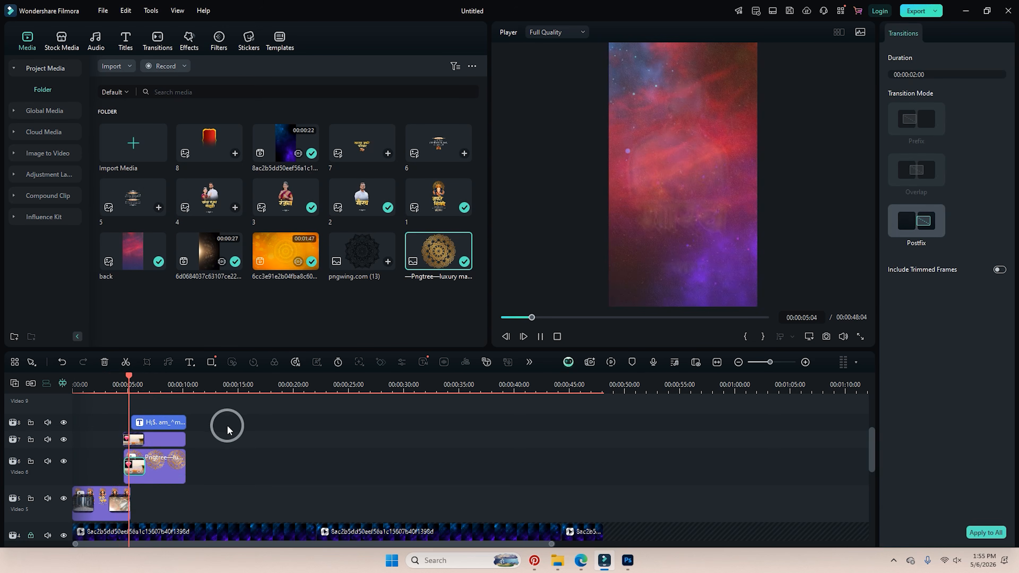
pyautogui.press('space')
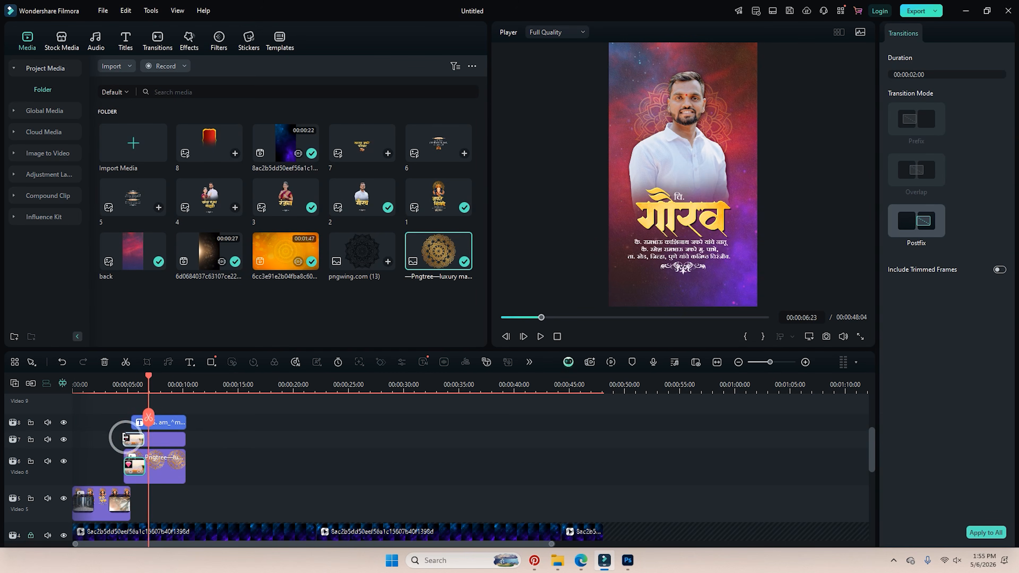
# Keyframe the mandala's rotation at about -159° at 00:00:04:19 and 0° at 00:00:09:21.
pyautogui.moveTo(148, 375); pyautogui.dragTo(125, 383)
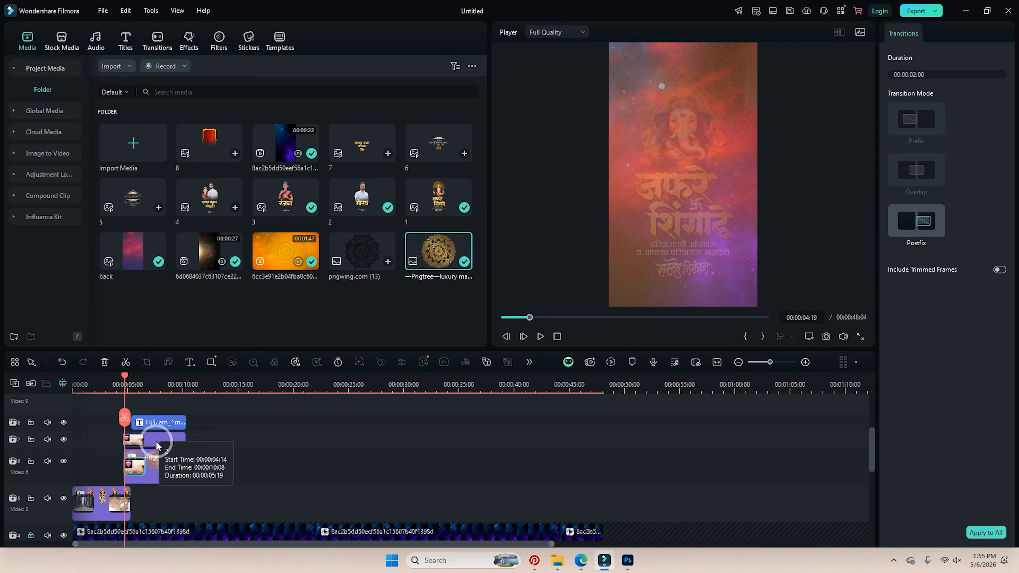
pyautogui.click(159, 460)
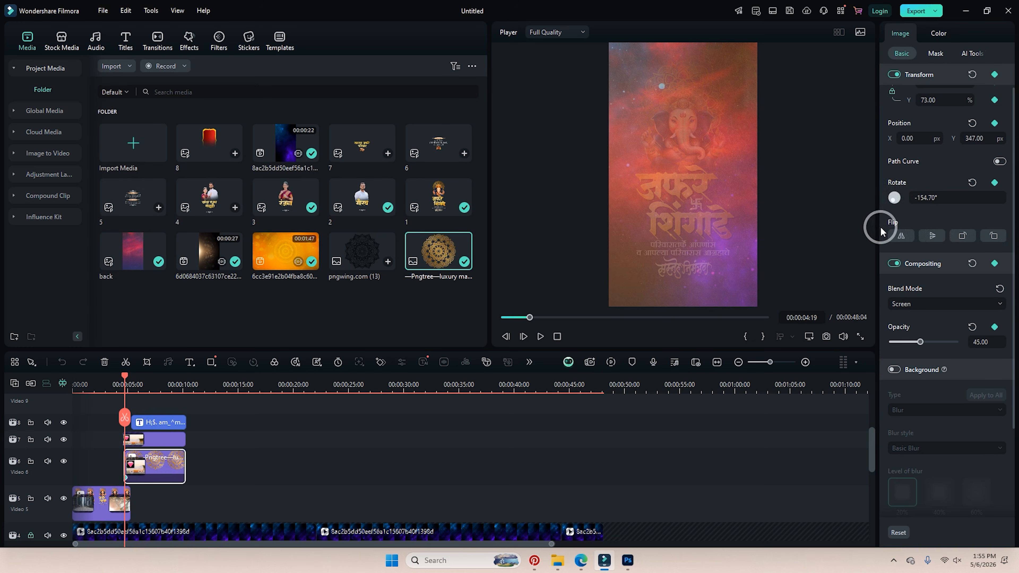
pyautogui.moveTo(881, 231); pyautogui.dragTo(232, 406)
pyautogui.moveTo(174, 385); pyautogui.dragTo(181, 386)
pyautogui.click(974, 185)
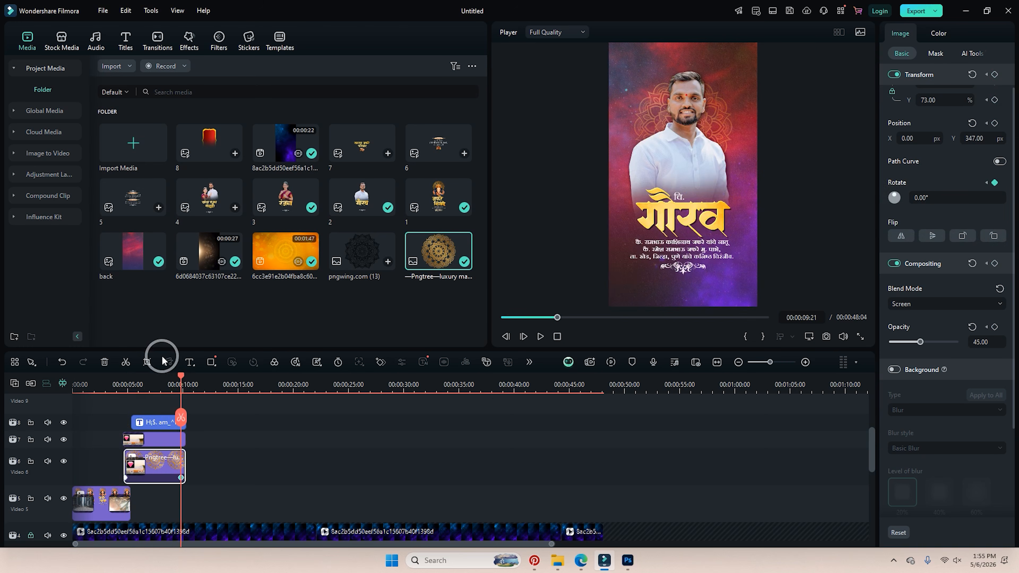
# Play back the mandala spinning from -159° to 0° to check the animation.
pyautogui.click(126, 384)
pyautogui.press('space')
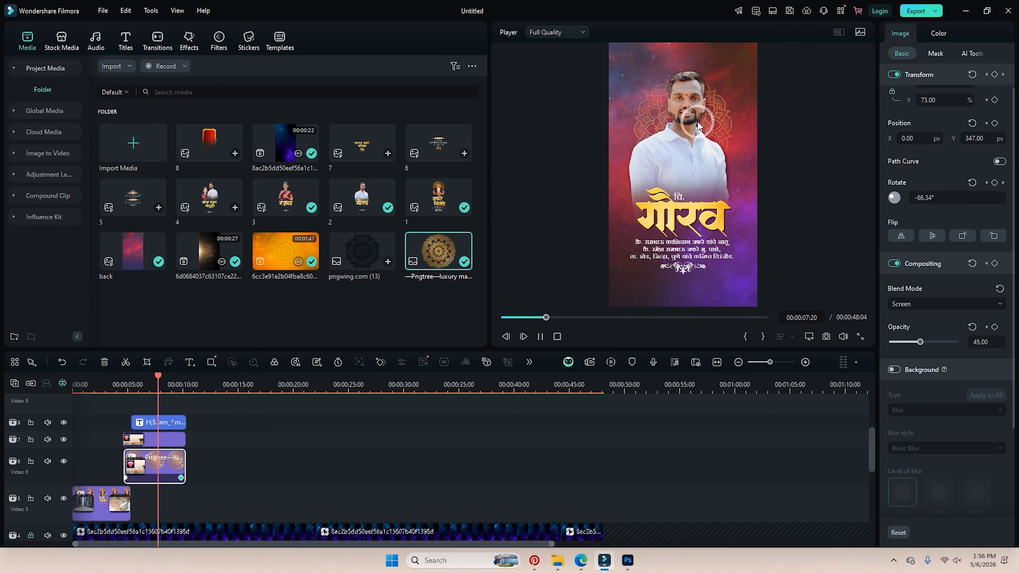
pyautogui.press('space')
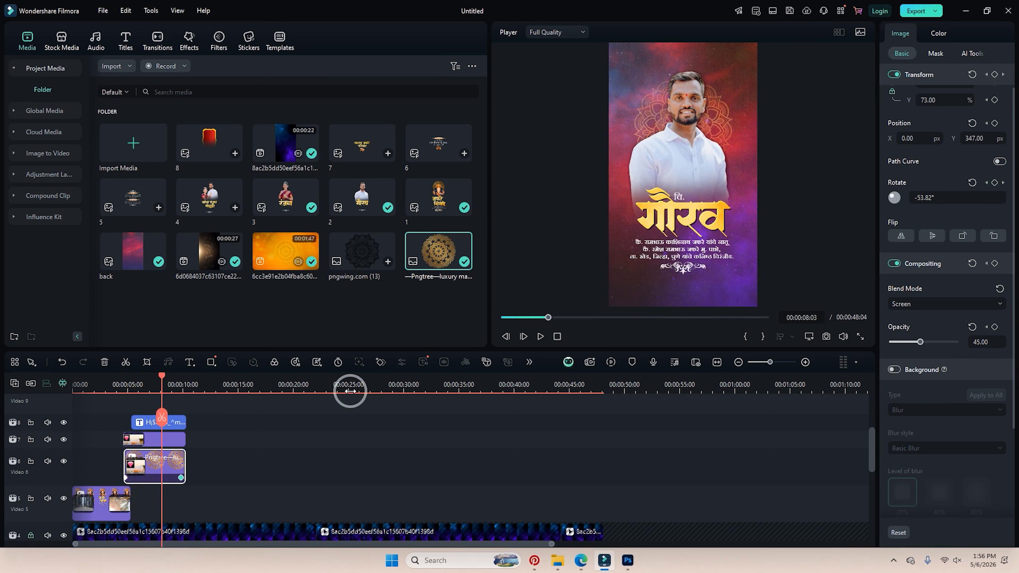
pyautogui.click(127, 389)
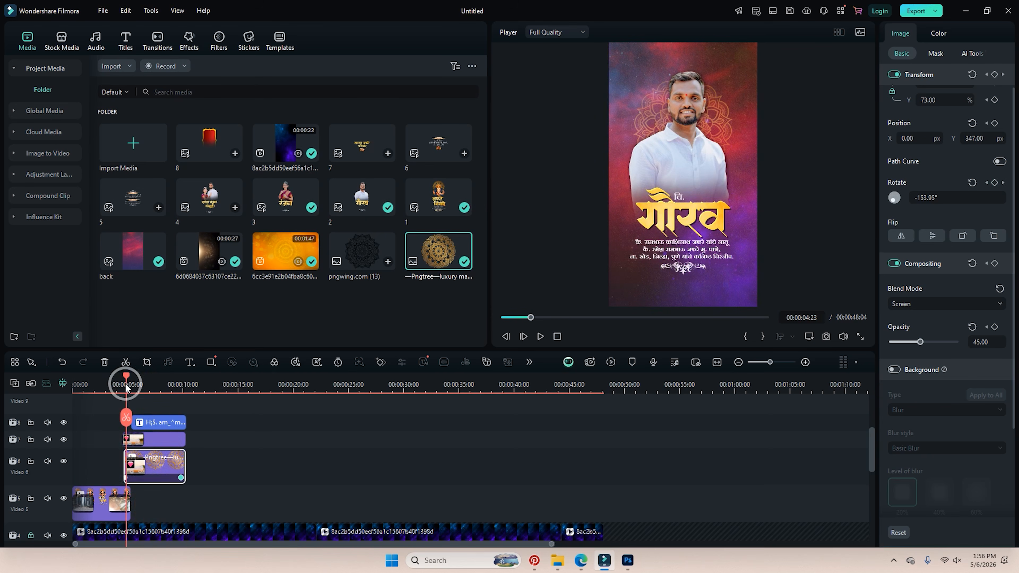
pyautogui.click(127, 481)
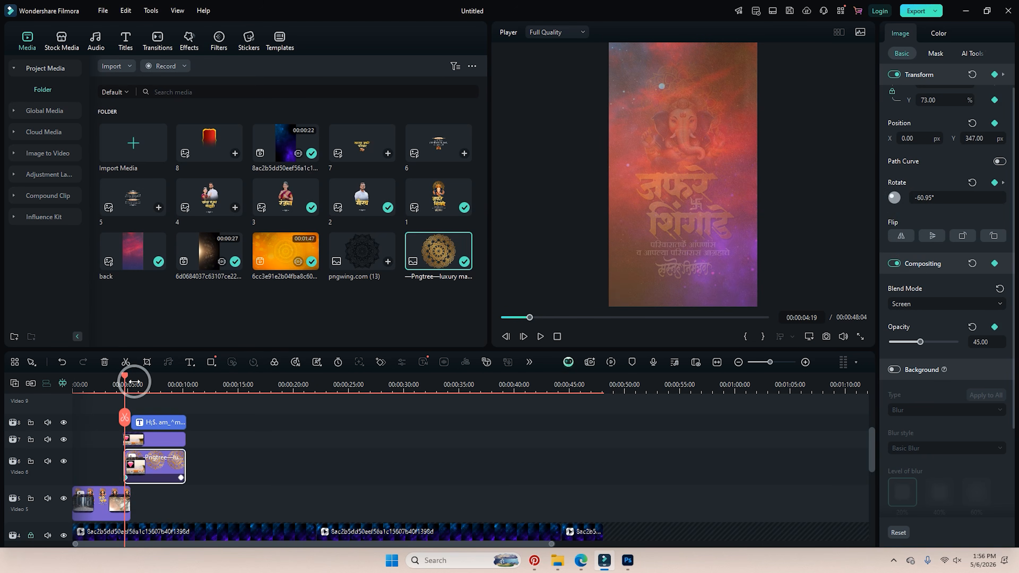
pyautogui.press('space')
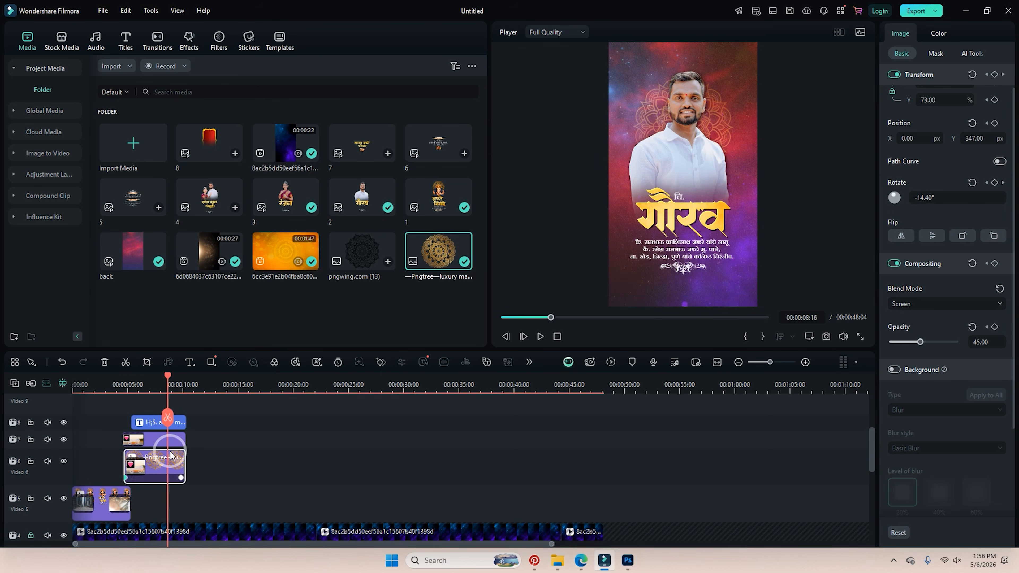
pyautogui.click(157, 461)
pyautogui.scroll(2, 228, 446)
pyautogui.moveTo(167, 376)
pyautogui.mouseDown()
pyautogui.moveTo(189, 379)
pyautogui.moveTo(179, 378)
pyautogui.mouseUp()
# Paste a copy of the mandala onto Video 9 and extend it to 15:10.
pyautogui.click(63, 447)
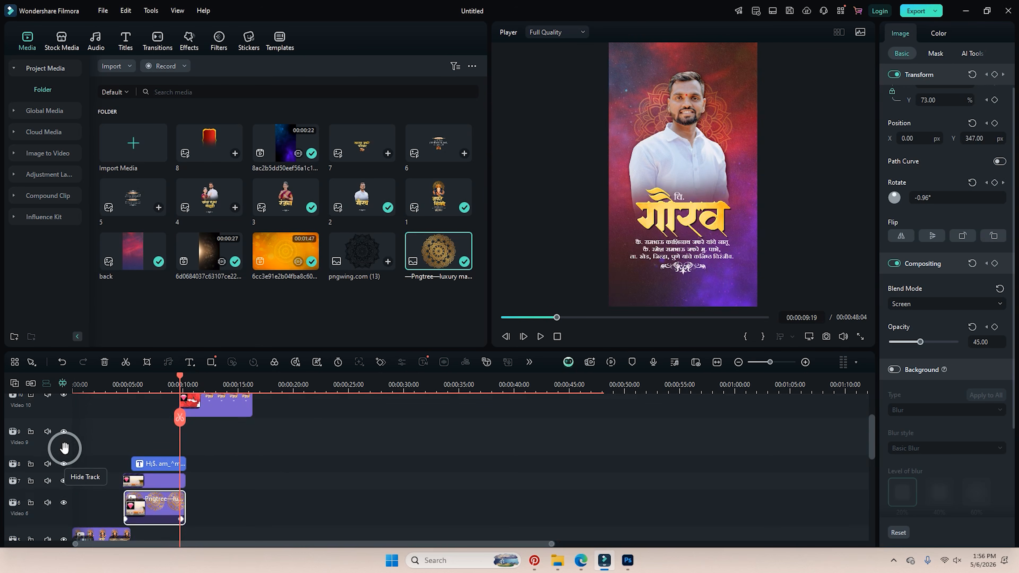
pyautogui.hotkey('ctrl', 'v')
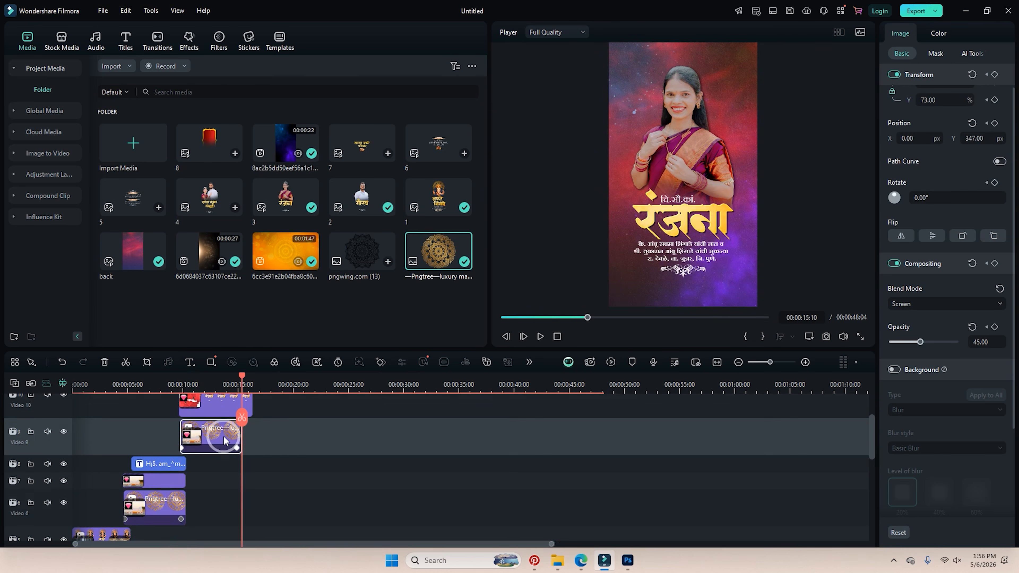
pyautogui.scroll(1, 189, 404)
pyautogui.click(184, 387)
pyautogui.click(178, 386)
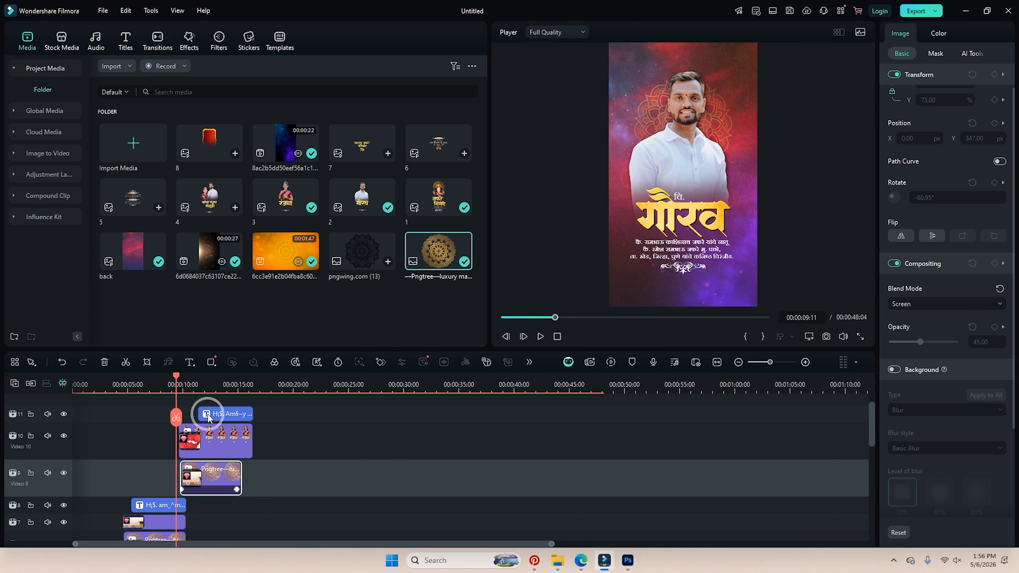
pyautogui.press('space')
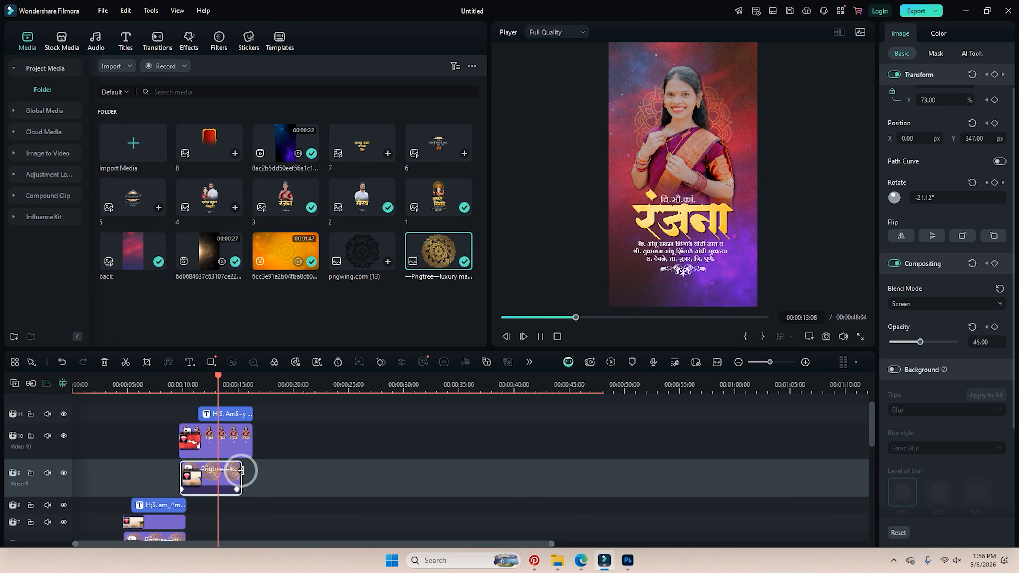
pyautogui.moveTo(242, 471); pyautogui.dragTo(252, 471)
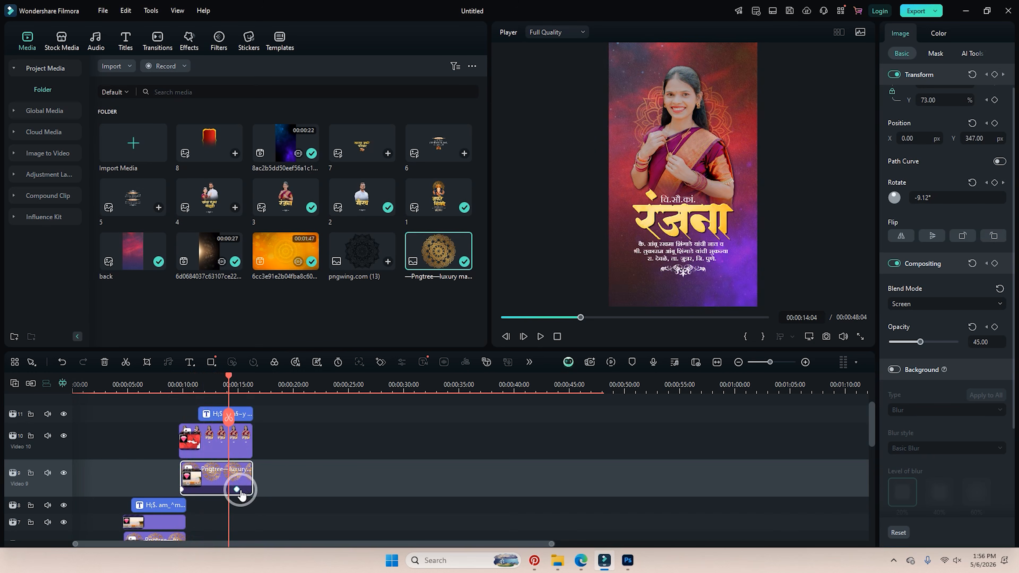
# Place media item 4, the couple's title card, at 16:15, stretched to about 22:17.
pyautogui.moveTo(202, 212); pyautogui.dragTo(259, 406)
pyautogui.moveTo(310, 439); pyautogui.dragTo(344, 439)
pyautogui.click(264, 320)
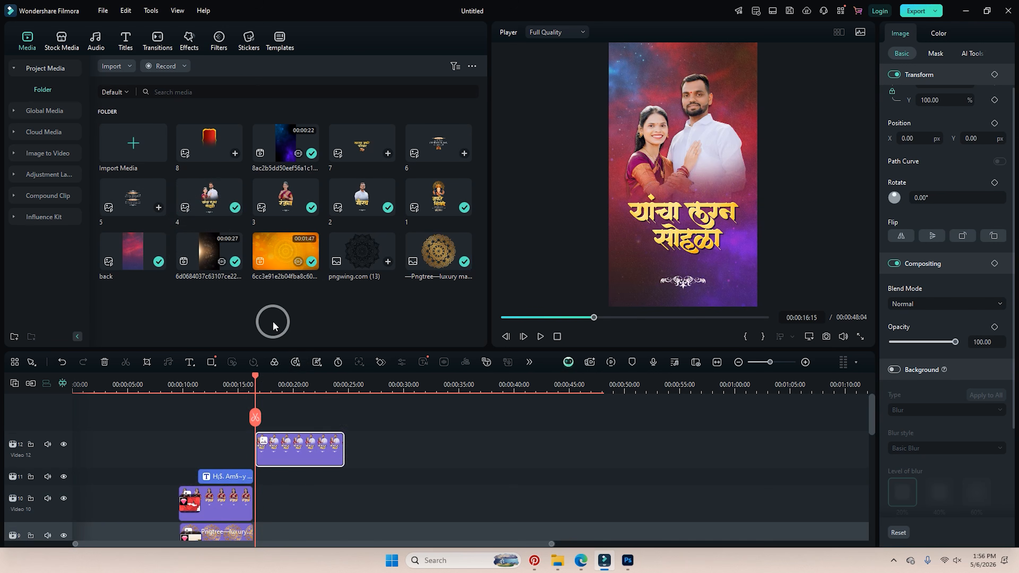
pyautogui.moveTo(334, 381); pyautogui.dragTo(337, 381)
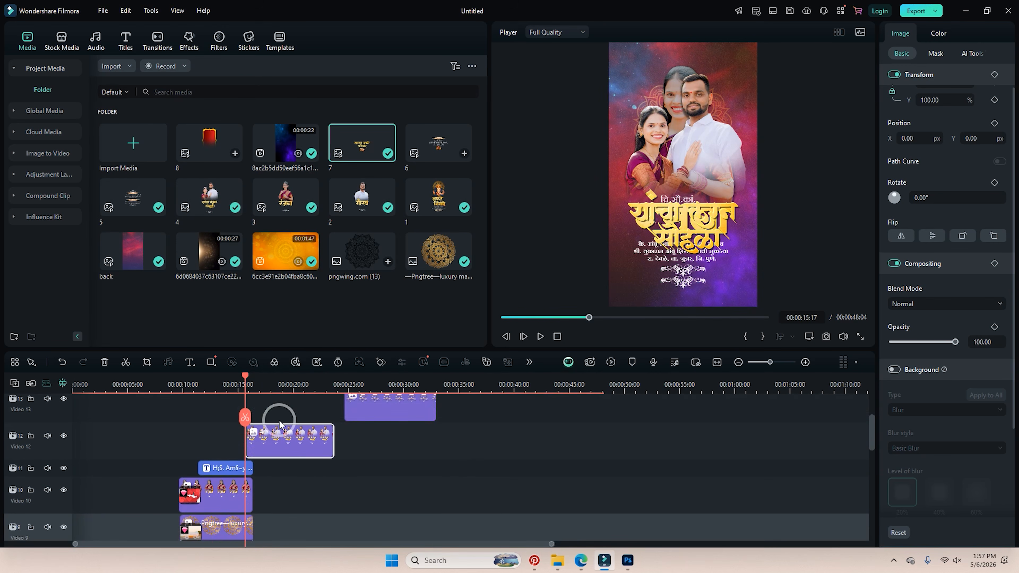
# Search the Transitions library for 'brush'.
pyautogui.scroll(-1, 280, 424)
pyautogui.click(183, 40)
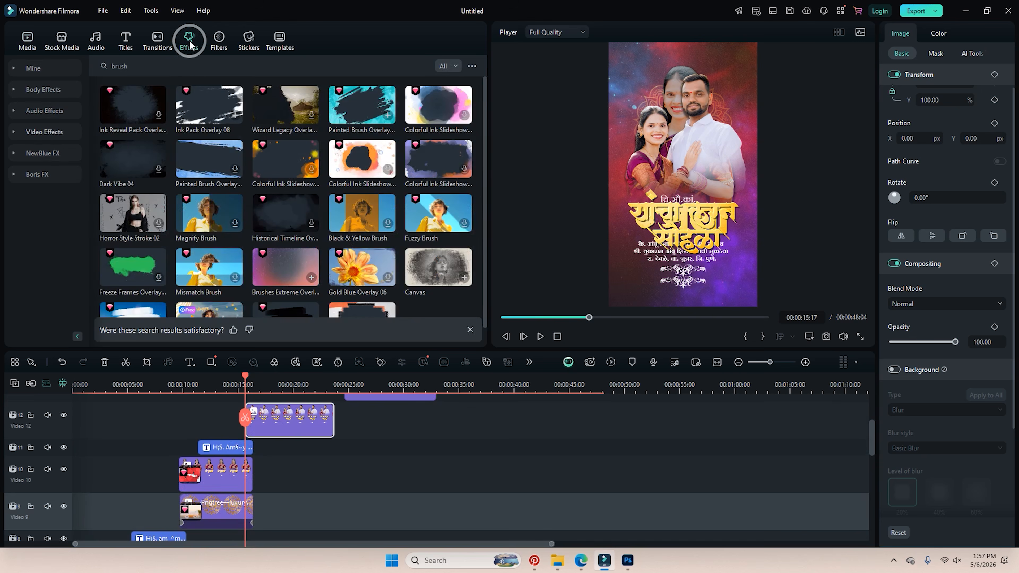
pyautogui.click(178, 64)
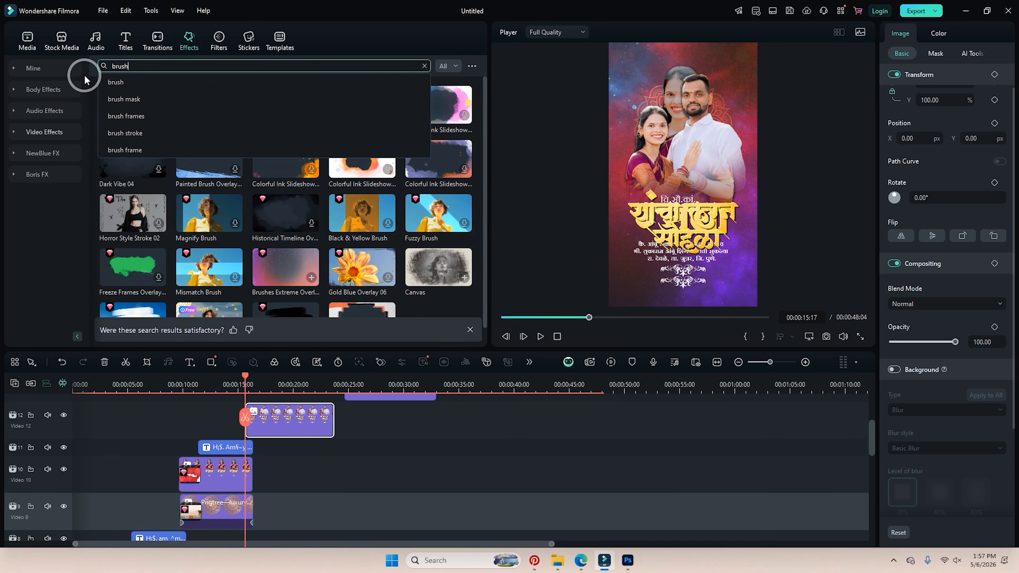
pyautogui.press('Home')
pyautogui.write('brush')
pyautogui.press('Home')
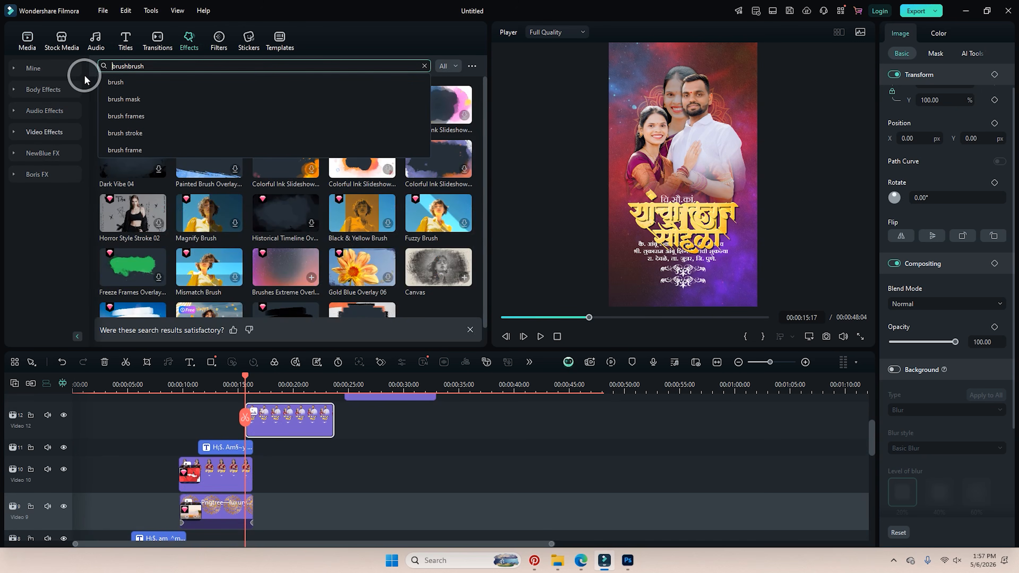
pyautogui.click(150, 44)
pyautogui.click(152, 67)
pyautogui.press('BackSpace')
pyautogui.press('BackSpace')
pyautogui.press('BackSpace')
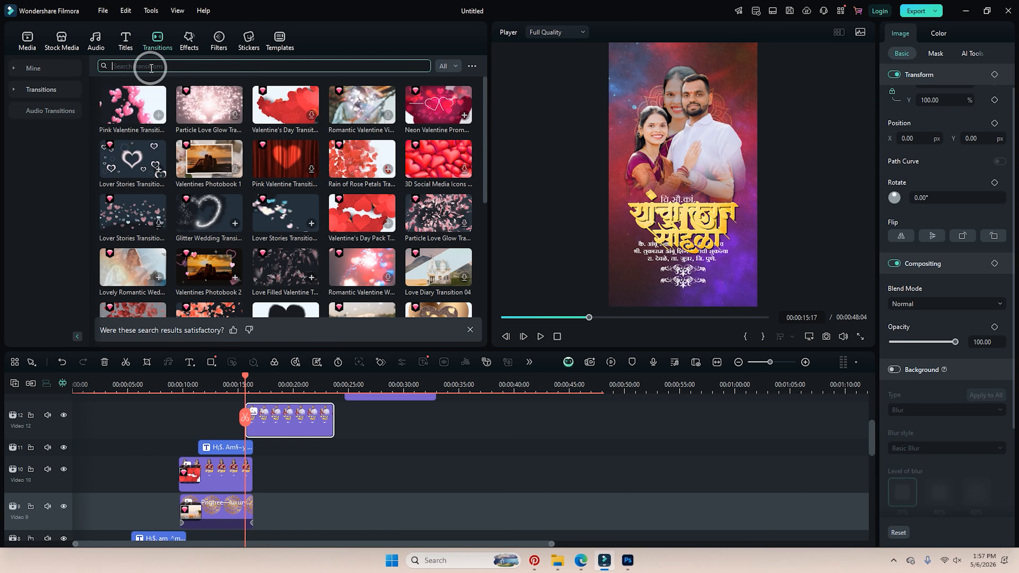
pyautogui.press('Return')
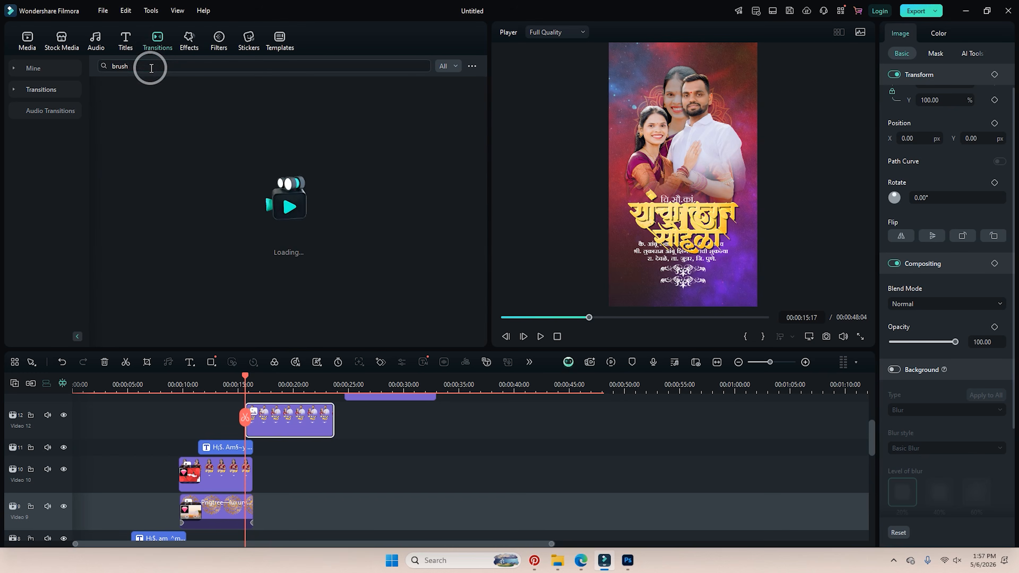
# Add Brush And Ink to the ends of the Video 9, Video 10 and title clips, then preview.
pyautogui.moveTo(210, 105)
pyautogui.mouseDown()
pyautogui.moveTo(222, 420)
pyautogui.moveTo(239, 472)
pyautogui.mouseUp()
pyautogui.moveTo(184, 117)
pyautogui.mouseDown()
pyautogui.moveTo(205, 401)
pyautogui.moveTo(229, 452)
pyautogui.mouseUp()
pyautogui.moveTo(201, 117)
pyautogui.mouseDown()
pyautogui.moveTo(209, 435)
pyautogui.moveTo(241, 511)
pyautogui.mouseUp()
pyautogui.click(223, 381)
pyautogui.press('space')
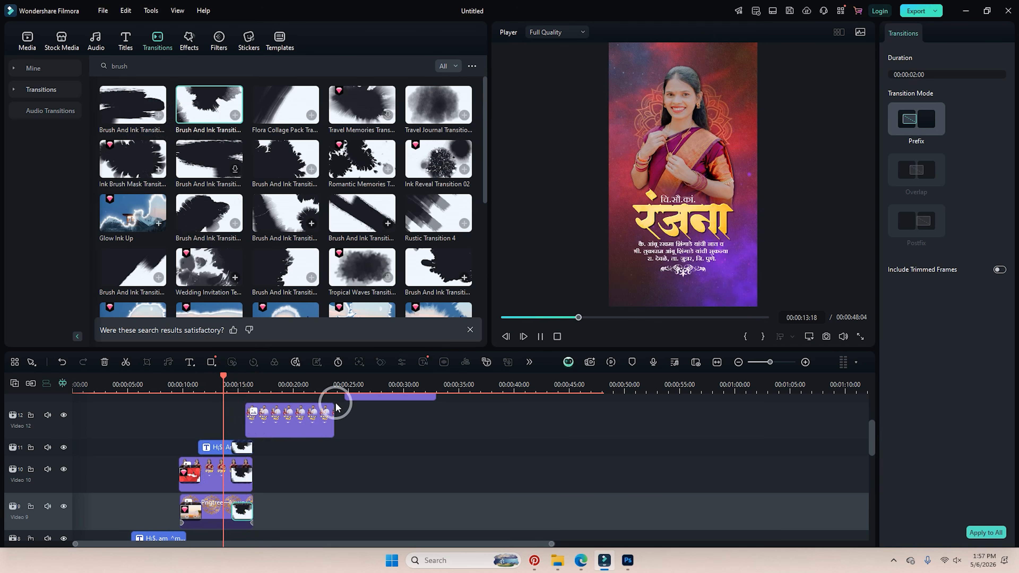
pyautogui.press('space')
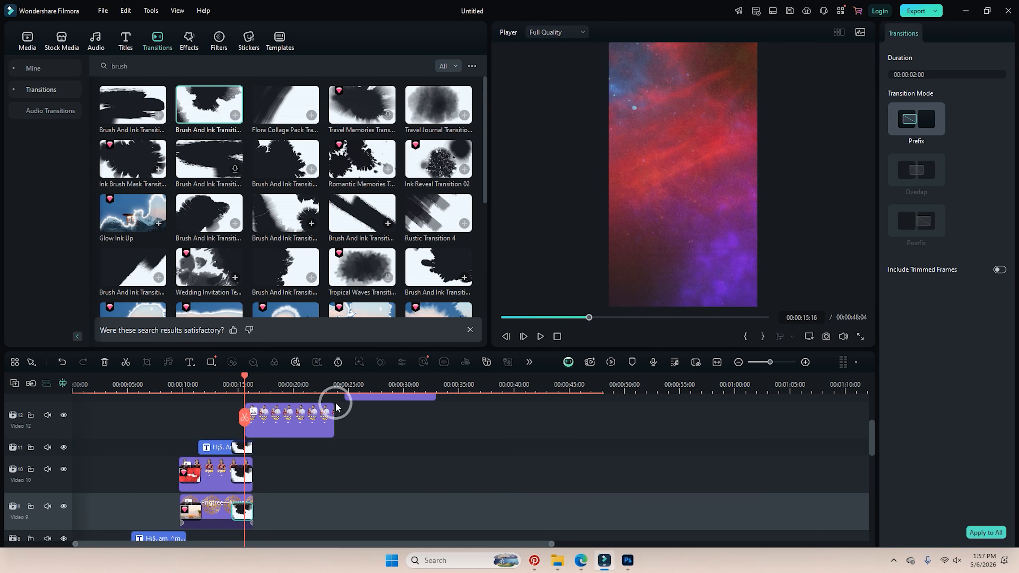
# Put the top-row Brush And Ink at the start of the couple's Video 12 clip and preview it.
pyautogui.click(286, 420)
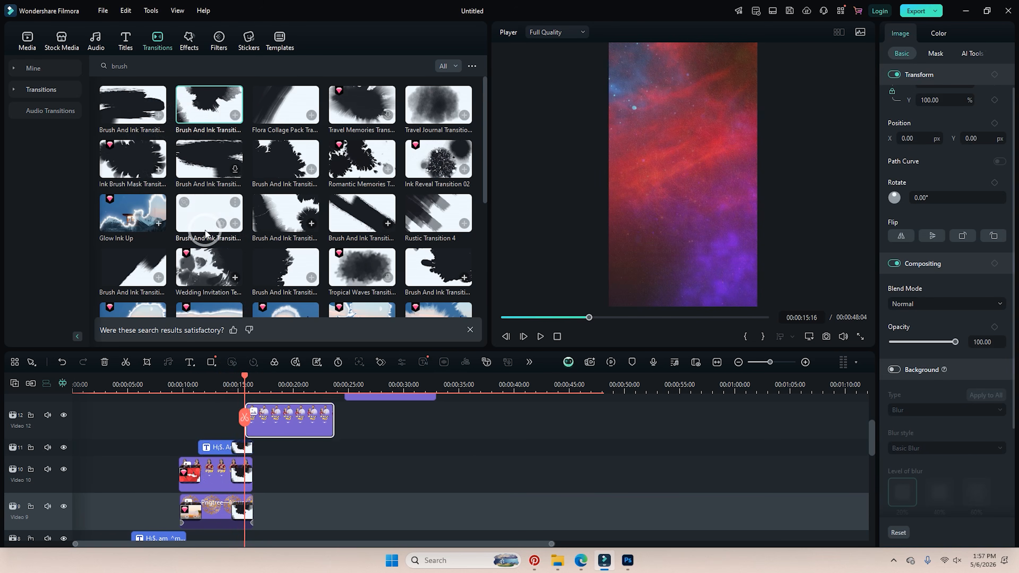
pyautogui.moveTo(209, 227); pyautogui.dragTo(276, 436)
pyautogui.press('space')
pyautogui.press('space')
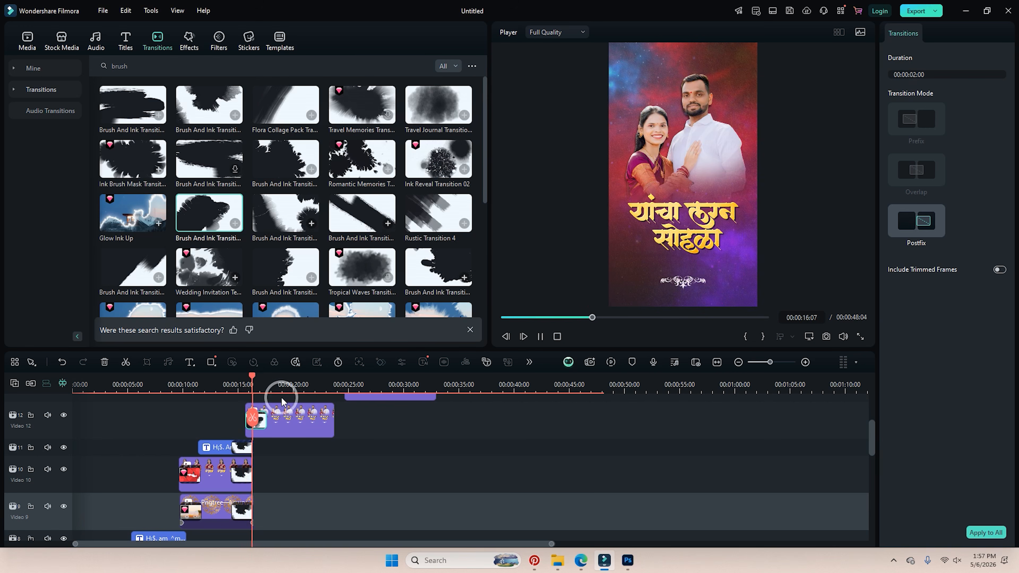
pyautogui.moveTo(257, 375); pyautogui.dragTo(239, 376)
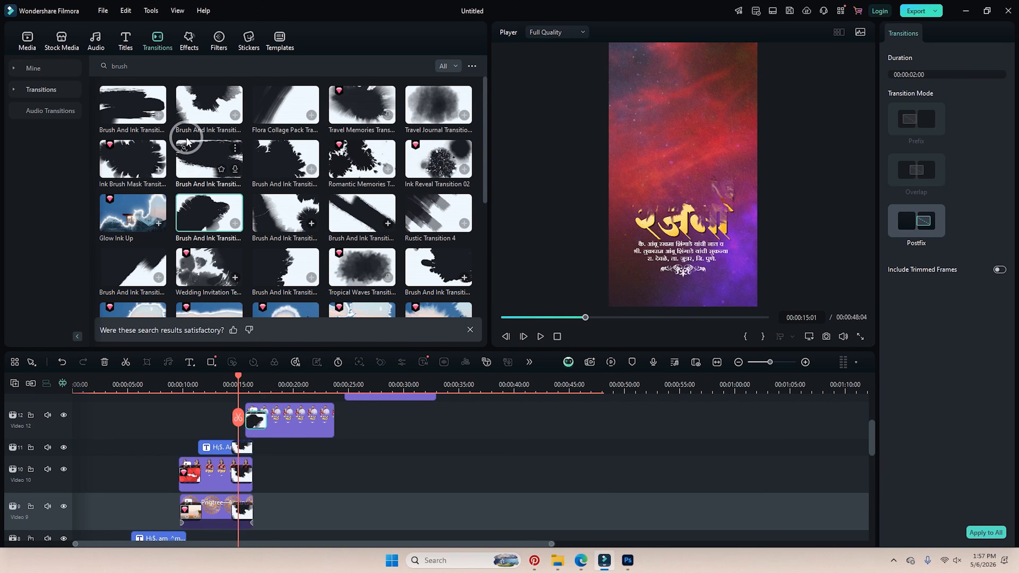
pyautogui.moveTo(193, 117)
pyautogui.mouseDown()
pyautogui.moveTo(239, 300)
pyautogui.moveTo(242, 420)
pyautogui.mouseUp()
pyautogui.press('space')
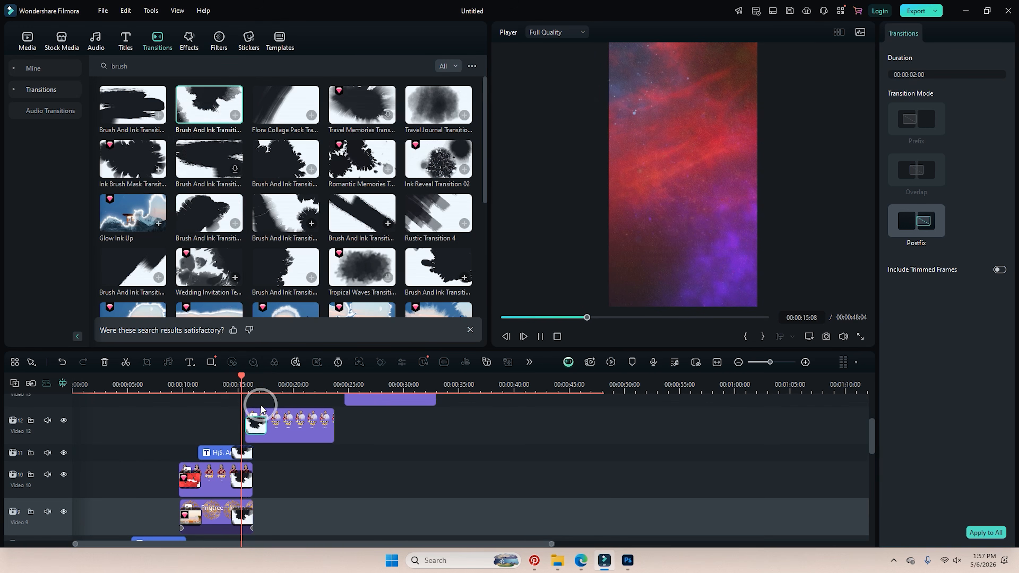
pyautogui.press('space')
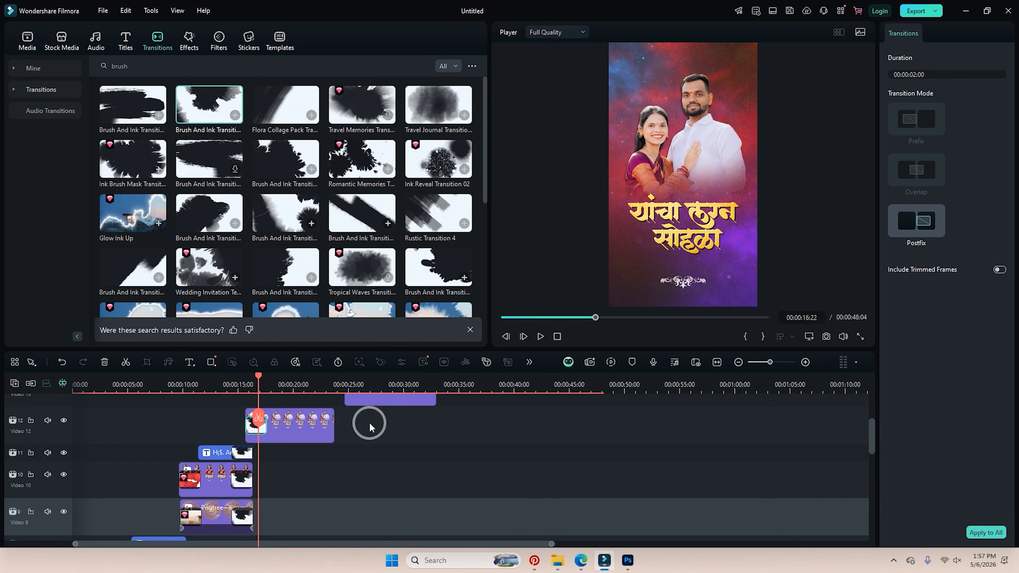
# In Photoshop, hide the girl group, show sohalaa date and select its date text, then reselect Filmora's track 11 text.
pyautogui.click(627, 560)
pyautogui.click(888, 389)
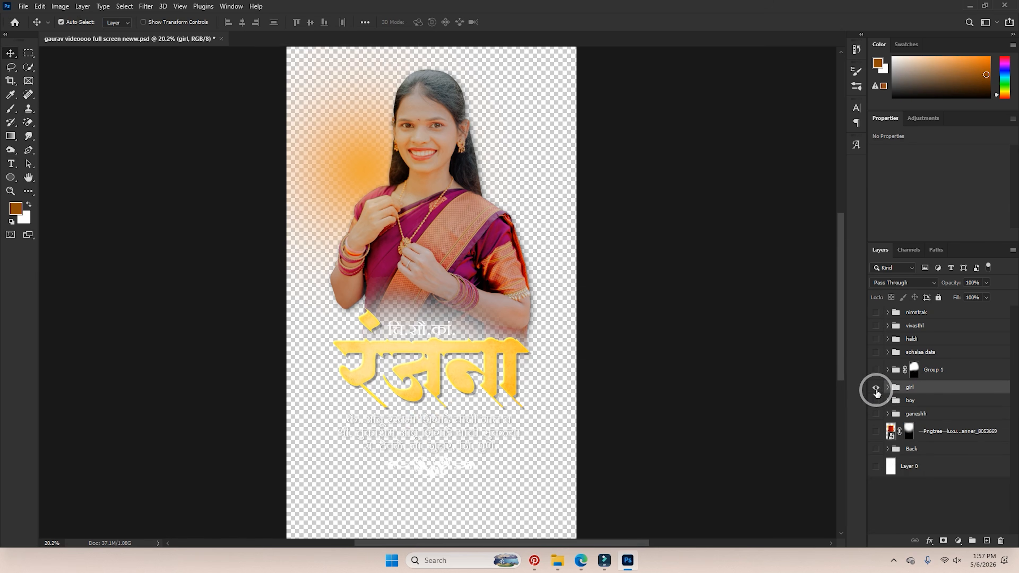
pyautogui.click(876, 387)
pyautogui.click(877, 352)
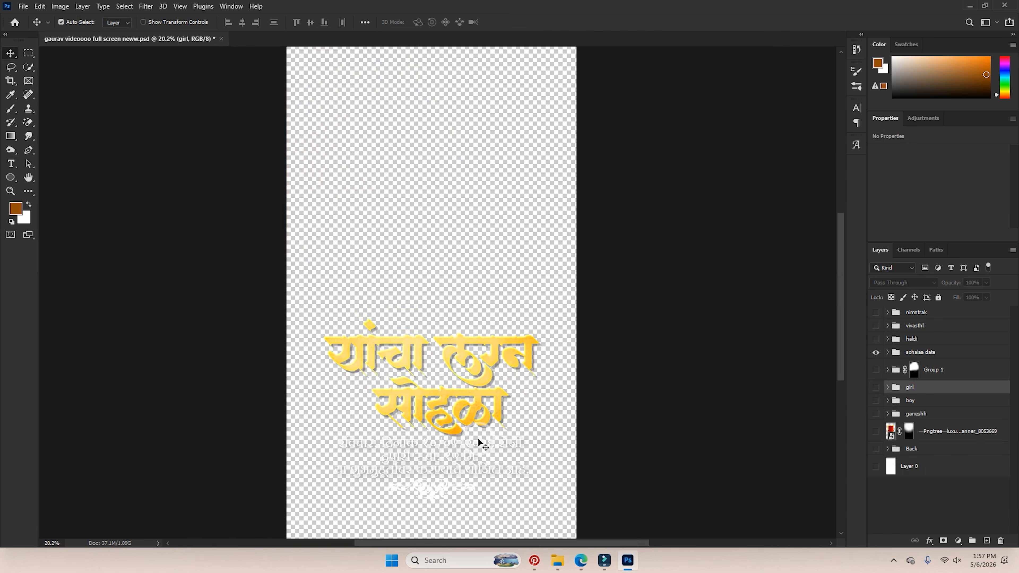
pyautogui.doubleClick(457, 449)
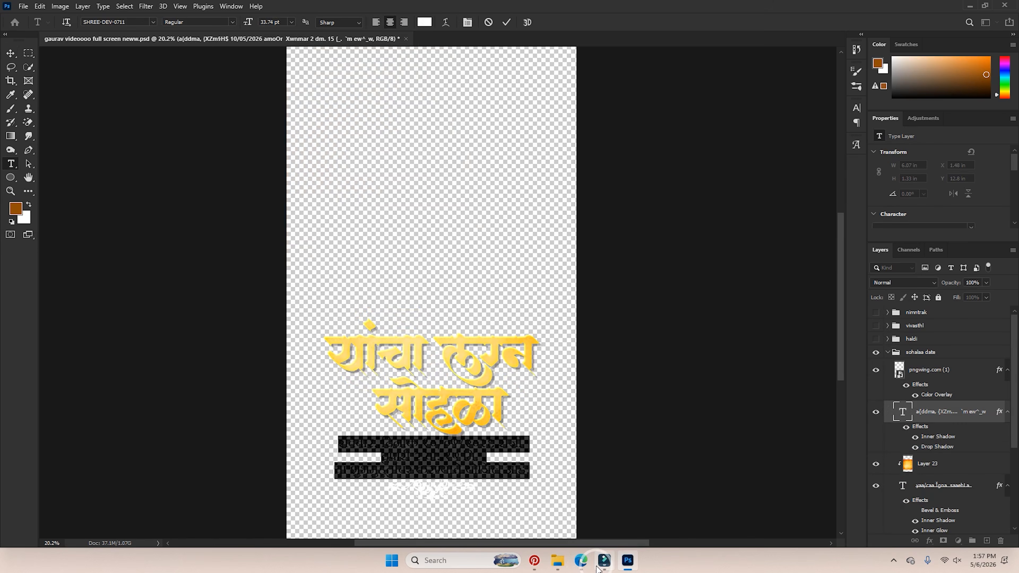
pyautogui.click(603, 561)
pyautogui.click(211, 454)
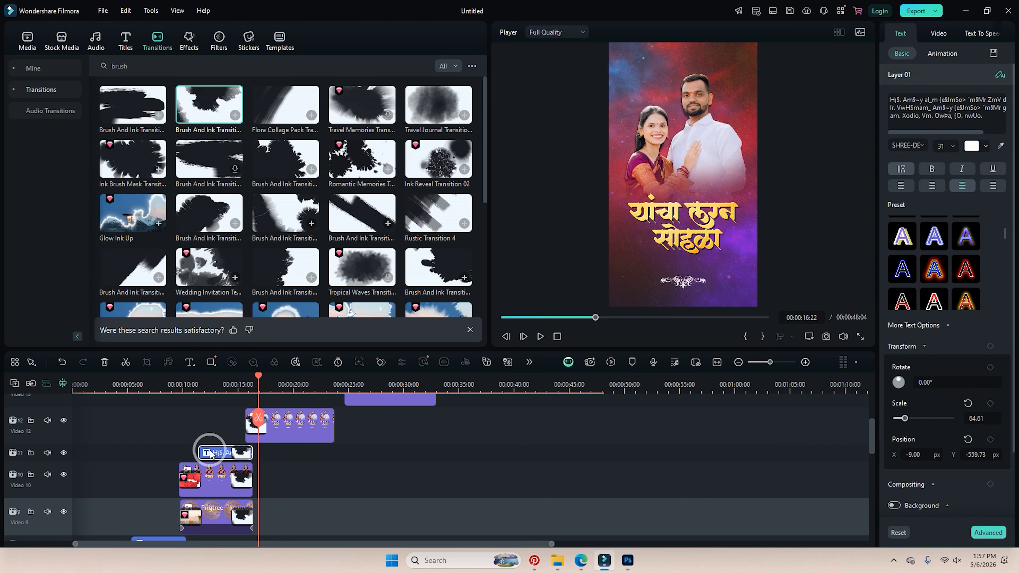
# Paste the date text onto Video 13 and lower it just below the couple's title.
pyautogui.scroll(1, 237, 426)
pyautogui.click(85, 425)
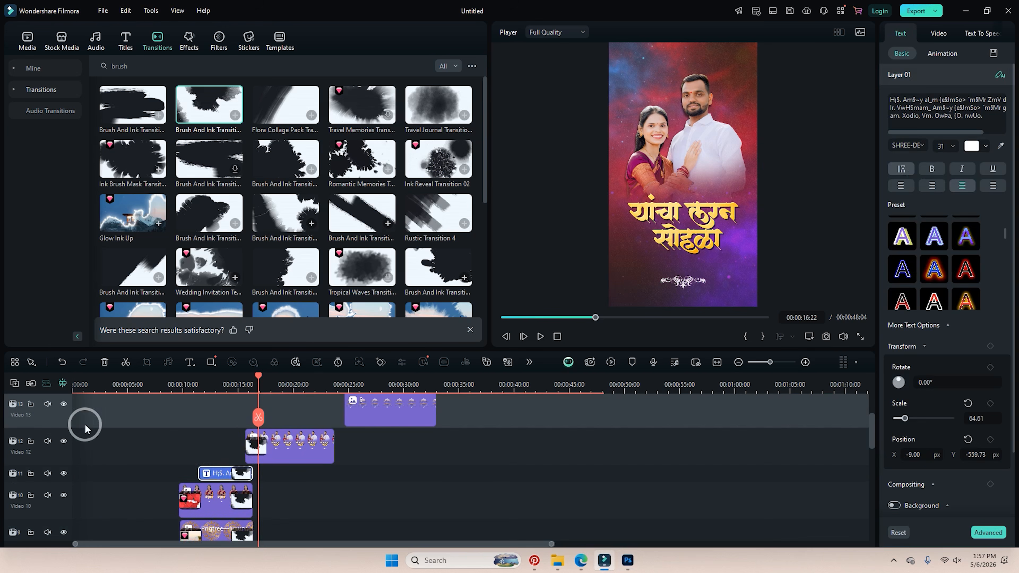
pyautogui.hotkey('ctrl', 'v')
pyautogui.click(243, 385)
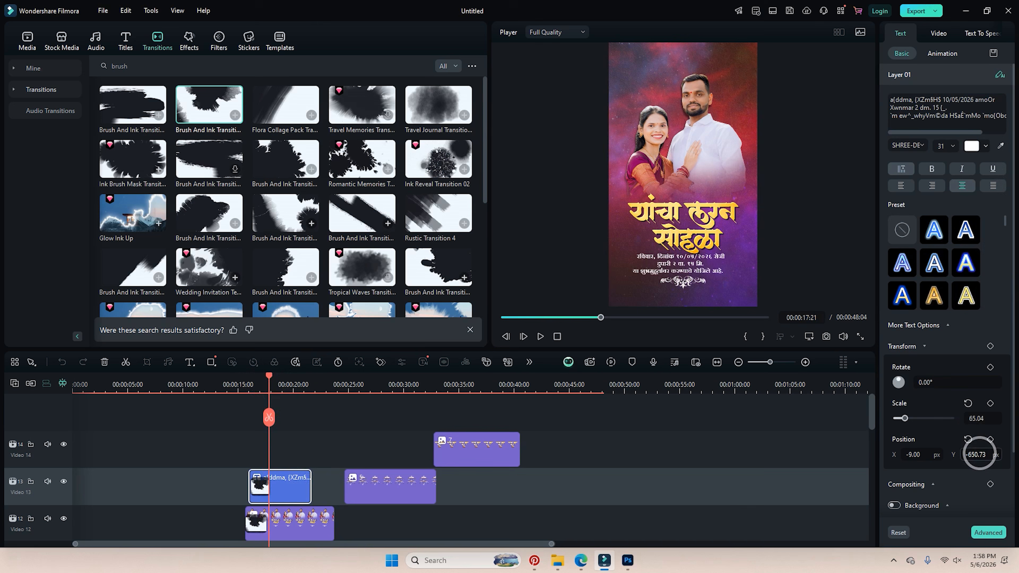
pyautogui.moveTo(980, 454); pyautogui.dragTo(979, 454)
pyautogui.click(945, 452)
# Play back the couple section to check the date text placement.
pyautogui.scroll(-5, 300, 405)
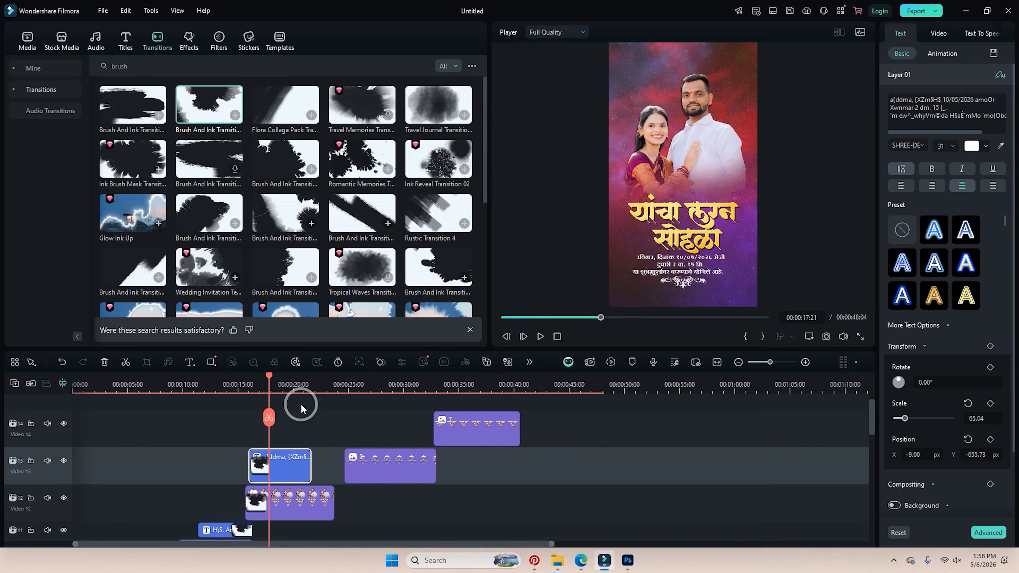
pyautogui.moveTo(226, 379); pyautogui.dragTo(172, 407)
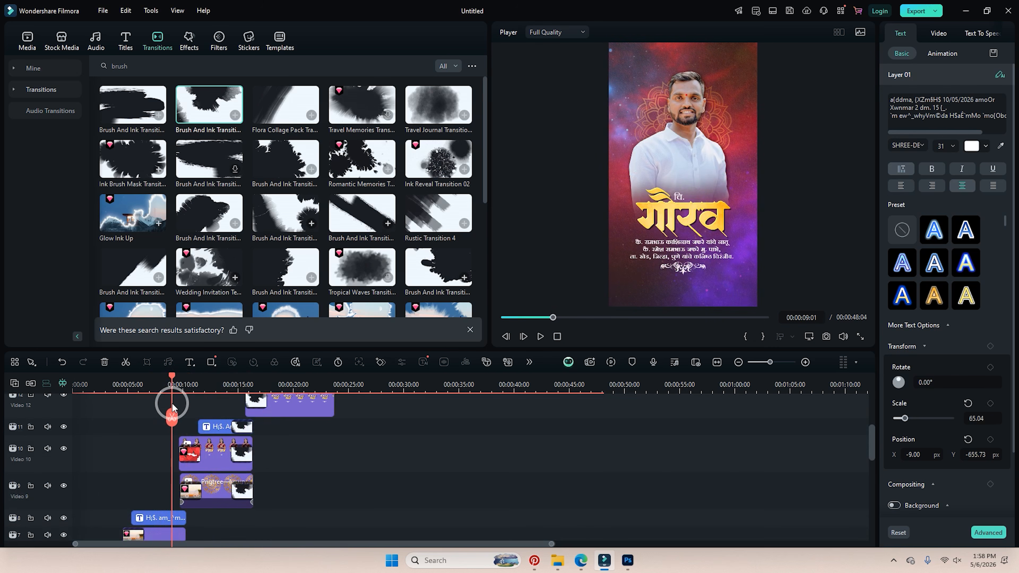
pyautogui.click(228, 403)
pyautogui.press('space')
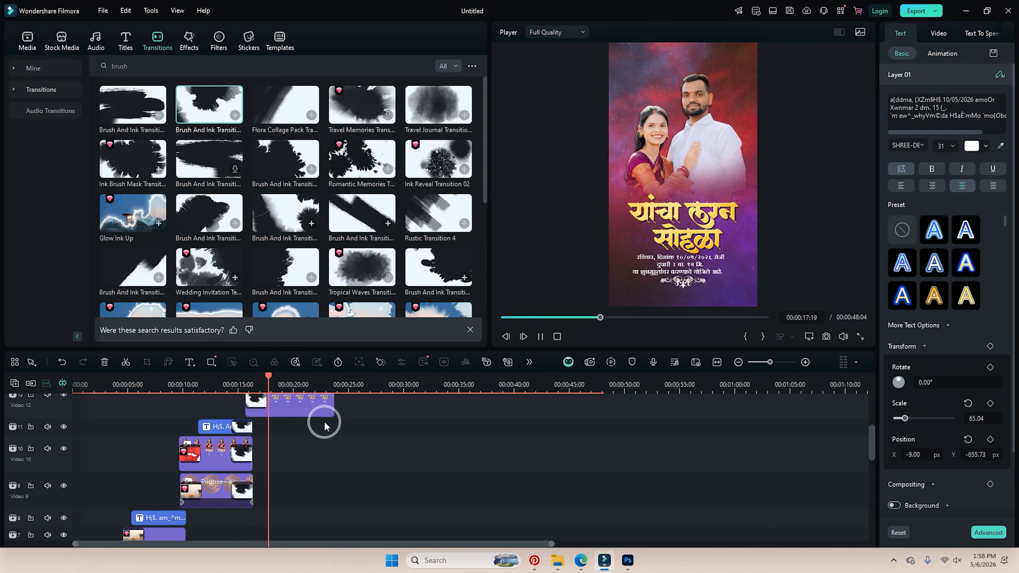
pyautogui.scroll(2, 317, 425)
# Give the date text on Video 13 a Type Writer entrance animation.
pyautogui.click(262, 425)
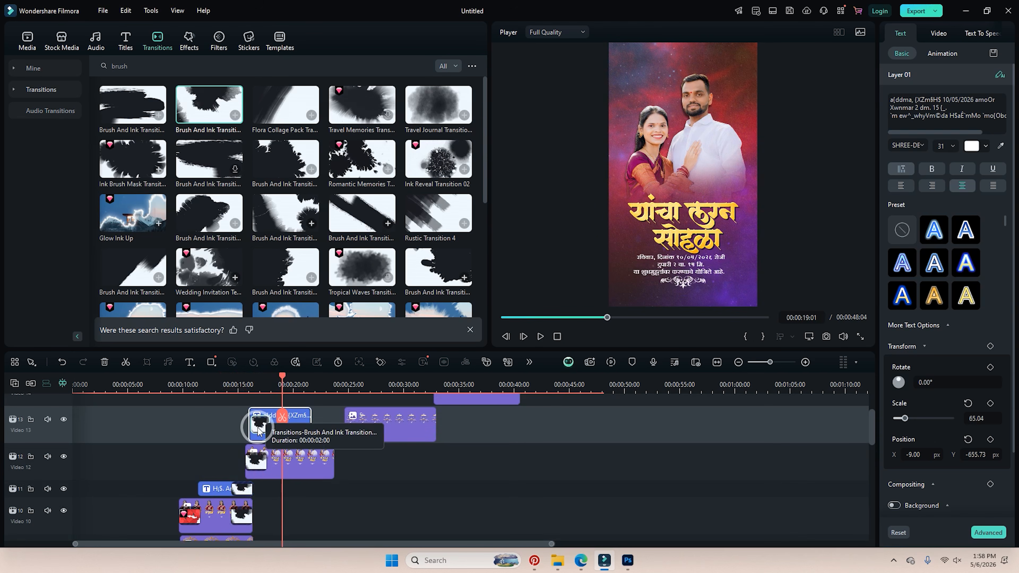
pyautogui.click(262, 425)
pyautogui.click(296, 434)
pyautogui.click(940, 57)
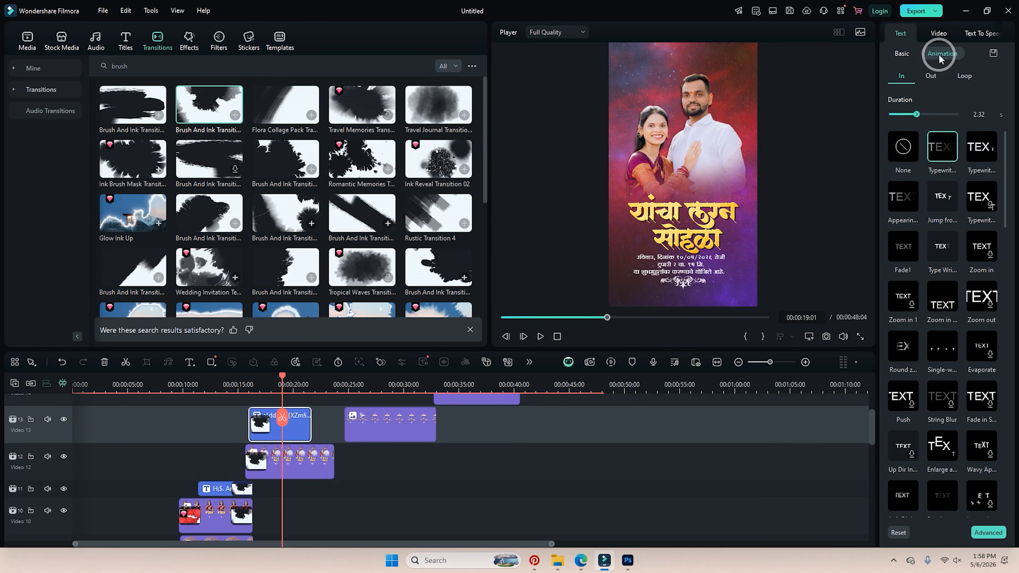
pyautogui.click(943, 241)
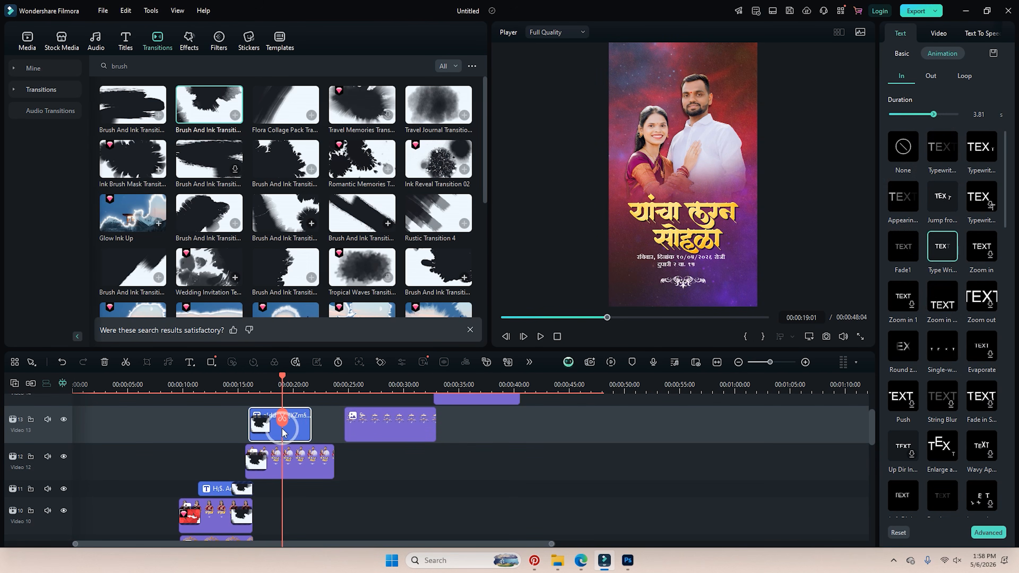
# Give the bride's title text a Type Writer entrance lasting 2.94 s.
pyautogui.click(210, 384)
pyautogui.click(216, 488)
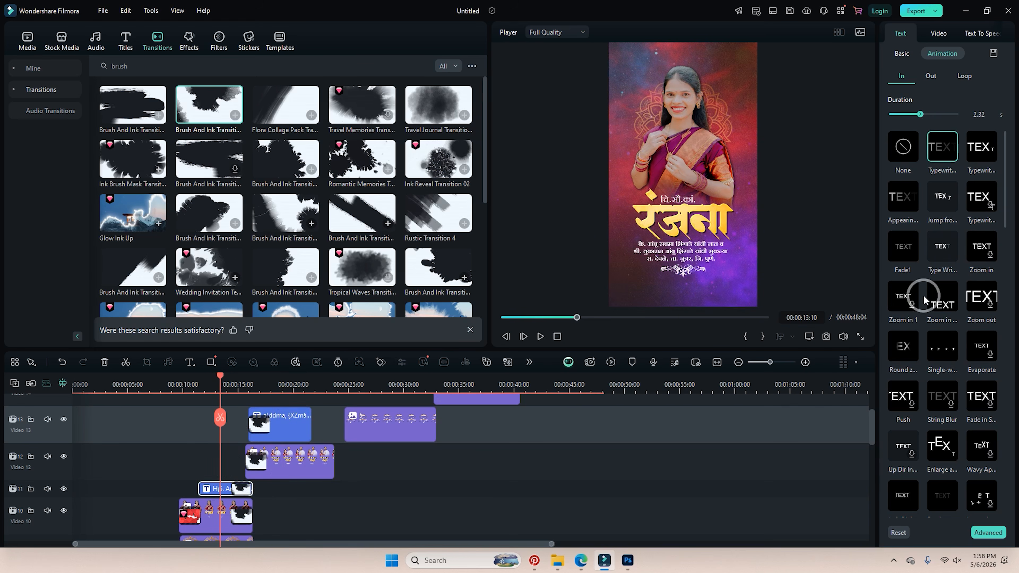
pyautogui.click(944, 253)
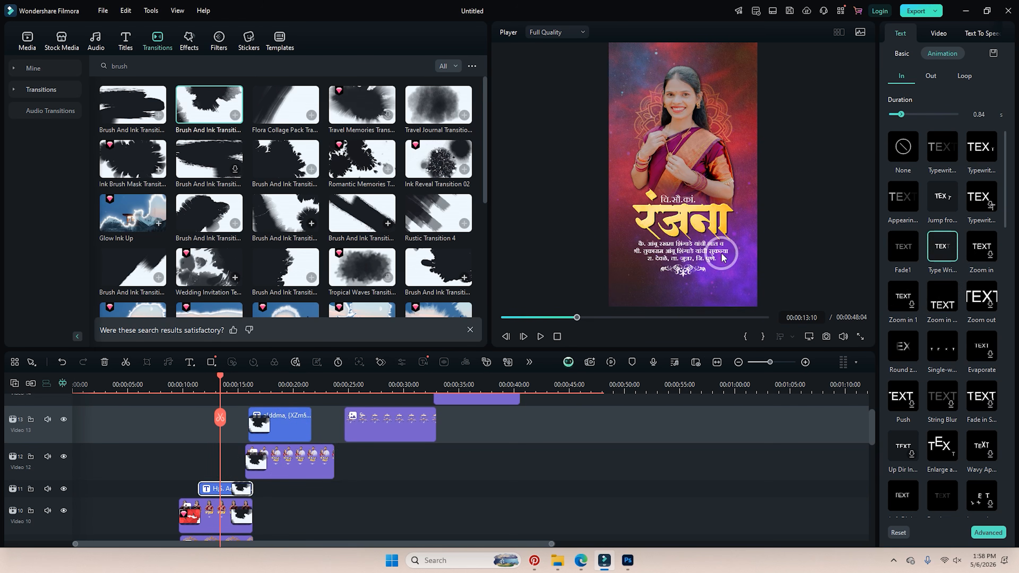
pyautogui.moveTo(924, 122); pyautogui.dragTo(937, 121)
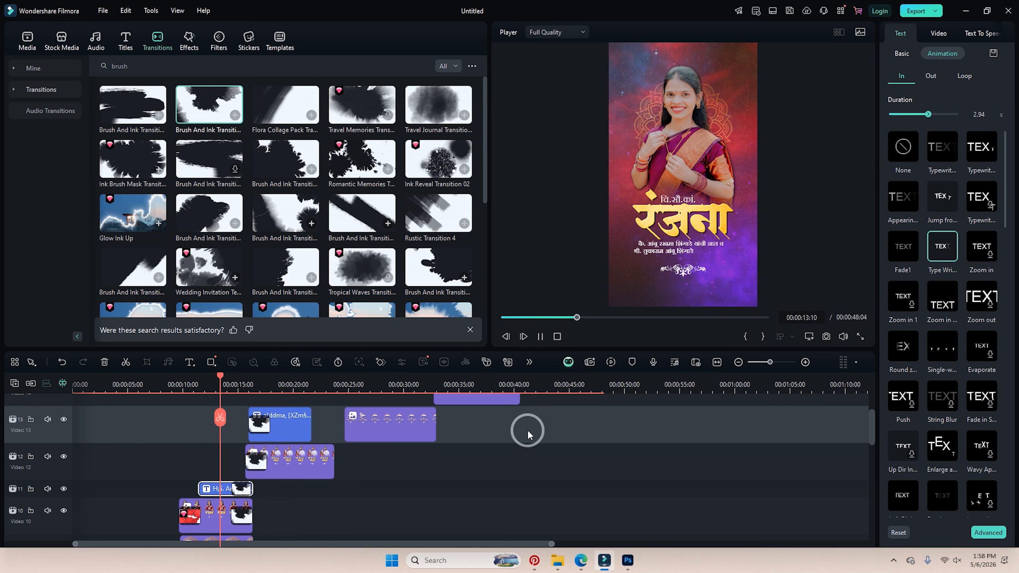
# Give the groom's title text a Type Writer entrance lasting 3.02 s.
pyautogui.scroll(-3, 495, 443)
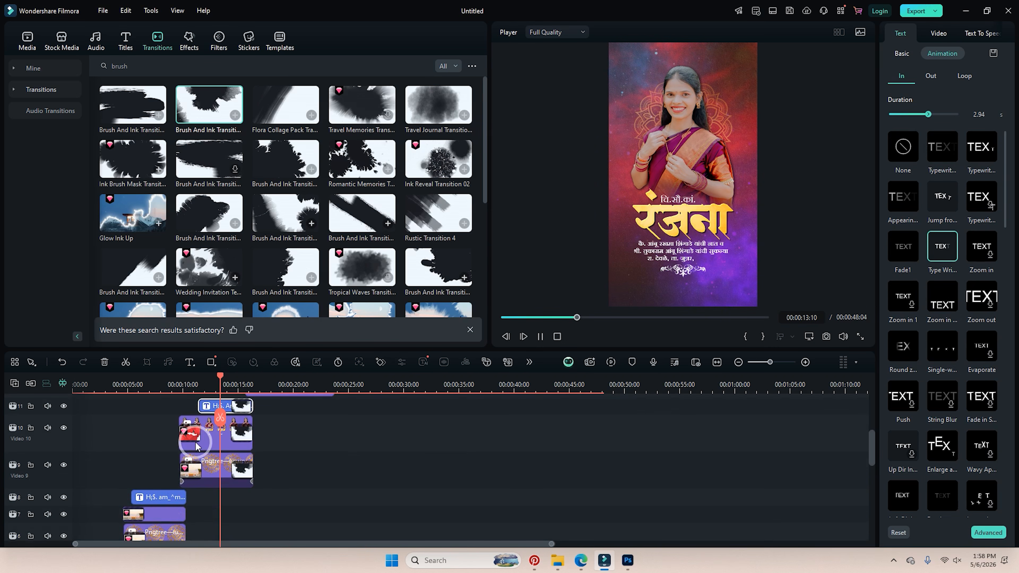
pyautogui.click(161, 382)
pyautogui.click(154, 497)
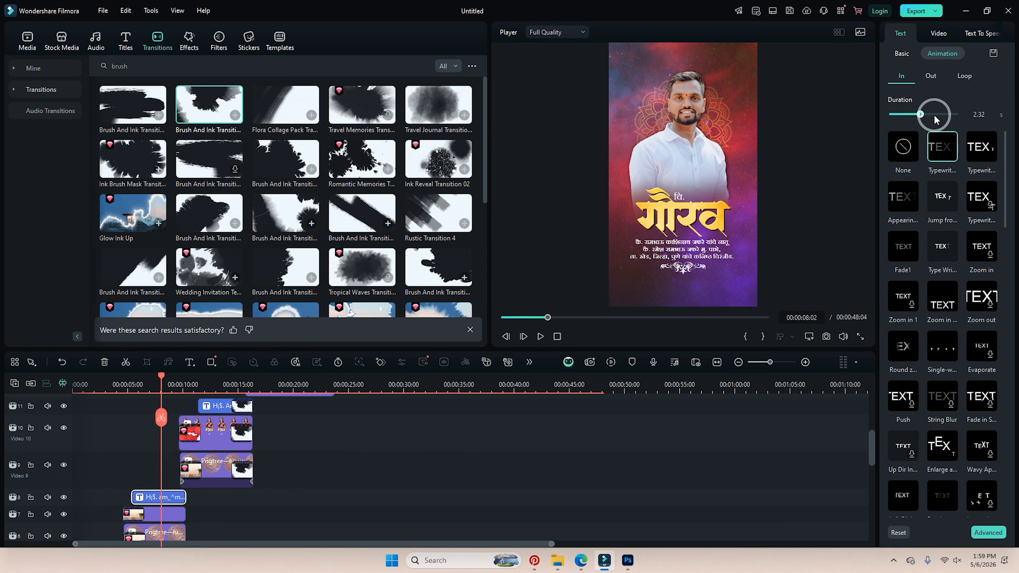
pyautogui.click(943, 245)
pyautogui.moveTo(920, 114); pyautogui.dragTo(929, 114)
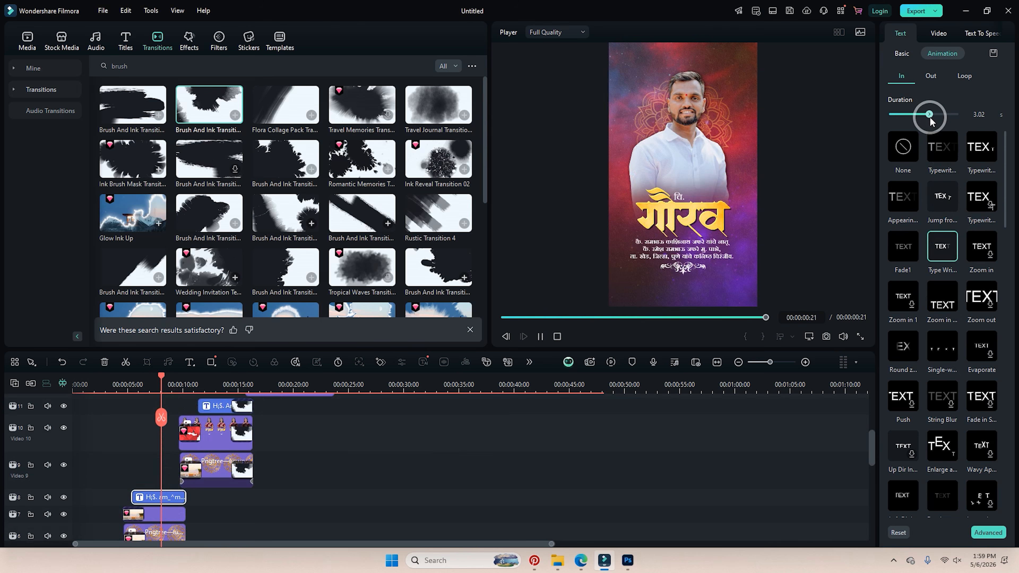
# Play the video from the beginning to review the animations.
pyautogui.moveTo(109, 377); pyautogui.dragTo(45, 389)
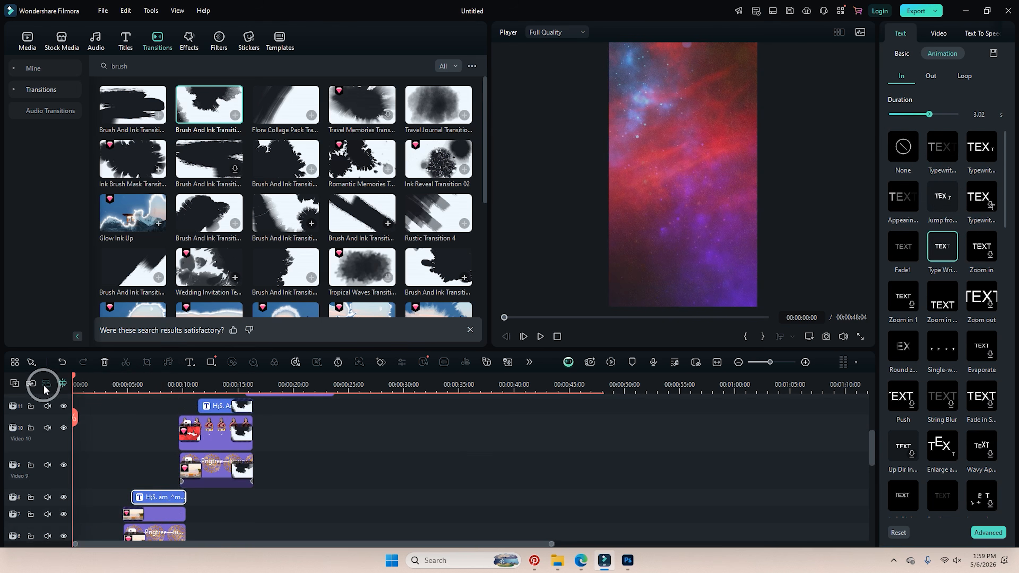
pyautogui.press('space')
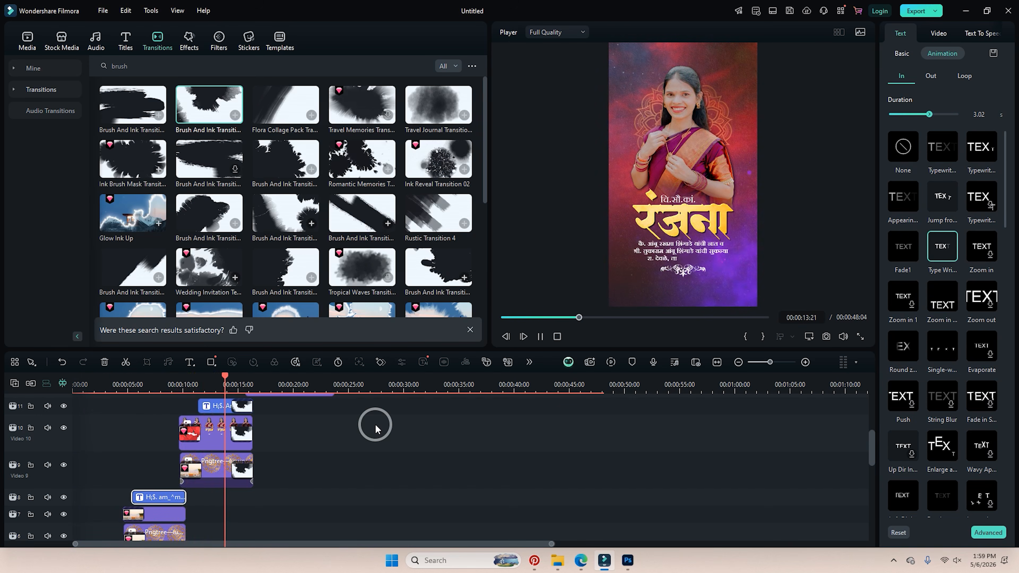
pyautogui.scroll(2, 374, 485)
pyautogui.scroll(2, 375, 485)
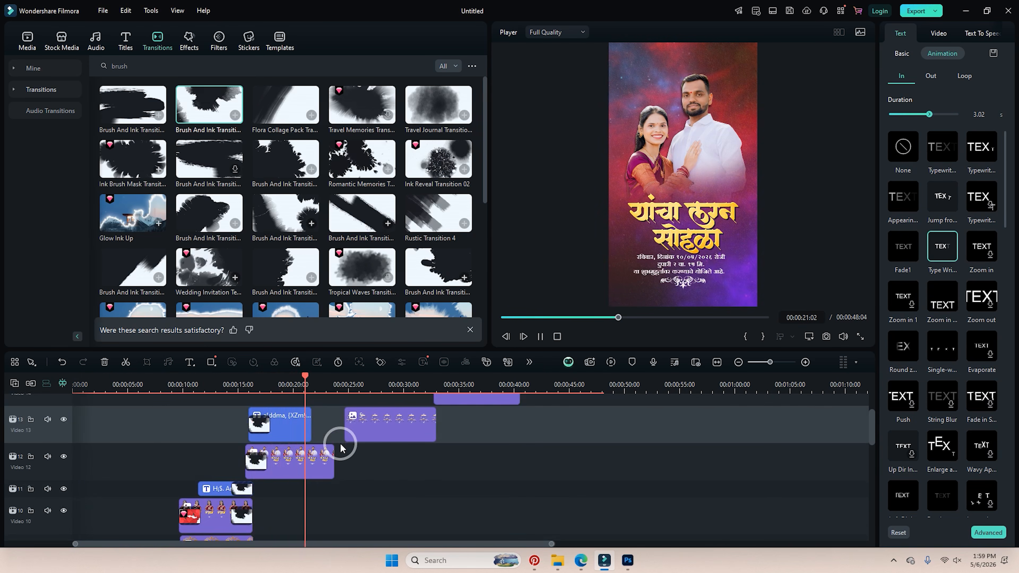
# Trim the Video 12 couple overlay to end at 21 s and select the Video 13 clip.
pyautogui.press('space')
pyautogui.moveTo(334, 455); pyautogui.dragTo(311, 456)
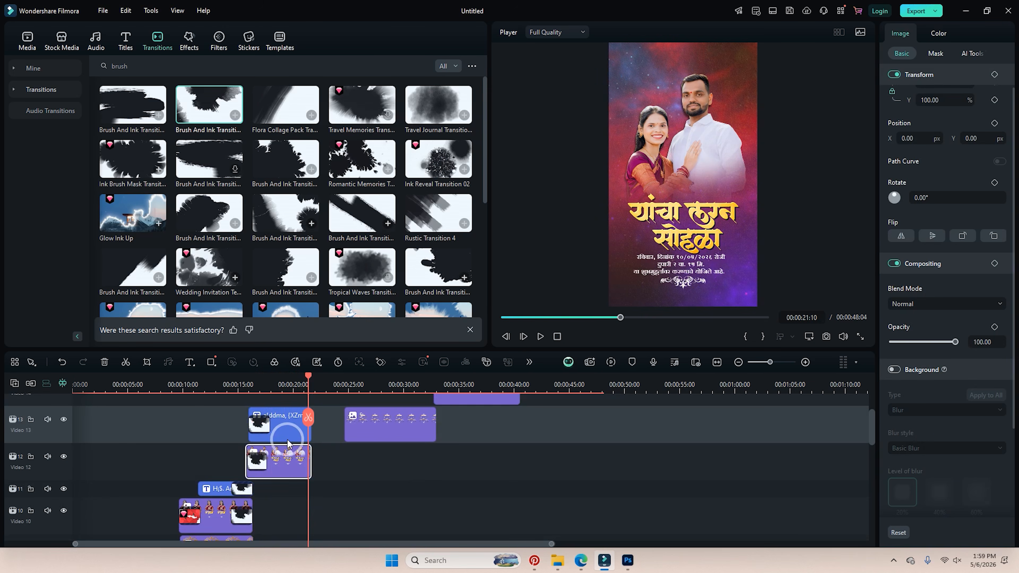
pyautogui.click(286, 429)
pyautogui.click(182, 67)
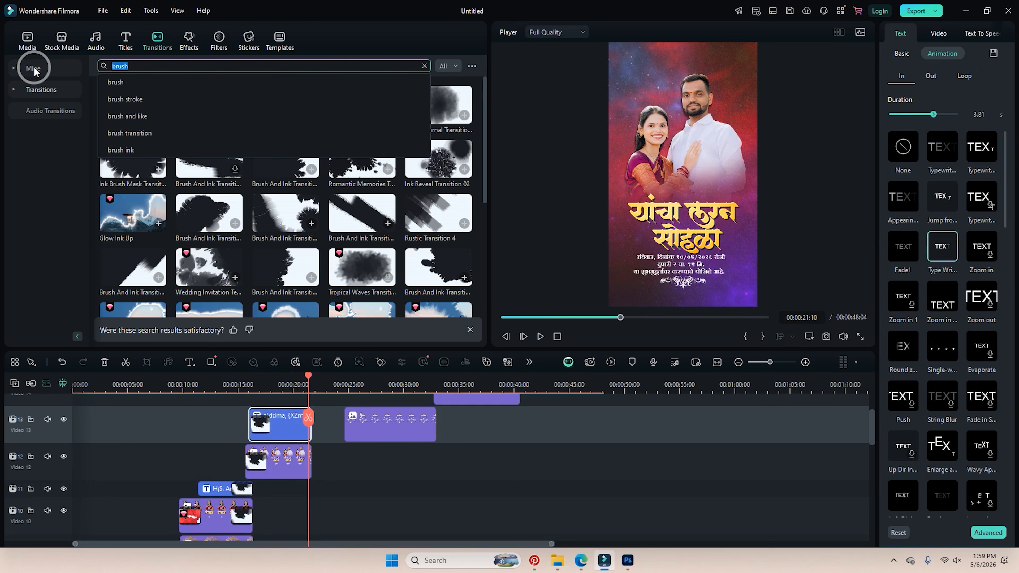
pyautogui.press('BackSpace')
pyautogui.press('BackSpace')
pyautogui.press('BackSpace')
pyautogui.write('lur')
pyautogui.press('Return')
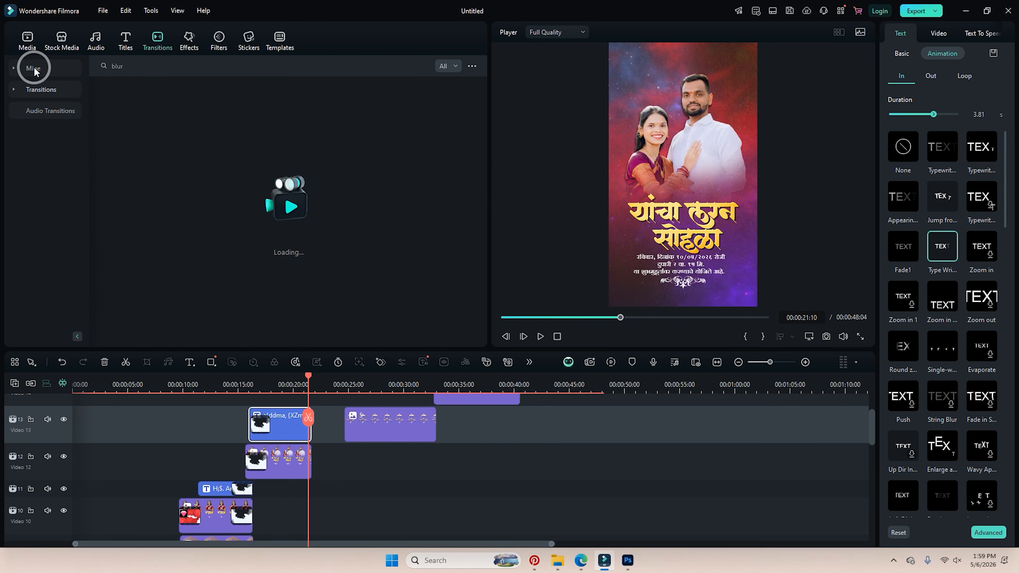
# Add Rain of Rose Petals to the Video 13 clip, preview, and move the ceremony card to Video 14.
pyautogui.click(144, 66)
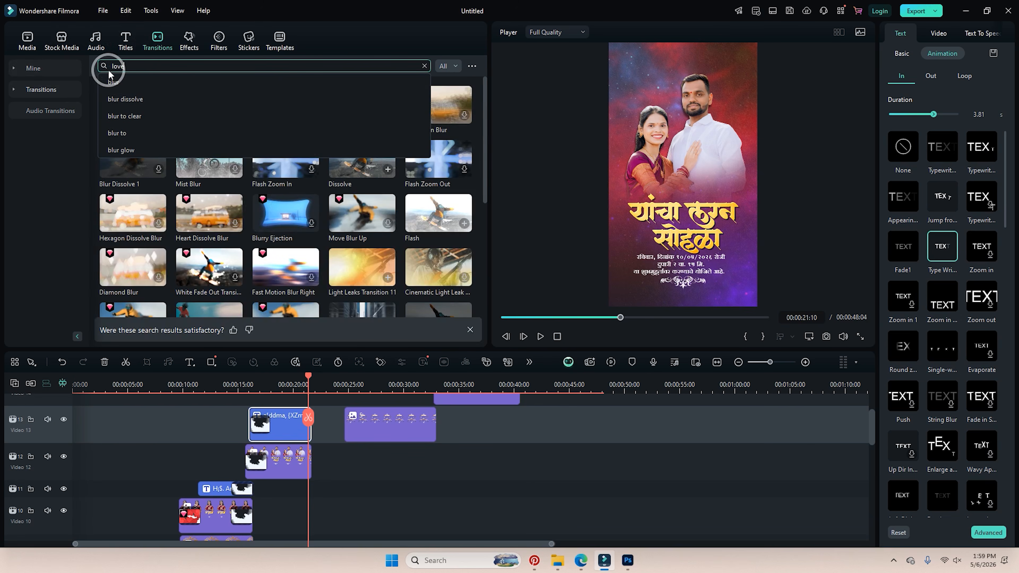
pyautogui.write('love')
pyautogui.press('Return')
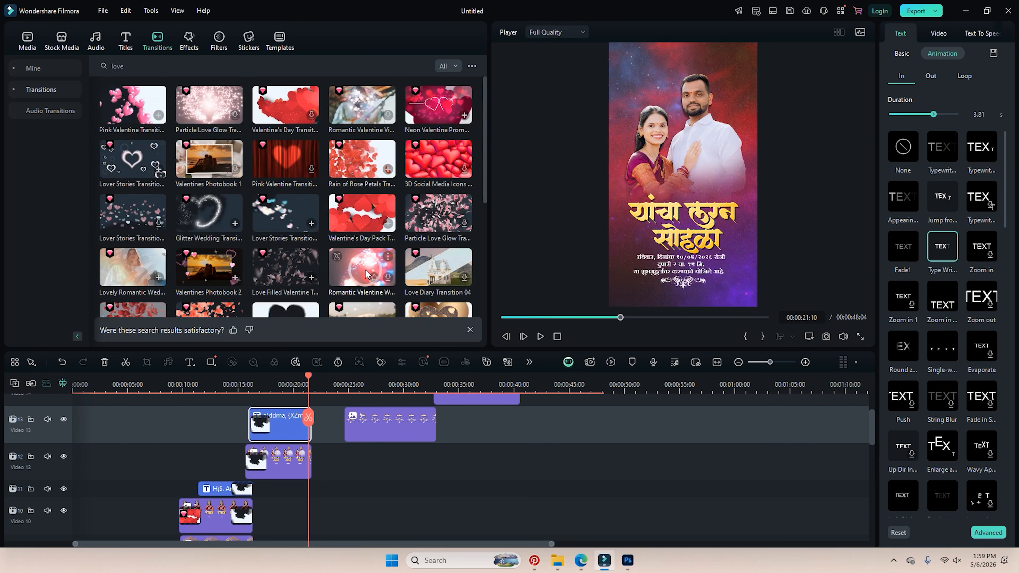
pyautogui.moveTo(353, 164); pyautogui.dragTo(301, 471)
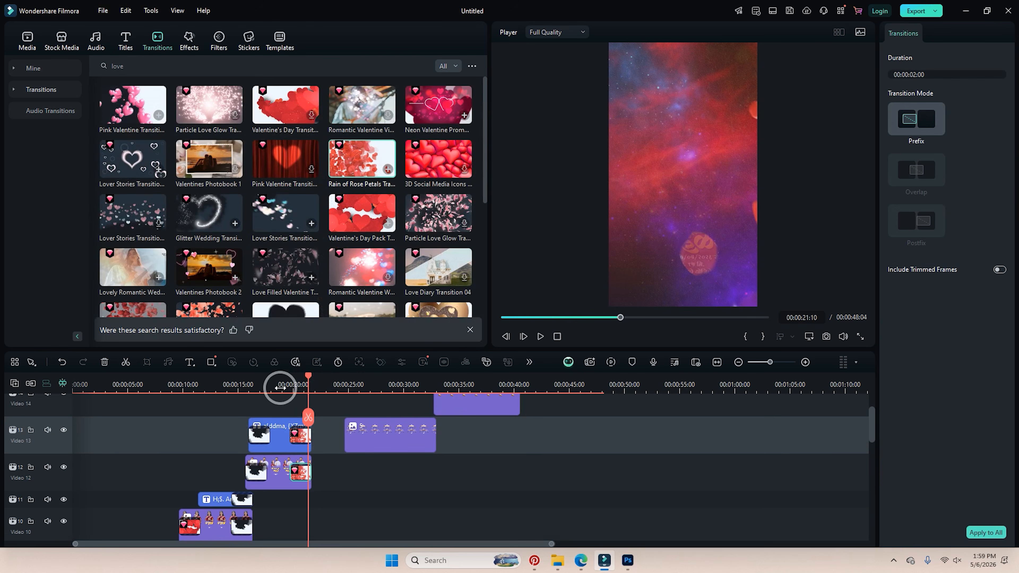
pyautogui.click(275, 386)
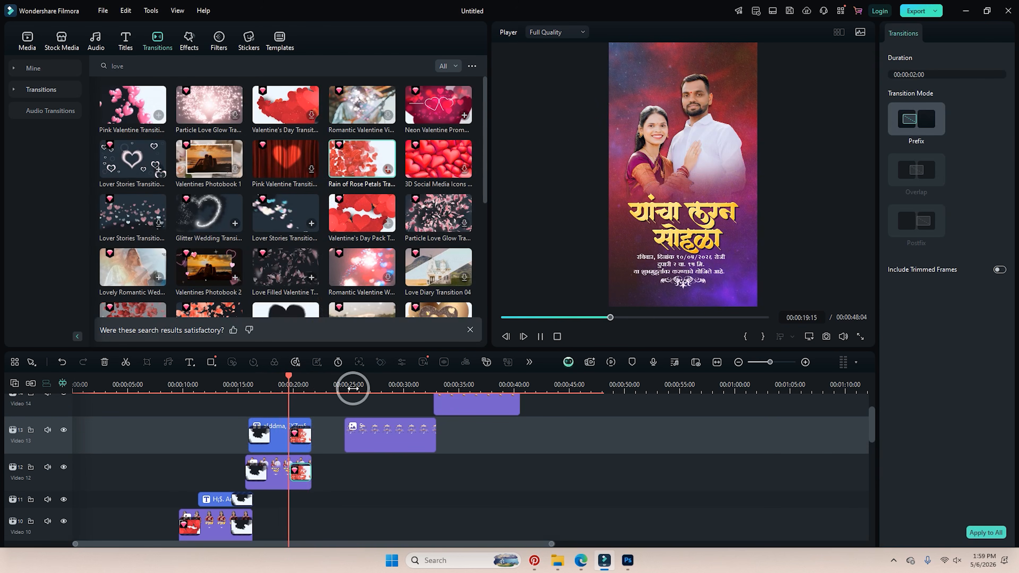
pyautogui.press('space')
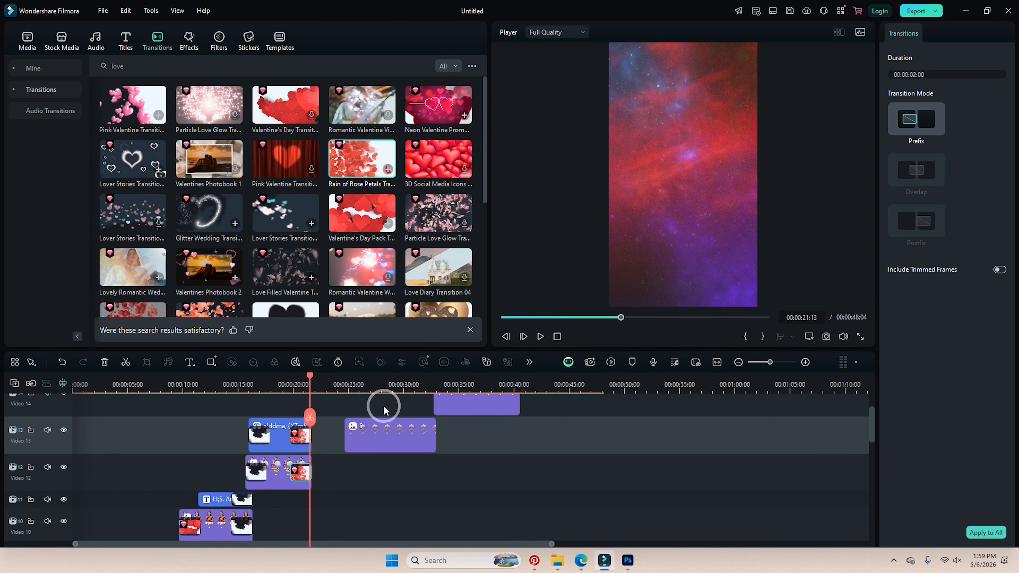
pyautogui.scroll(2, 384, 409)
pyautogui.moveTo(375, 482); pyautogui.dragTo(338, 447)
# Add Warp Zoom 6 to the start of the event-details card and preview it.
pyautogui.click(141, 65)
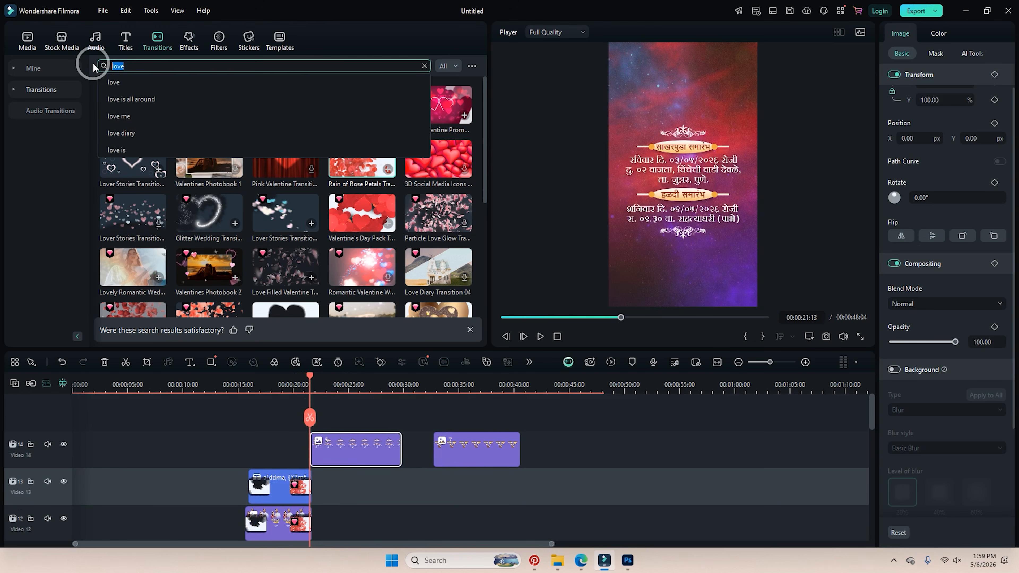
pyautogui.write('zoom')
pyautogui.press('Return')
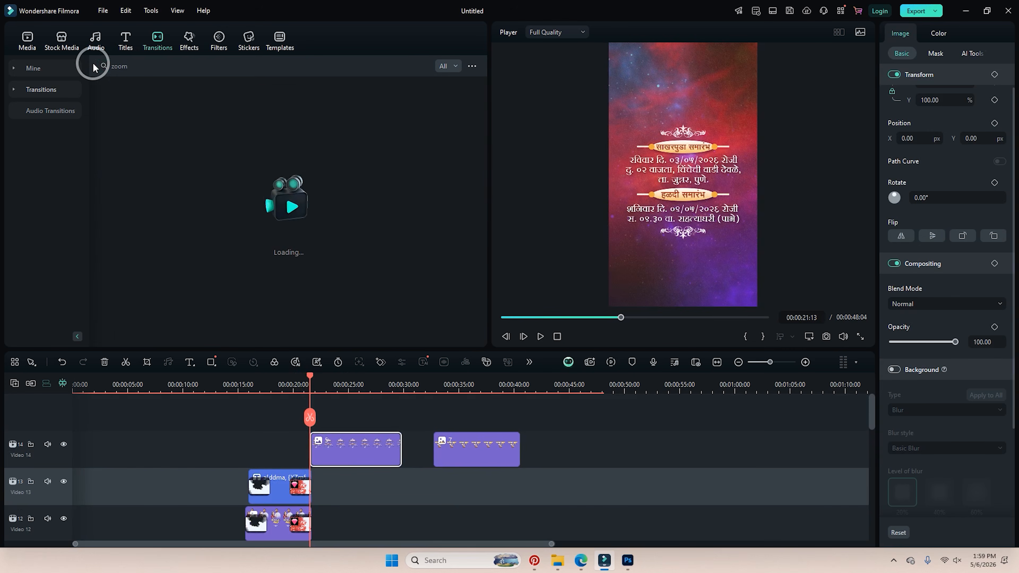
pyautogui.moveTo(283, 107); pyautogui.dragTo(352, 445)
pyautogui.click(303, 375)
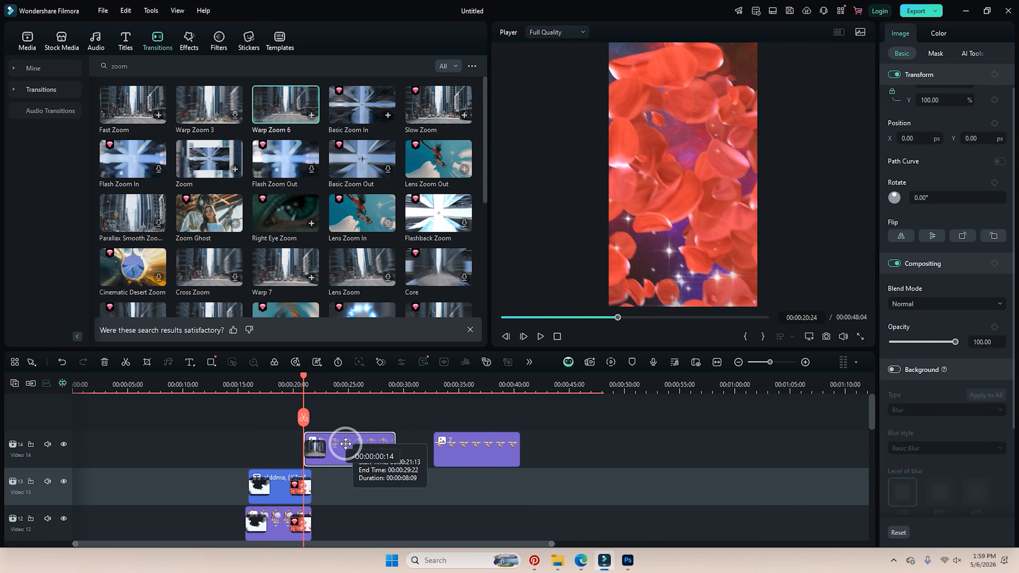
pyautogui.press('space')
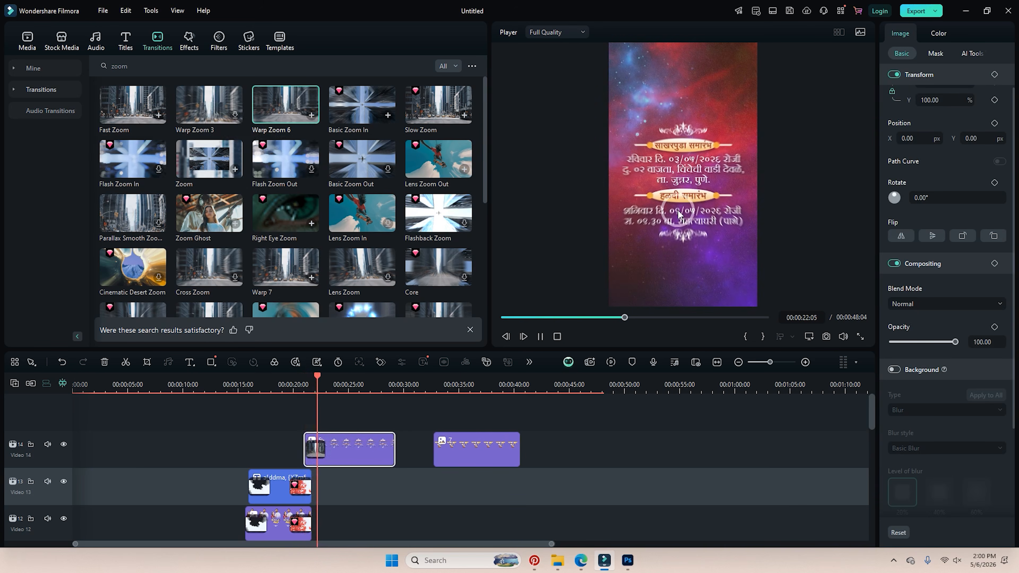
pyautogui.click(319, 450)
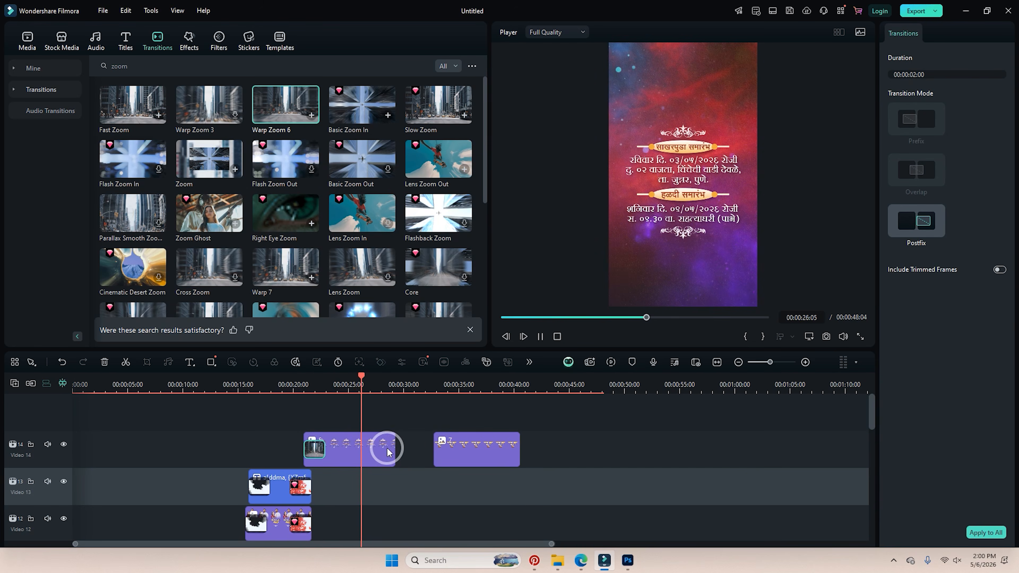
# Shorten the event-details card, butt the next card against it and add a transition between them.
pyautogui.moveTo(395, 446); pyautogui.dragTo(372, 449)
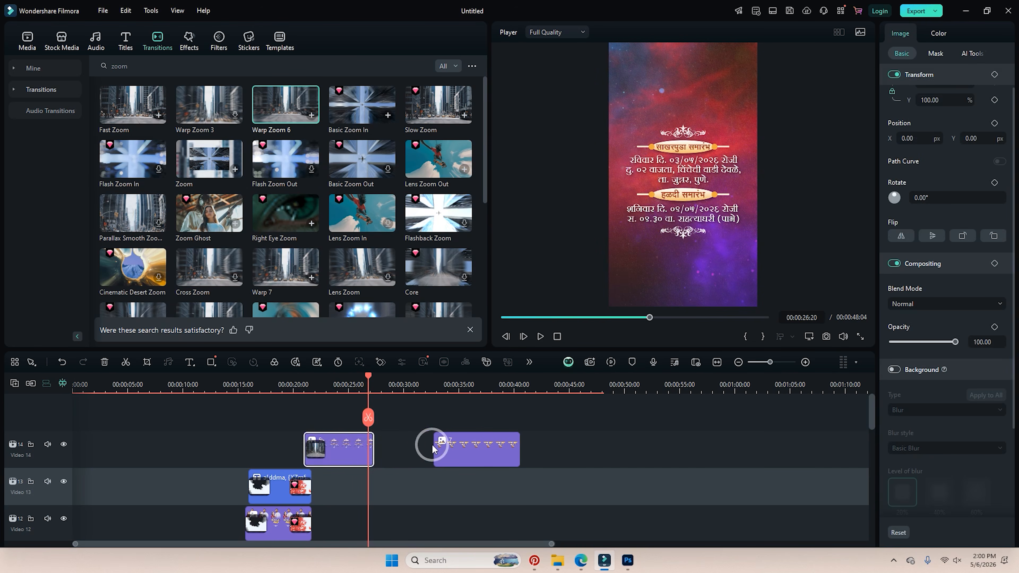
pyautogui.moveTo(434, 448); pyautogui.dragTo(399, 460)
pyautogui.moveTo(285, 254); pyautogui.dragTo(373, 447)
pyautogui.click(357, 376)
pyautogui.press('space')
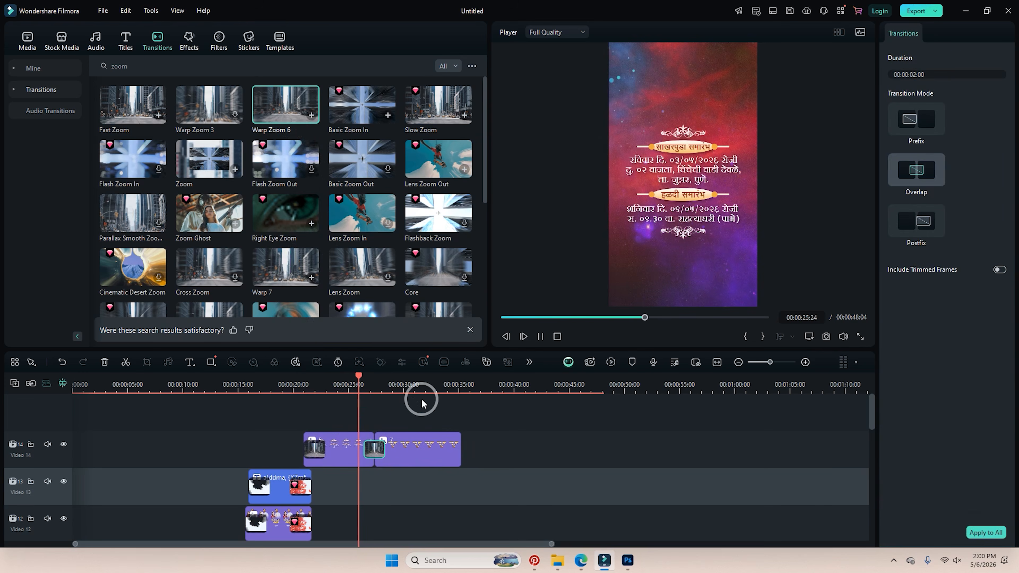
pyautogui.press('space')
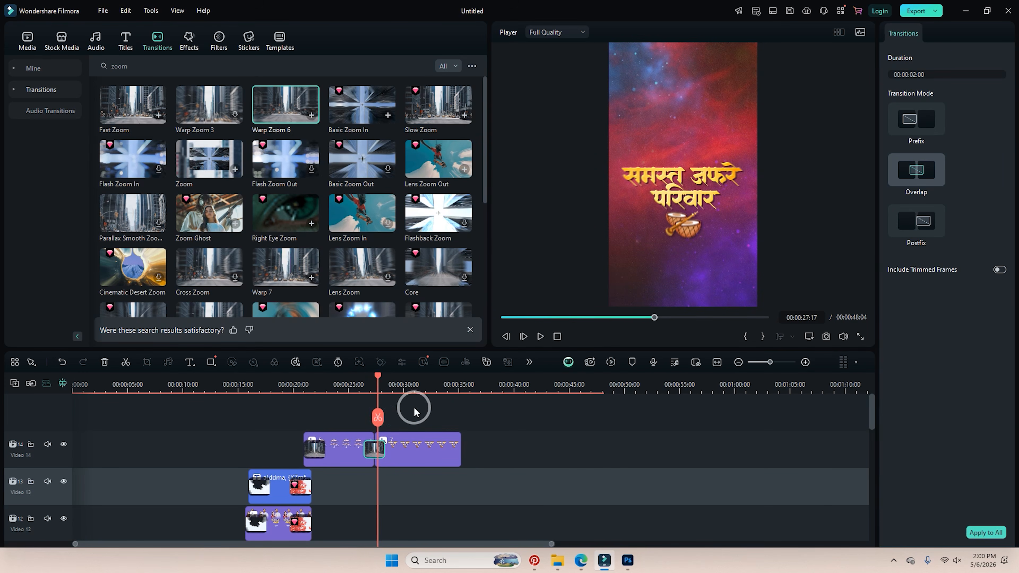
pyautogui.click(366, 388)
pyautogui.press('space')
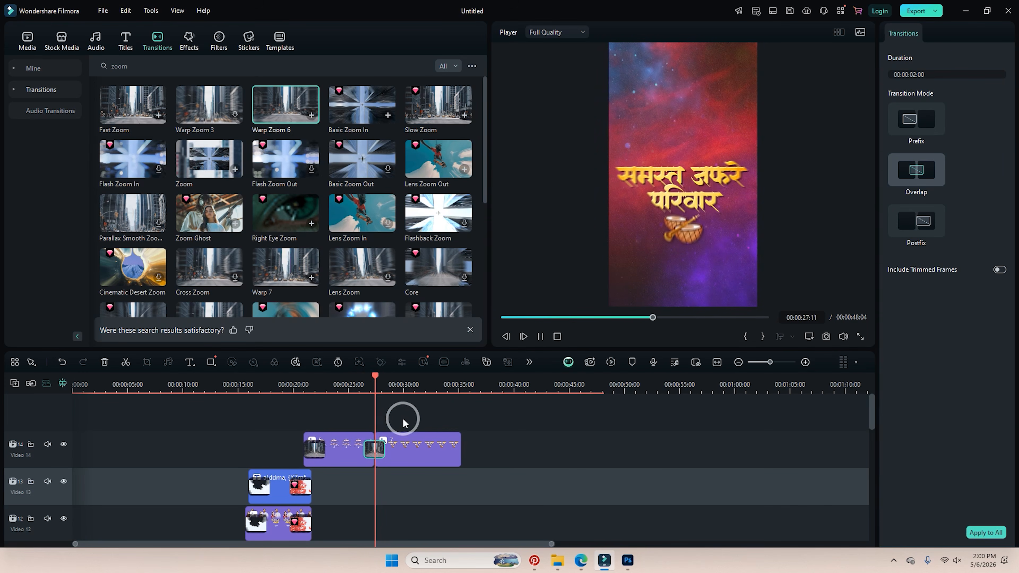
pyautogui.press('space')
pyautogui.click(343, 390)
# Insert the venue card (media 6) after the event-details card with Warp Zoom 6, realigning the family card.
pyautogui.moveTo(417, 448); pyautogui.dragTo(505, 446)
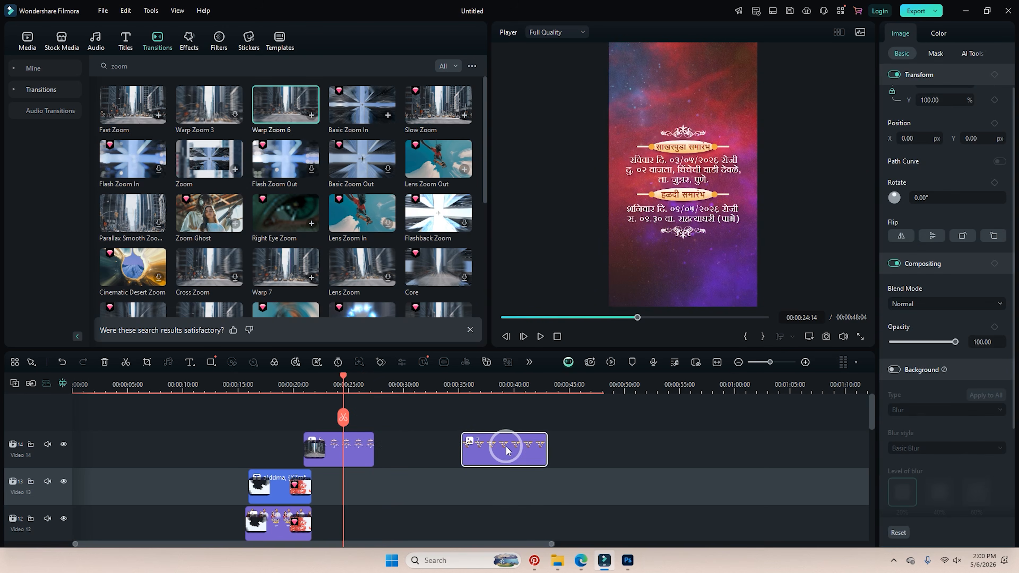
pyautogui.click(24, 40)
pyautogui.moveTo(422, 157); pyautogui.dragTo(445, 445)
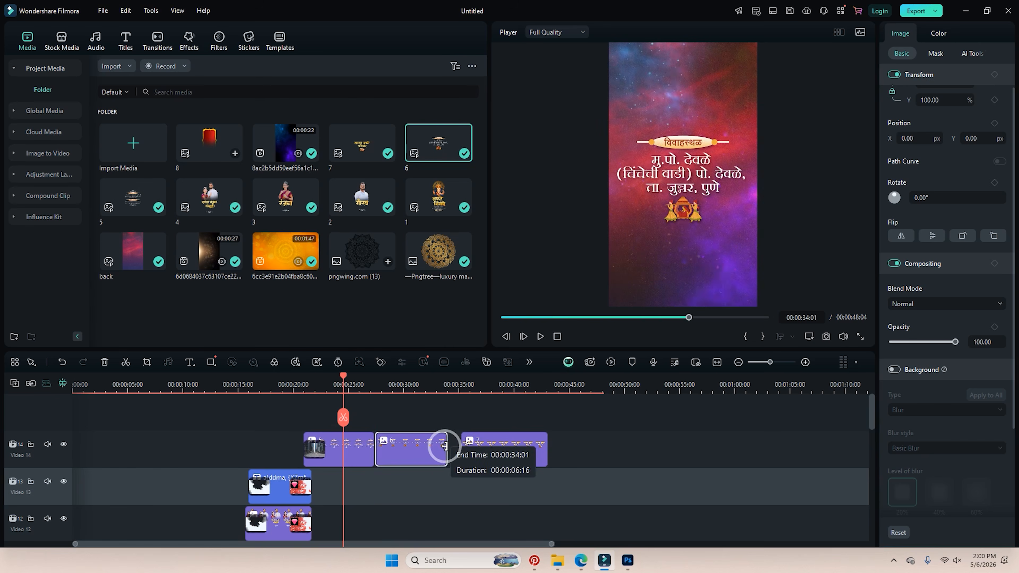
pyautogui.click(156, 39)
pyautogui.moveTo(279, 128); pyautogui.dragTo(371, 441)
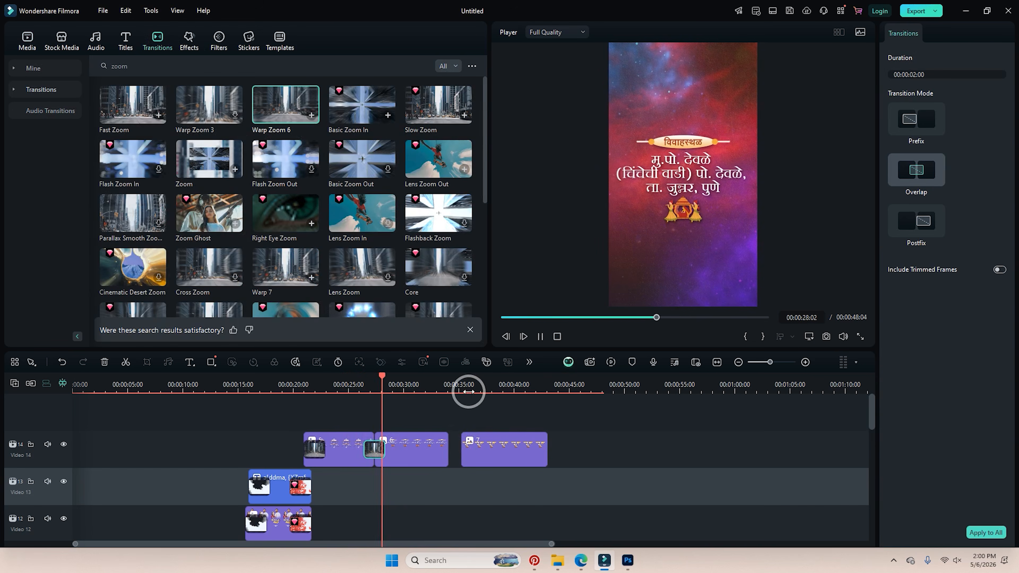
pyautogui.click(435, 386)
pyautogui.moveTo(478, 446); pyautogui.dragTo(467, 446)
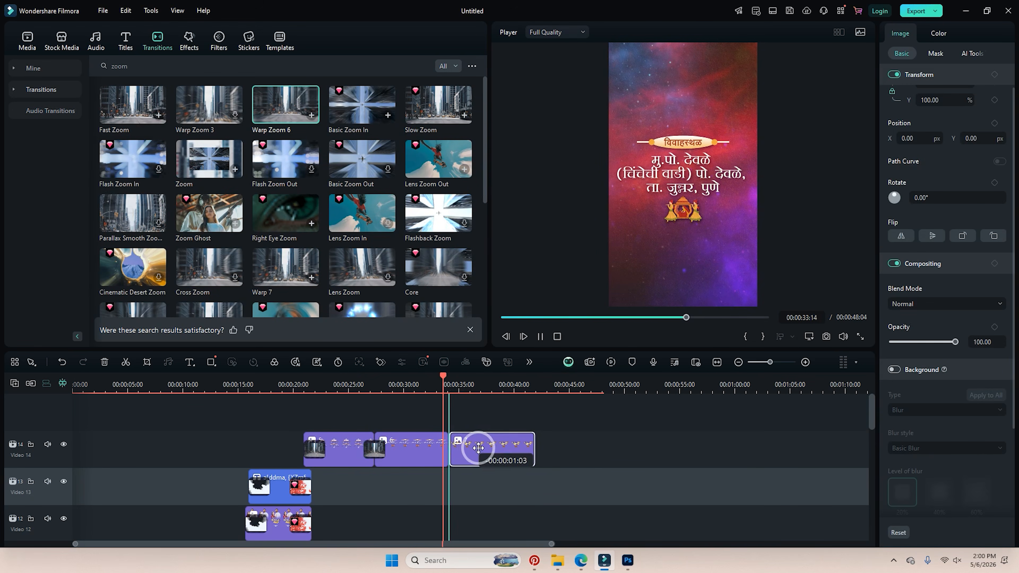
pyautogui.click(444, 381)
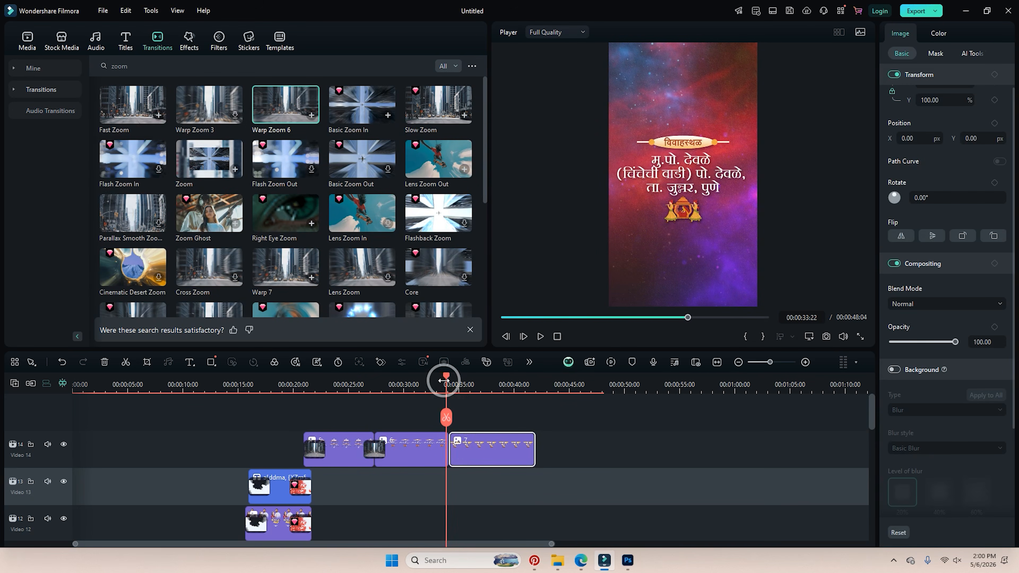
# Add a Dissolve between the venue and family cards and move the family card to a new track.
pyautogui.click(166, 65)
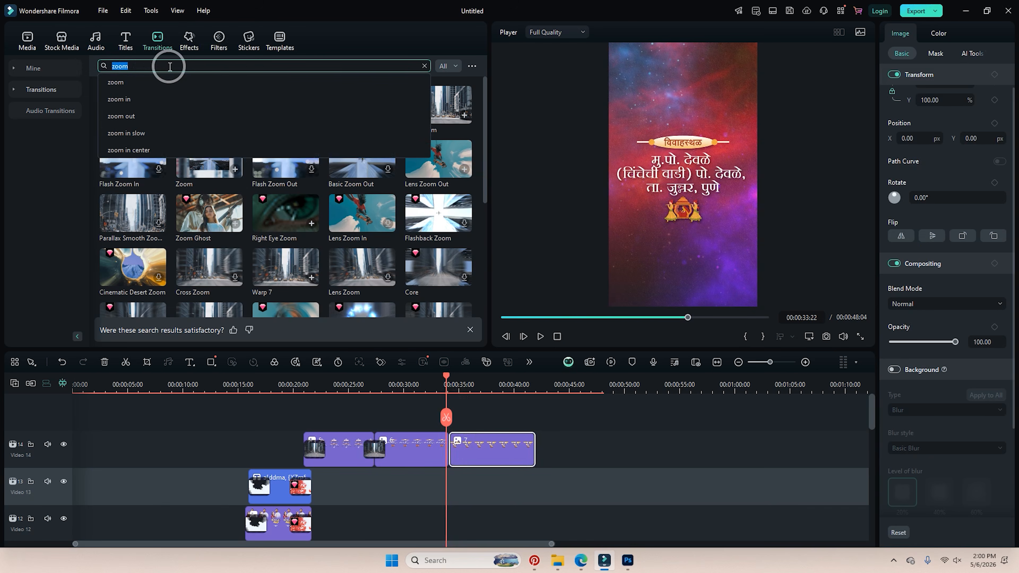
pyautogui.click(85, 101)
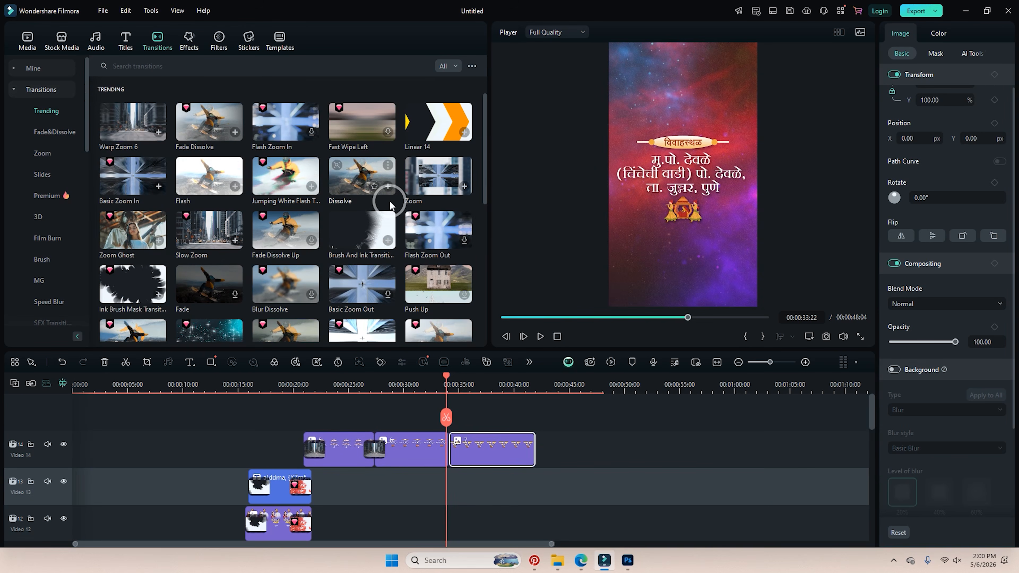
pyautogui.moveTo(341, 183); pyautogui.dragTo(447, 441)
pyautogui.click(436, 390)
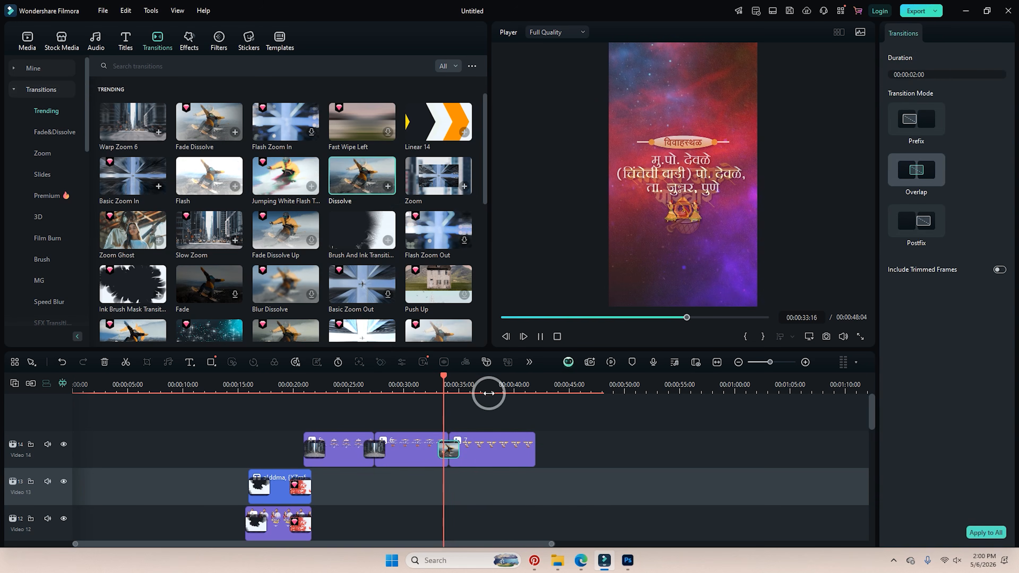
pyautogui.press('space')
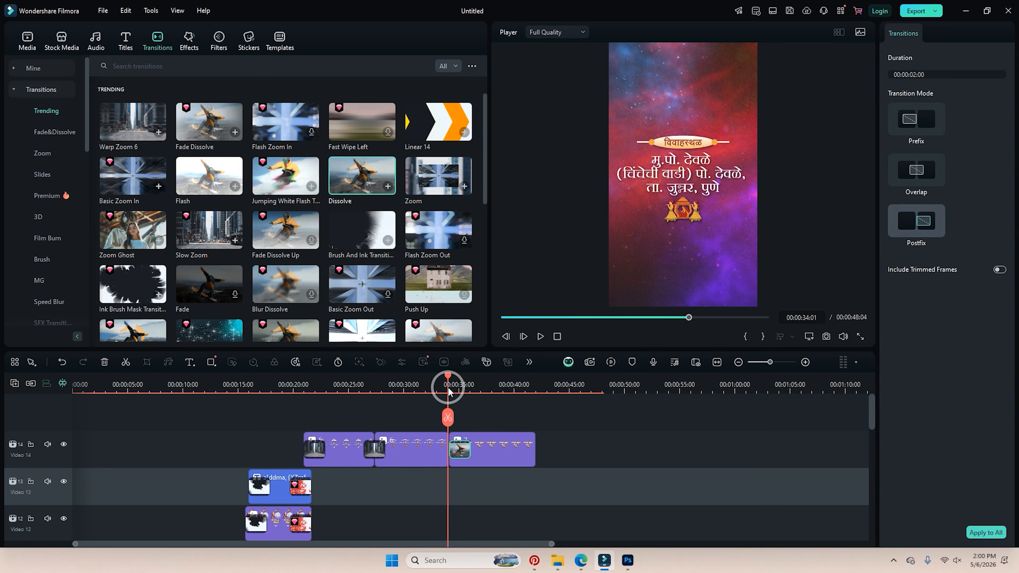
pyautogui.moveTo(485, 439); pyautogui.dragTo(484, 415)
pyautogui.click(440, 388)
pyautogui.press('space')
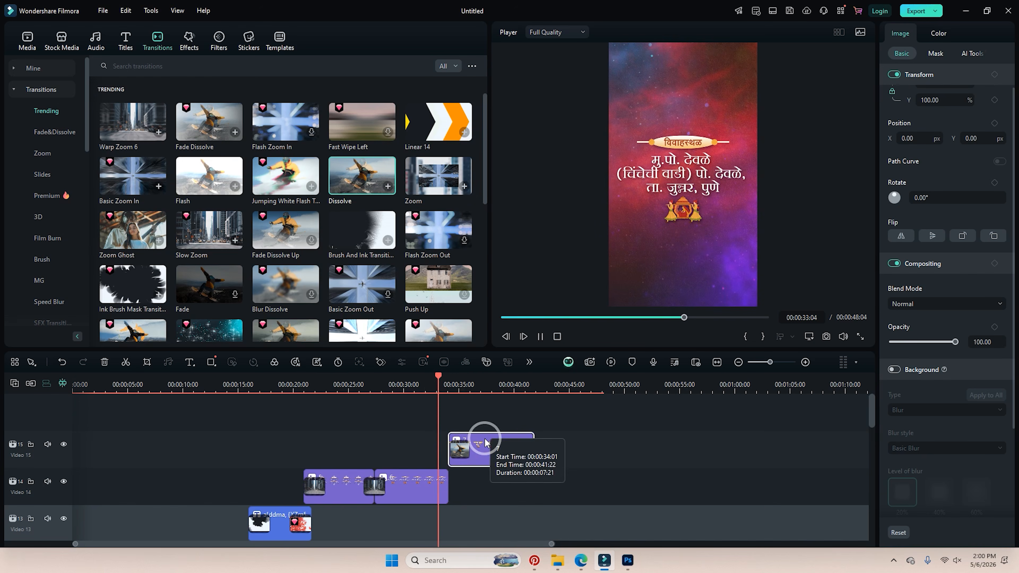
pyautogui.press('space')
# Add Ink Brush Mask to the venue clip's end, slide the family clip slightly earlier, and preview.
pyautogui.click(438, 477)
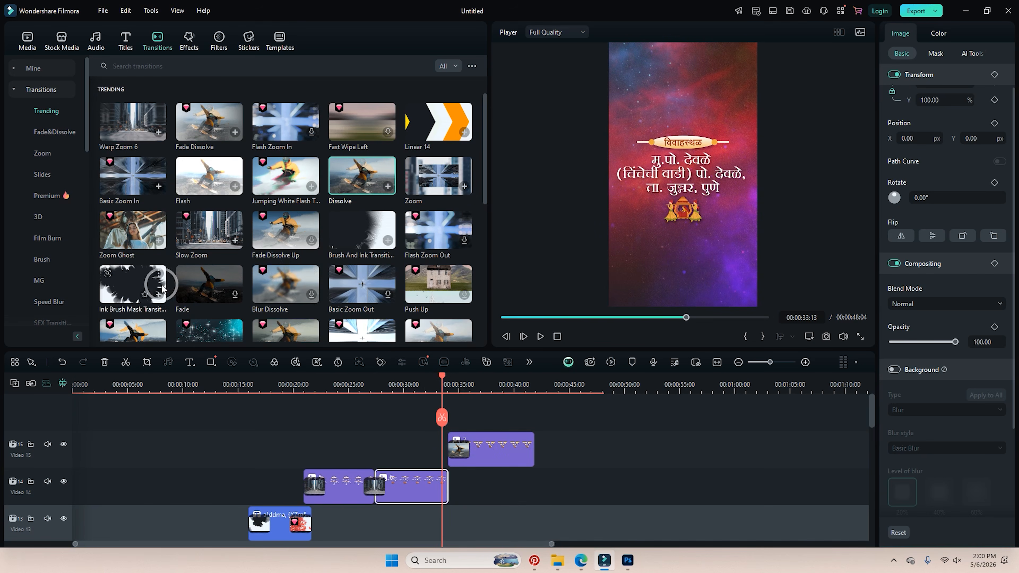
pyautogui.moveTo(133, 283); pyautogui.dragTo(436, 483)
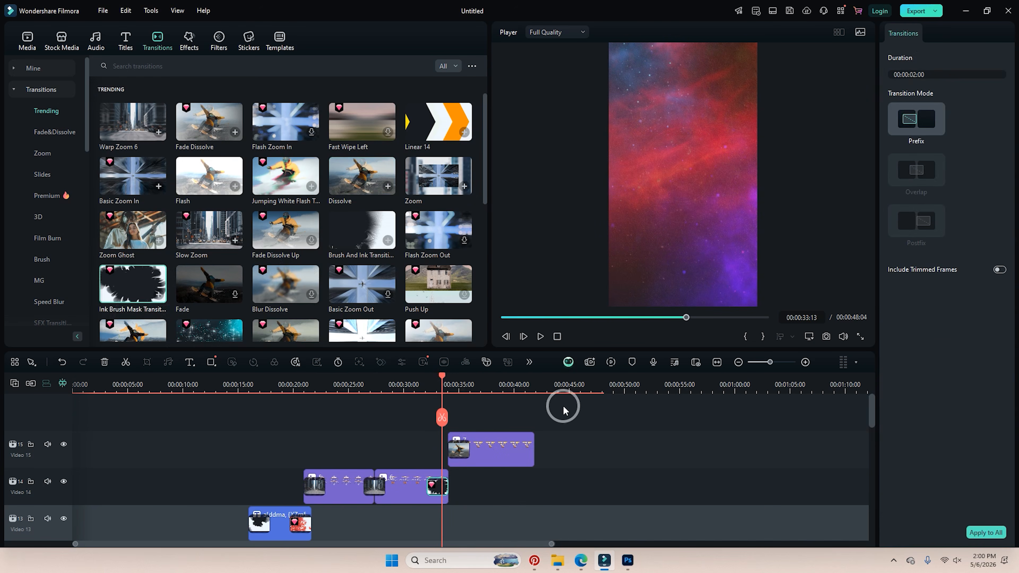
pyautogui.moveTo(444, 383); pyautogui.dragTo(433, 384)
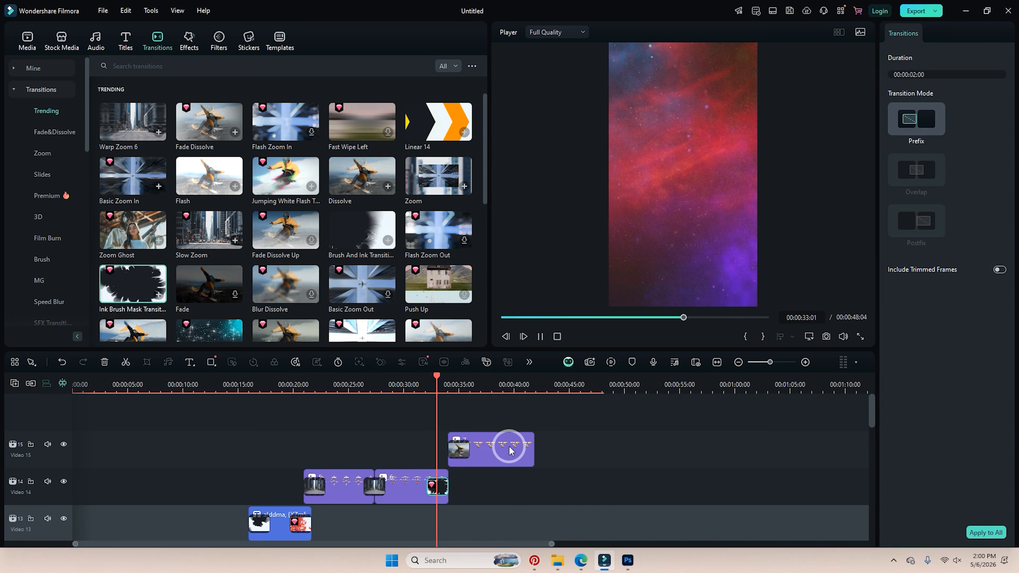
pyautogui.moveTo(504, 449); pyautogui.dragTo(494, 450)
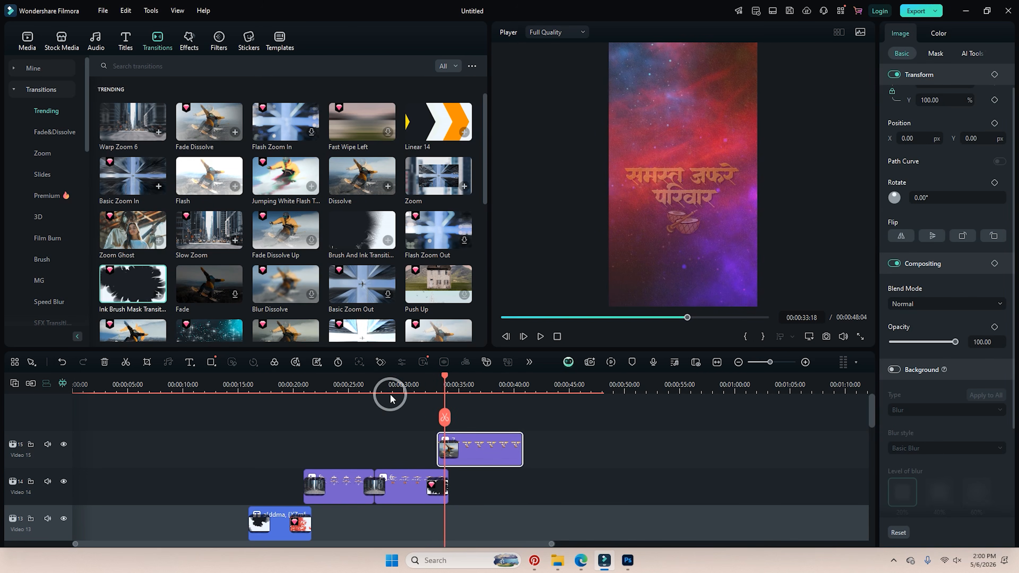
pyautogui.click(424, 385)
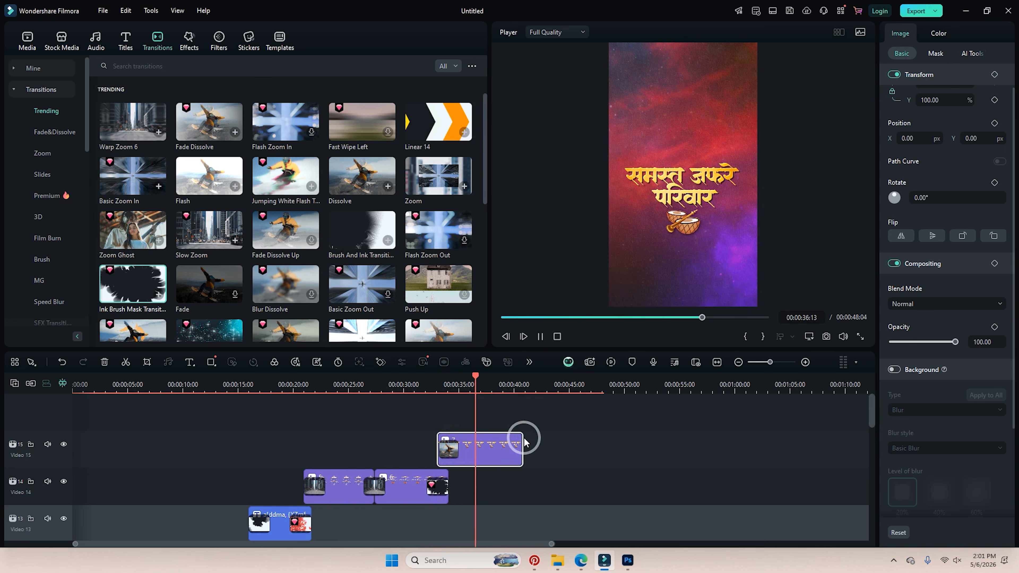
pyautogui.press('space')
# Select the opening Ganesh clip on Video 5 and add a starting keyframe at about 1 second.
pyautogui.moveTo(483, 376); pyautogui.dragTo(75, 386)
pyautogui.scroll(-3, 201, 414)
pyautogui.scroll(-1, 169, 390)
pyautogui.scroll(-2, 137, 421)
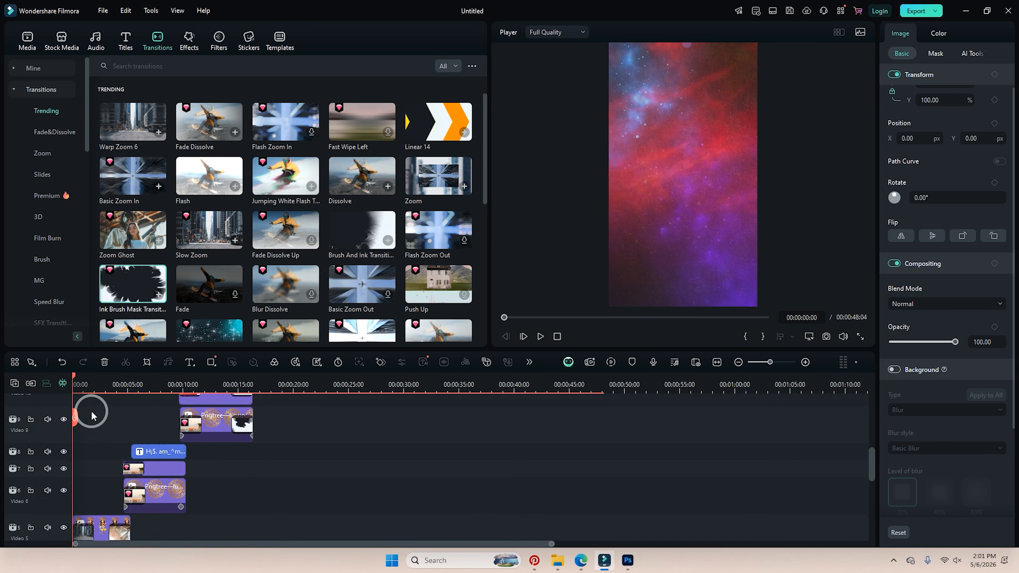
pyautogui.scroll(-1, 93, 423)
pyautogui.click(102, 482)
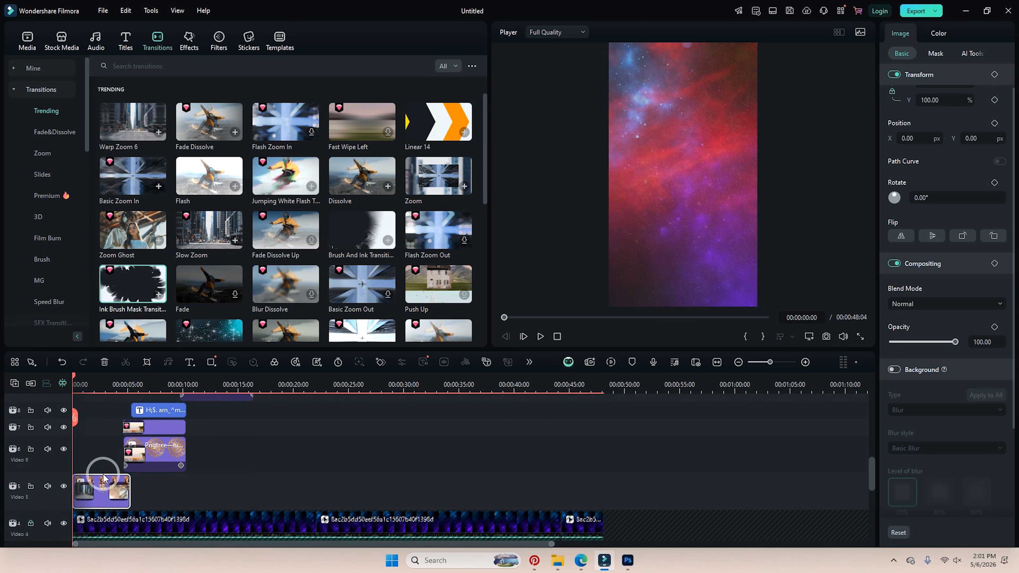
pyautogui.press('space')
pyautogui.click(171, 418)
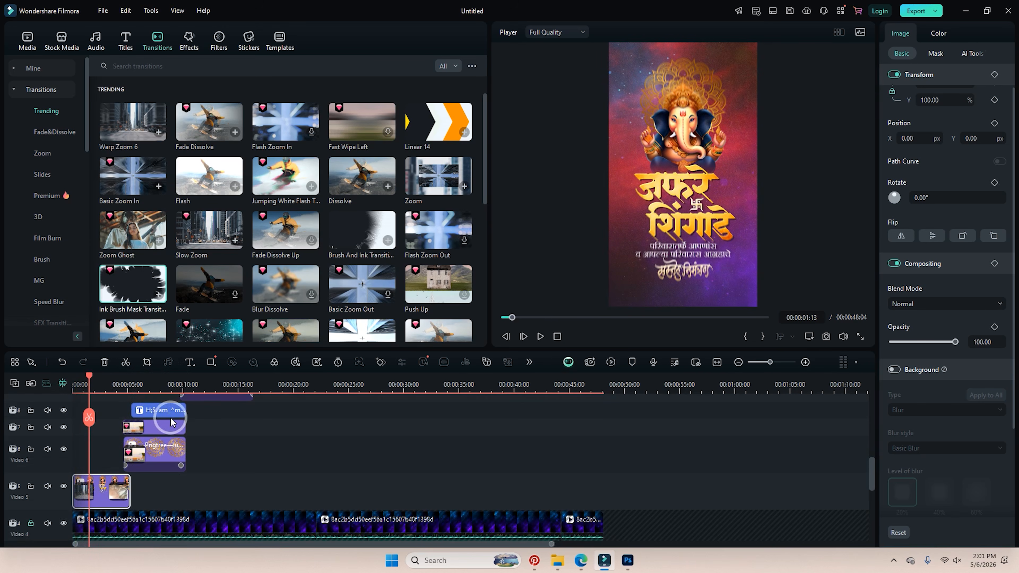
pyautogui.click(381, 362)
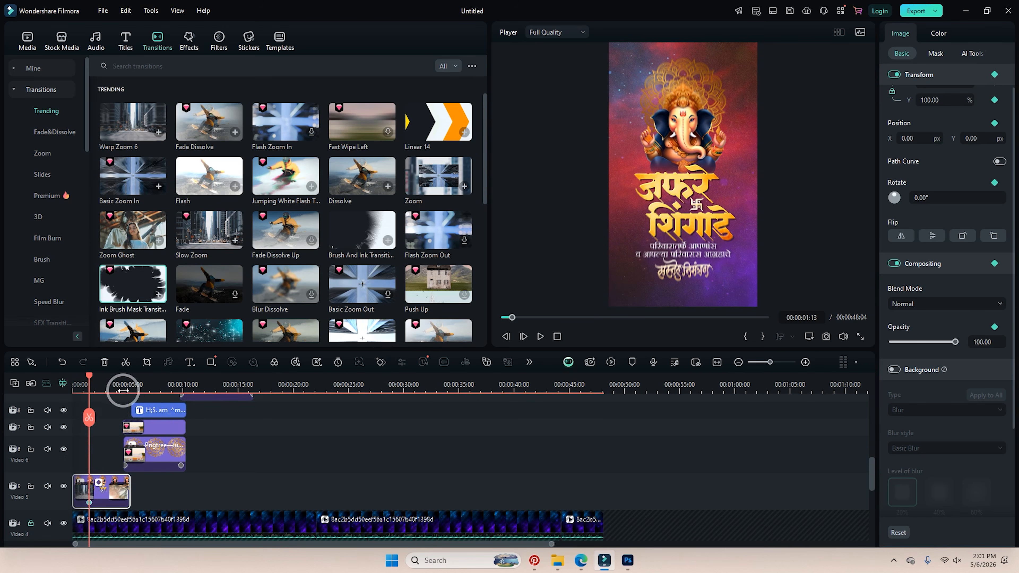
# At about 4 seconds, raise the clip's scale to 101% and play back the zoom.
pyautogui.click(117, 384)
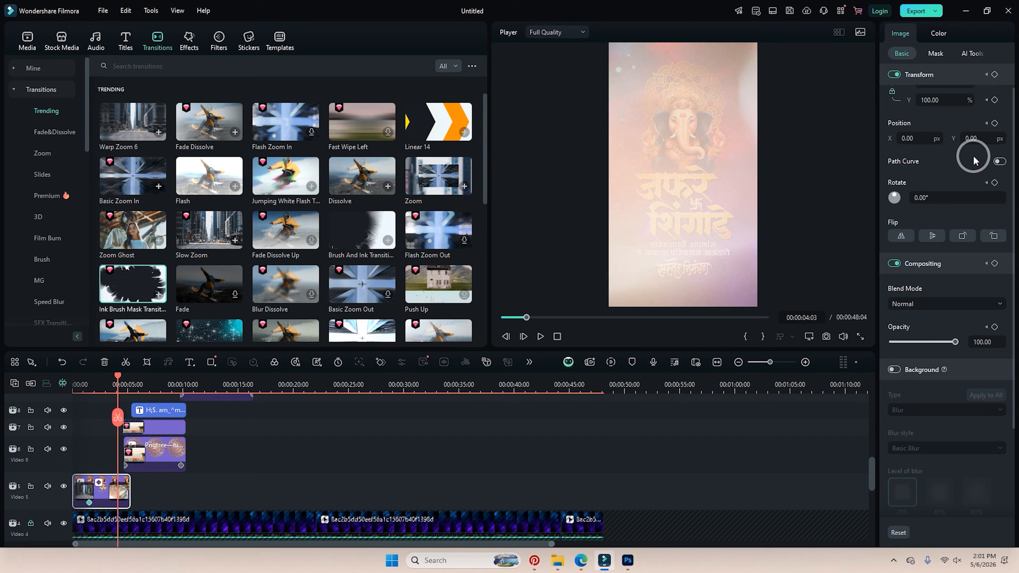
pyautogui.scroll(1, 948, 125)
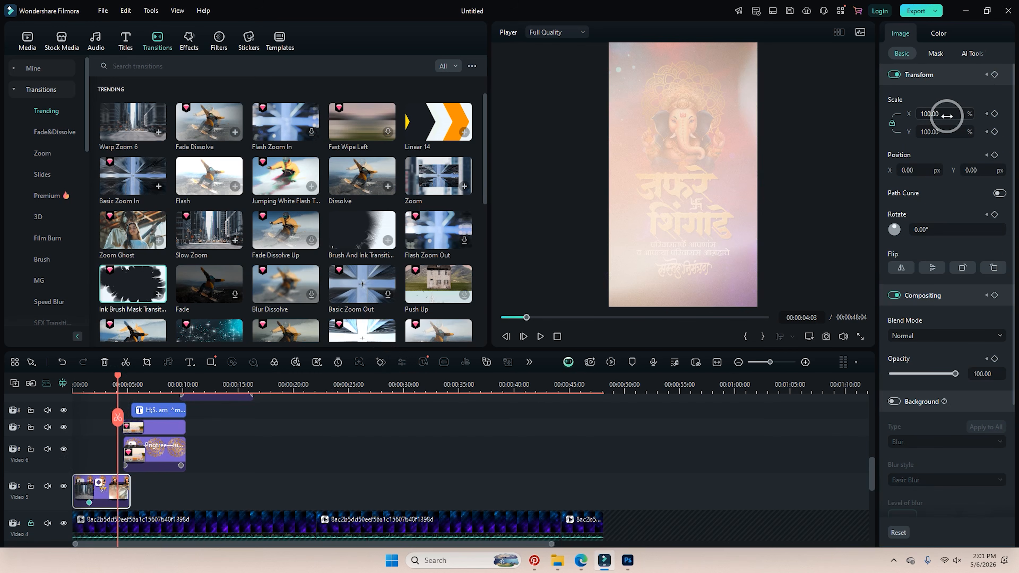
pyautogui.moveTo(950, 116); pyautogui.dragTo(946, 116)
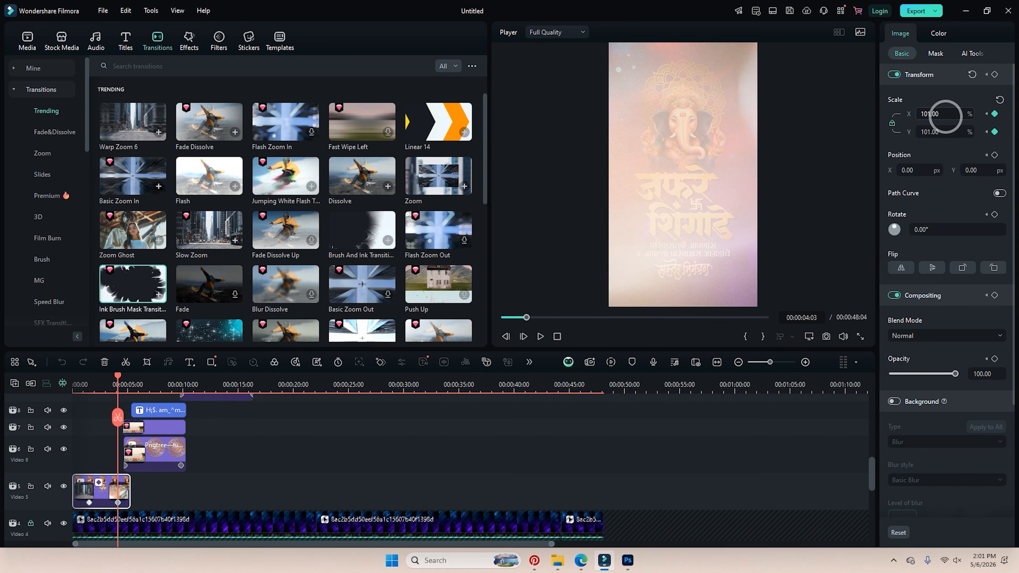
pyautogui.click(82, 384)
pyautogui.press('space')
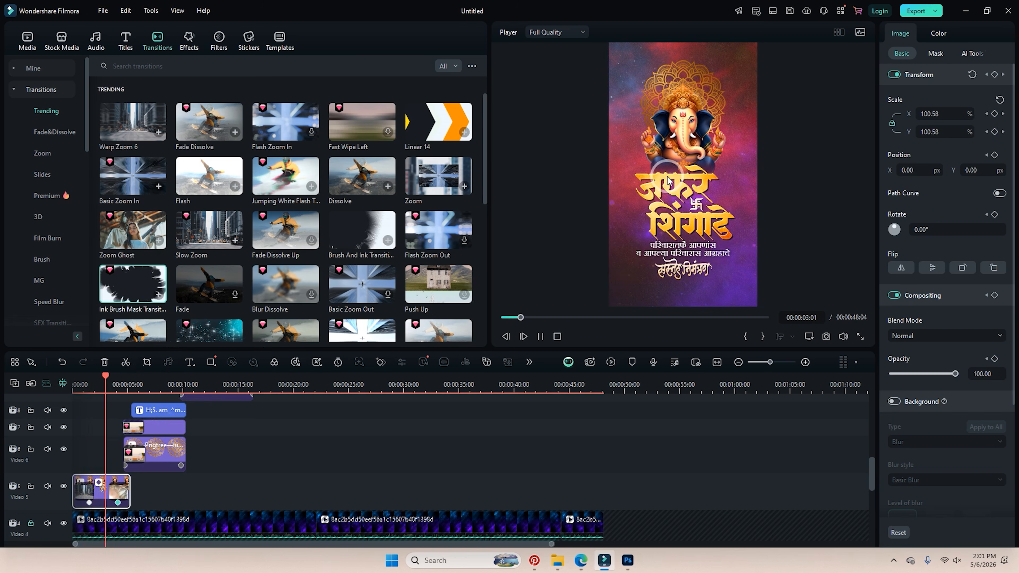
pyautogui.click(174, 438)
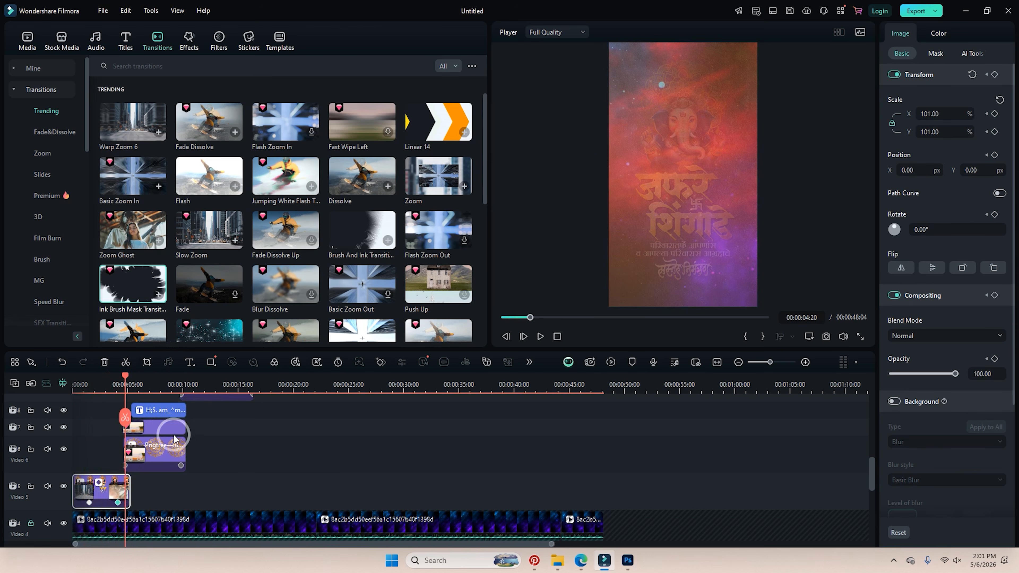
pyautogui.scroll(1, 161, 444)
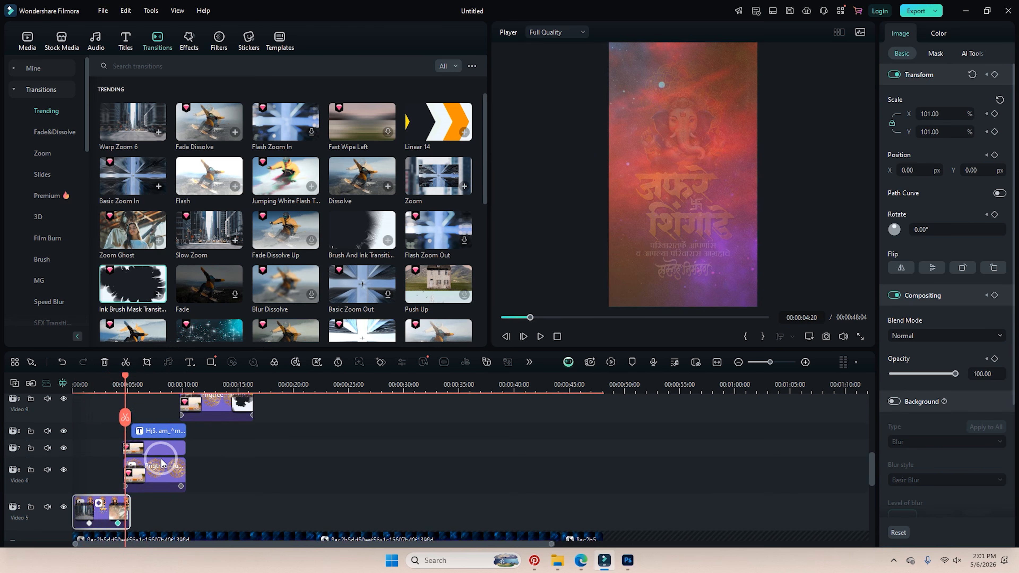
pyautogui.scroll(1, 160, 456)
# Try a 112% scale on the groom's photo clip, then undo it.
pyautogui.click(174, 474)
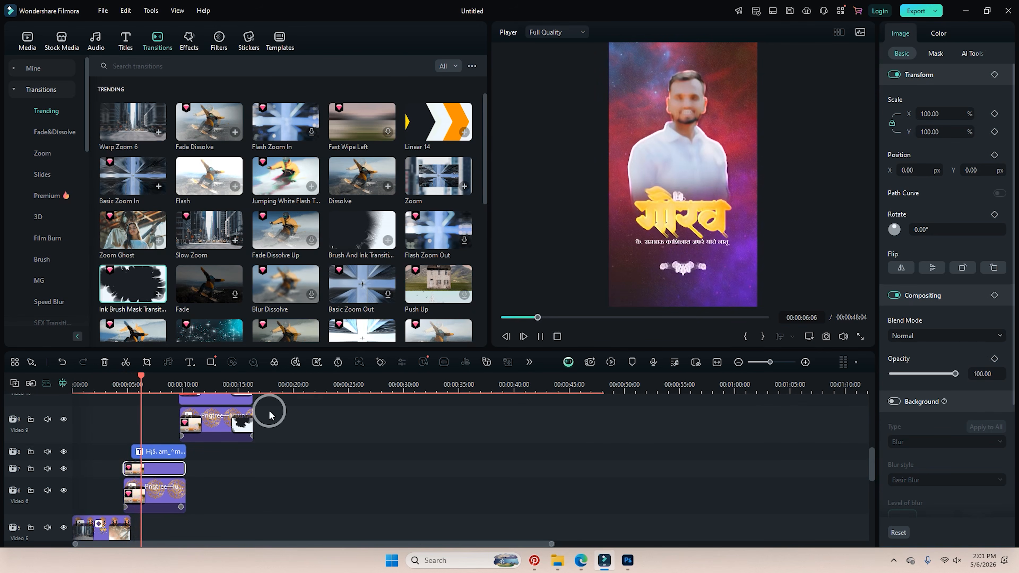
pyautogui.press('space')
pyautogui.click(178, 387)
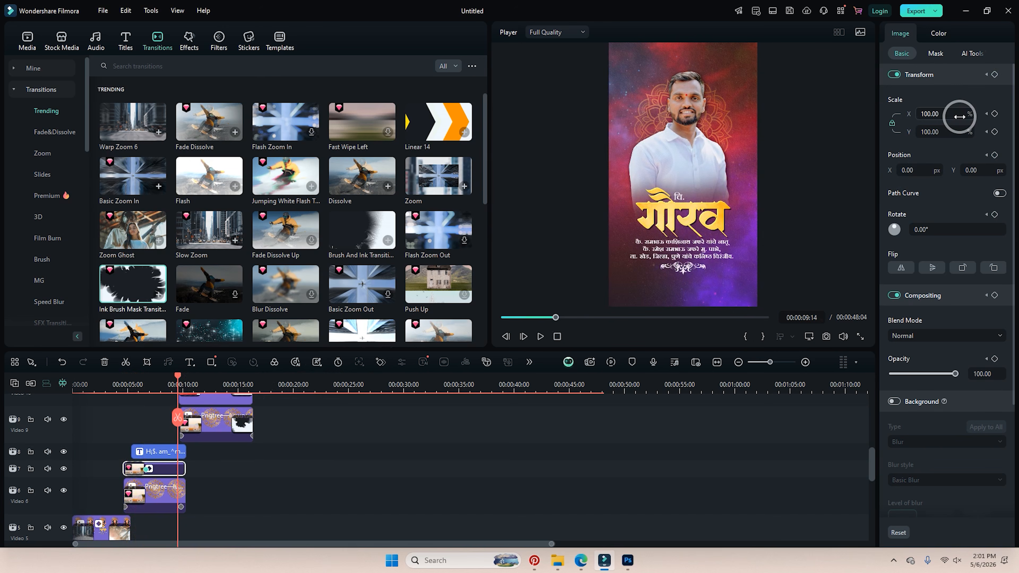
pyautogui.moveTo(962, 117); pyautogui.dragTo(979, 117)
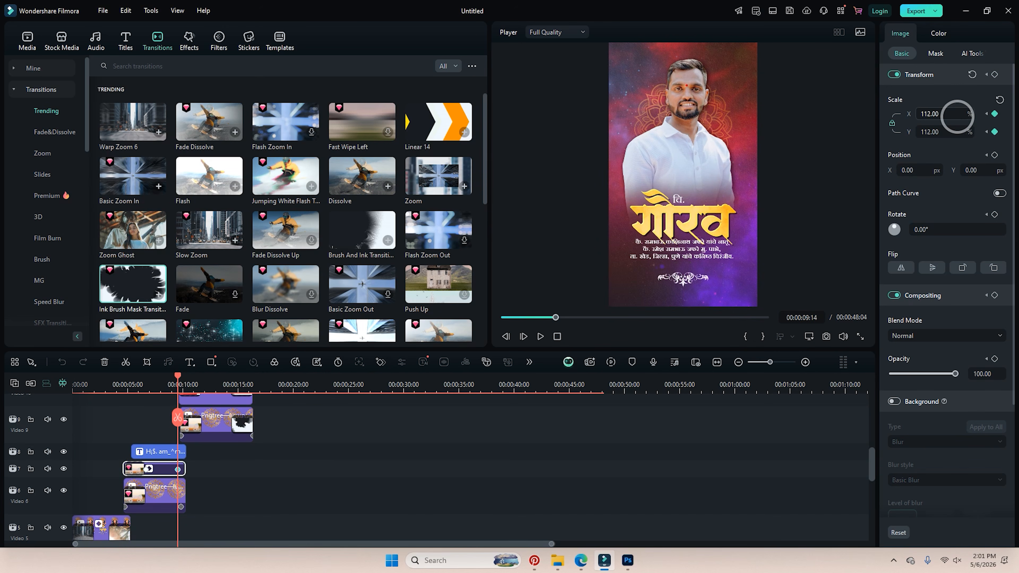
pyautogui.hotkey('ctrl', 'z')
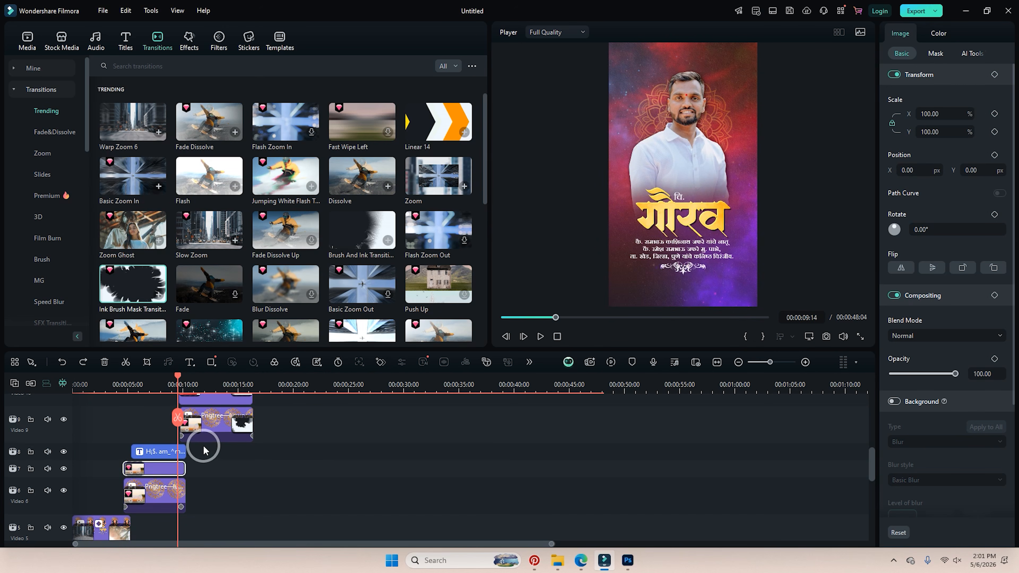
# Keyframe the Video 6–8 clips together at about 6 seconds and set their scale to 92% at 9 seconds.
pyautogui.moveTo(204, 450); pyautogui.dragTo(161, 506)
pyautogui.click(135, 385)
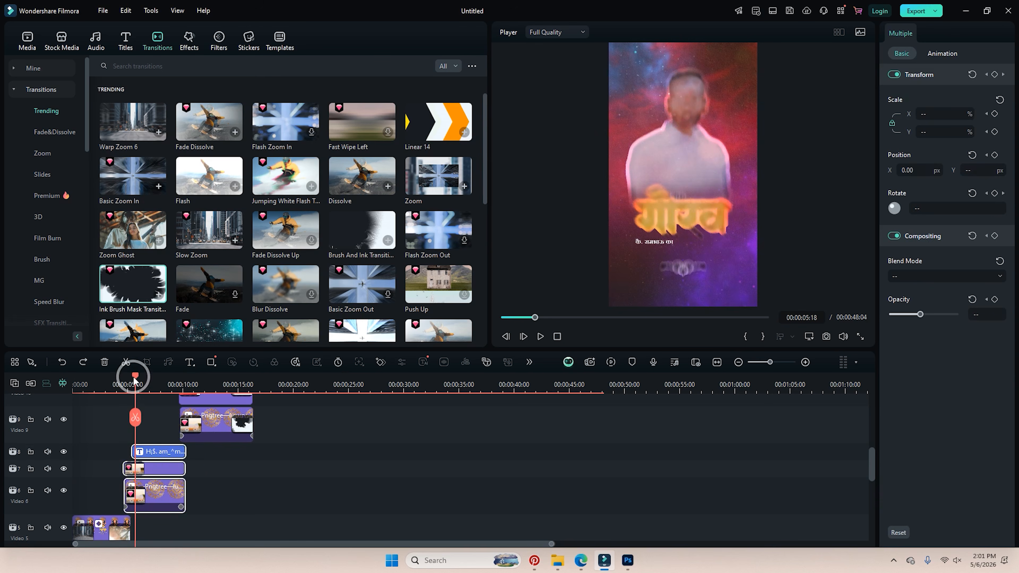
pyautogui.moveTo(135, 382); pyautogui.dragTo(145, 383)
pyautogui.click(381, 363)
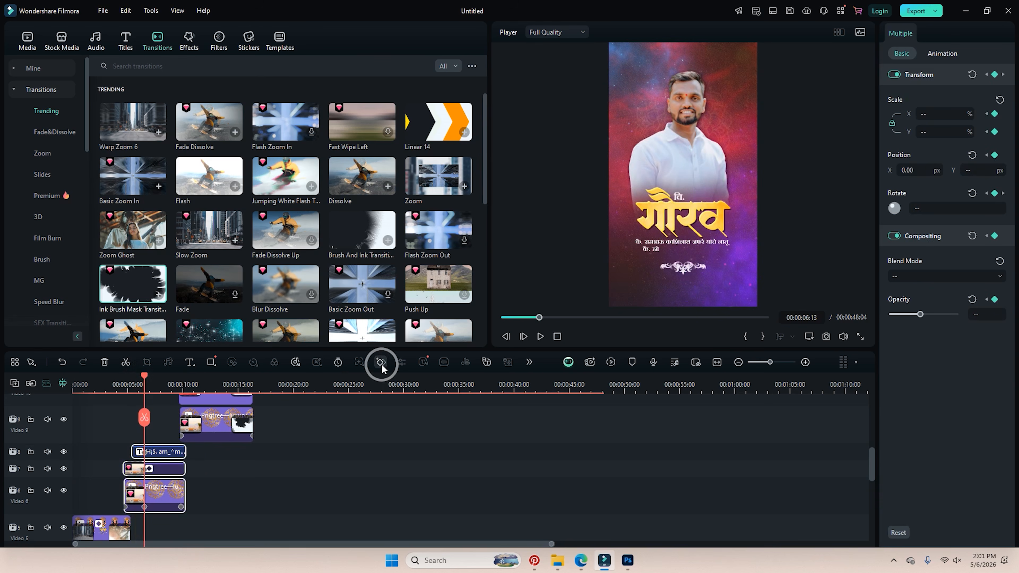
pyautogui.click(173, 383)
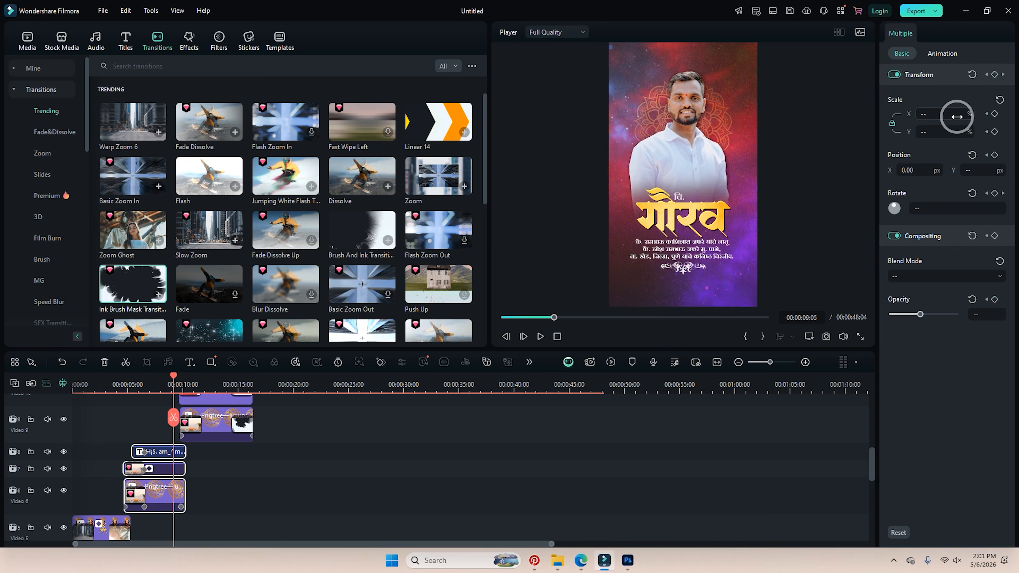
pyautogui.moveTo(957, 117); pyautogui.dragTo(955, 117)
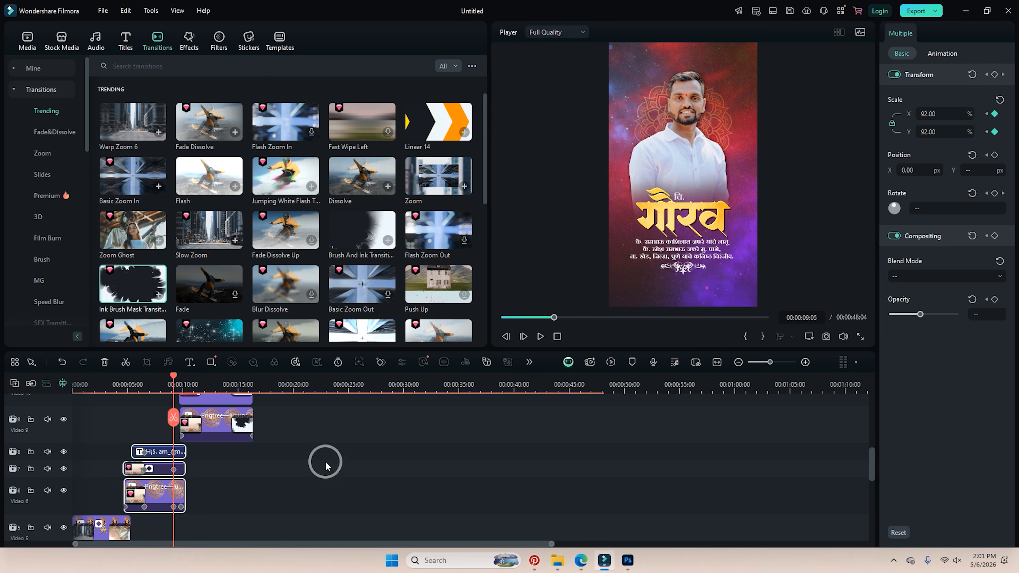
# Set the Video 6 overlay's scale to about 82% and the Video 7 clip's scale to 104%.
pyautogui.click(173, 496)
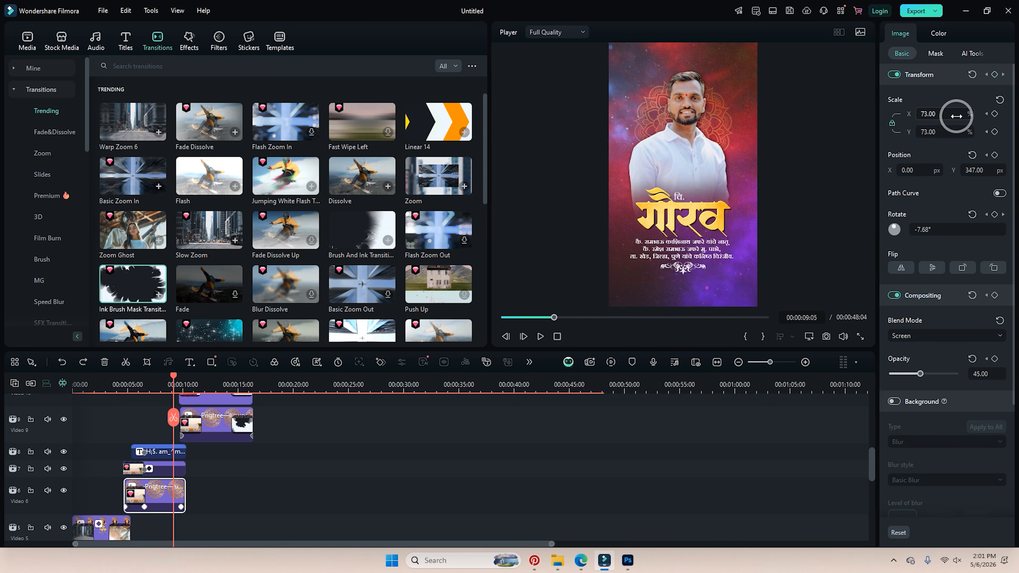
pyautogui.moveTo(961, 117); pyautogui.dragTo(958, 116)
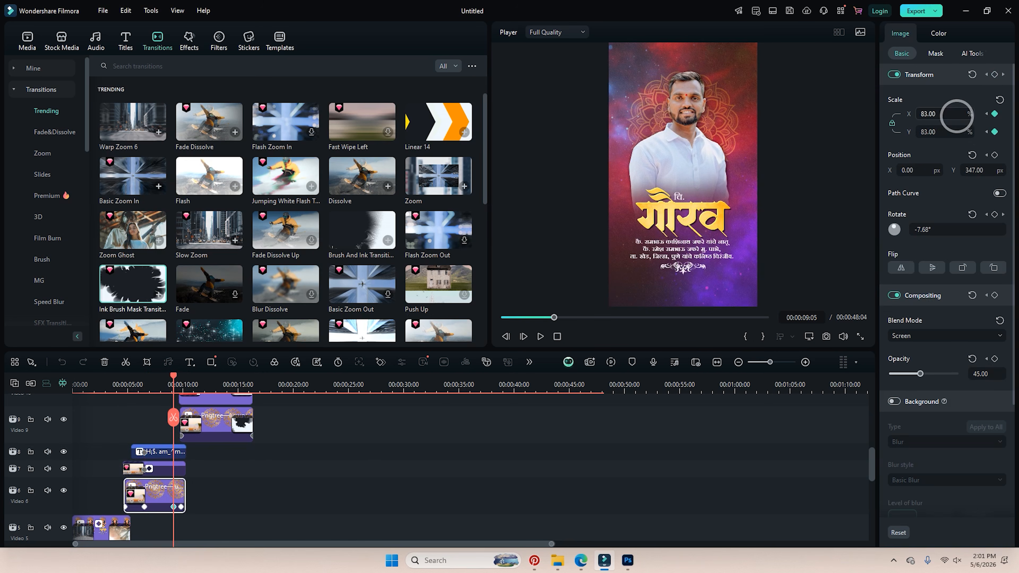
pyautogui.click(182, 467)
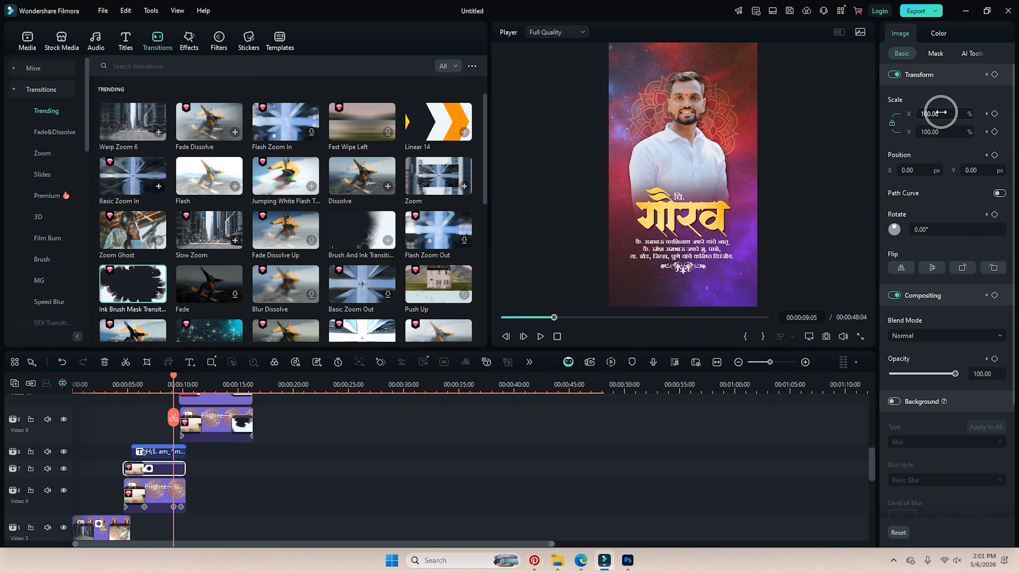
pyautogui.moveTo(943, 113); pyautogui.dragTo(945, 112)
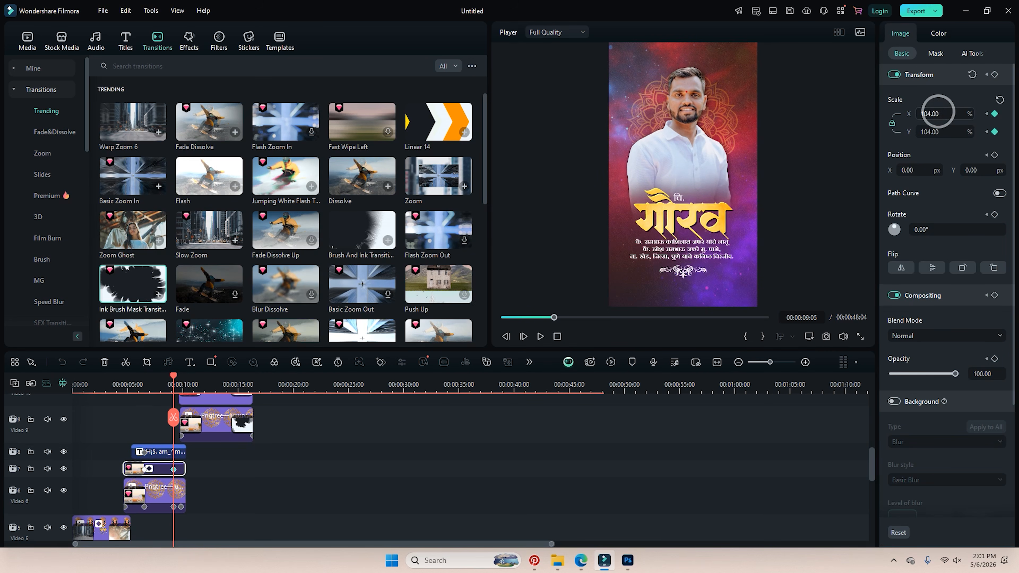
pyautogui.click(549, 321)
# Enlarge the Video 8 detail text to scale 76.68 and play the section from about 4 seconds.
pyautogui.click(176, 452)
pyautogui.click(935, 201)
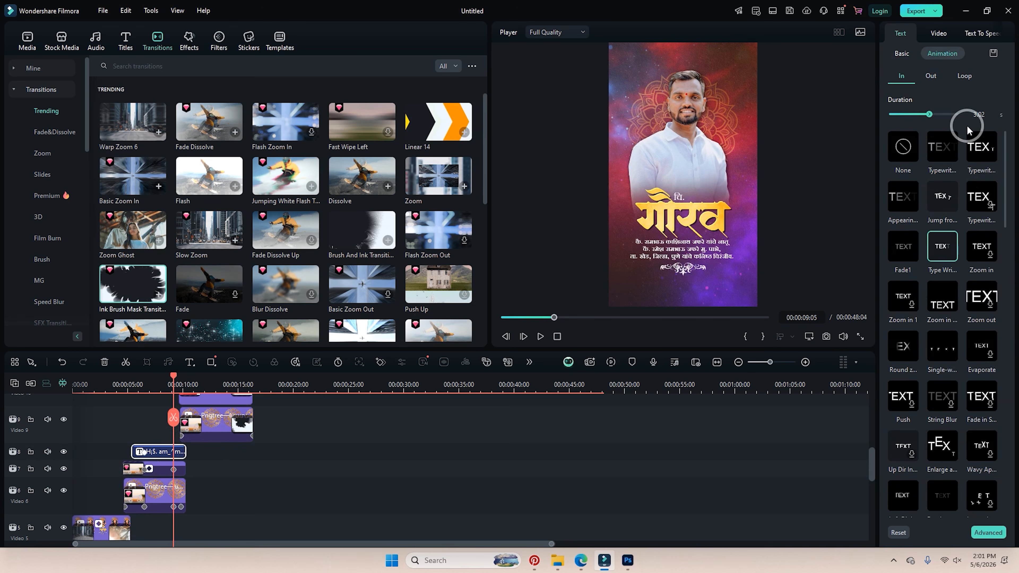
pyautogui.click(902, 53)
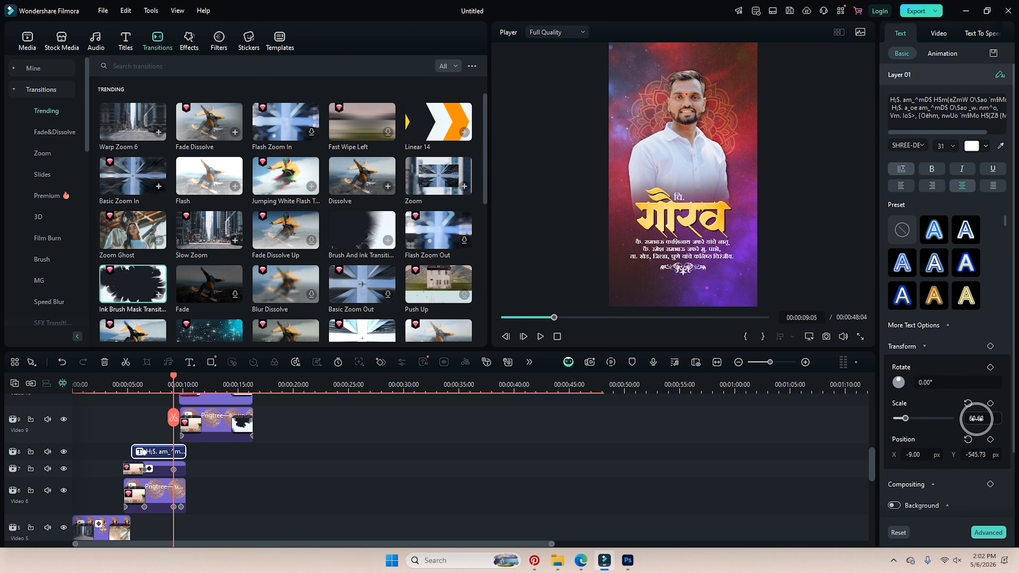
pyautogui.moveTo(978, 419); pyautogui.dragTo(979, 419)
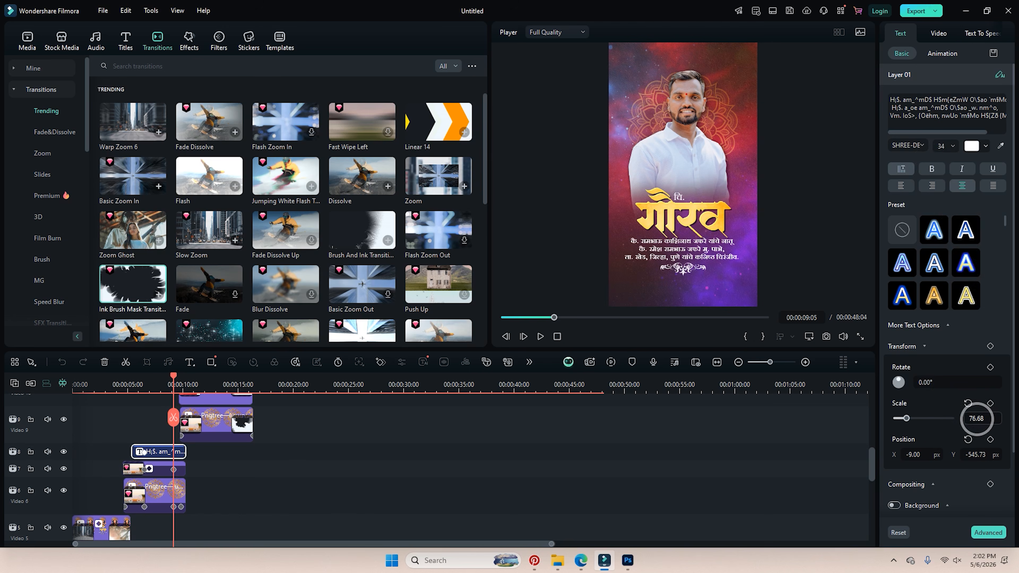
pyautogui.click(112, 384)
pyautogui.press('space')
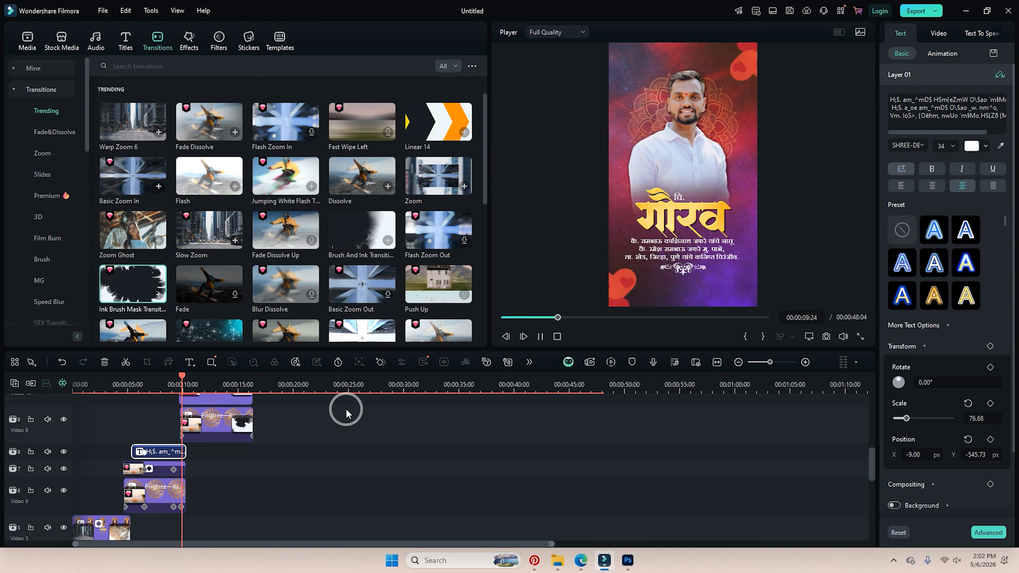
# Select the Video 9–11 clips, keyframe the Video 10 overlay's scale, and preview the zoom.
pyautogui.press('space')
pyautogui.scroll(2, 188, 403)
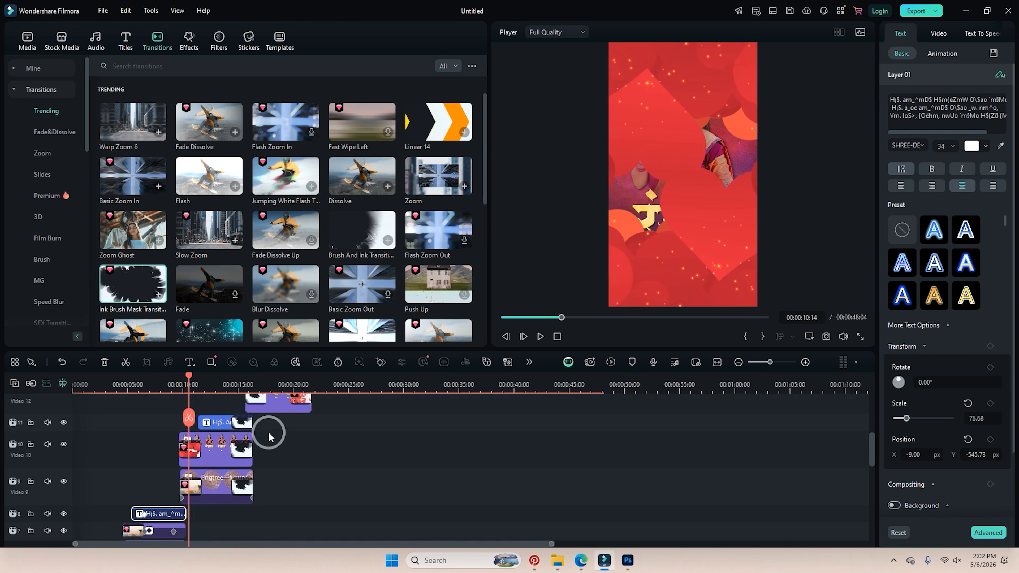
pyautogui.moveTo(267, 418); pyautogui.dragTo(207, 489)
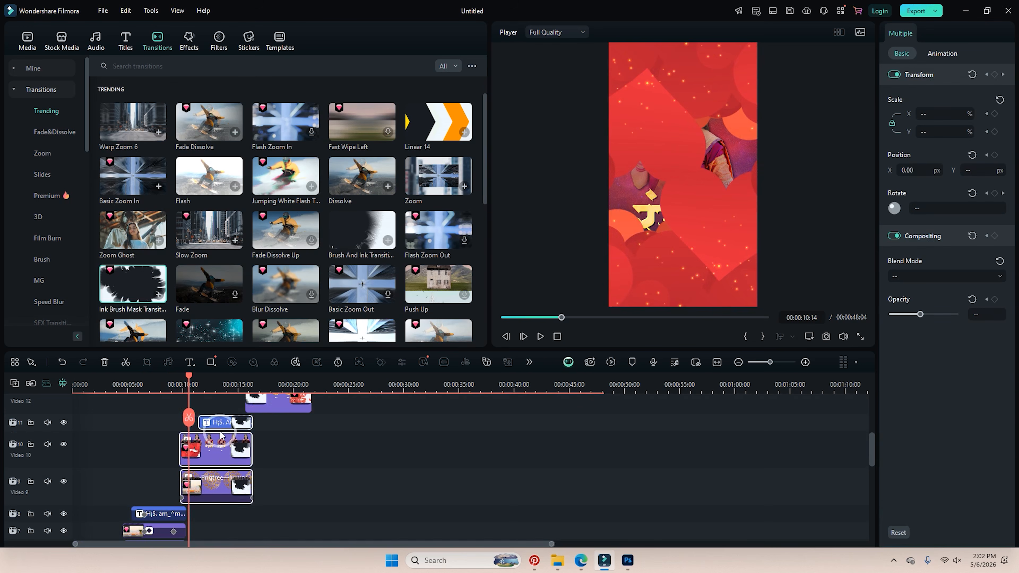
pyautogui.click(227, 445)
pyautogui.moveTo(952, 114); pyautogui.dragTo(950, 123)
pyautogui.click(218, 485)
pyautogui.click(185, 386)
pyautogui.press('space')
# Select the track 11 title clip and scrub through the later sections to review the animation.
pyautogui.click(220, 422)
pyautogui.click(241, 381)
pyautogui.moveTo(241, 382); pyautogui.dragTo(234, 381)
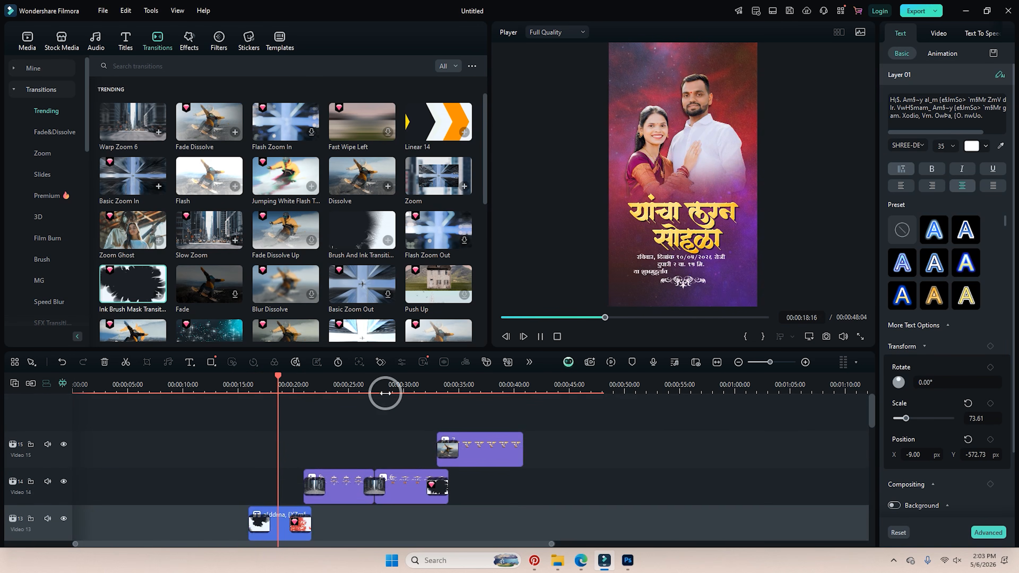
pyautogui.moveTo(280, 376); pyautogui.dragTo(23, 417)
pyautogui.scroll(8, 167, 433)
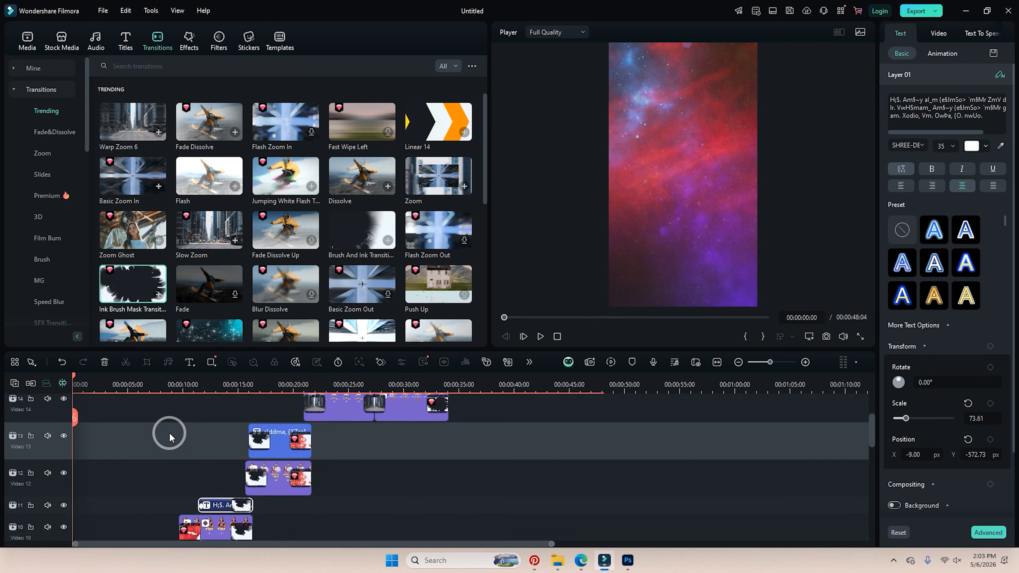
pyautogui.scroll(-8, 180, 431)
pyautogui.click(27, 39)
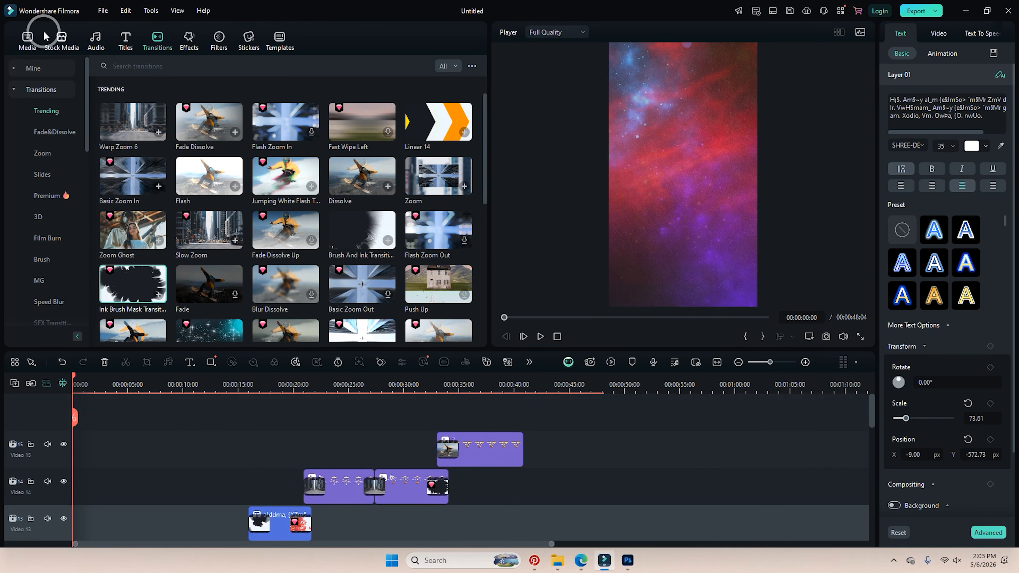
# Search the effects library for 'scan'.
pyautogui.rightClick(328, 306)
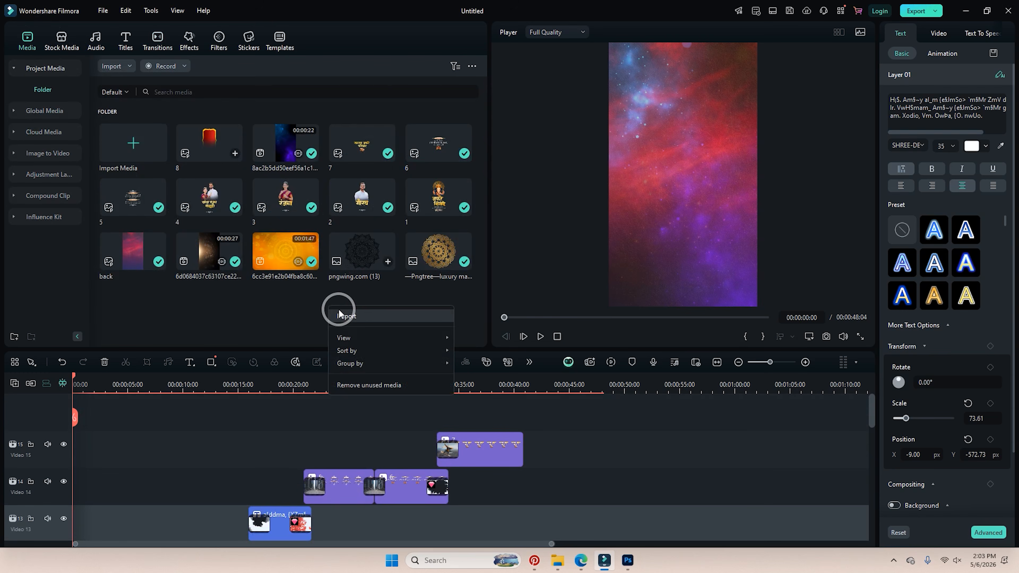
pyautogui.click(189, 40)
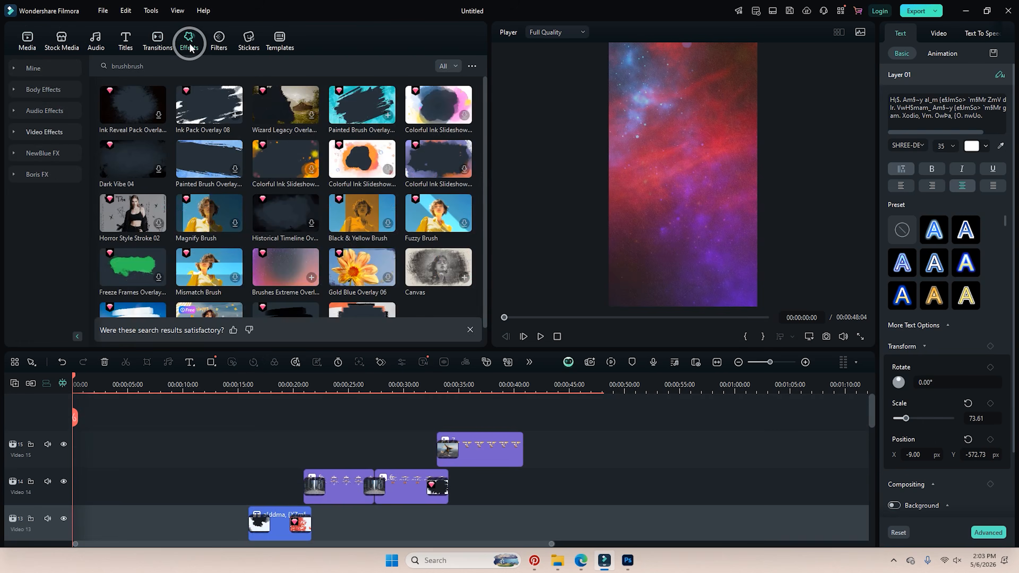
pyautogui.click(180, 66)
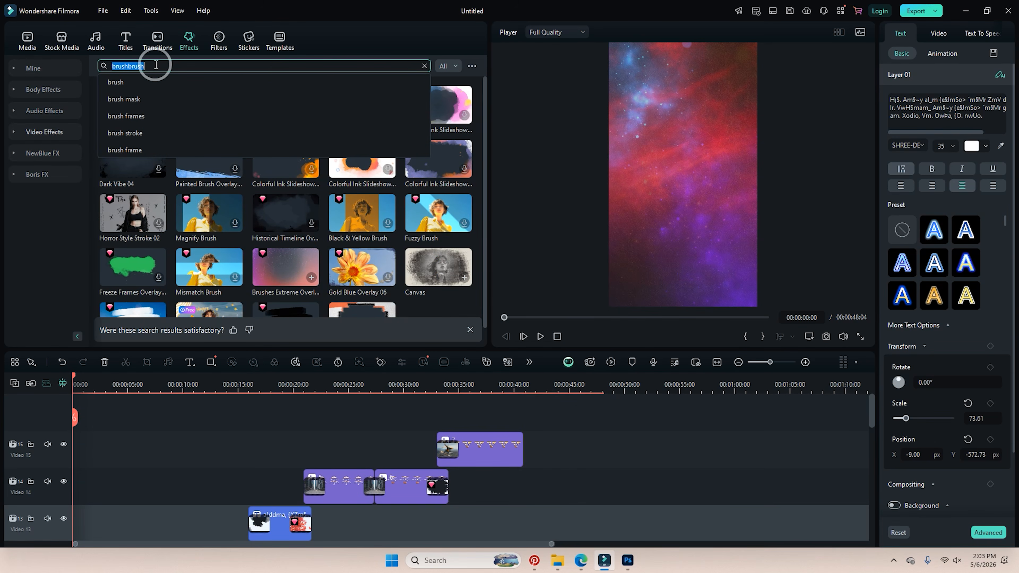
pyautogui.write('scan')
pyautogui.press('Return')
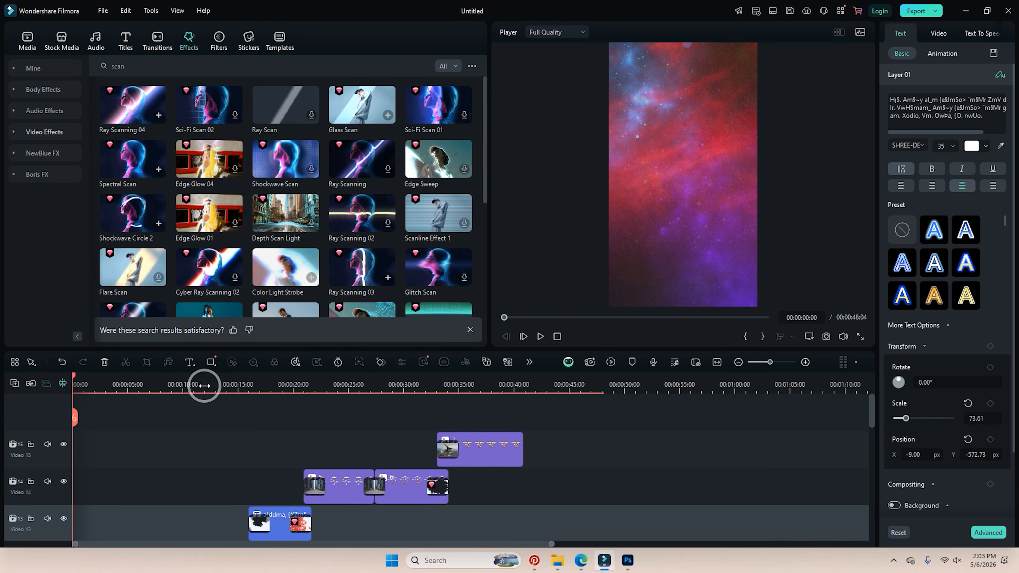
pyautogui.scroll(-5, 198, 427)
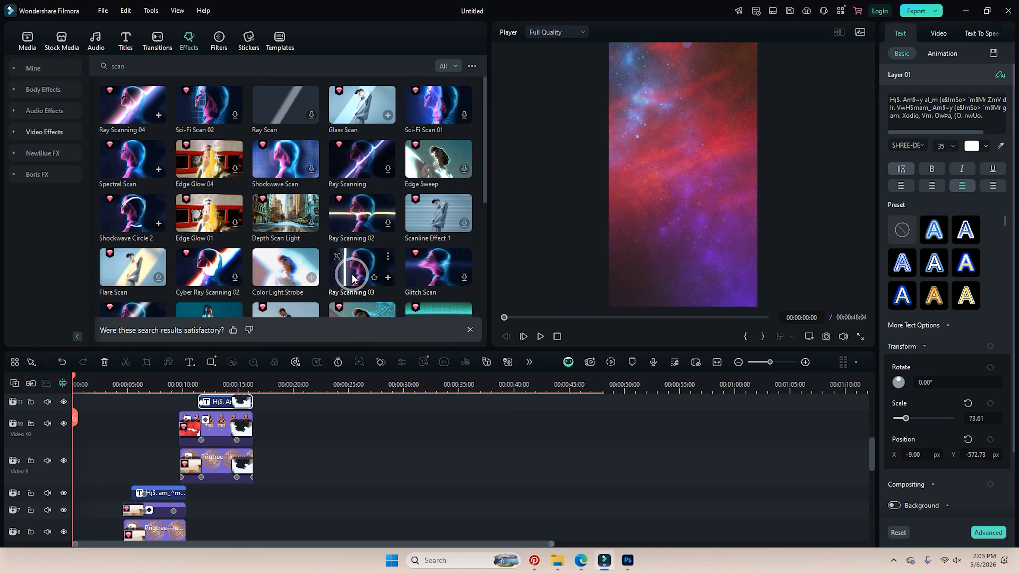
# Apply Ray Scanning 04 to the groom's clip on Video 7 and preview the section.
pyautogui.click(357, 166)
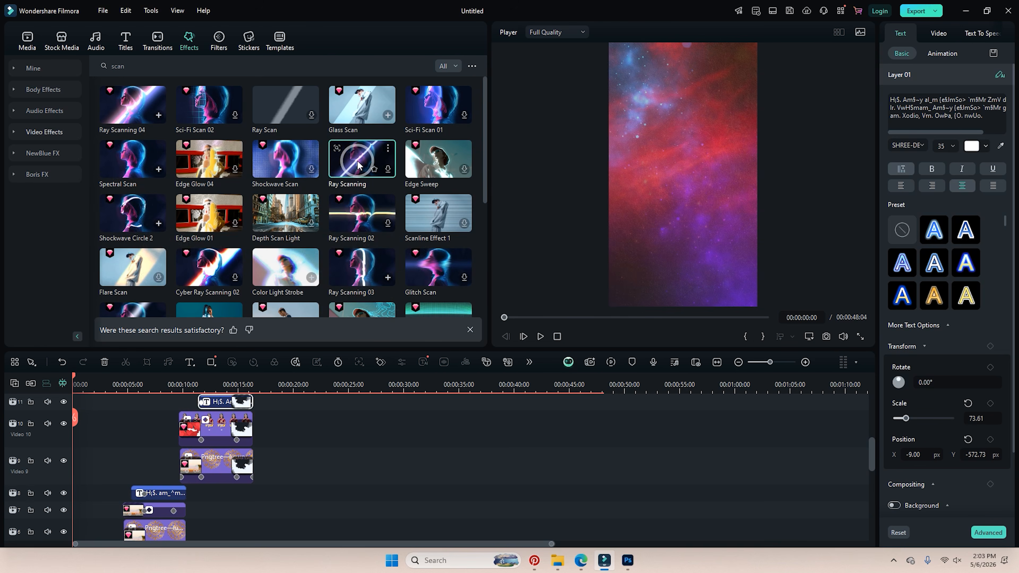
pyautogui.moveTo(357, 166); pyautogui.dragTo(129, 397)
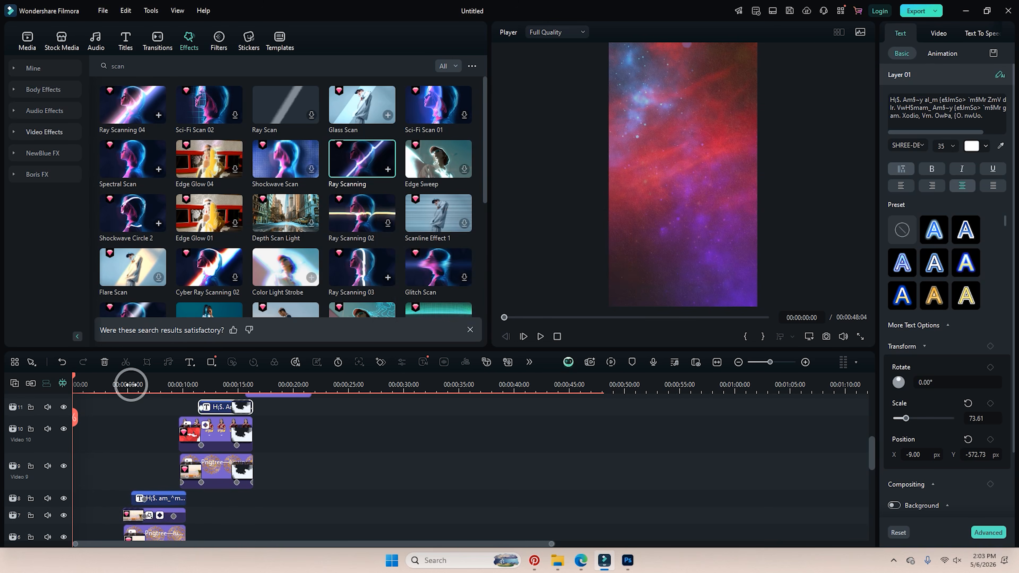
pyautogui.scroll(-2, 159, 423)
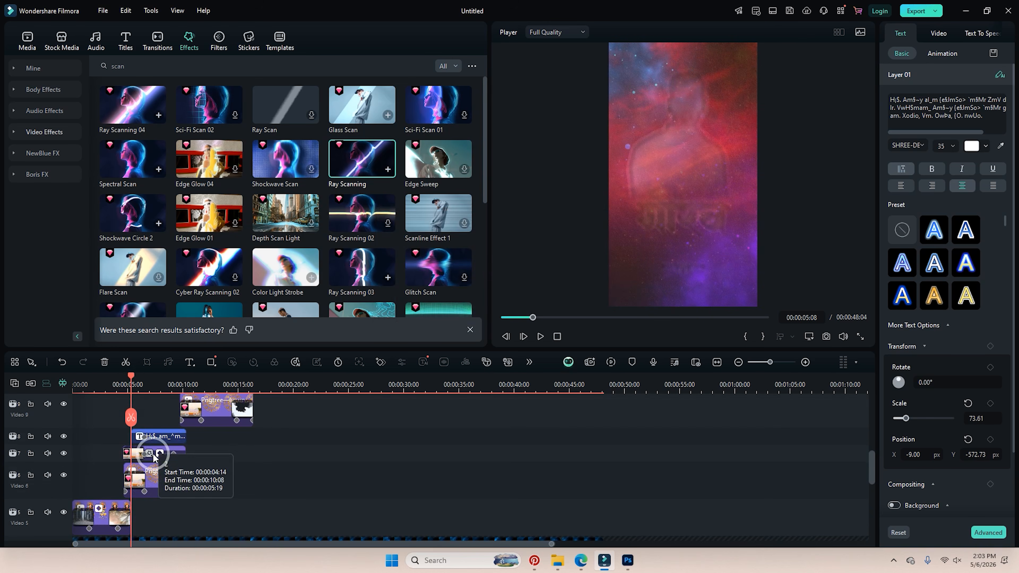
pyautogui.moveTo(355, 164); pyautogui.dragTo(143, 450)
pyautogui.press('space')
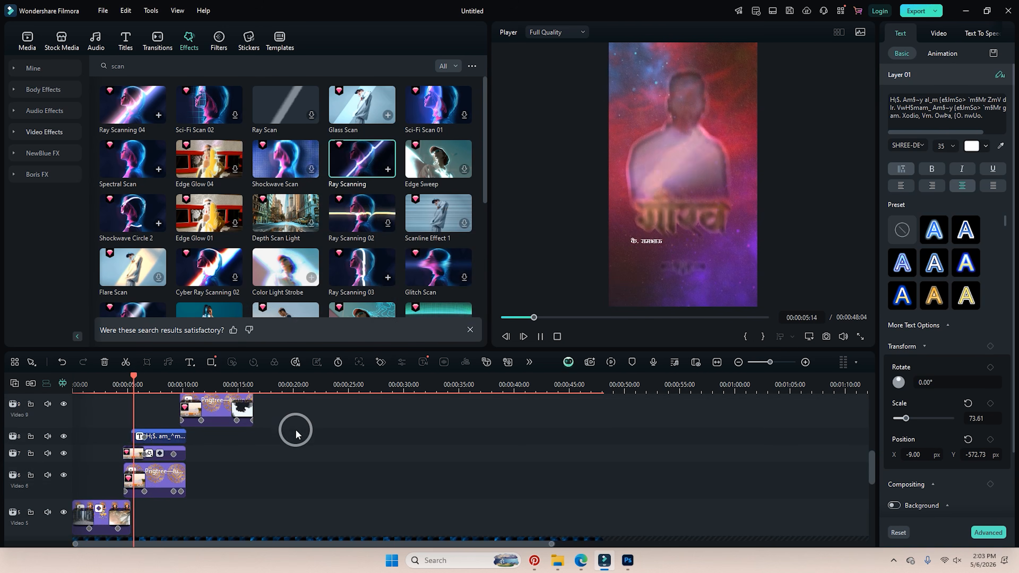
pyautogui.press('space')
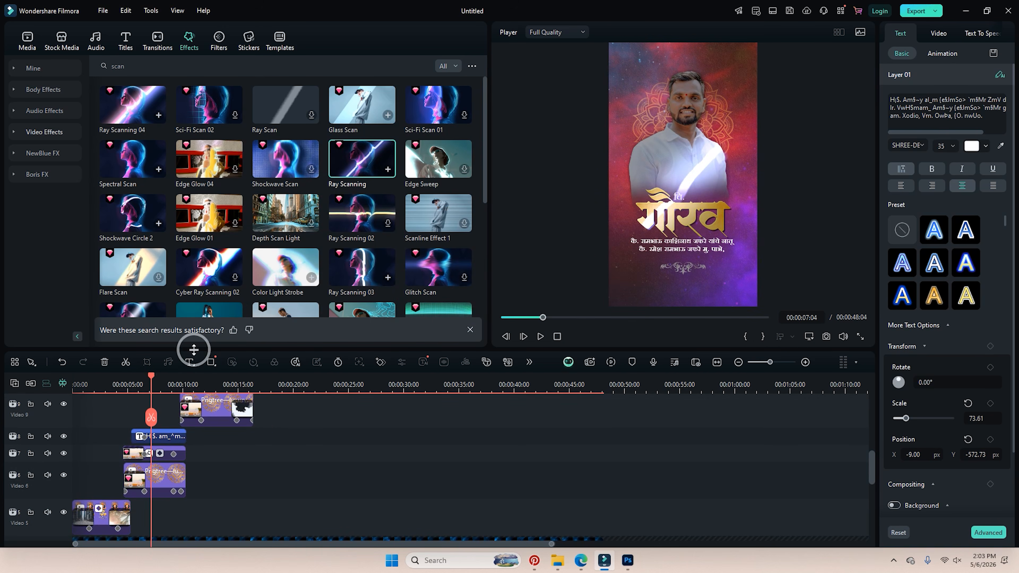
pyautogui.moveTo(155, 380); pyautogui.dragTo(163, 403)
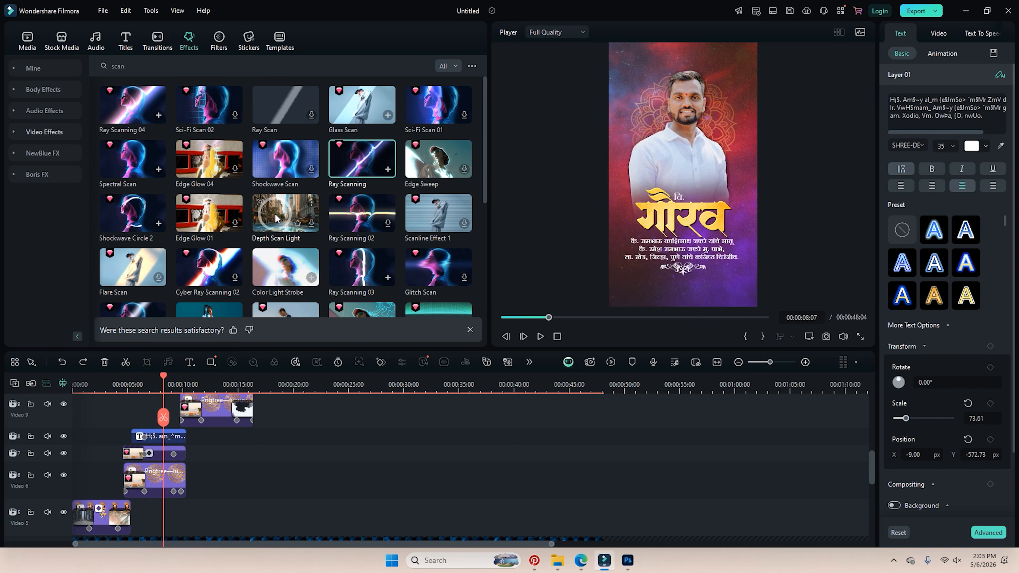
pyautogui.moveTo(126, 121); pyautogui.dragTo(136, 451)
# In the Video 7 clip's Ray Scanning 04 settings, set Distort to 51.26, Angle to -19.66 and lower Light.
pyautogui.click(126, 385)
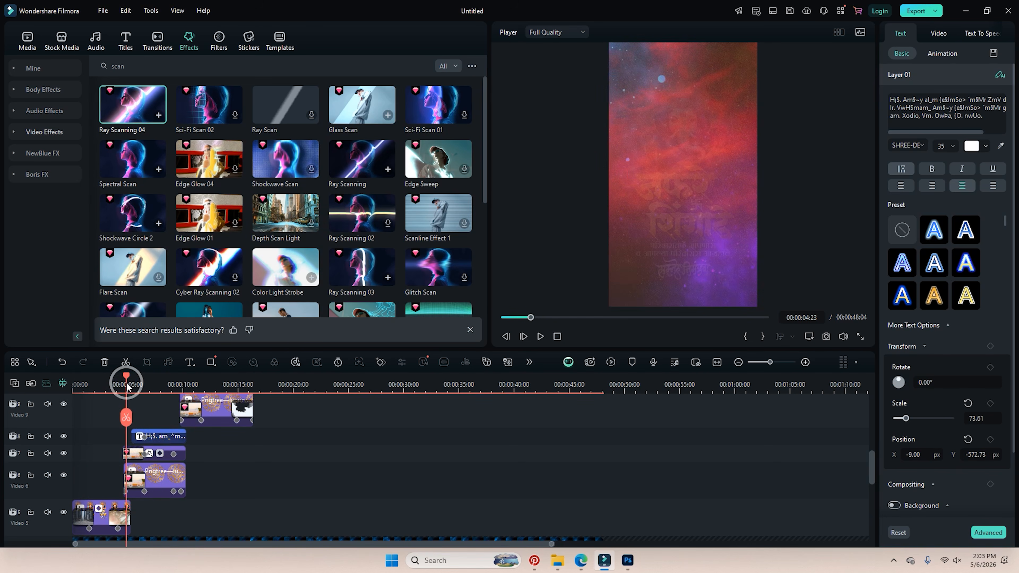
pyautogui.moveTo(128, 381); pyautogui.dragTo(145, 392)
pyautogui.click(969, 153)
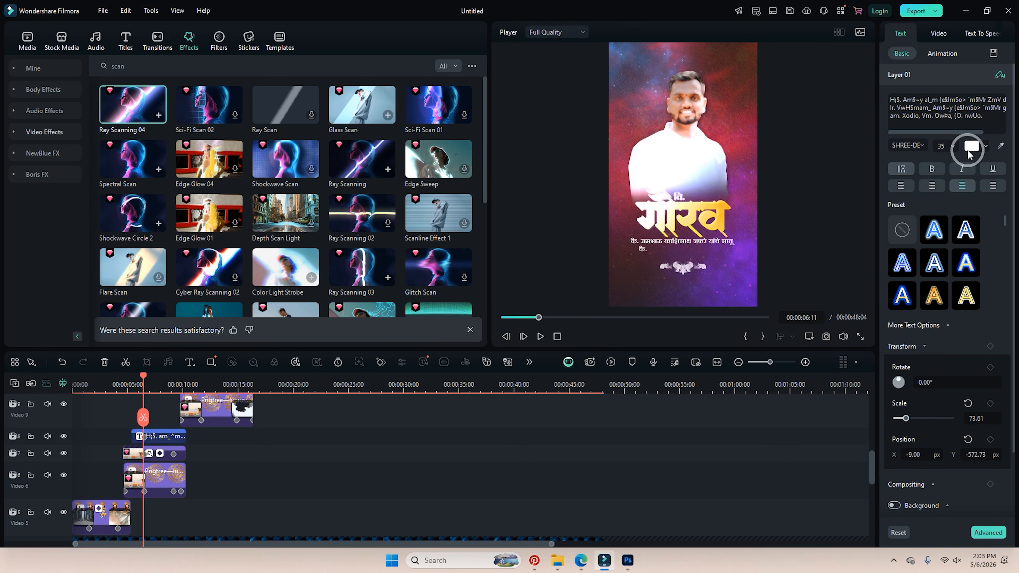
pyautogui.click(939, 33)
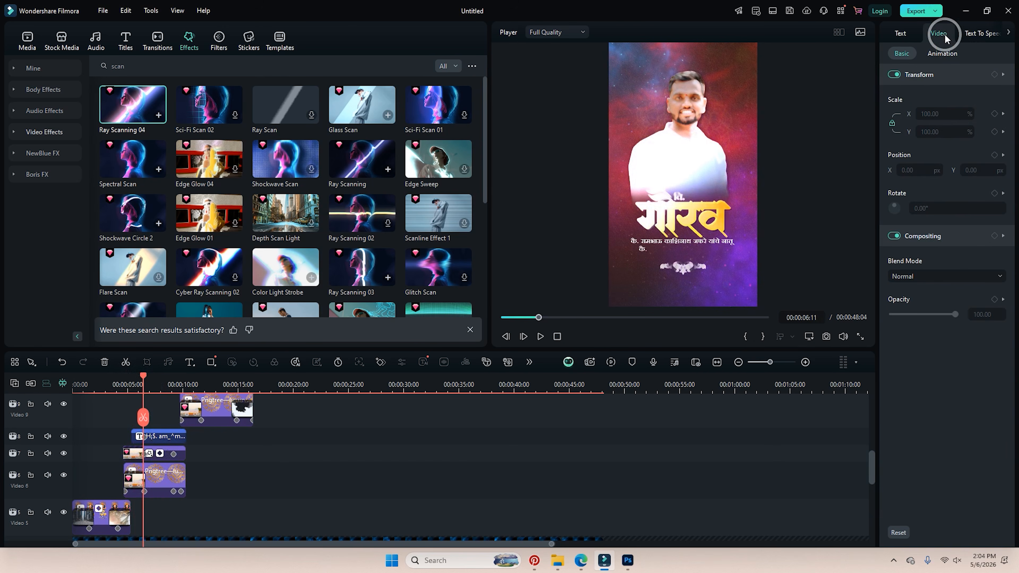
pyautogui.click(175, 454)
pyautogui.click(978, 34)
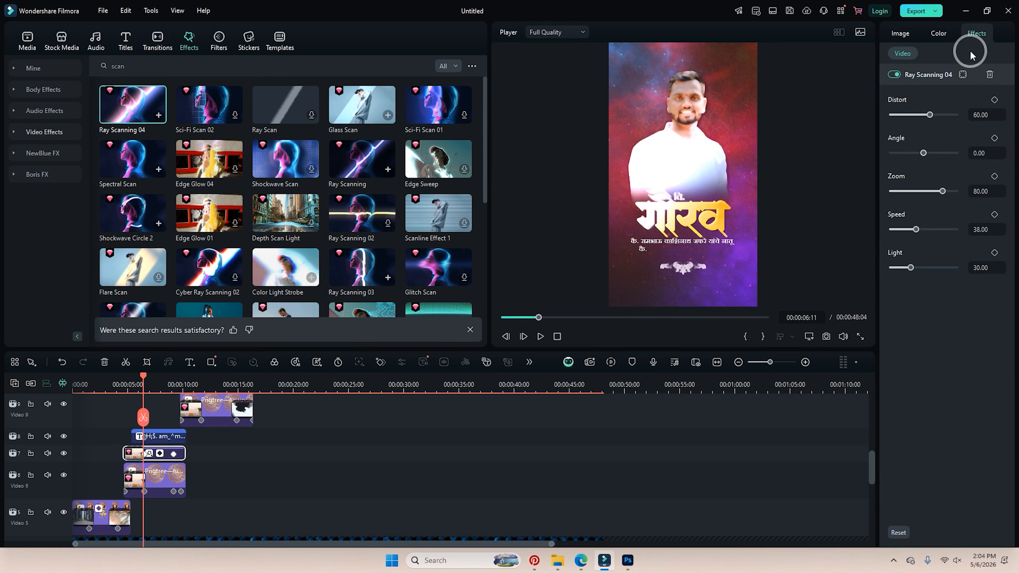
pyautogui.moveTo(930, 115); pyautogui.dragTo(924, 115)
pyautogui.click(924, 153)
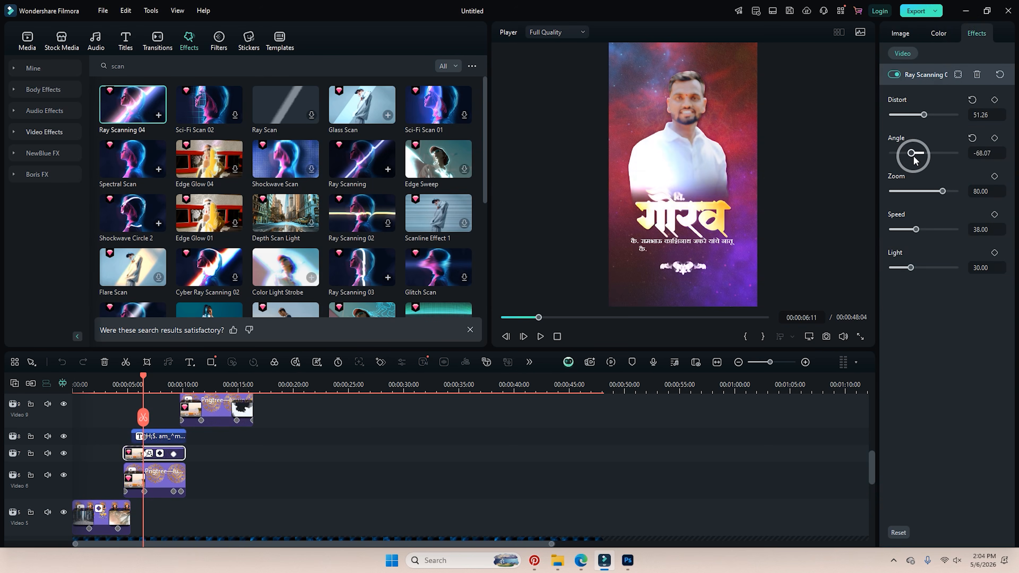
pyautogui.moveTo(925, 160); pyautogui.dragTo(906, 232)
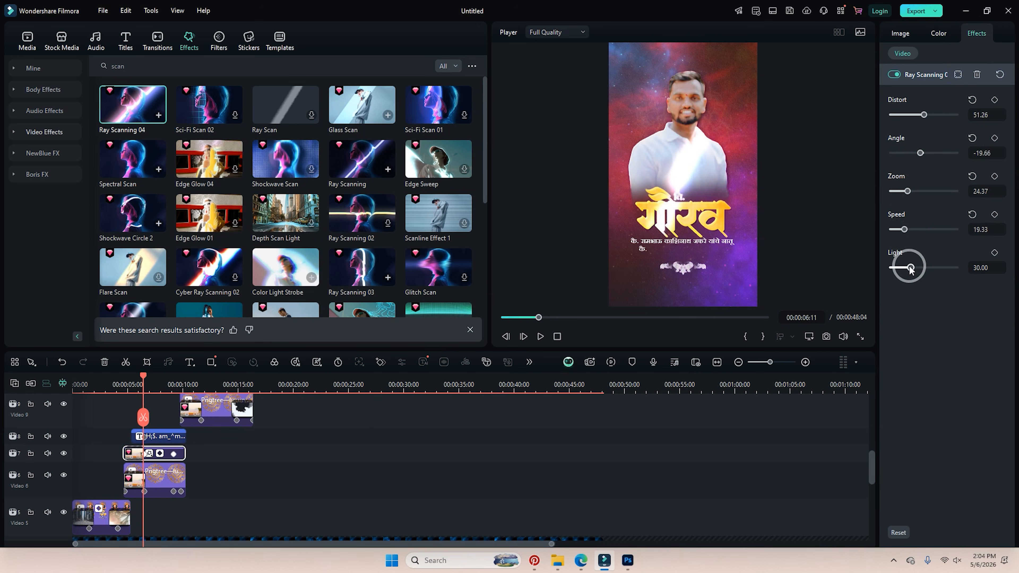
pyautogui.moveTo(912, 269)
pyautogui.mouseDown()
pyautogui.moveTo(921, 269)
pyautogui.moveTo(909, 273)
pyautogui.mouseUp()
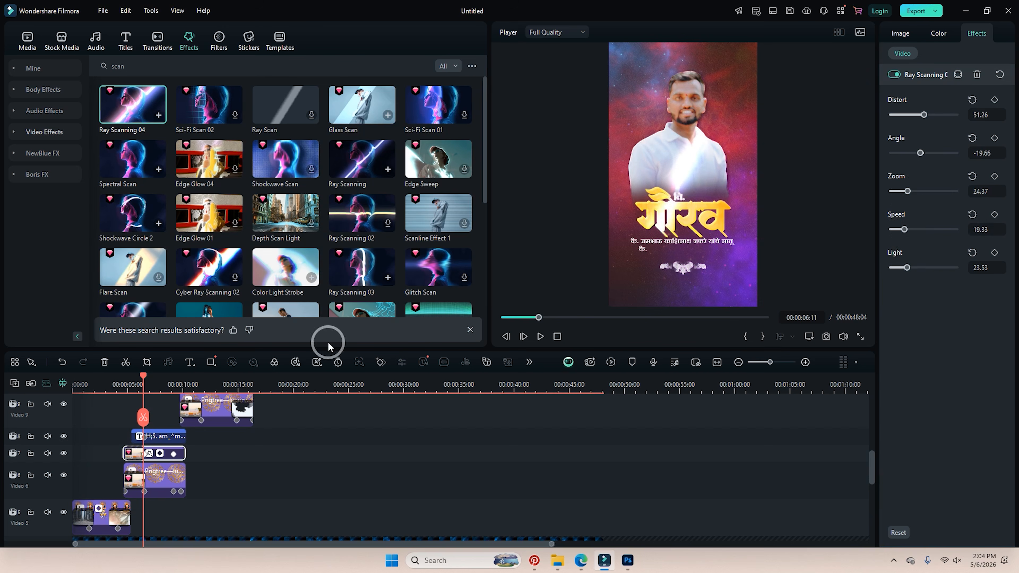
# Replay the groom's section and change the ray Angle to 83.19.
pyautogui.click(117, 378)
pyautogui.press('space')
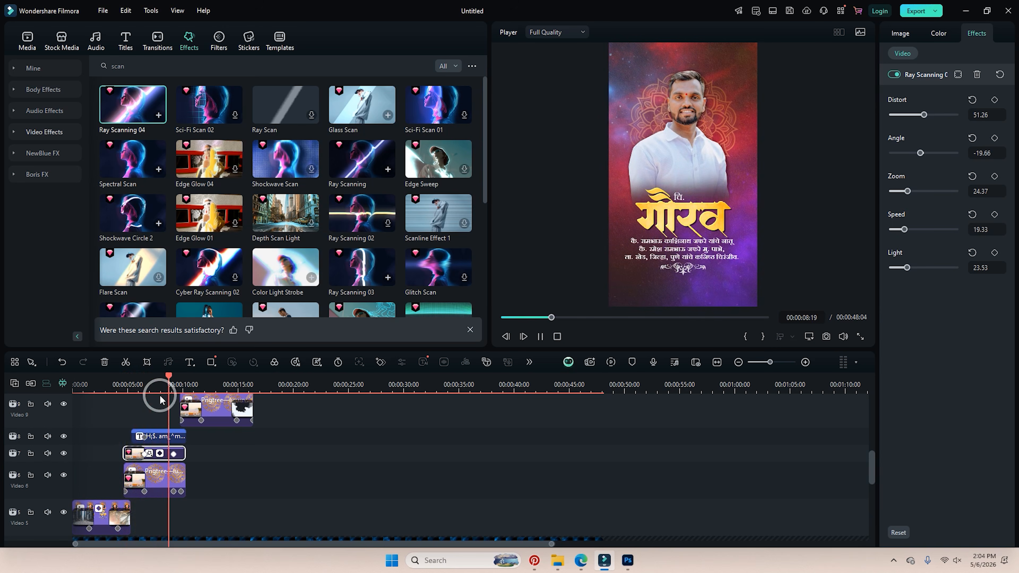
pyautogui.press('space')
pyautogui.moveTo(118, 386); pyautogui.dragTo(147, 396)
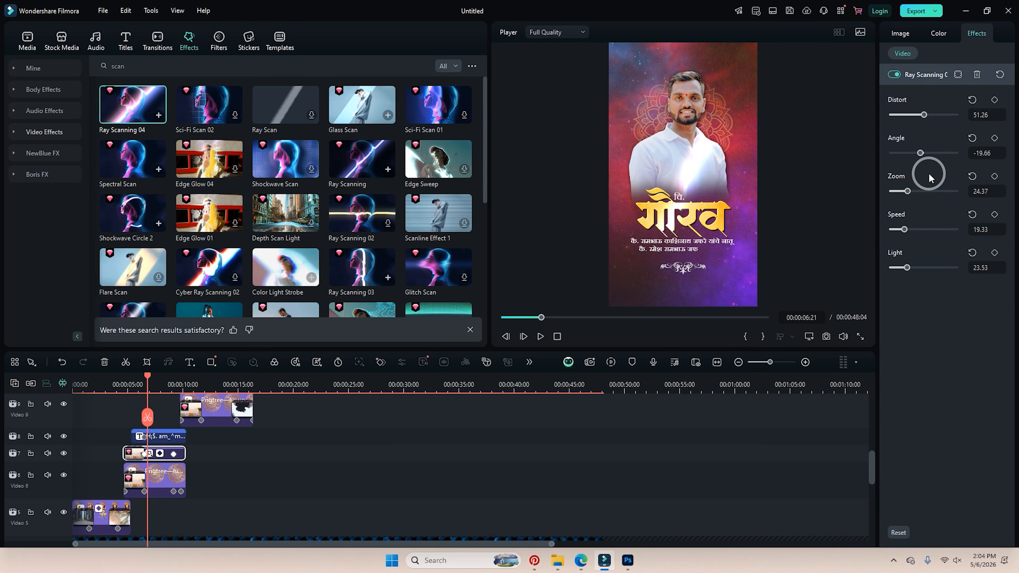
pyautogui.moveTo(922, 153); pyautogui.dragTo(938, 153)
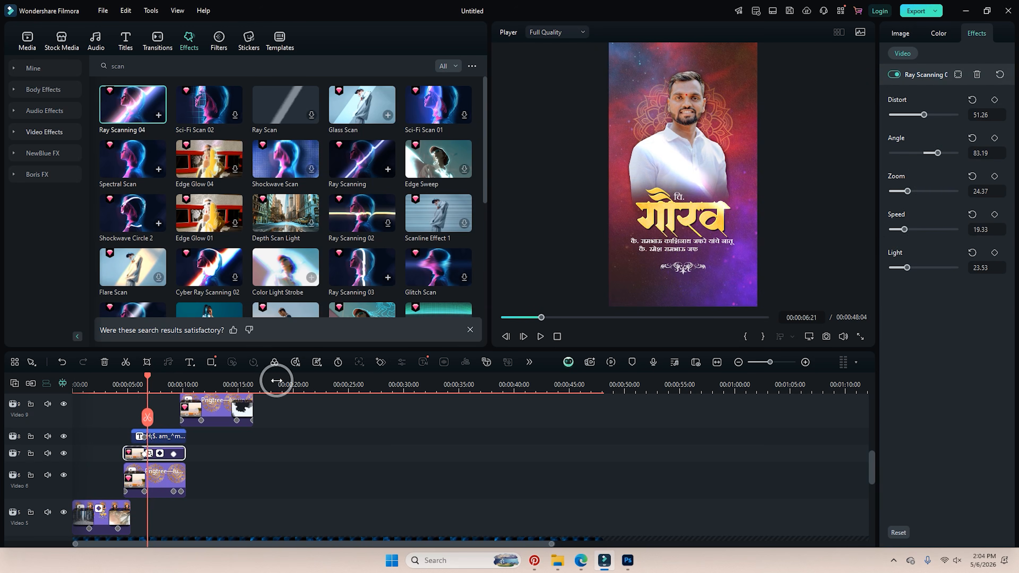
pyautogui.moveTo(145, 377); pyautogui.dragTo(195, 392)
pyautogui.scroll(1, 204, 426)
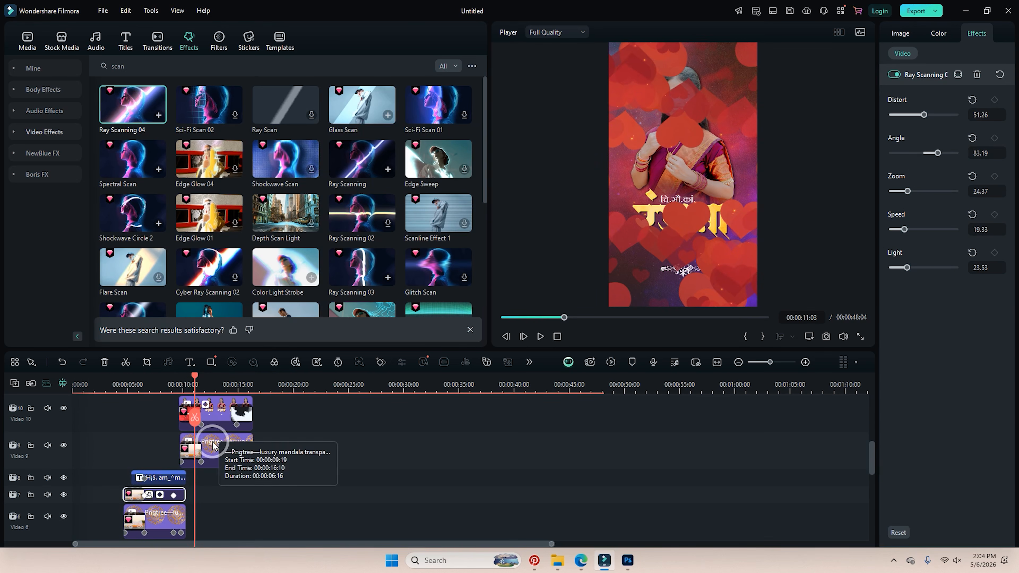
pyautogui.click(215, 425)
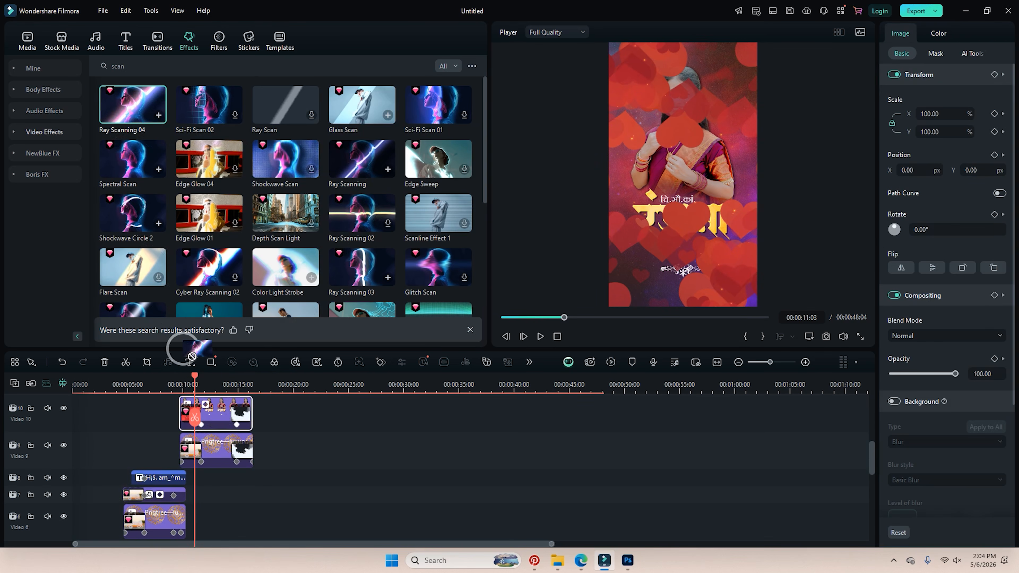
pyautogui.moveTo(192, 356); pyautogui.dragTo(201, 421)
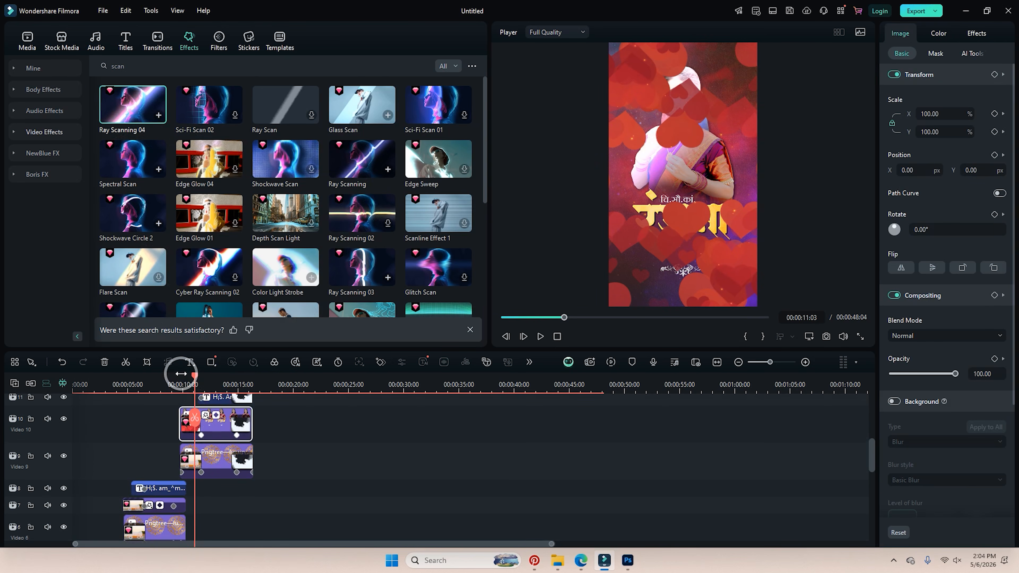
pyautogui.press('space')
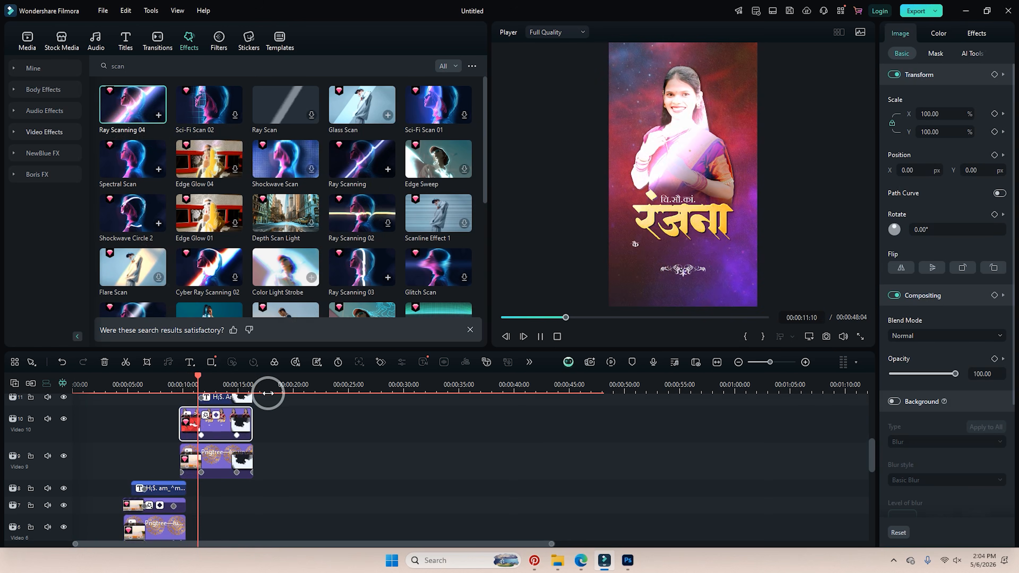
pyautogui.click(226, 450)
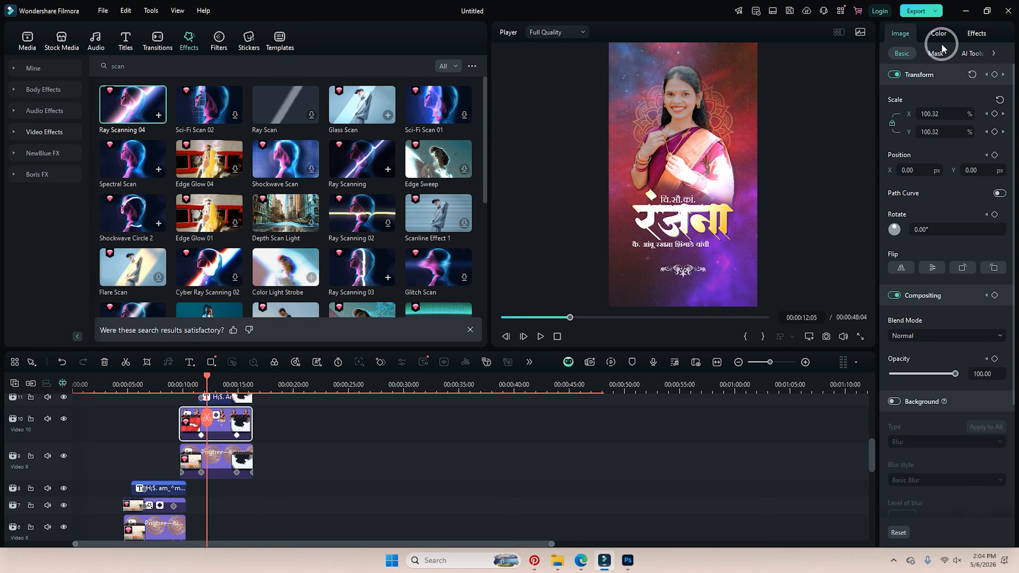
pyautogui.click(972, 37)
pyautogui.click(913, 256)
pyautogui.moveTo(913, 243); pyautogui.dragTo(847, 251)
pyautogui.click(178, 384)
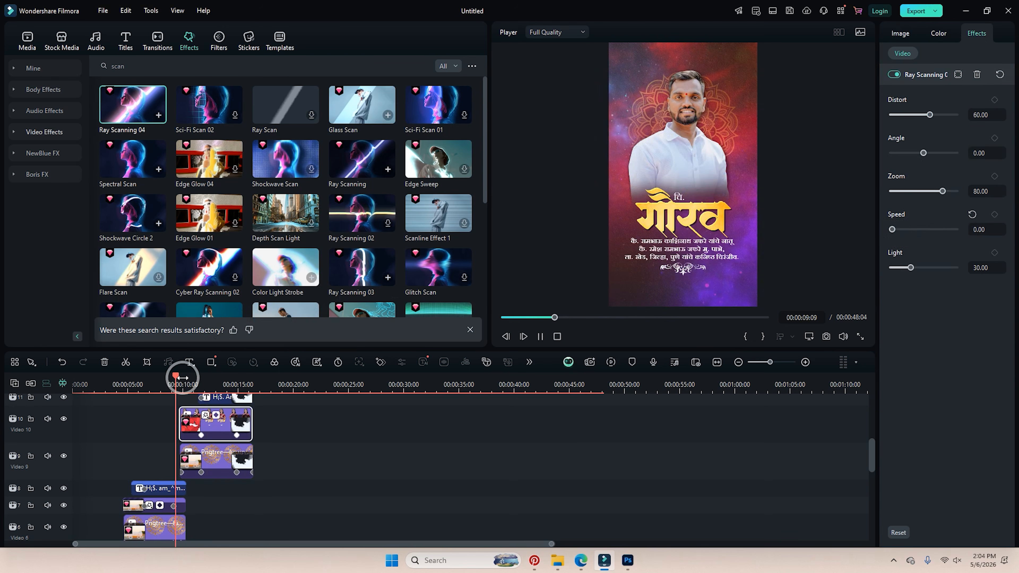
pyautogui.press('space')
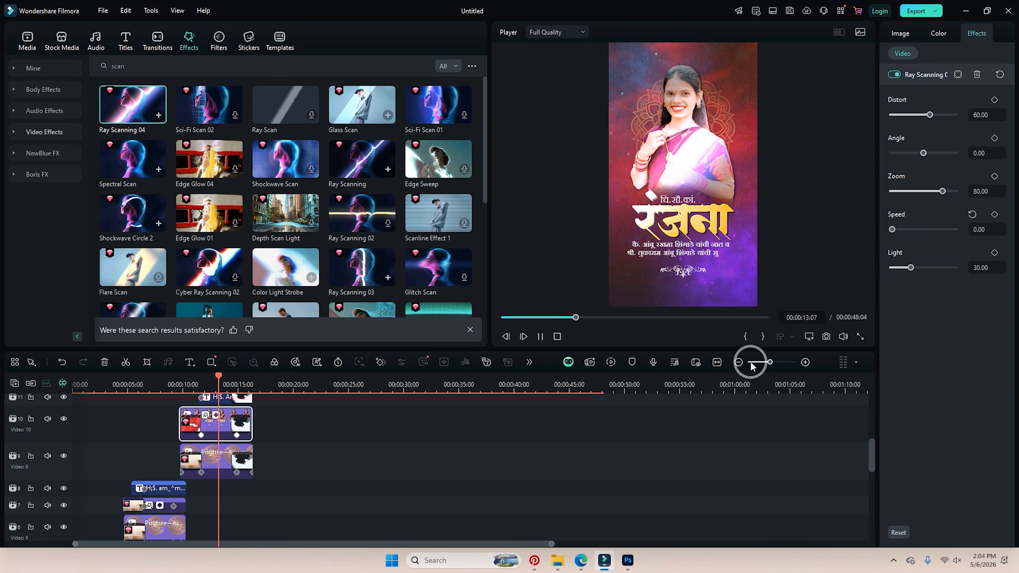
pyautogui.press('space')
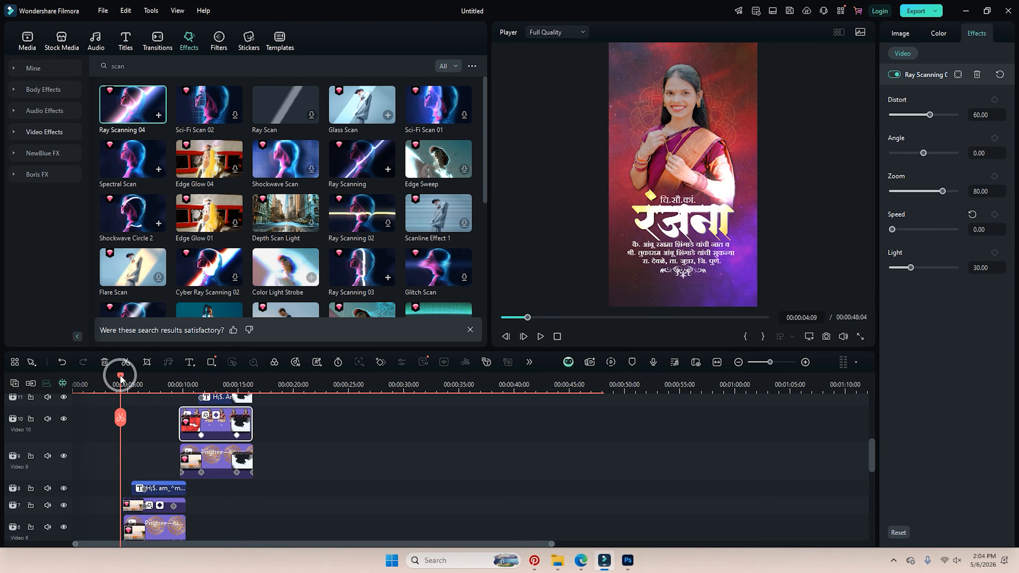
pyautogui.moveTo(121, 378)
pyautogui.mouseDown()
pyautogui.moveTo(148, 382)
pyautogui.moveTo(123, 392)
pyautogui.mouseUp()
pyautogui.scroll(-1, 148, 421)
# Search transitions for 'zoom' and add Warp Zoom 6 at the start of the Video 6 clip.
pyautogui.click(157, 42)
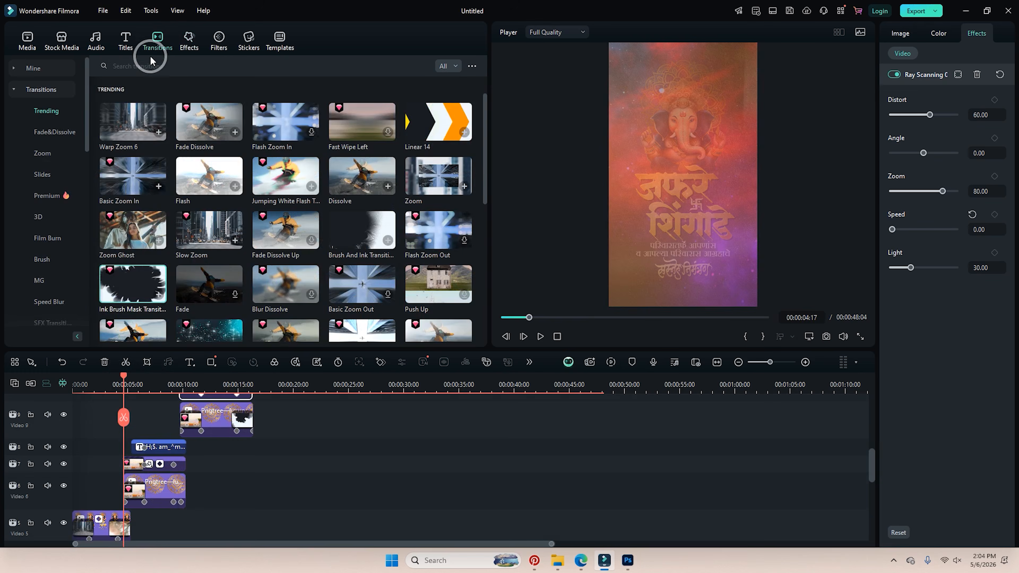
pyautogui.click(157, 64)
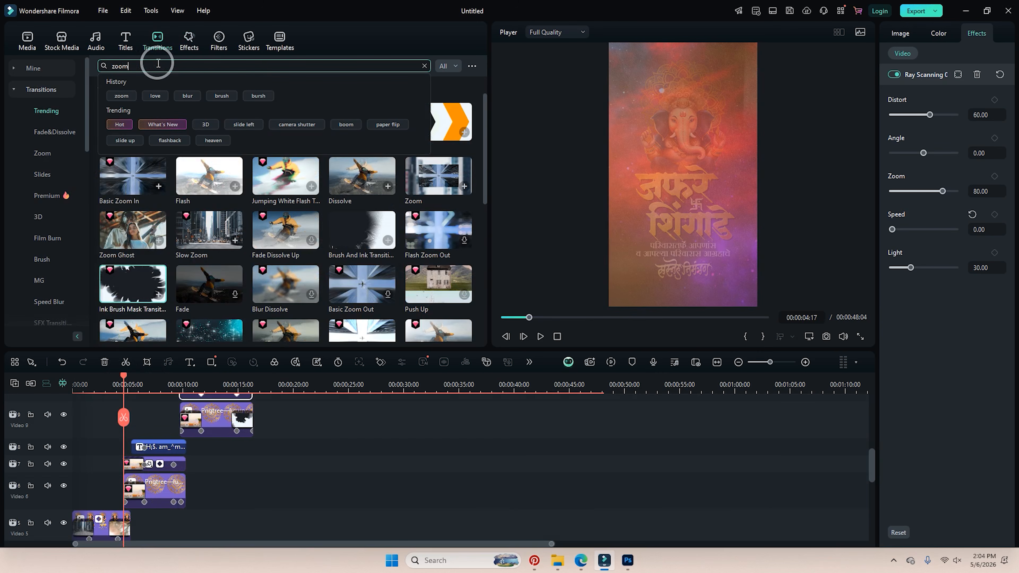
pyautogui.press('Return')
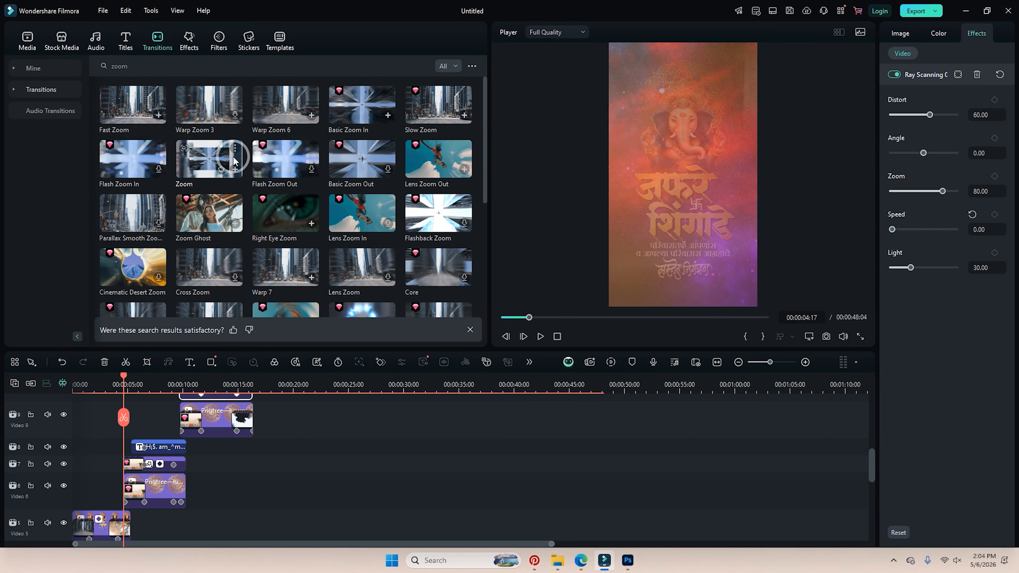
pyautogui.moveTo(268, 107); pyautogui.dragTo(133, 488)
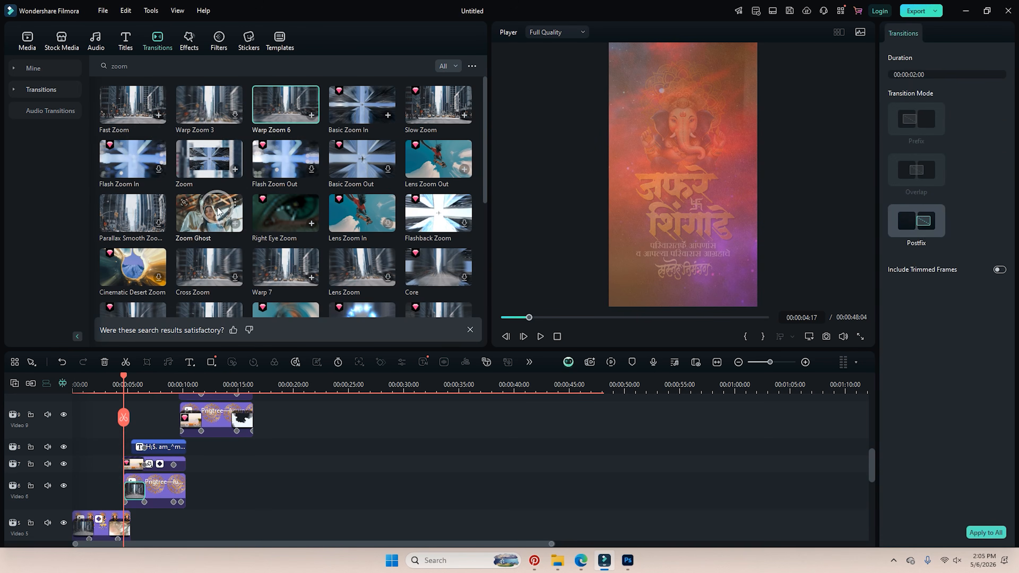
# Preview the transition and undo the extra Warp Zoom 6 placed on Video 7.
pyautogui.moveTo(267, 121); pyautogui.dragTo(125, 464)
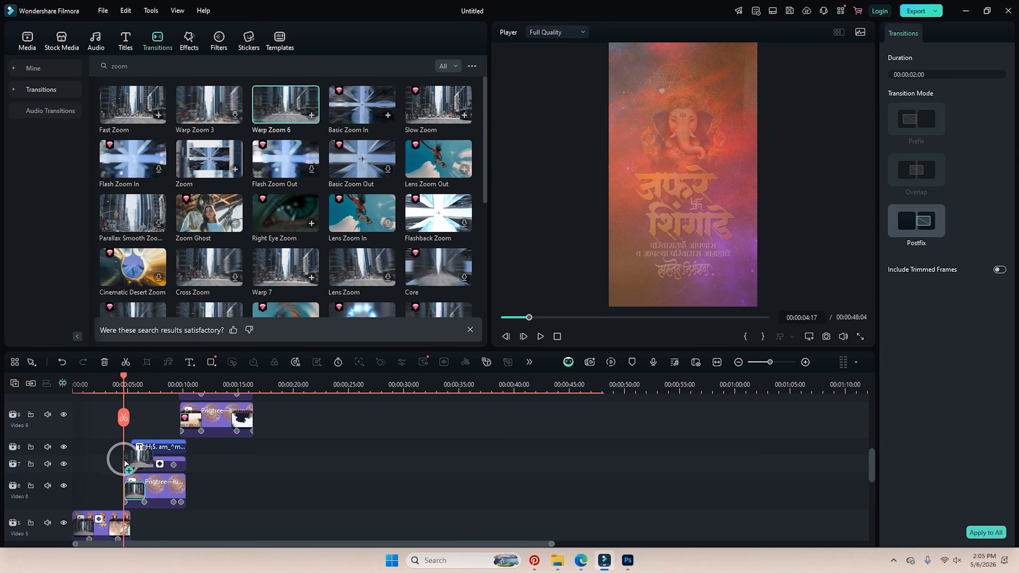
pyautogui.click(113, 378)
pyautogui.press('space')
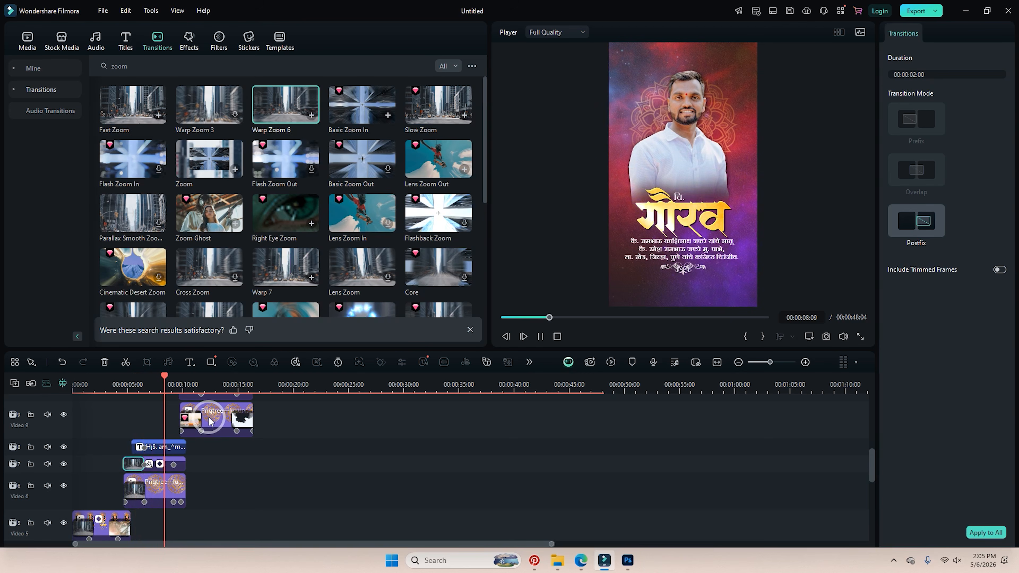
pyautogui.press('space')
pyautogui.hotkey('ctrl', 'z')
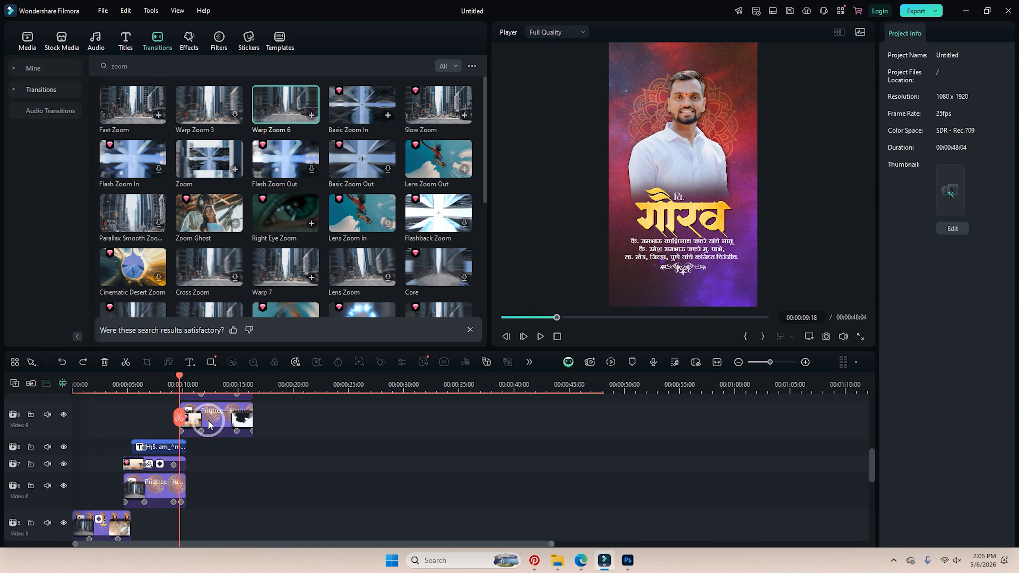
pyautogui.moveTo(139, 389); pyautogui.dragTo(240, 421)
pyautogui.scroll(2, 307, 475)
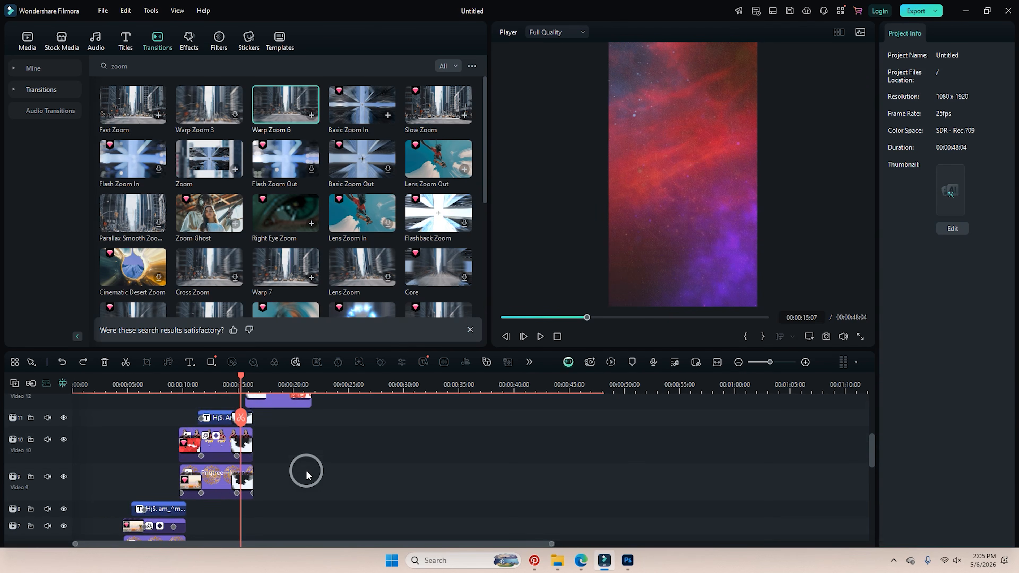
# Place Light Leak Effect 15 from the Light video effects on a new top track.
pyautogui.moveTo(241, 378); pyautogui.dragTo(107, 402)
pyautogui.scroll(3, 121, 403)
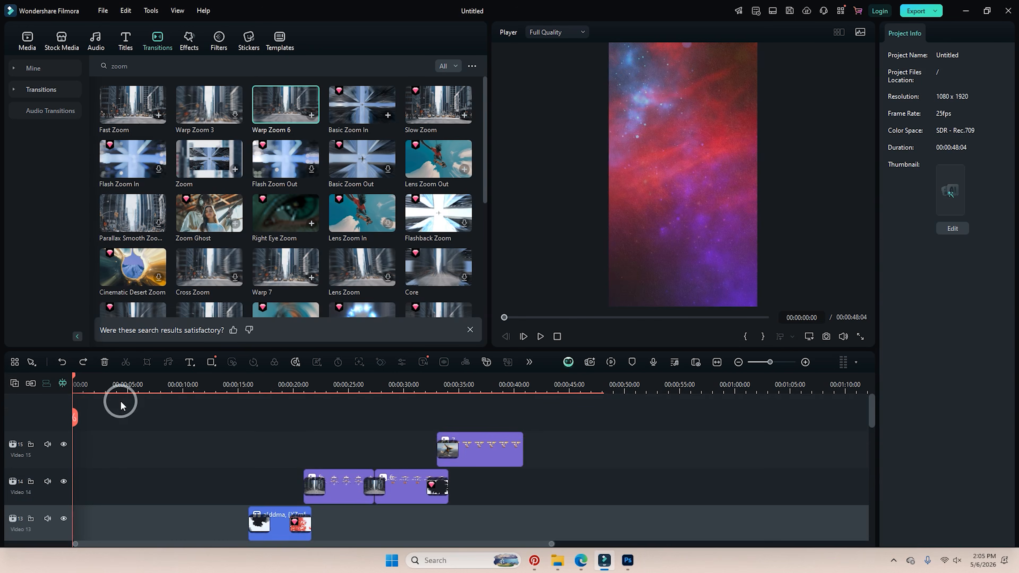
pyautogui.click(185, 46)
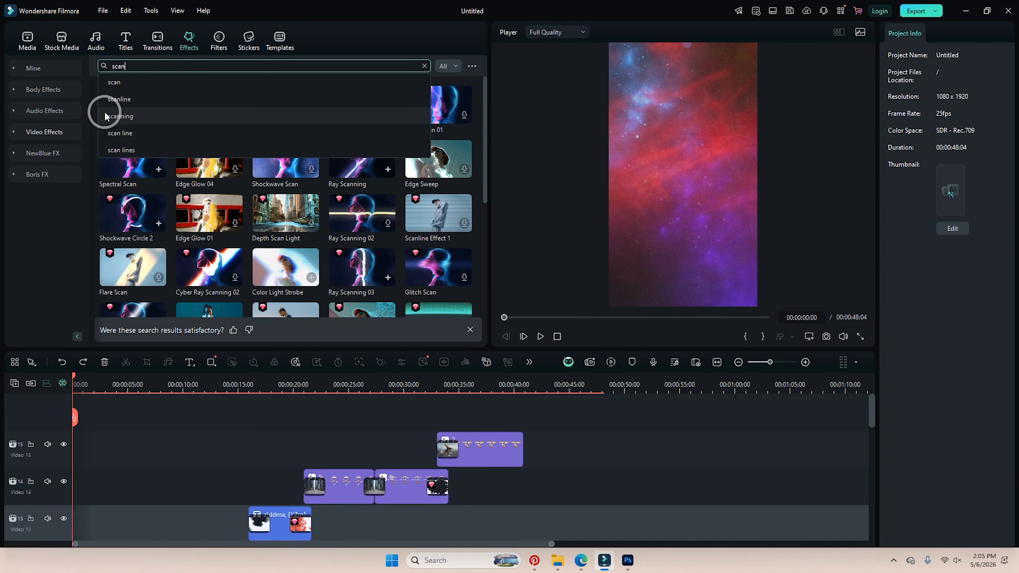
pyautogui.click(44, 131)
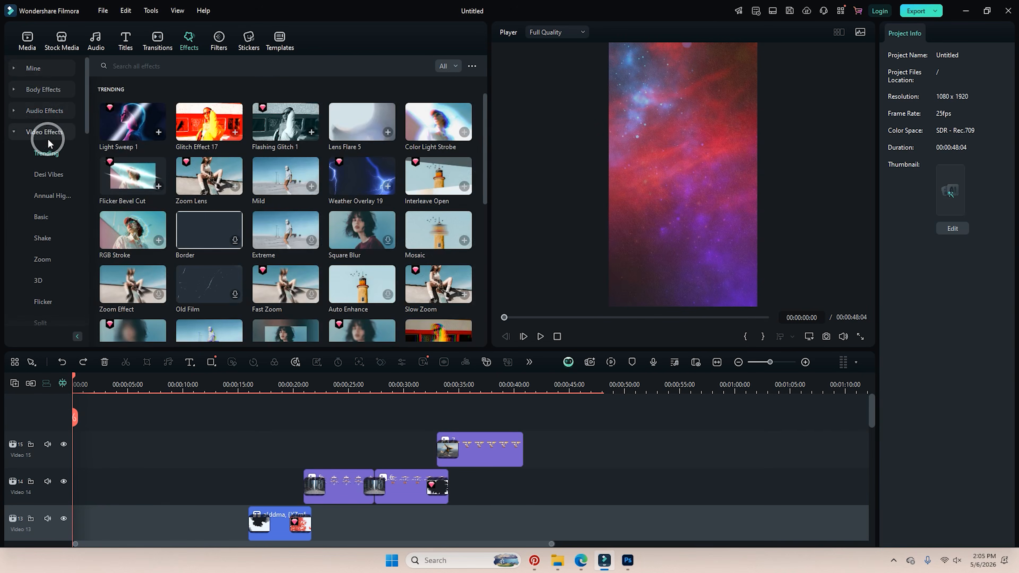
pyautogui.scroll(-5, 48, 143)
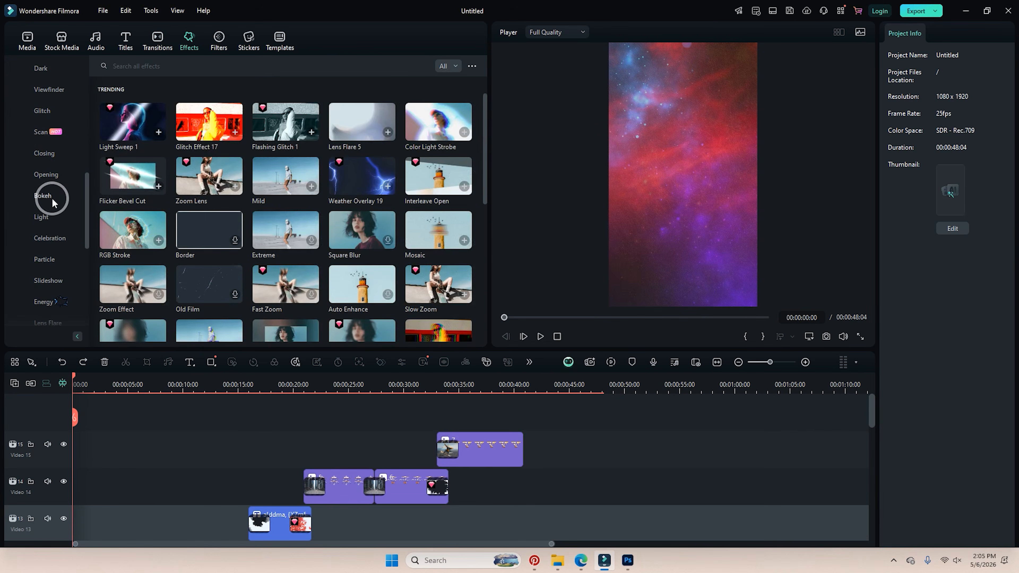
pyautogui.click(52, 214)
pyautogui.scroll(-5, 232, 235)
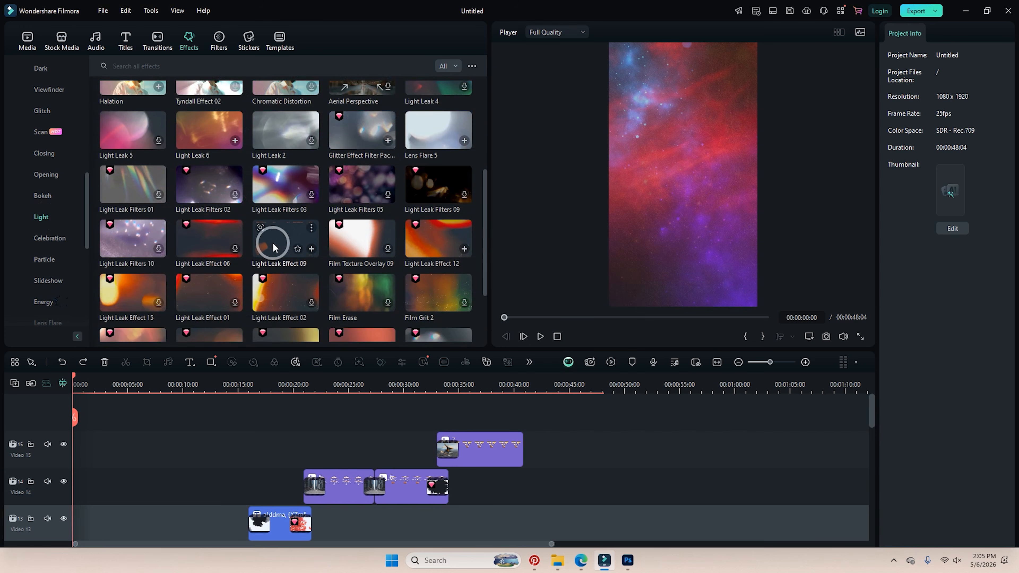
pyautogui.scroll(-3, 263, 257)
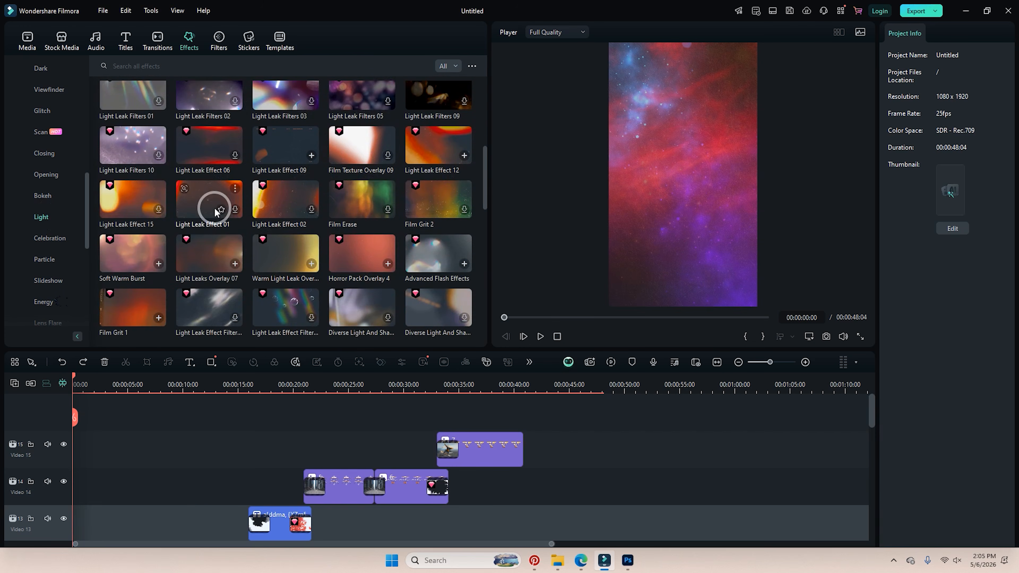
pyautogui.moveTo(123, 211); pyautogui.dragTo(138, 422)
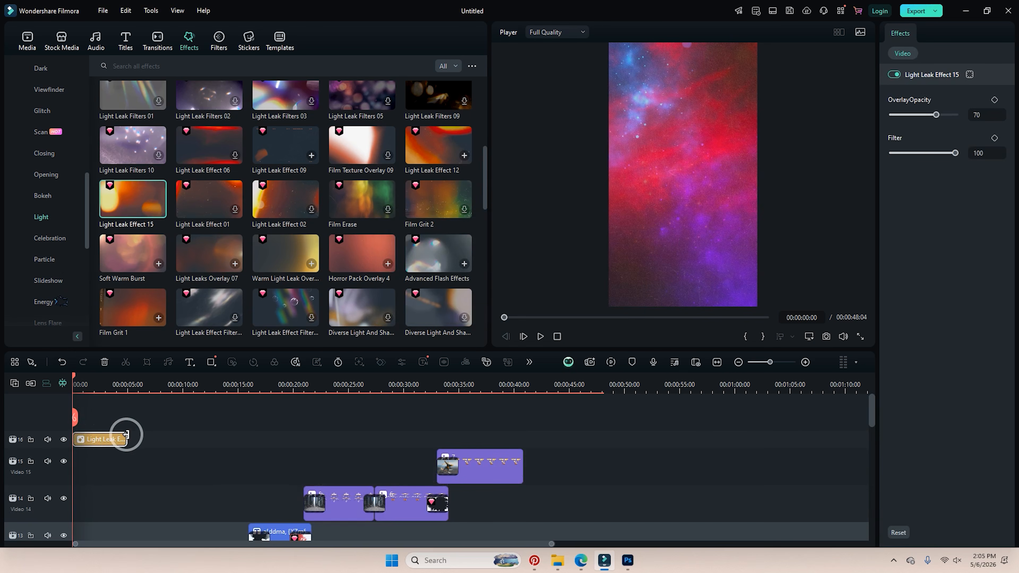
# Stretch the light leak to about 40 seconds, lower its Filter to 64, and preview it.
pyautogui.moveTo(123, 439); pyautogui.dragTo(521, 437)
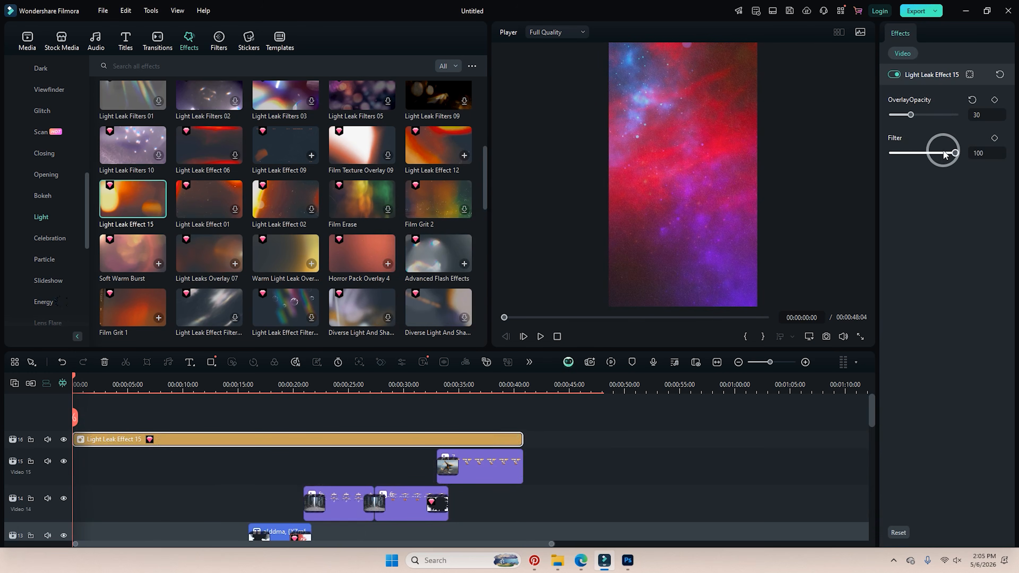
pyautogui.moveTo(944, 154); pyautogui.dragTo(912, 156)
pyautogui.press('space')
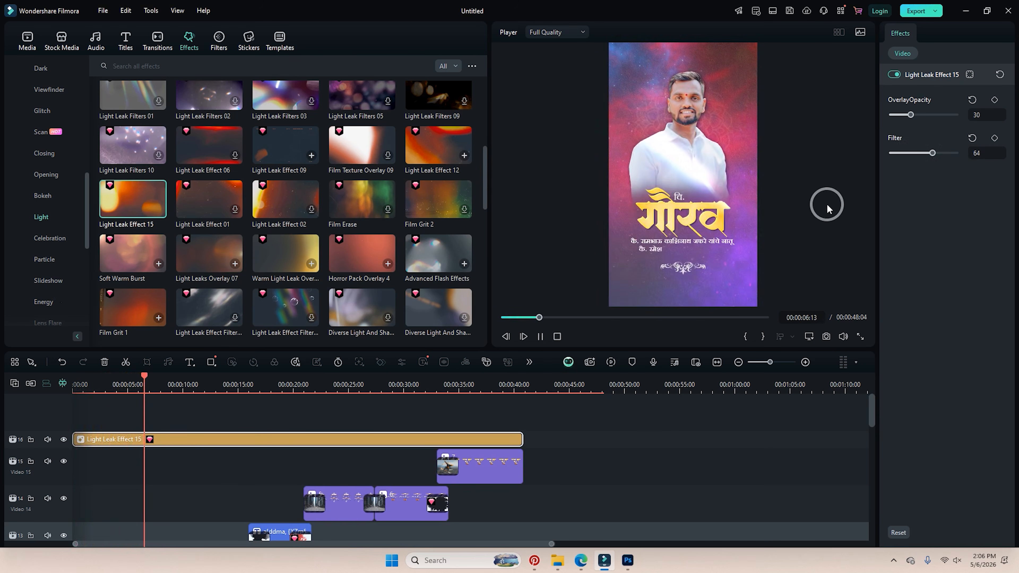
pyautogui.press('space')
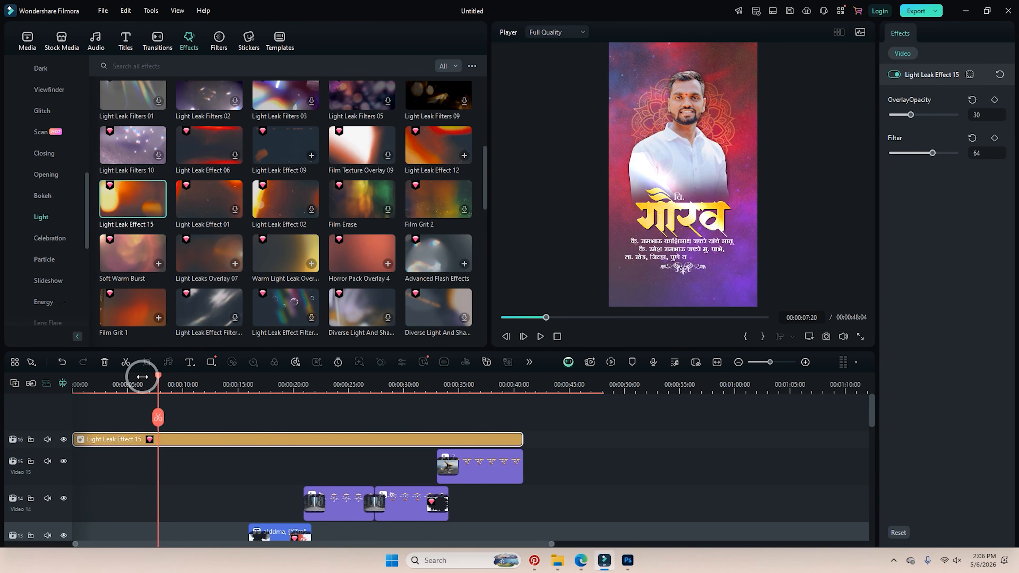
pyautogui.moveTo(156, 380); pyautogui.dragTo(46, 363)
pyautogui.click(36, 49)
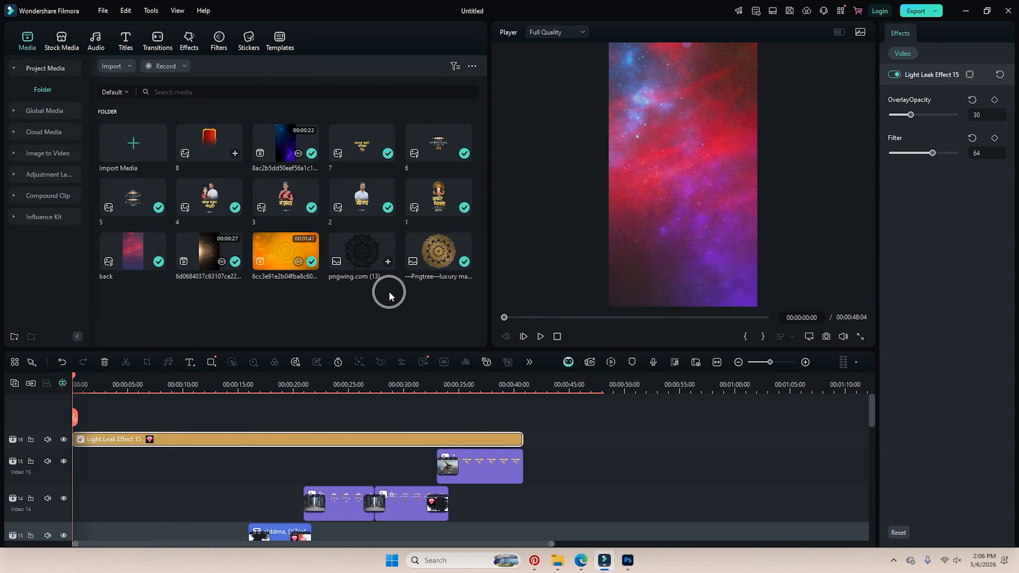
# Import TRANSITION_BOKEH_4 and place it at the timeline start, keeping the 1080x1920 project settings.
pyautogui.rightClick(388, 292)
pyautogui.click(406, 325)
pyautogui.click(240, 273)
pyautogui.doubleClick(240, 273)
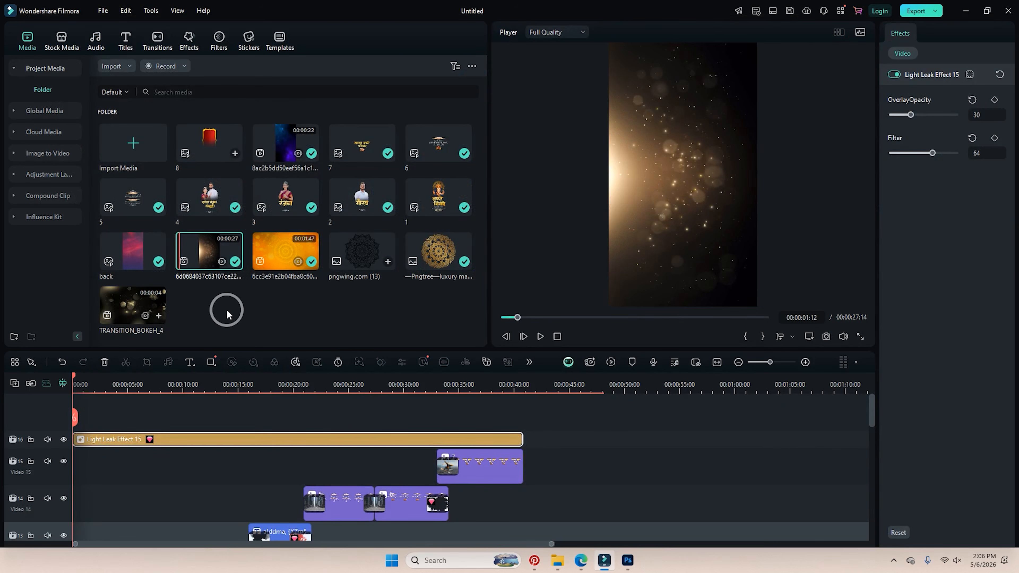
pyautogui.moveTo(111, 294); pyautogui.dragTo(145, 405)
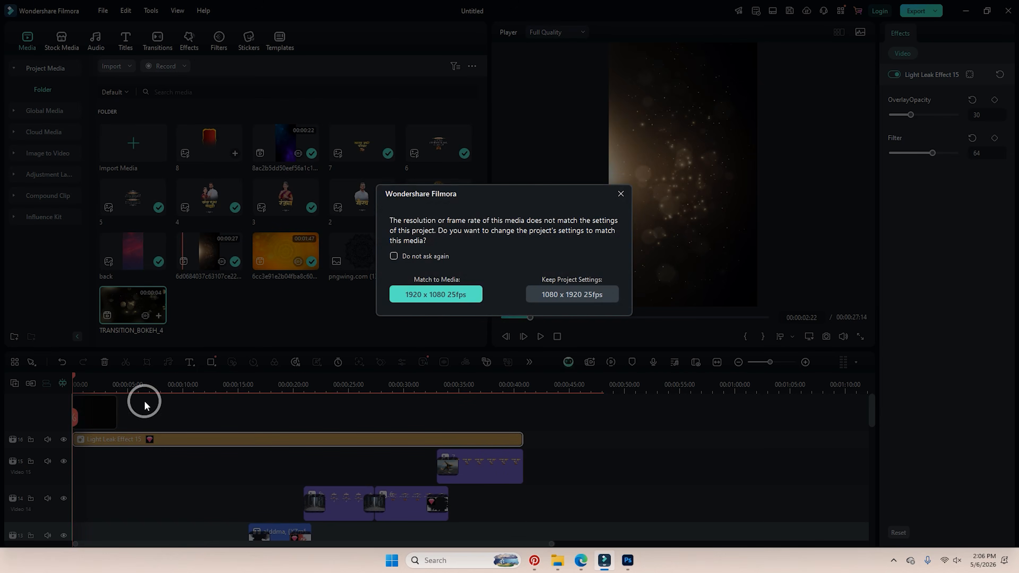
pyautogui.click(545, 296)
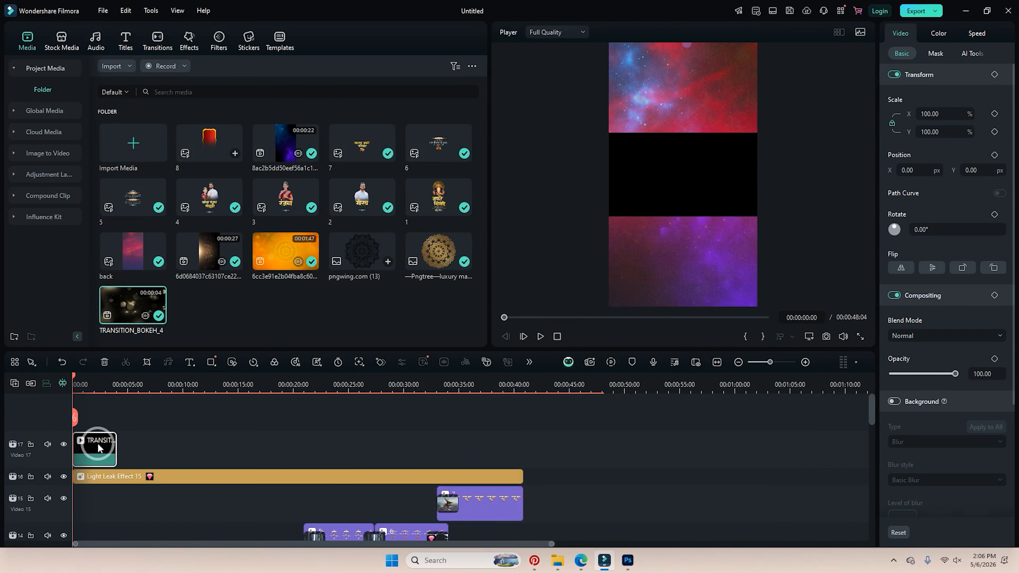
# Rotate the bokeh clip 90°, scale it to 182%, set Screen blend mode, and play it back.
pyautogui.rightClick(100, 440)
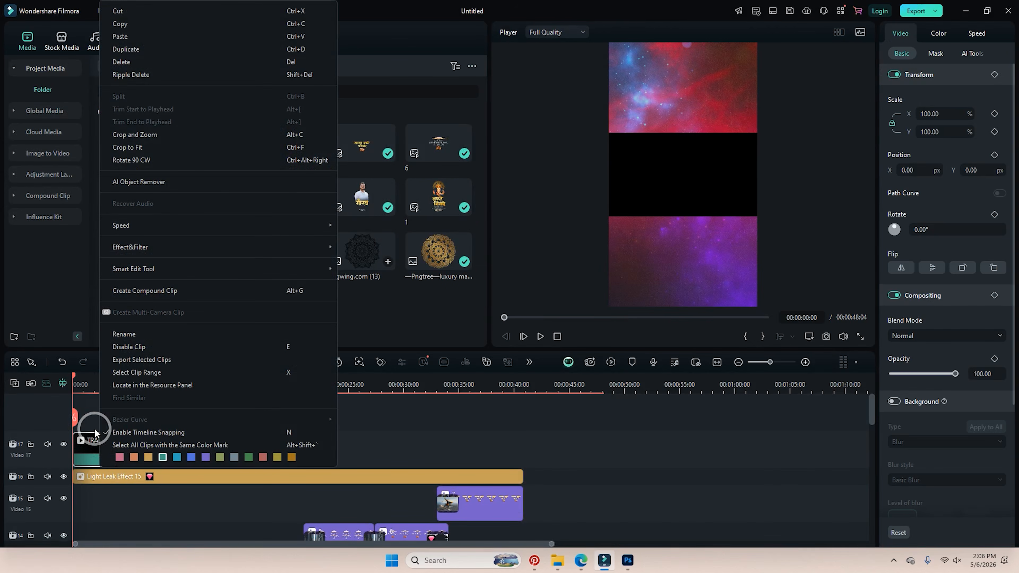
pyautogui.doubleClick(925, 233)
pyautogui.write('90')
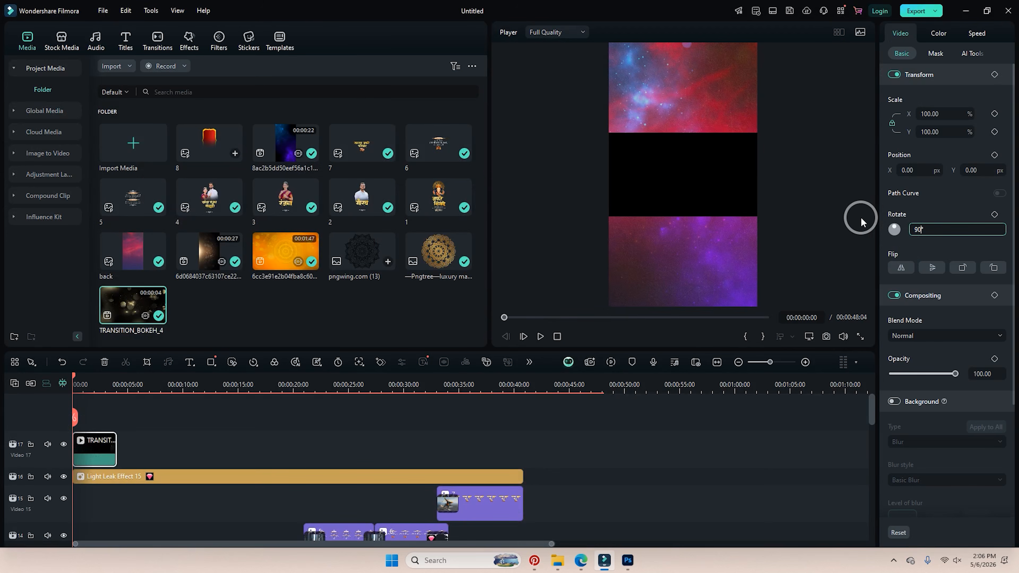
pyautogui.press('Return')
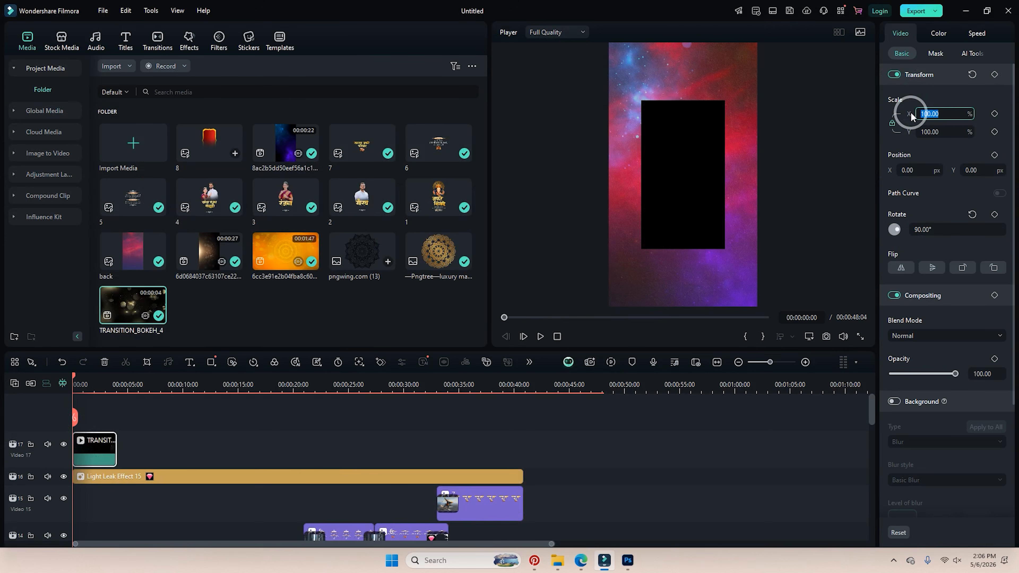
pyautogui.moveTo(920, 115); pyautogui.dragTo(931, 113)
pyautogui.click(923, 336)
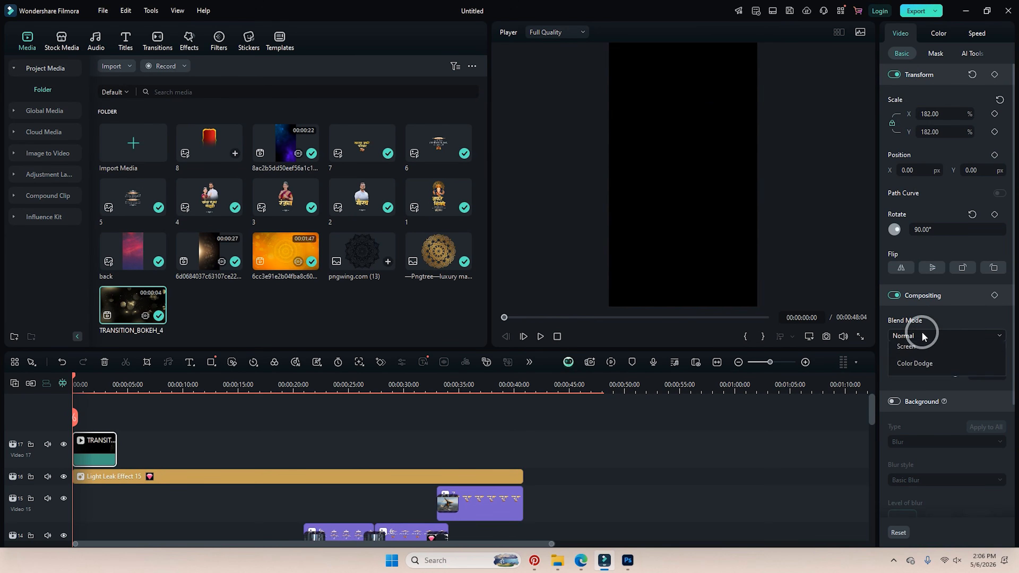
pyautogui.click(917, 461)
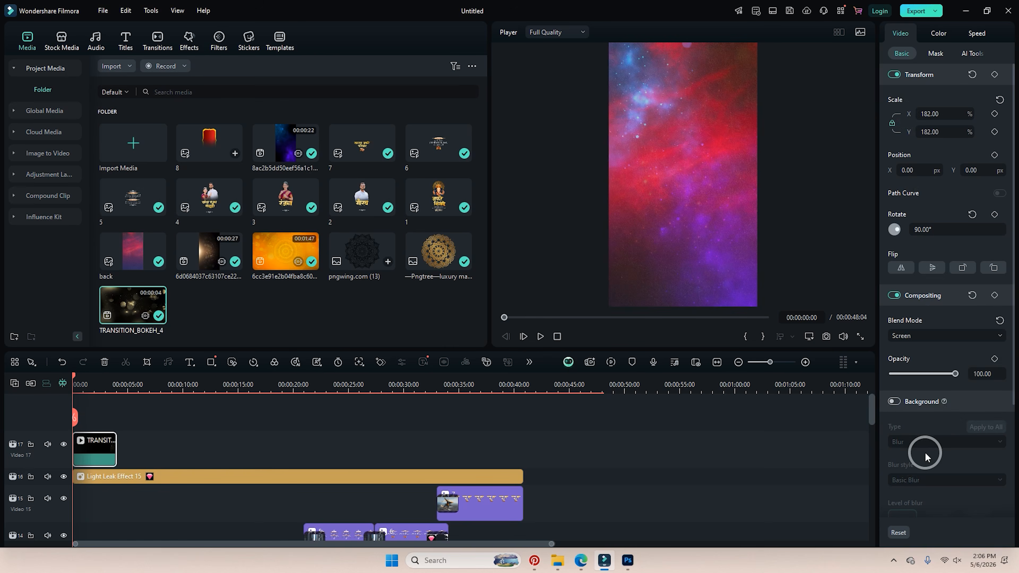
pyautogui.press('space')
pyautogui.press('space')
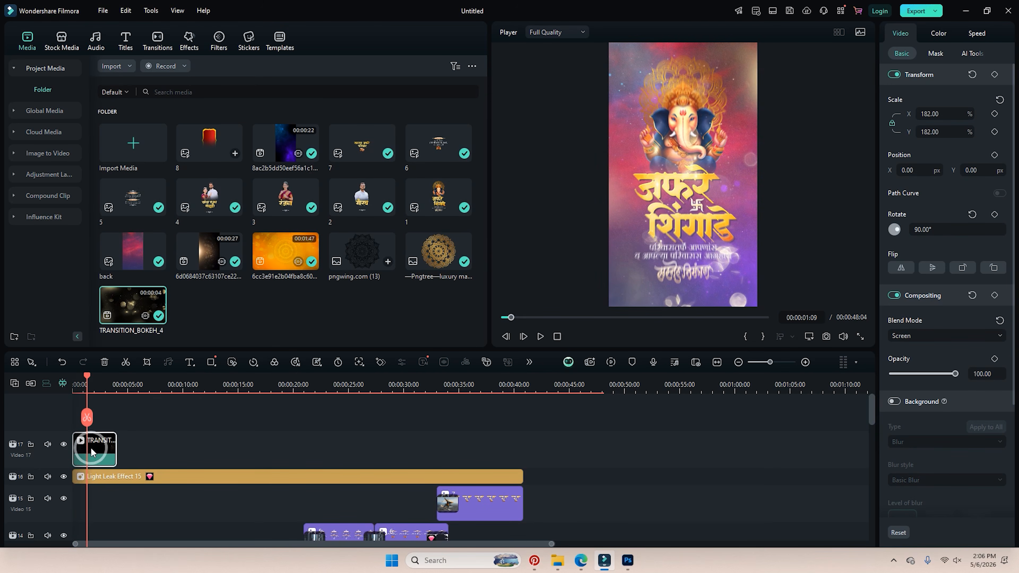
# Paste a TRANSITION_BOKEH_4 copy on track 17 at the section change near 4 seconds.
pyautogui.moveTo(86, 448); pyautogui.dragTo(83, 449)
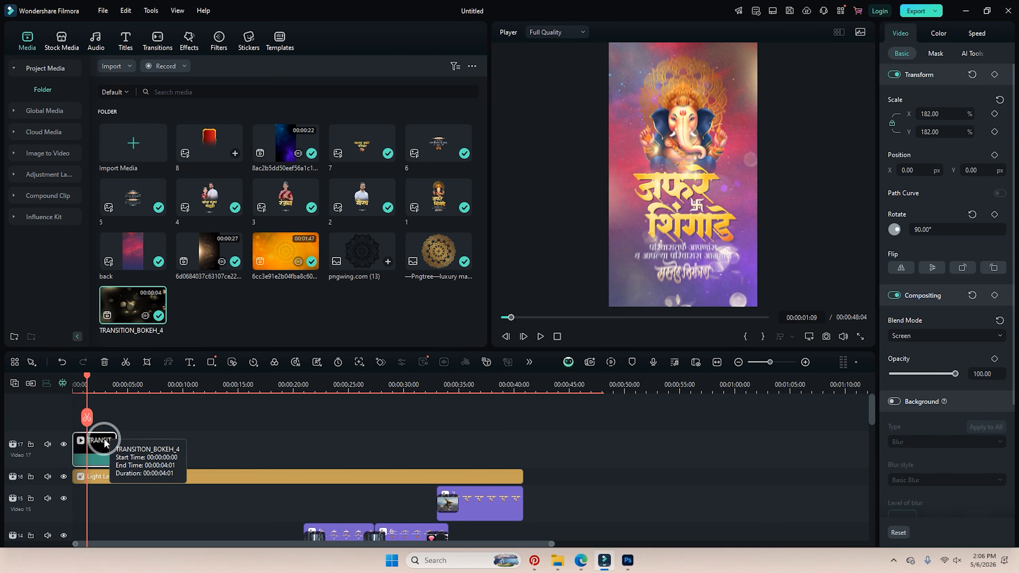
pyautogui.scroll(-6, 121, 428)
pyautogui.scroll(-4, 122, 426)
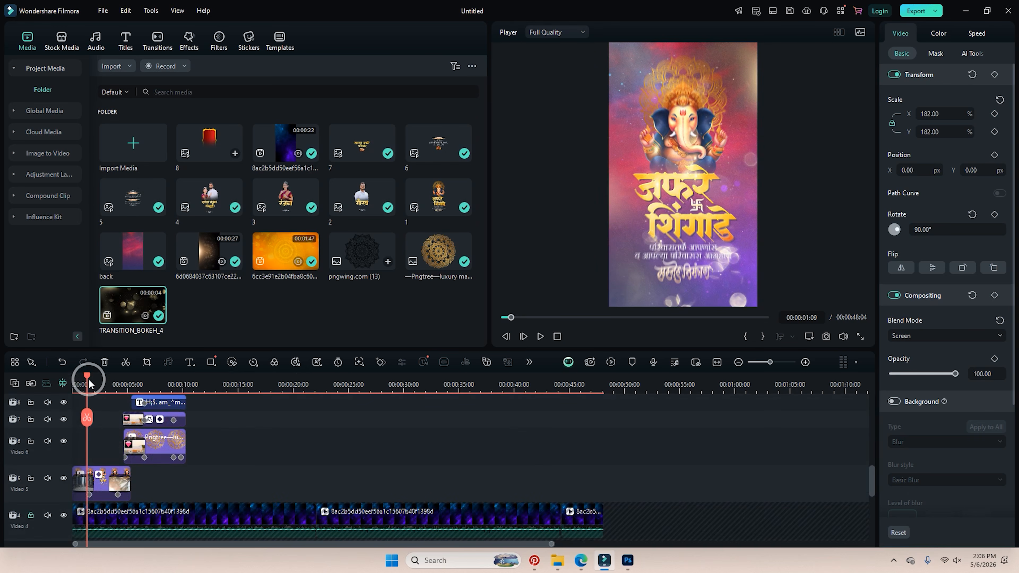
pyautogui.moveTo(86, 379); pyautogui.dragTo(125, 398)
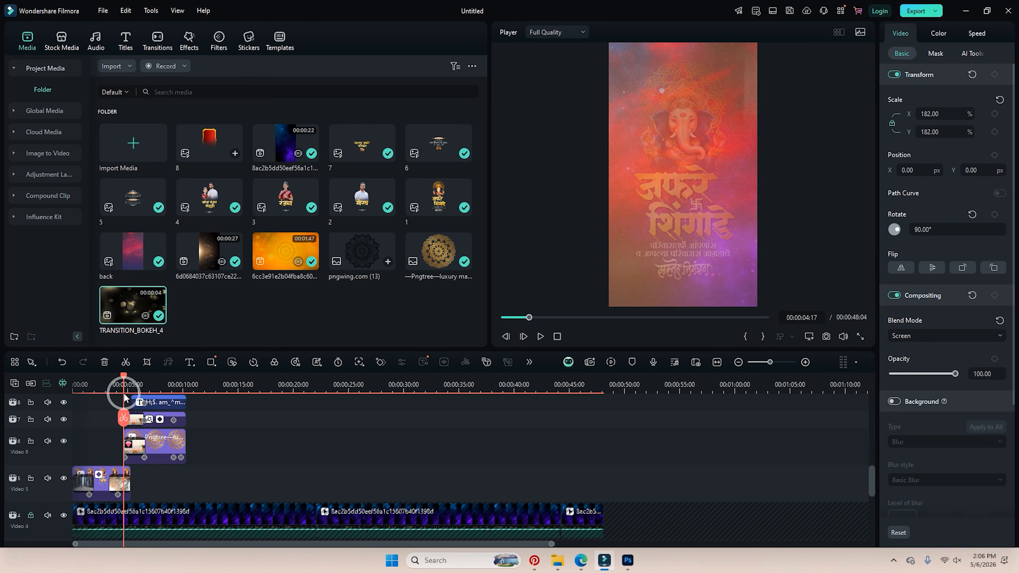
pyautogui.scroll(7, 128, 409)
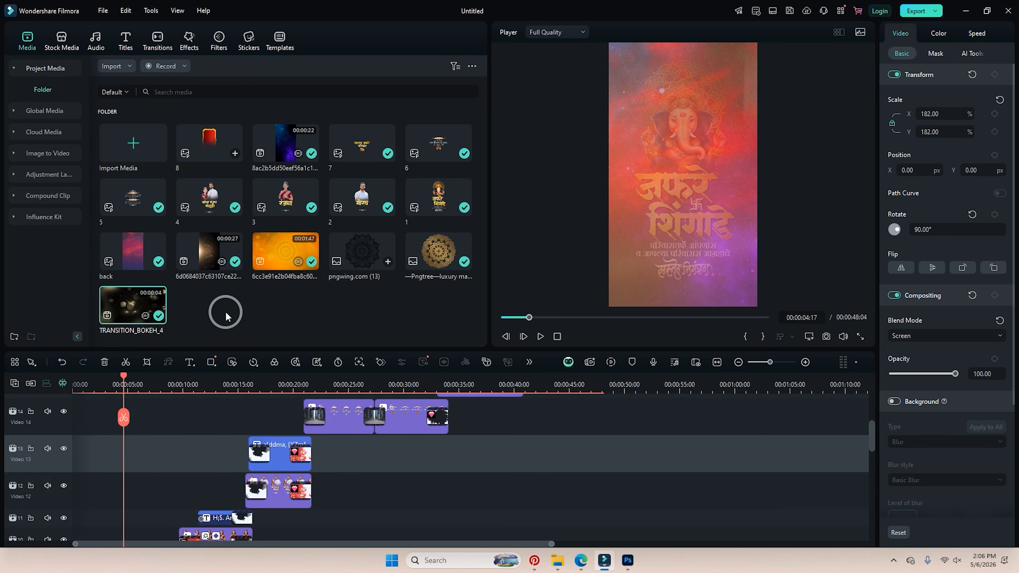
pyautogui.scroll(-3, 161, 411)
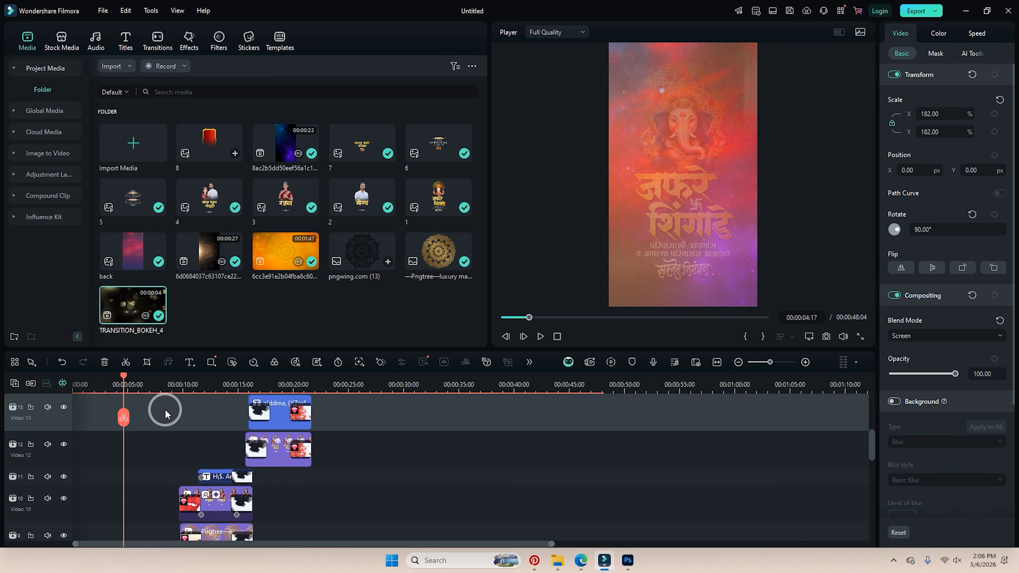
pyautogui.scroll(5, 156, 418)
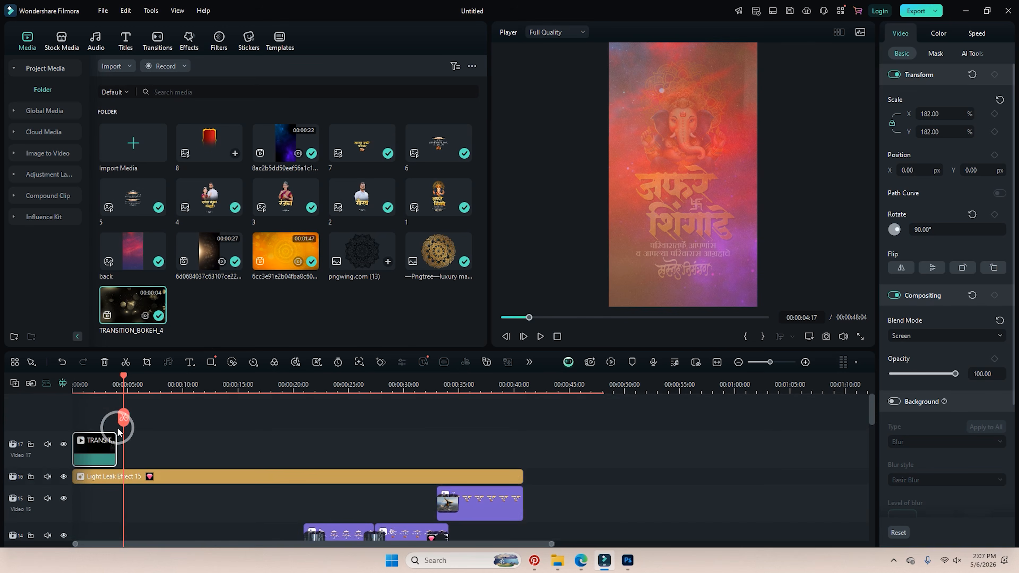
pyautogui.click(65, 462)
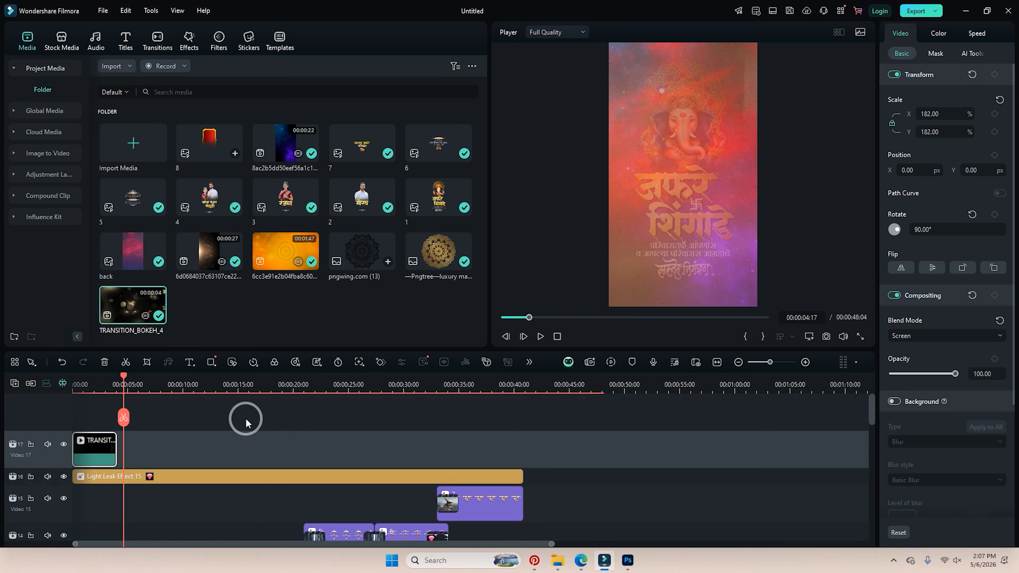
pyautogui.hotkey('ctrl', 'v')
# Place a third bokeh transition copy at the next section change.
pyautogui.scroll(-7, 245, 418)
pyautogui.scroll(-3, 179, 413)
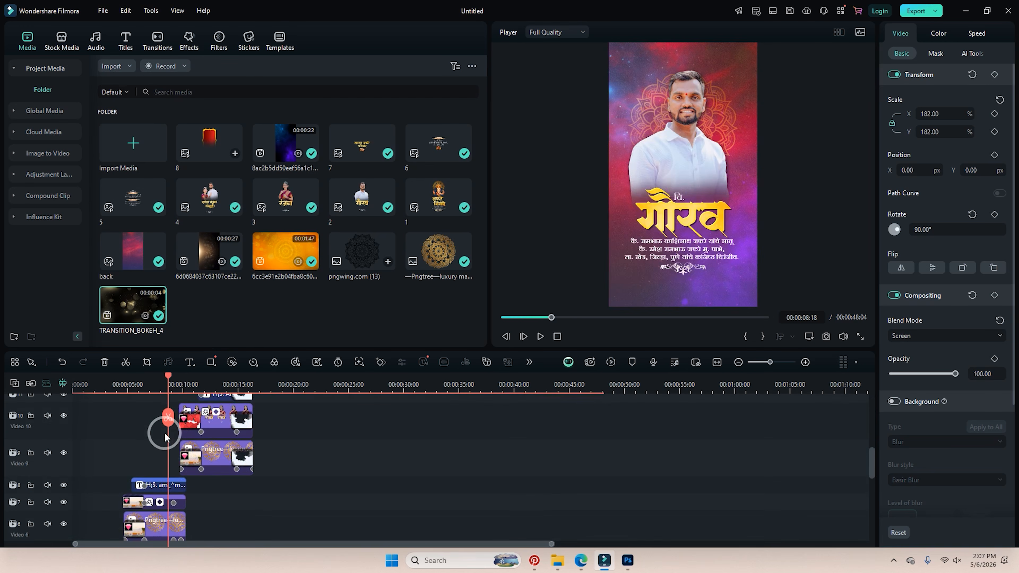
pyautogui.scroll(3, 165, 437)
pyautogui.moveTo(169, 377); pyautogui.dragTo(180, 386)
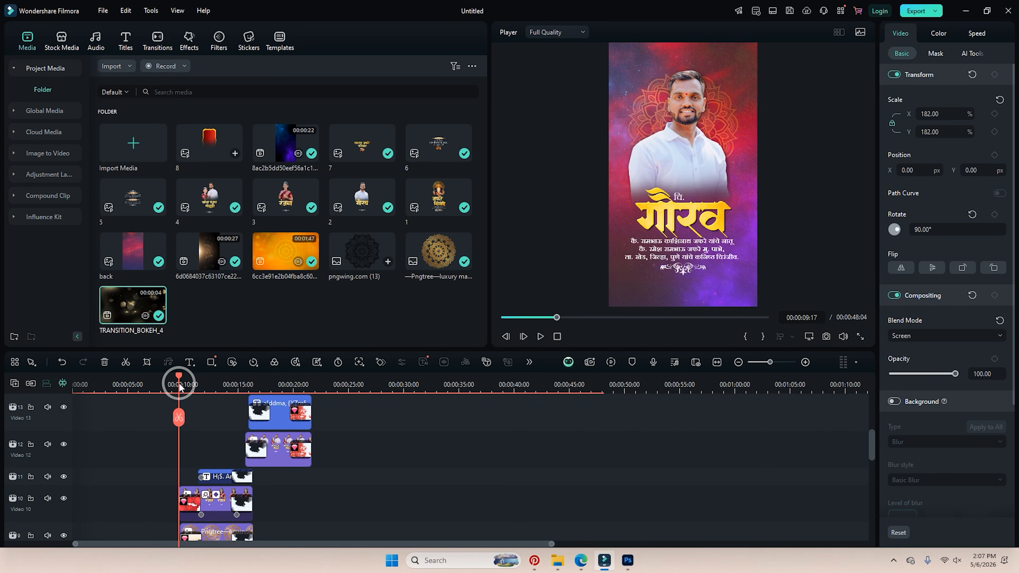
pyautogui.scroll(5, 217, 424)
pyautogui.click(215, 427)
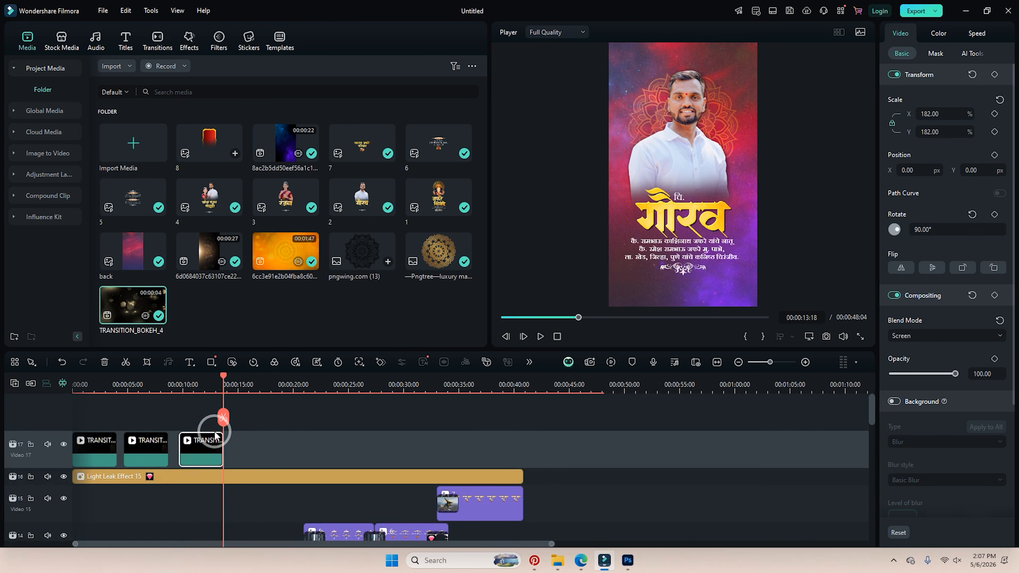
# Add more bokeh copies at later section changes, including where the venue section begins.
pyautogui.scroll(-4, 281, 446)
pyautogui.moveTo(225, 379); pyautogui.dragTo(247, 392)
pyautogui.scroll(5, 268, 432)
pyautogui.click(287, 439)
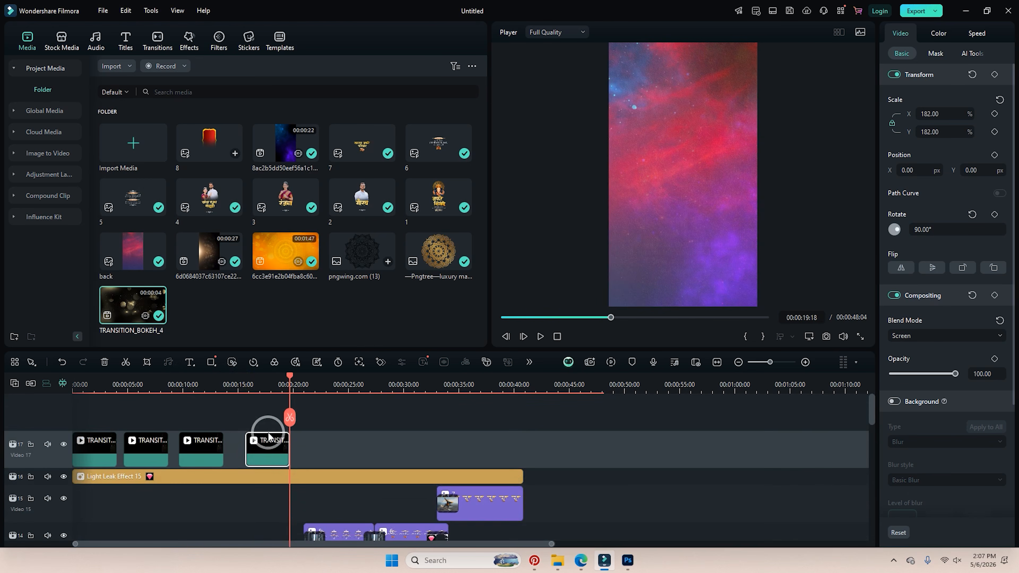
pyautogui.scroll(-2, 310, 440)
pyautogui.moveTo(293, 380); pyautogui.dragTo(341, 437)
pyautogui.scroll(2, 345, 434)
pyautogui.moveTo(361, 401); pyautogui.dragTo(72, 381)
pyautogui.hotkey('ctrl', 'v')
pyautogui.hotkey('ctrl', 'v')
pyautogui.click(861, 341)
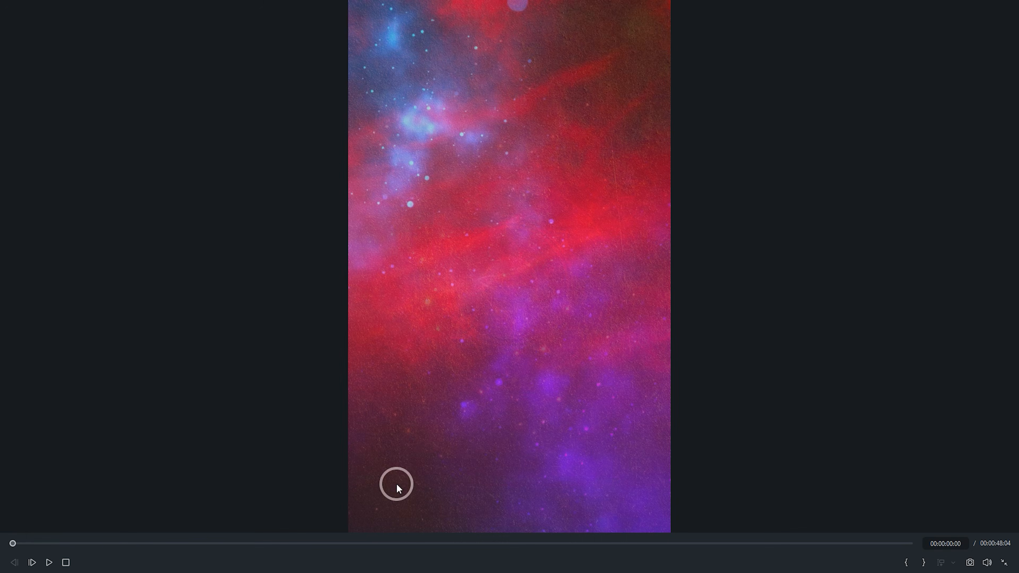
pyautogui.press('space')
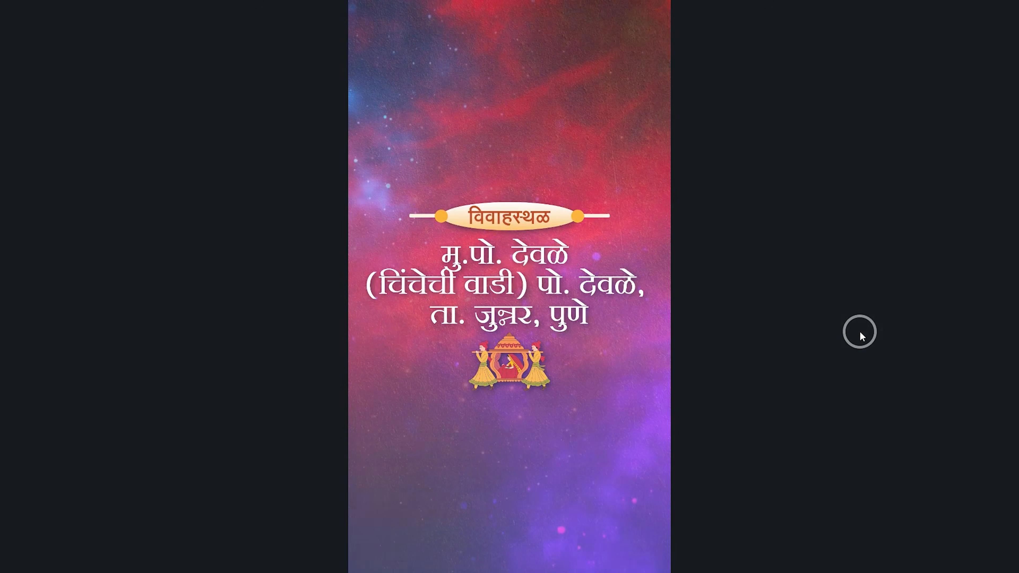
pyautogui.click(1005, 564)
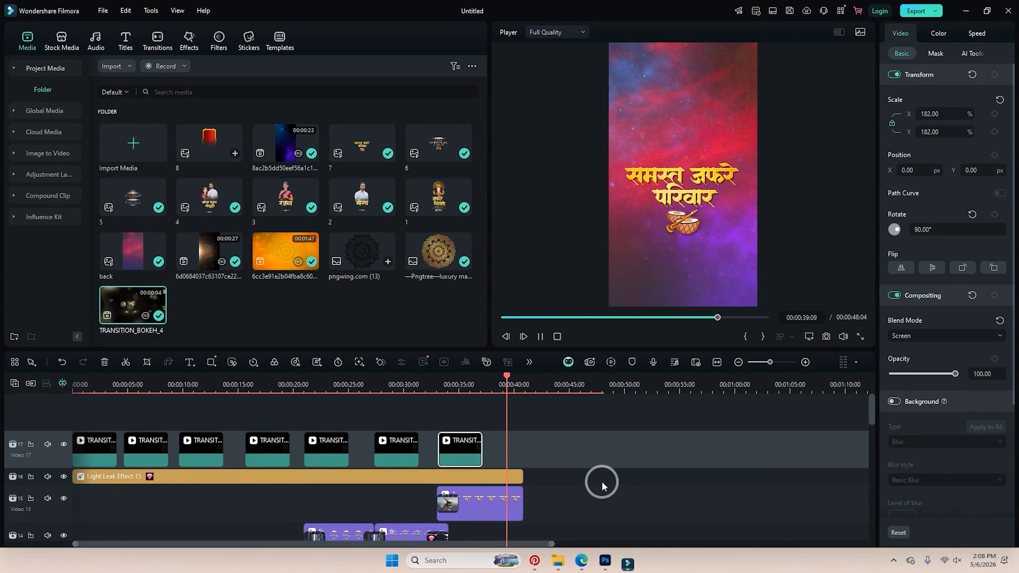
# Stop playback, park the playhead at 40:20 and unlock tracks Video 1–4.
pyautogui.press('space')
pyautogui.scroll(5, 585, 478)
pyautogui.scroll(-3, 584, 475)
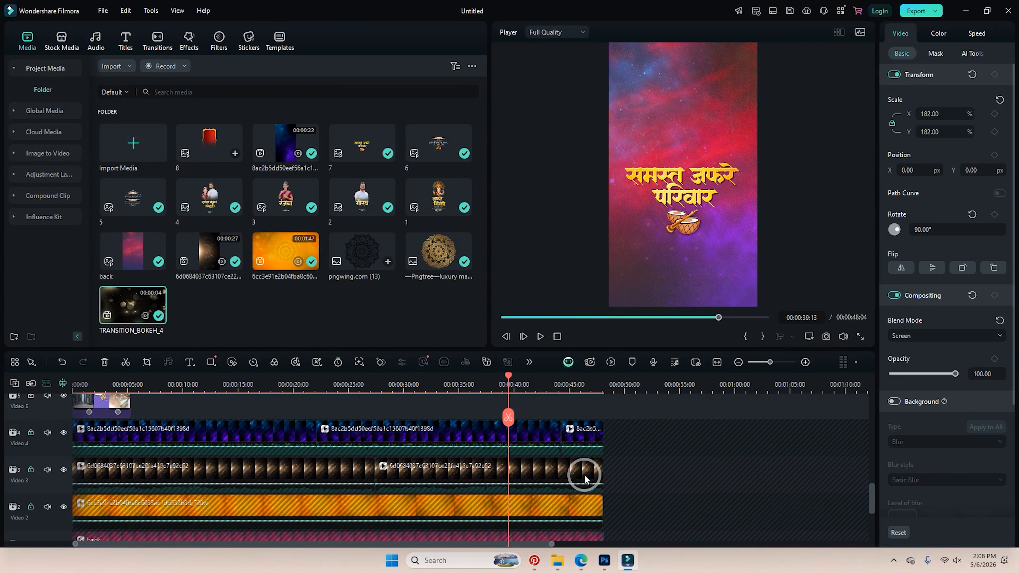
pyautogui.scroll(10, 528, 405)
pyautogui.scroll(3, 529, 407)
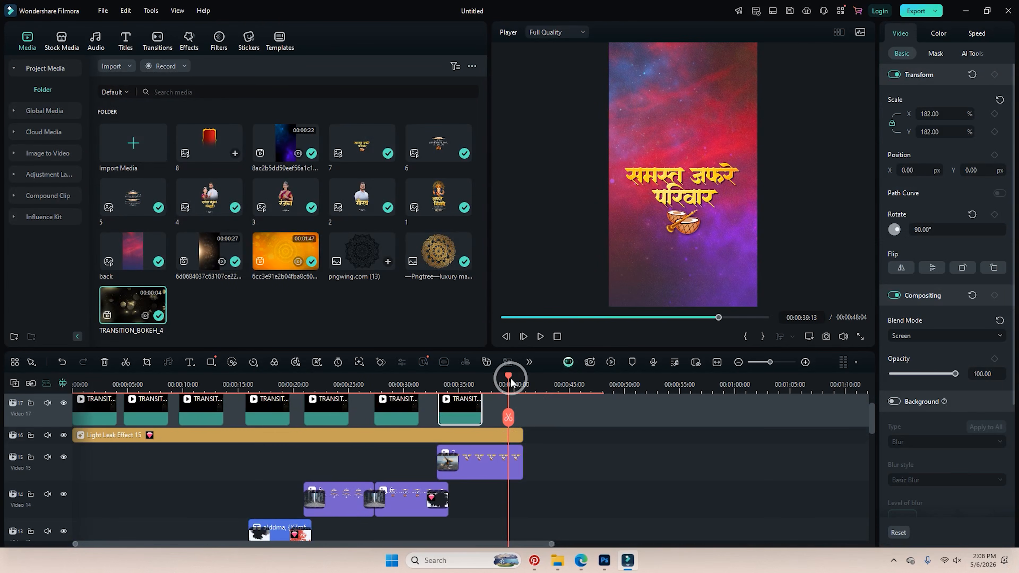
pyautogui.moveTo(510, 376); pyautogui.dragTo(522, 382)
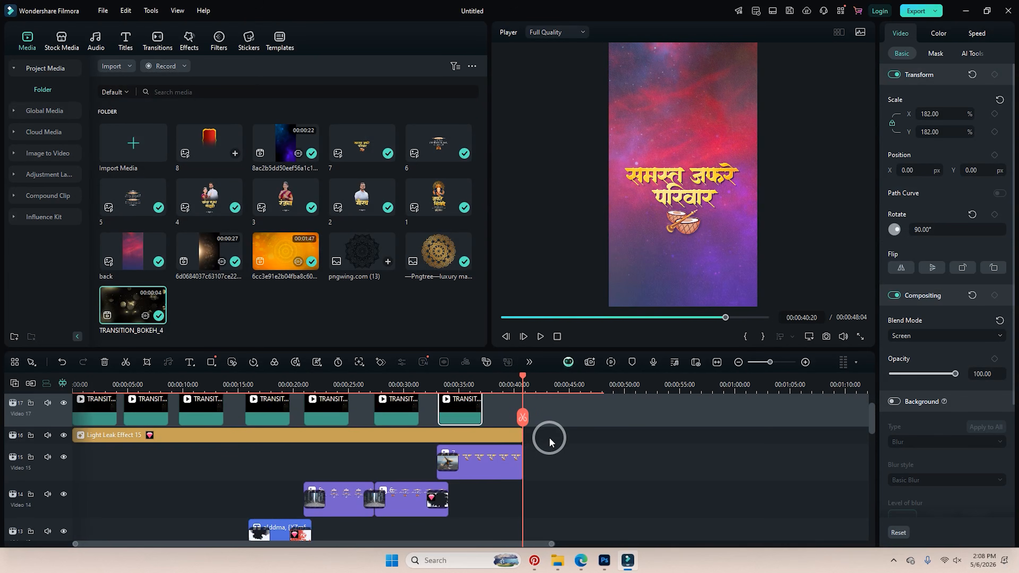
pyautogui.scroll(-10, 550, 437)
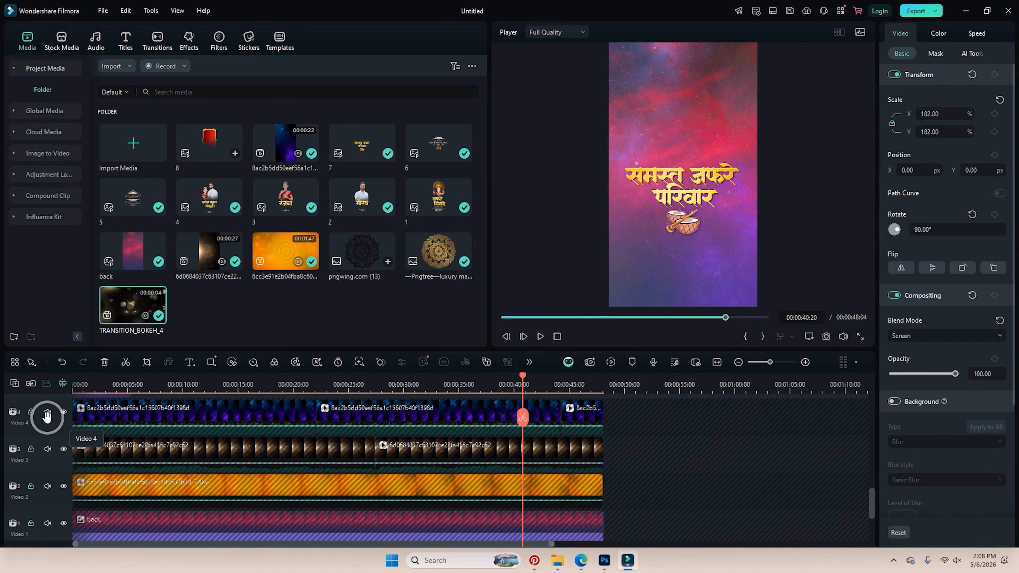
pyautogui.click(32, 412)
pyautogui.click(31, 449)
pyautogui.click(31, 486)
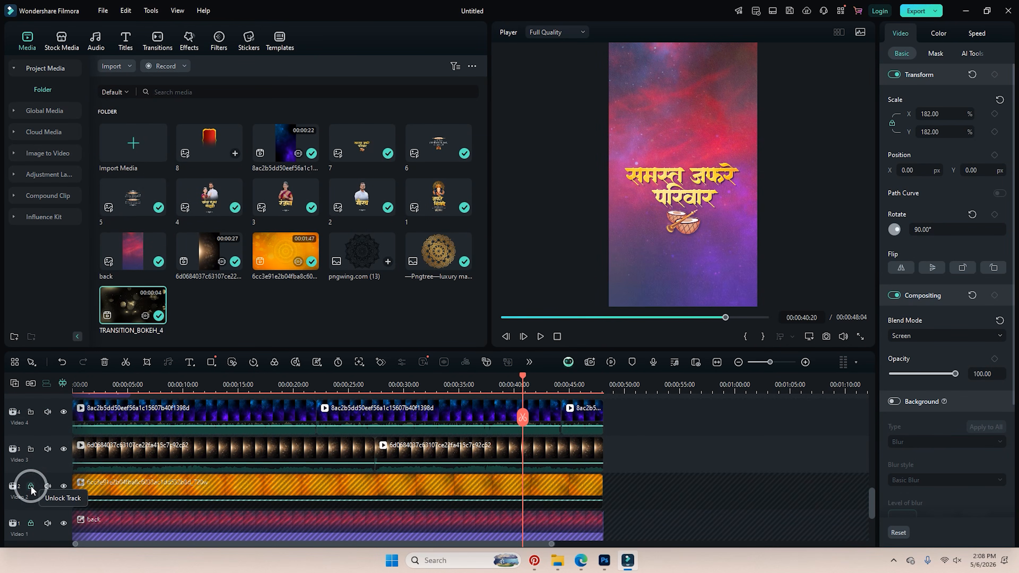
pyautogui.click(32, 523)
# Split the clips past 40:20 at the playhead and delete their tails and the Video 4 leftover.
pyautogui.scroll(-1, 658, 486)
pyautogui.scroll(1, 634, 452)
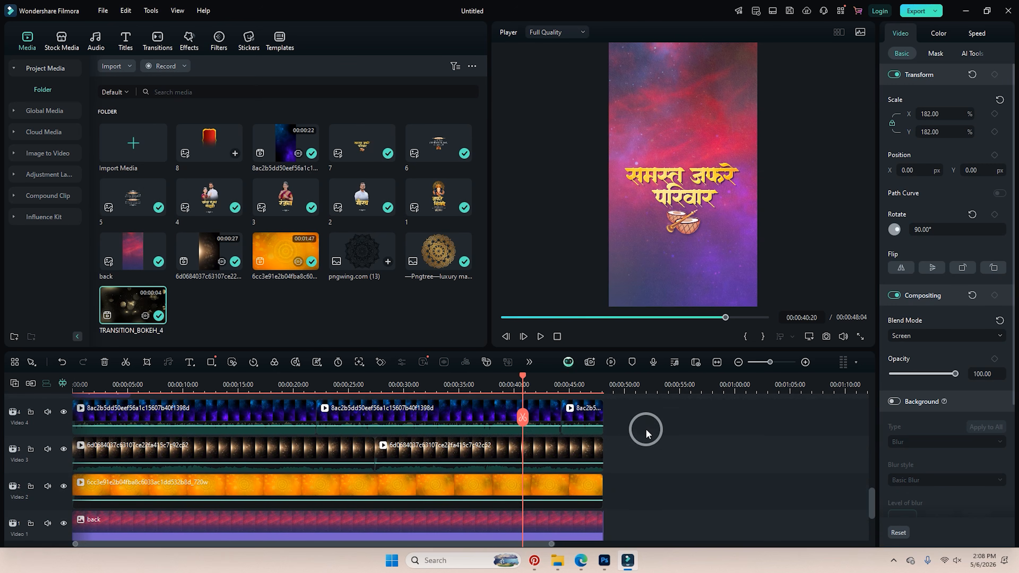
pyautogui.moveTo(646, 429); pyautogui.dragTo(527, 466)
pyautogui.click(522, 420)
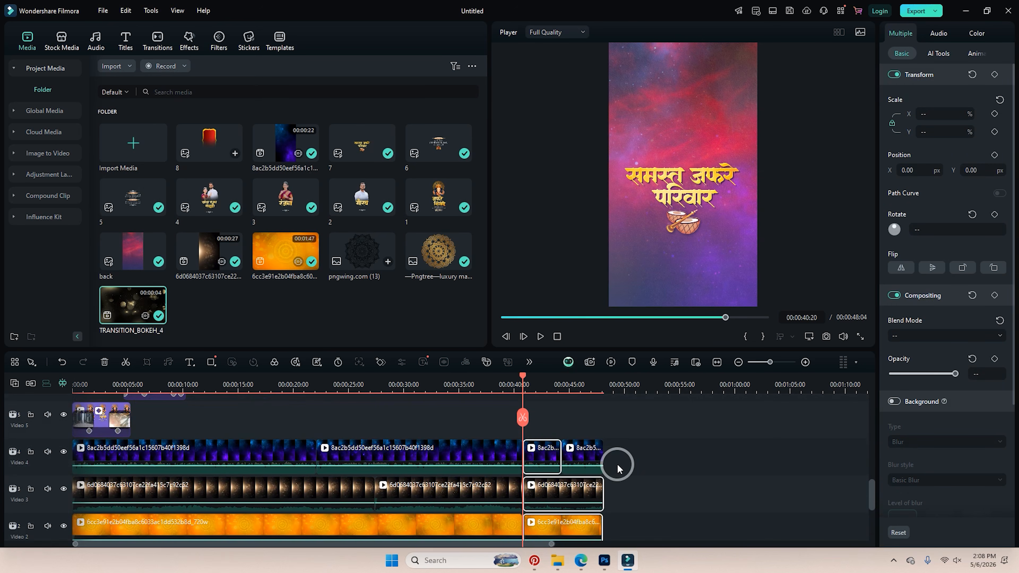
pyautogui.press('Delete')
pyautogui.click(599, 449)
pyautogui.press('Delete')
# Play the new ending, then delete the tiny leftover background clip.
pyautogui.press('space')
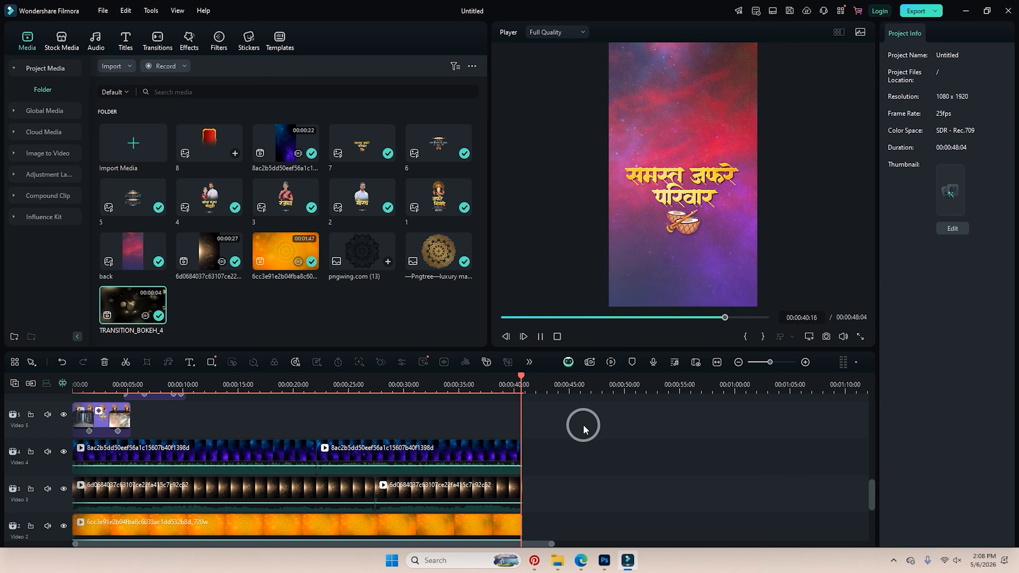
pyautogui.scroll(-3, 564, 444)
pyautogui.scroll(1, 564, 445)
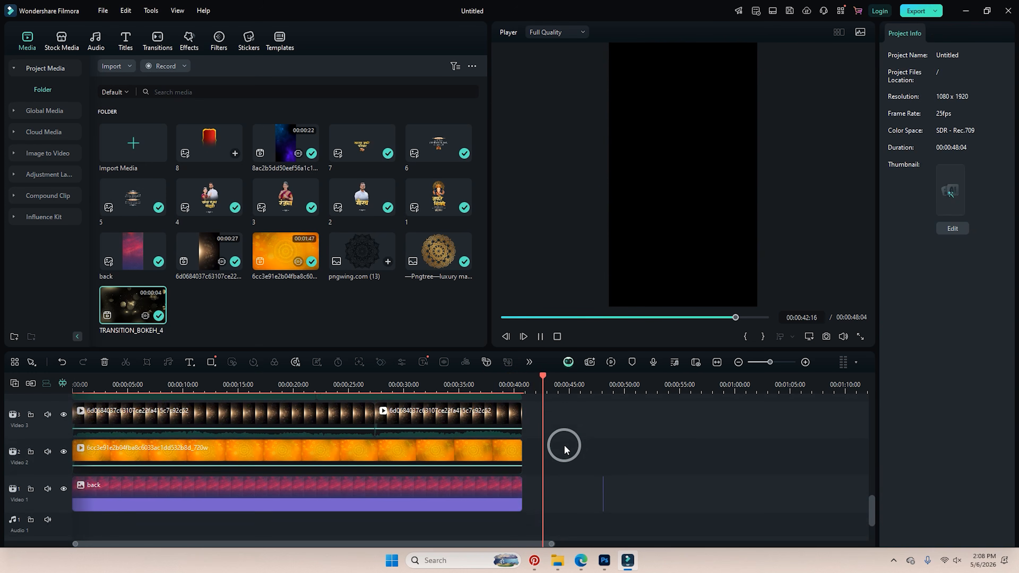
pyautogui.press('space')
pyautogui.moveTo(578, 451); pyautogui.dragTo(616, 495)
pyautogui.press('Delete')
# Replay from near 40 seconds and confirm the Video 1–3 clips all end there.
pyautogui.click(513, 382)
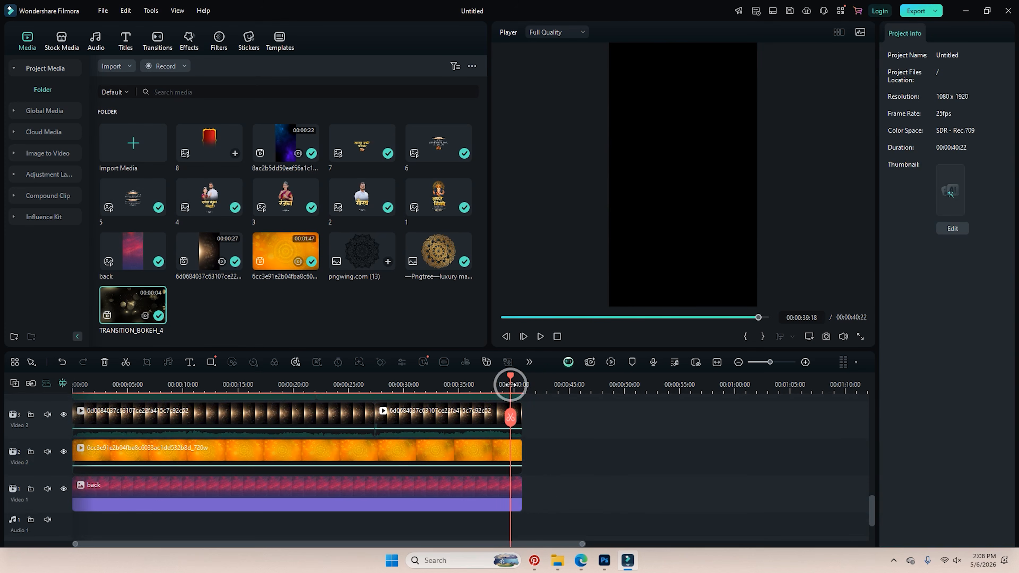
pyautogui.press('space')
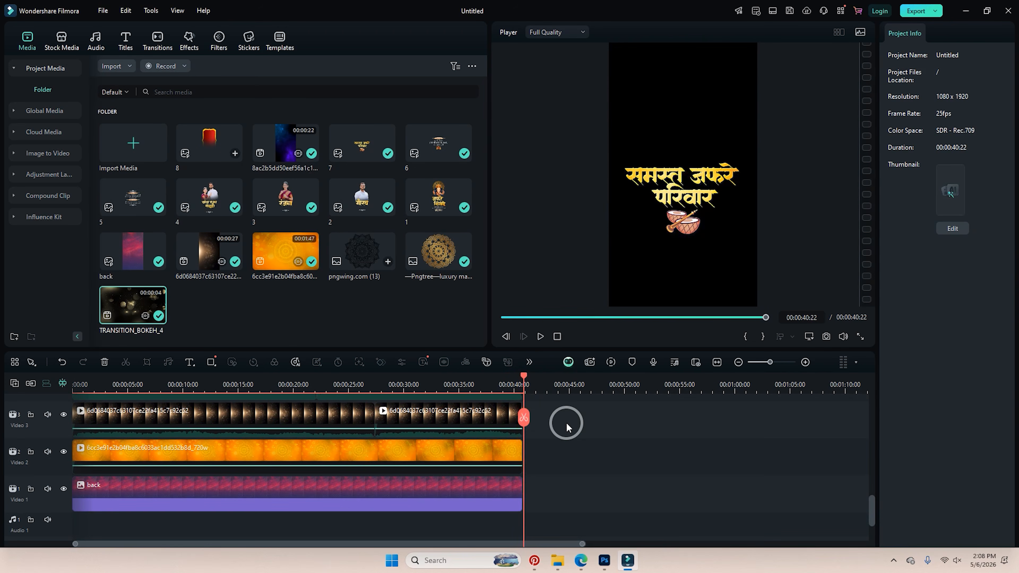
pyautogui.scroll(10, 567, 423)
pyautogui.scroll(-10, 566, 423)
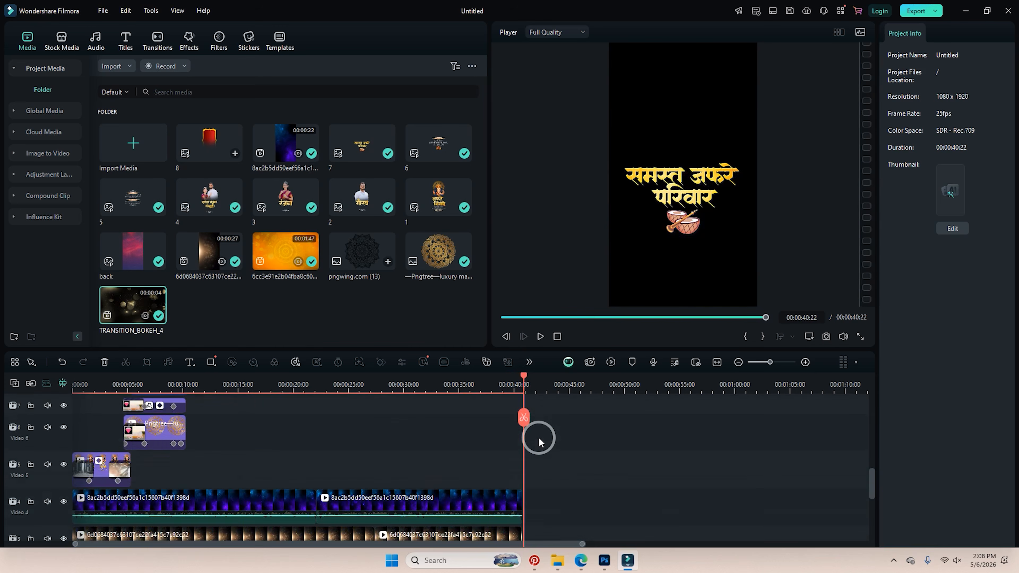
pyautogui.click(518, 482)
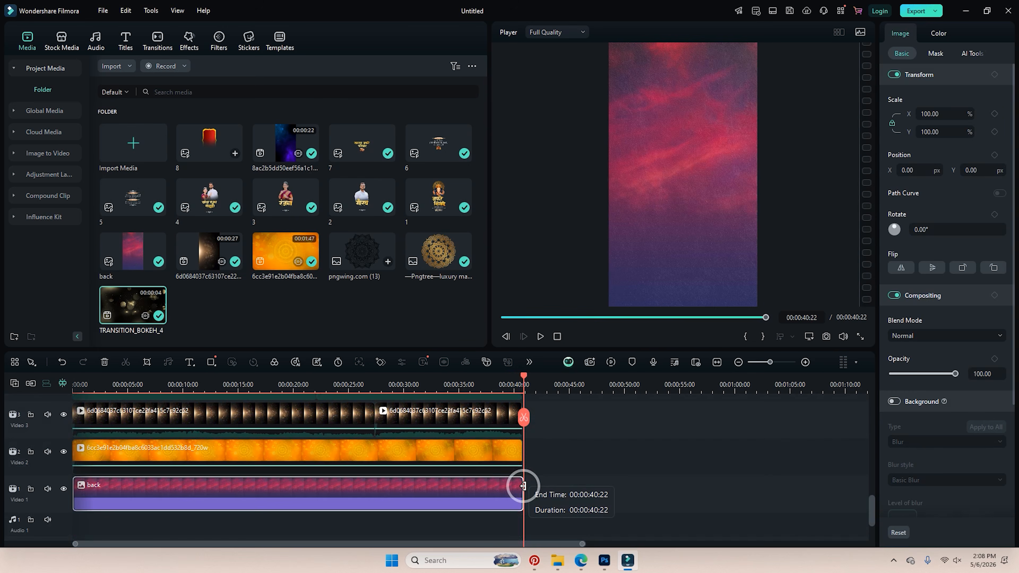
pyautogui.click(522, 456)
pyautogui.scroll(2, 523, 457)
pyautogui.click(519, 459)
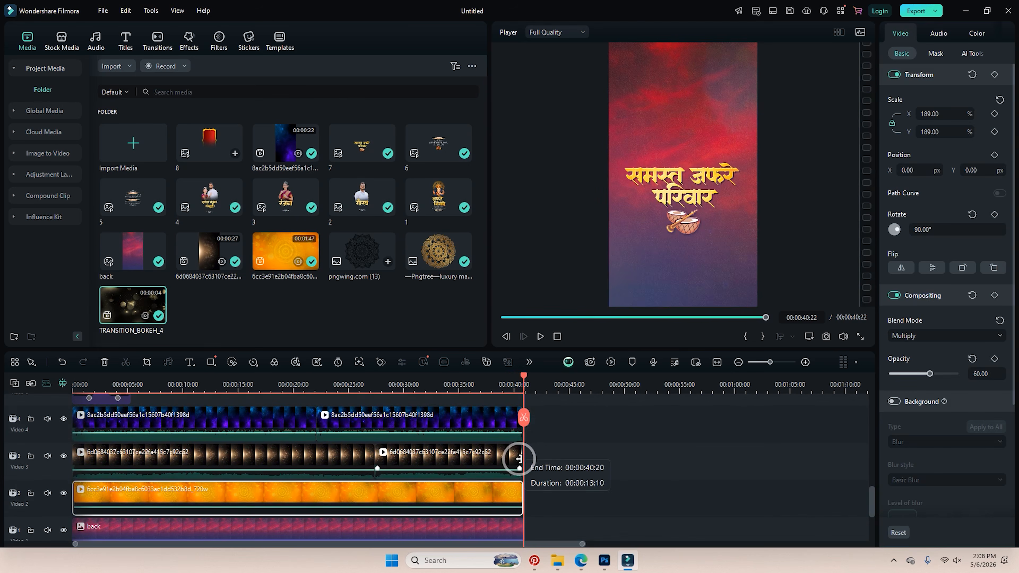
pyautogui.scroll(3, 523, 461)
pyautogui.scroll(10, 605, 481)
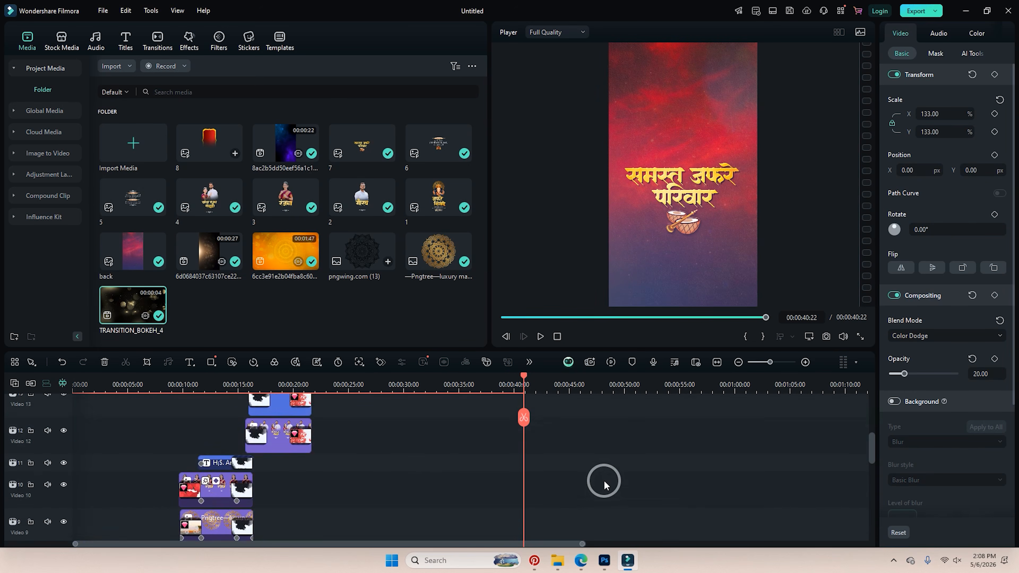